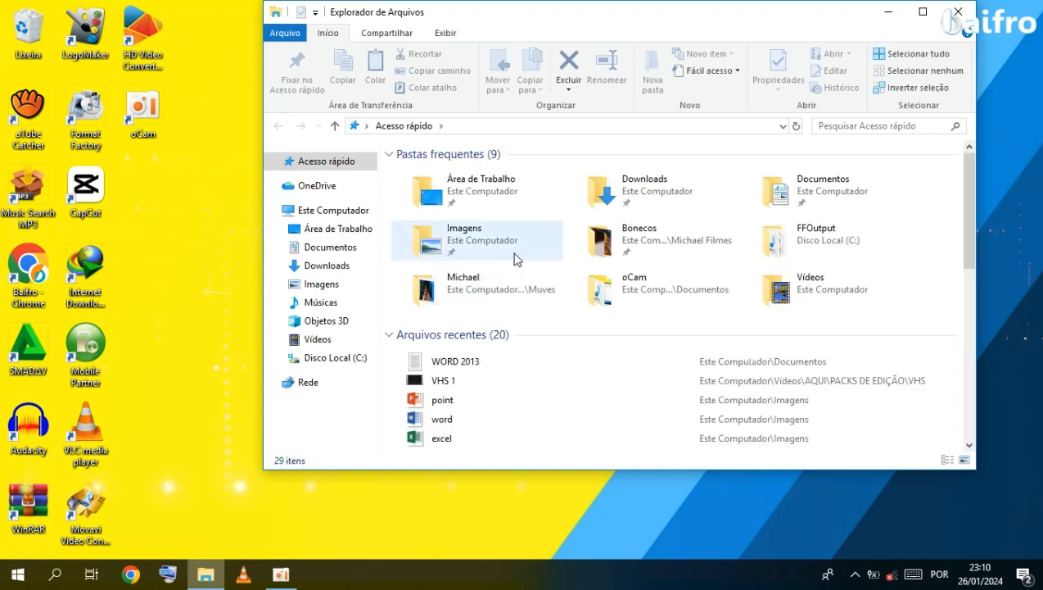
Open the WORD 2013 document from the Documents folder, minimize File Explorer and bring the document window back up
left_click(328, 247)
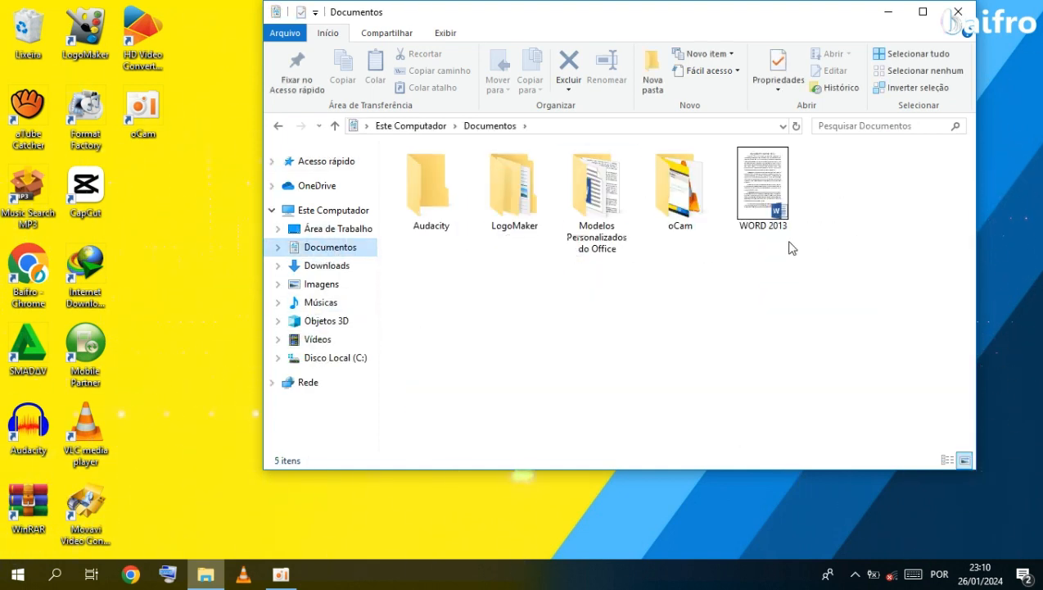
left_click(767, 185)
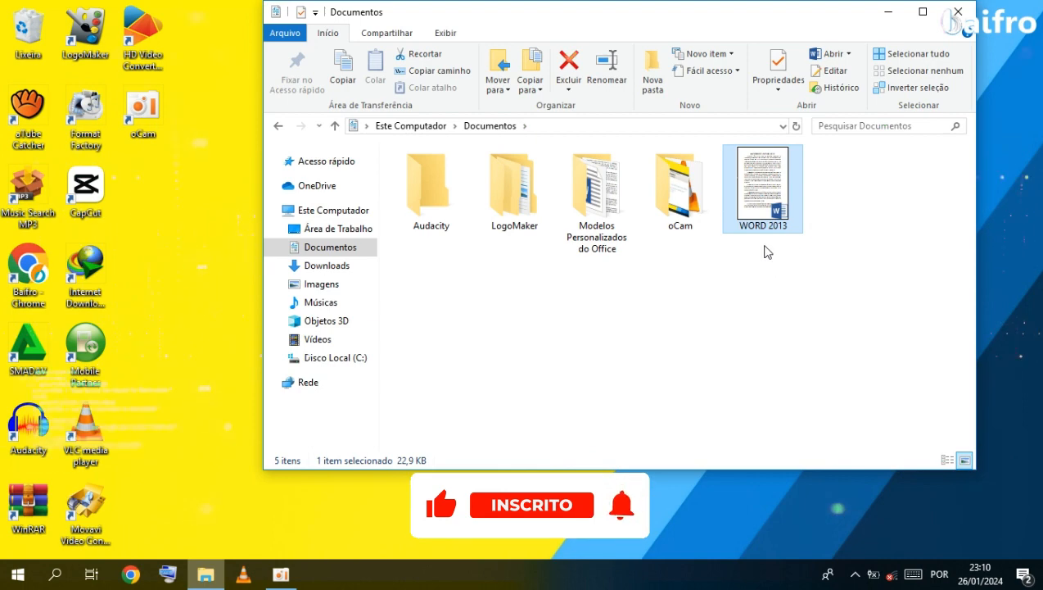
double_click(767, 196)
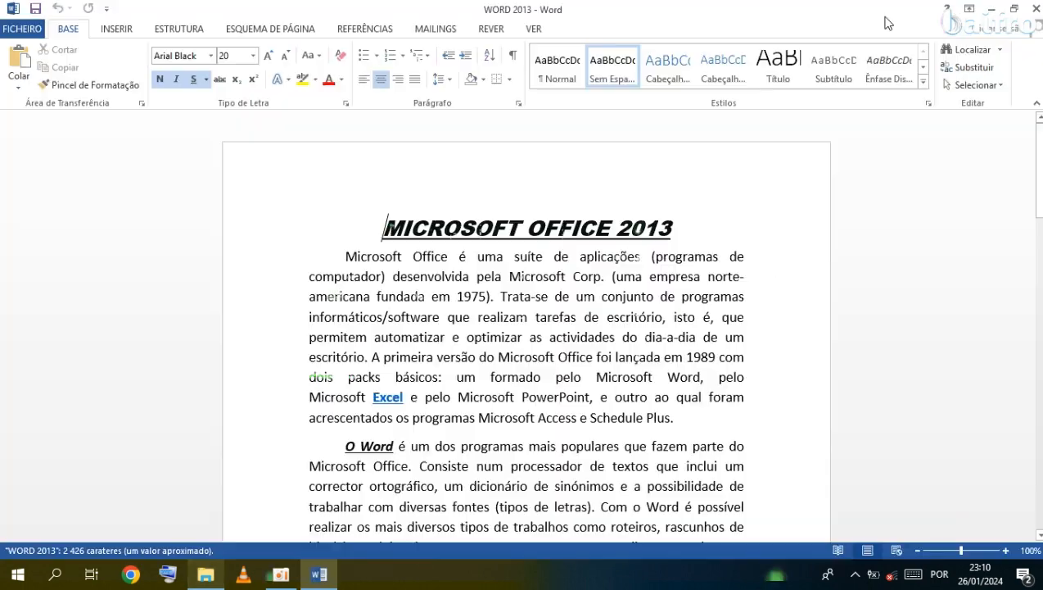
left_click(990, 9)
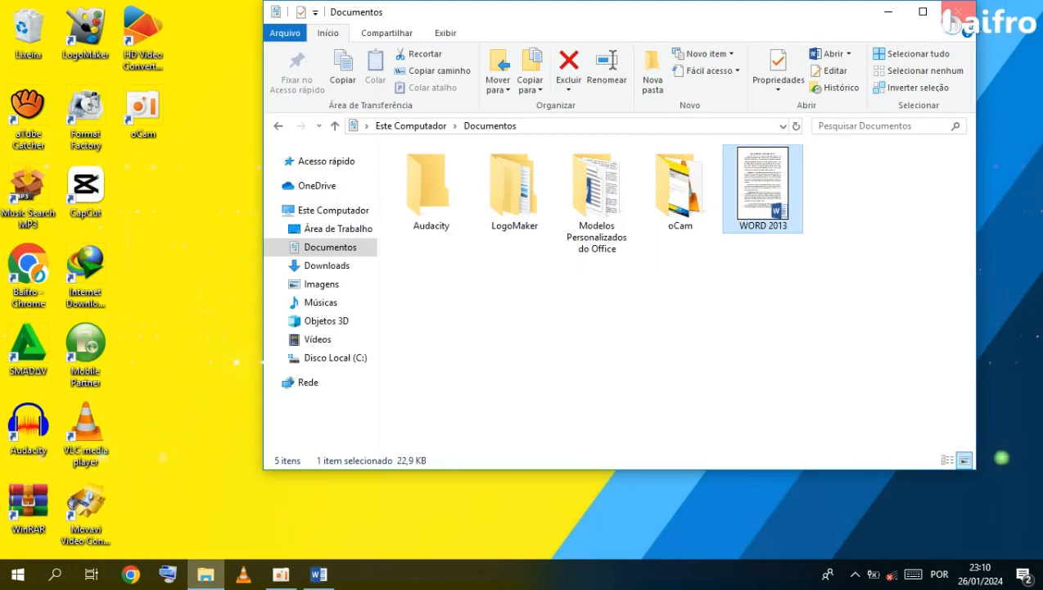
left_click(893, 14)
left_click(320, 575)
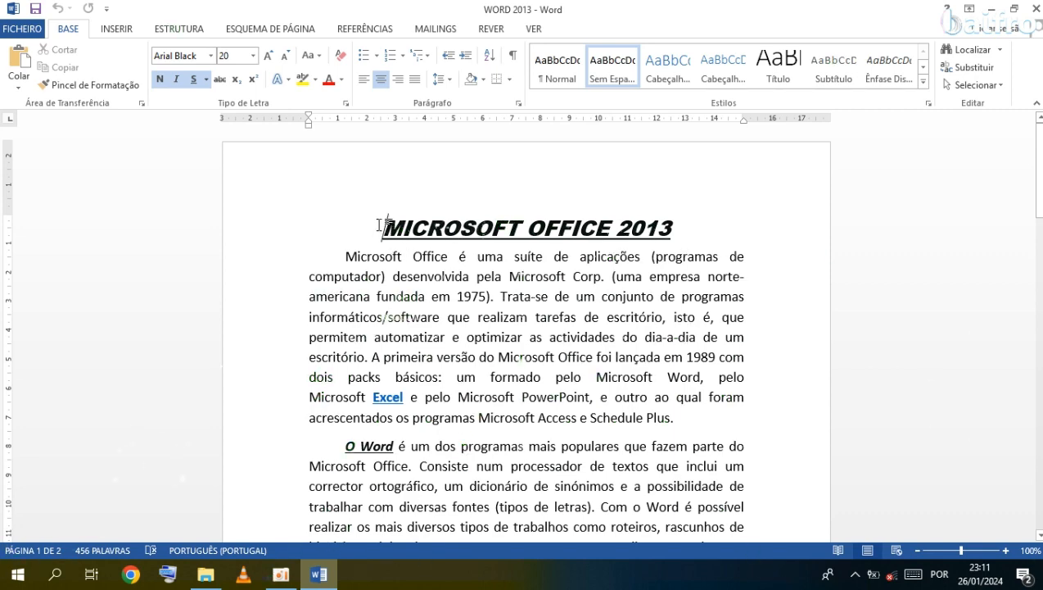
Select all the text of the document and apply the Normal style to it
left_click_drag(380, 225, 694, 293)
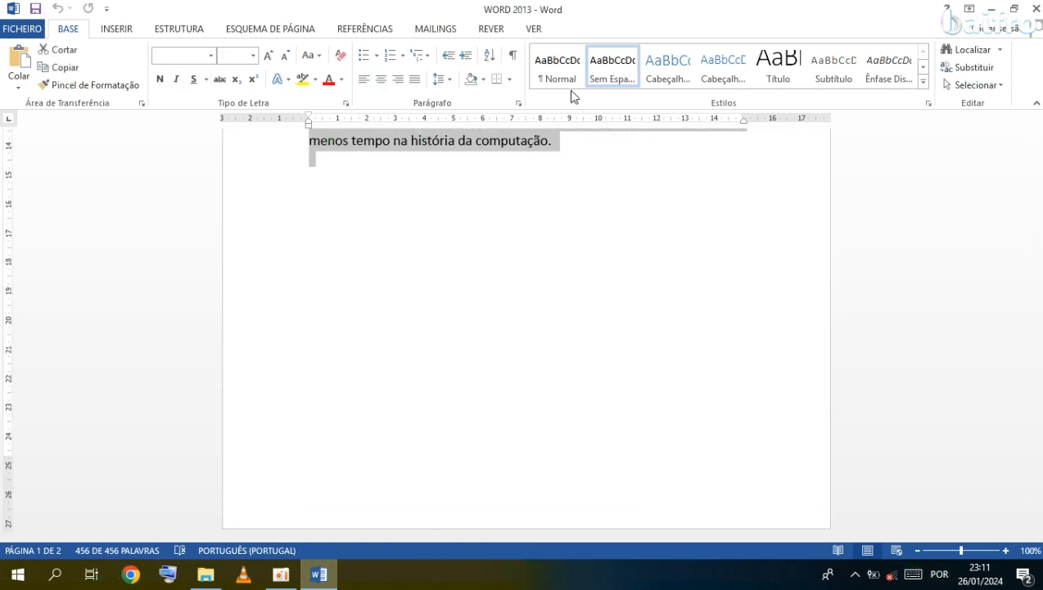
left_click(545, 70)
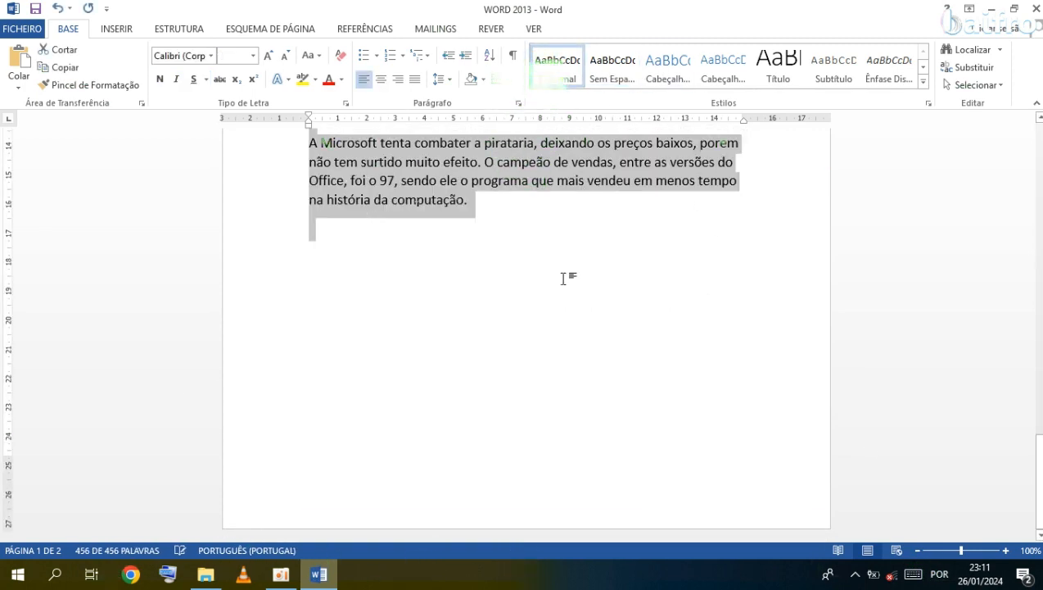
scroll(528, 341, "up", 3)
scroll(528, 341, "up", 4)
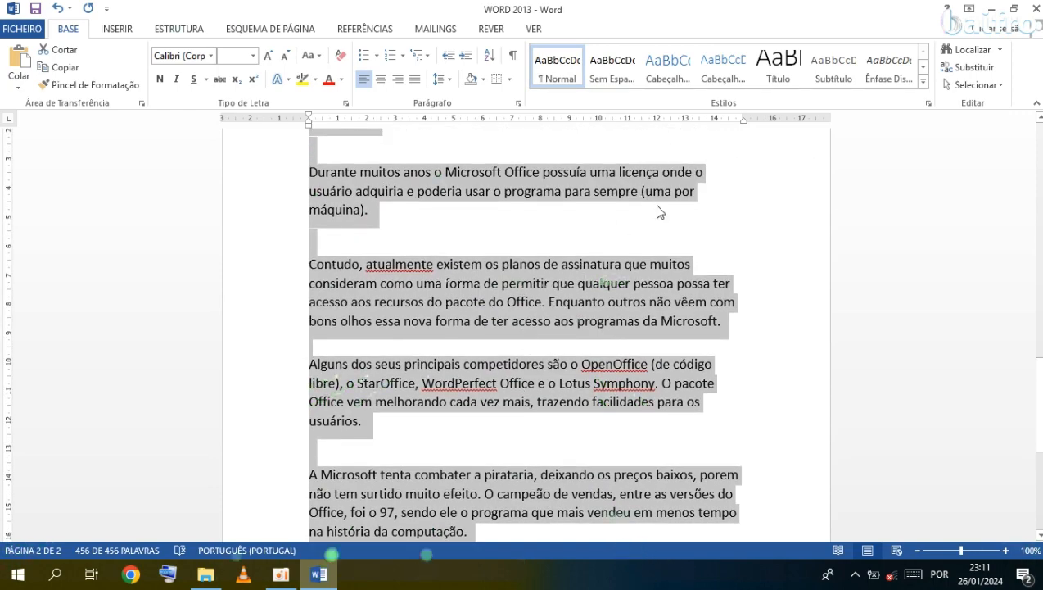
scroll(620, 231, "up", 15)
scroll(620, 236, "up", 5)
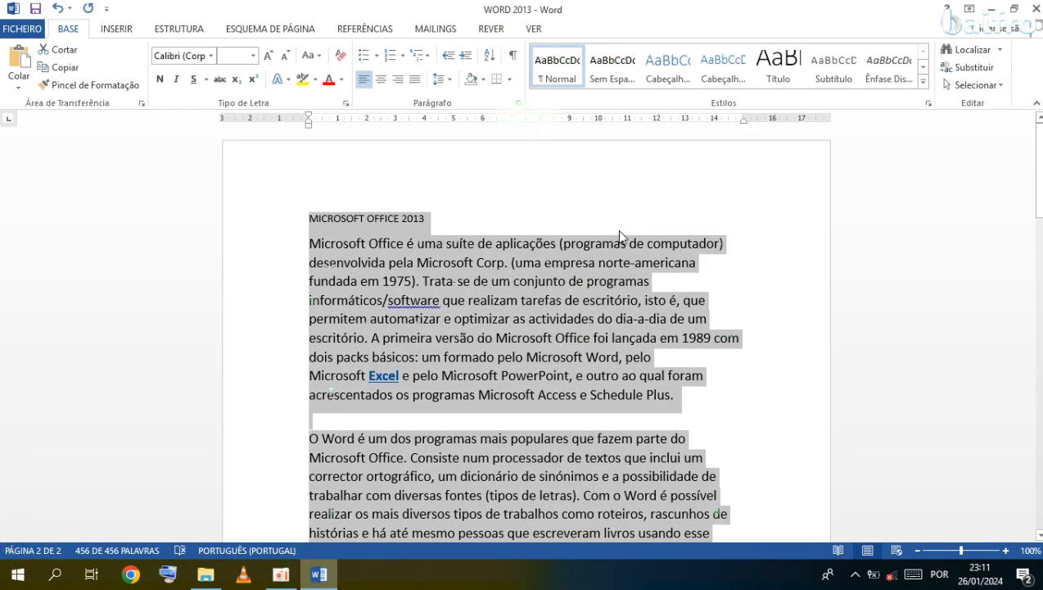
Remove the blank line before the "O Word" paragraph, keeping it as a separate paragraph after the introduction
left_click(314, 445)
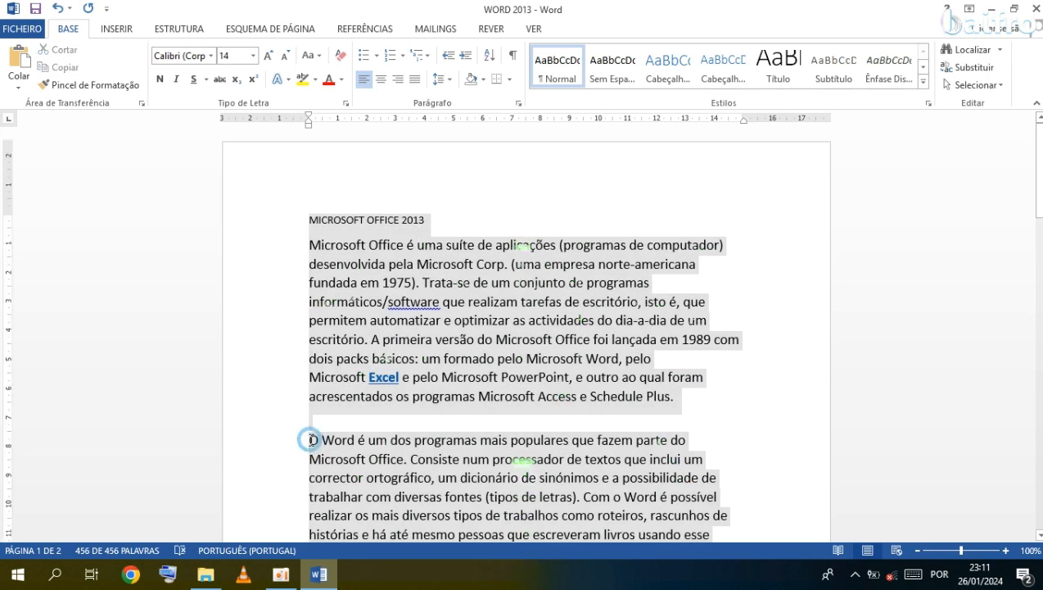
key("BackSpace")
key("BackSpace")
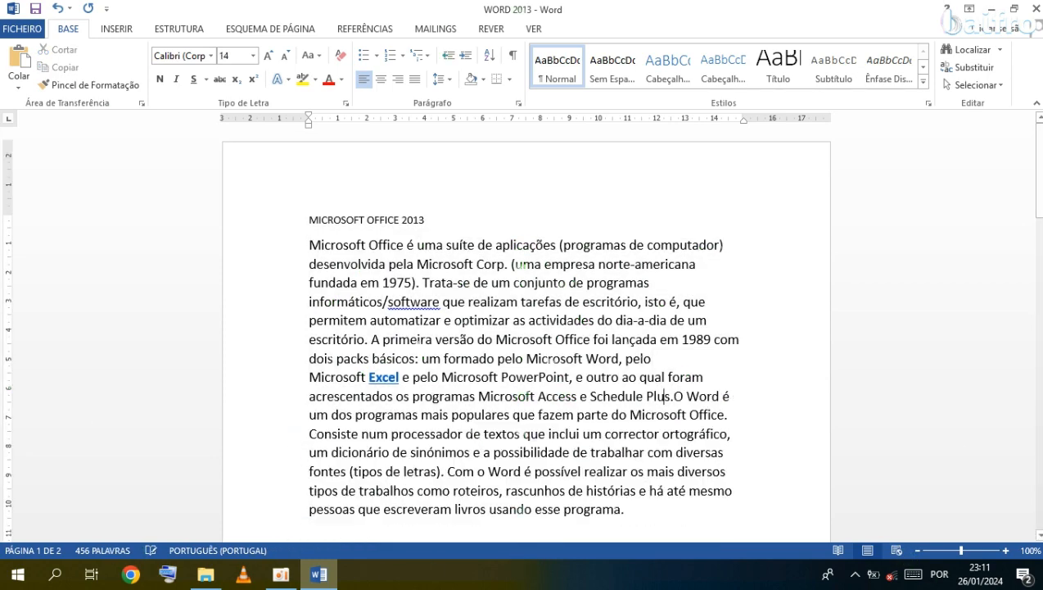
key("Return")
scroll(425, 387, "down", 3)
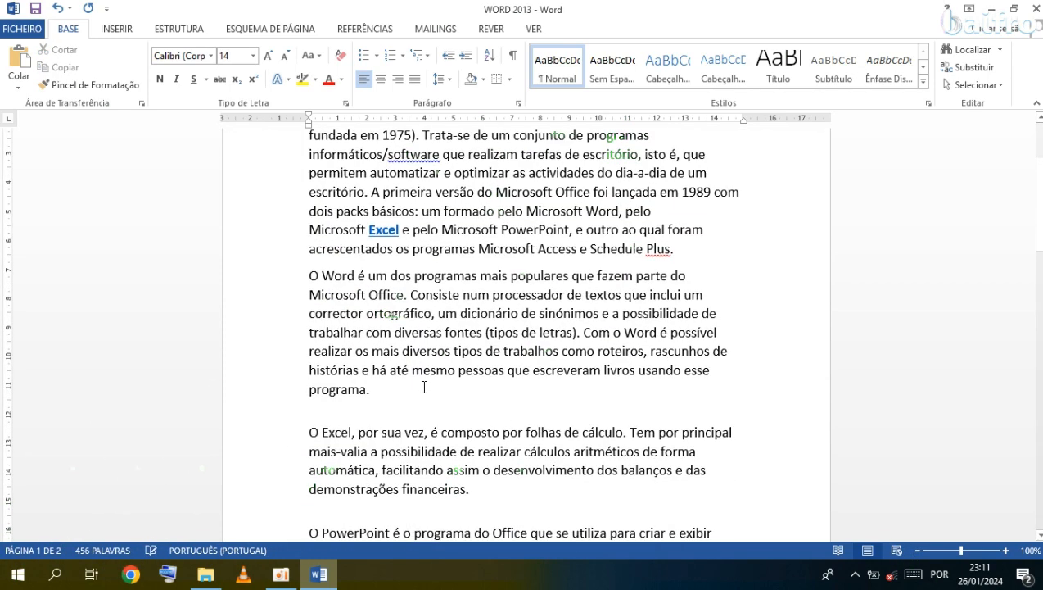
key("BackSpace")
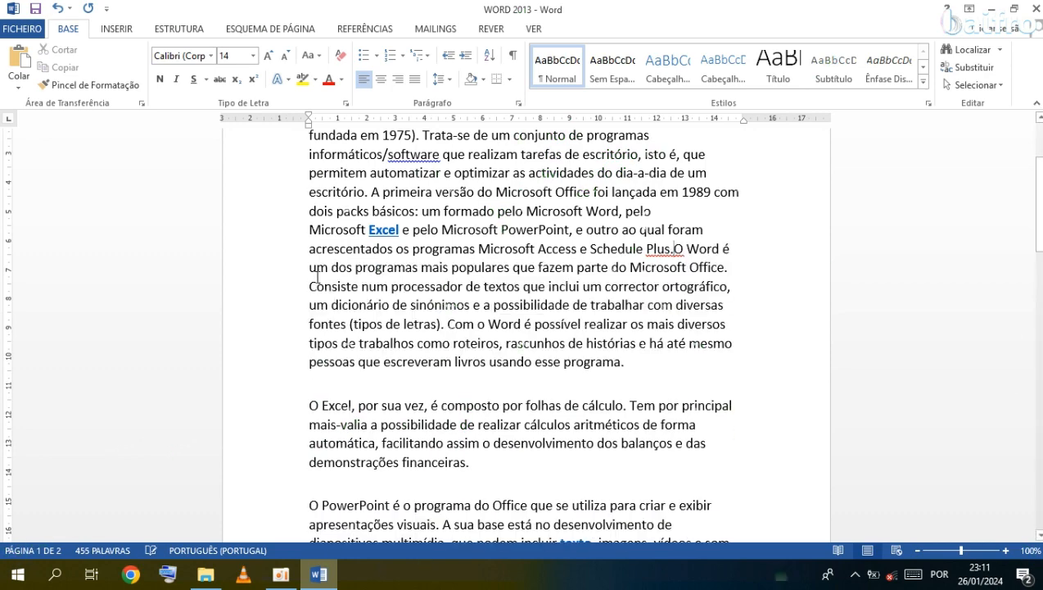
key("Return")
Remove the blank lines before the "O Excel" and "O PowerPoint" paragraphs, keeping each as its own paragraph
scroll(338, 342, "down", 3)
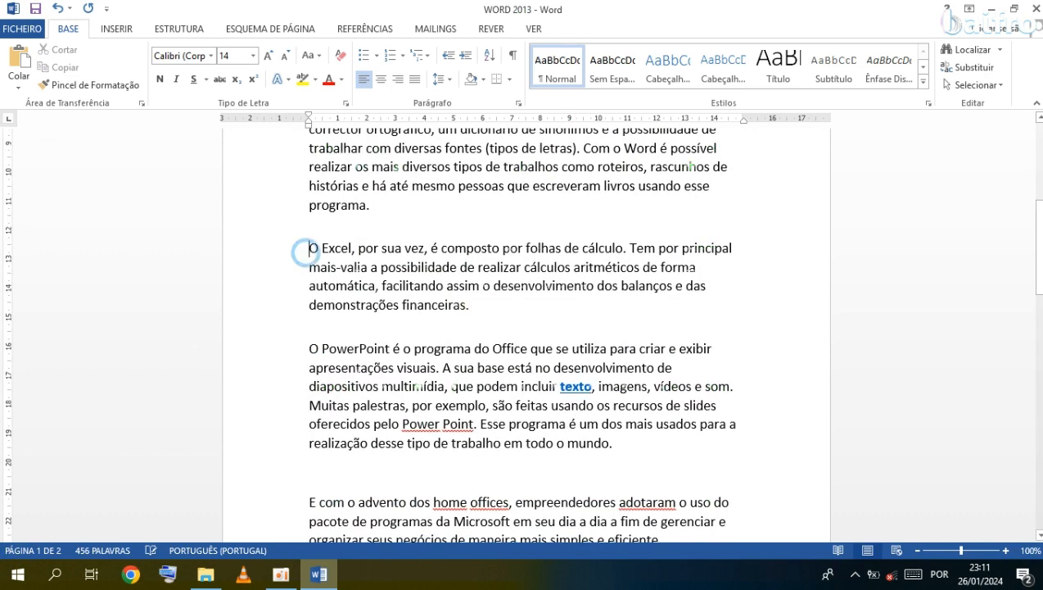
key("BackSpace")
key("Return")
scroll(318, 264, "down", 3)
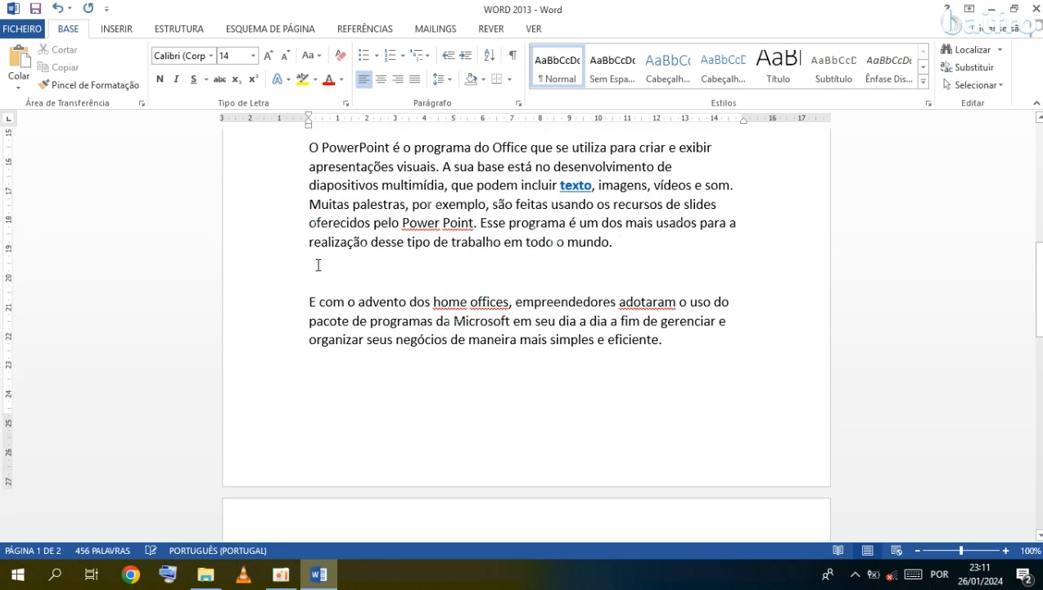
scroll(318, 264, "up", 1)
key("BackSpace")
key("BackSpace")
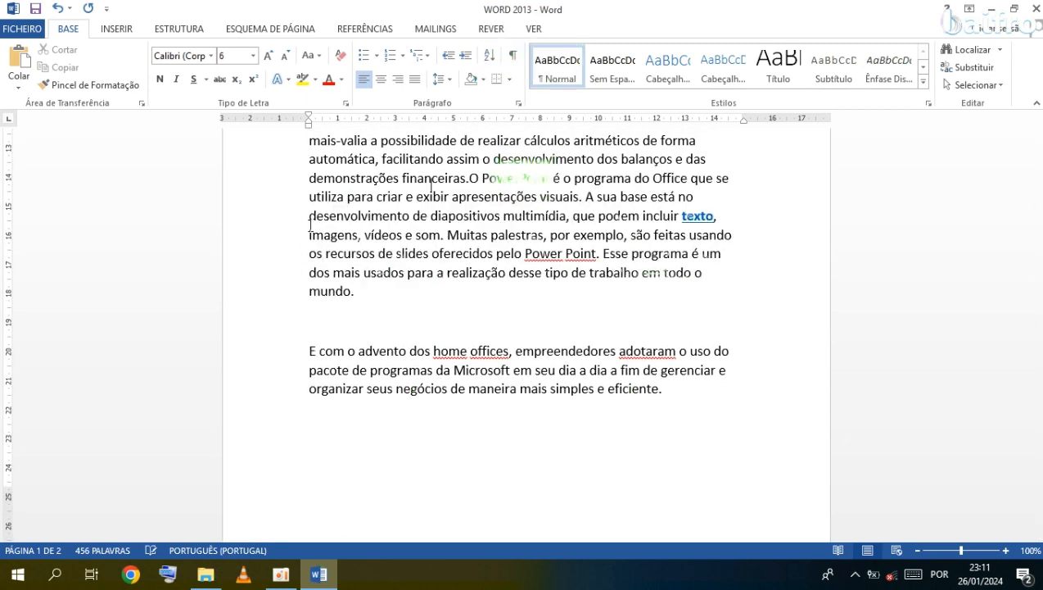
key("Return")
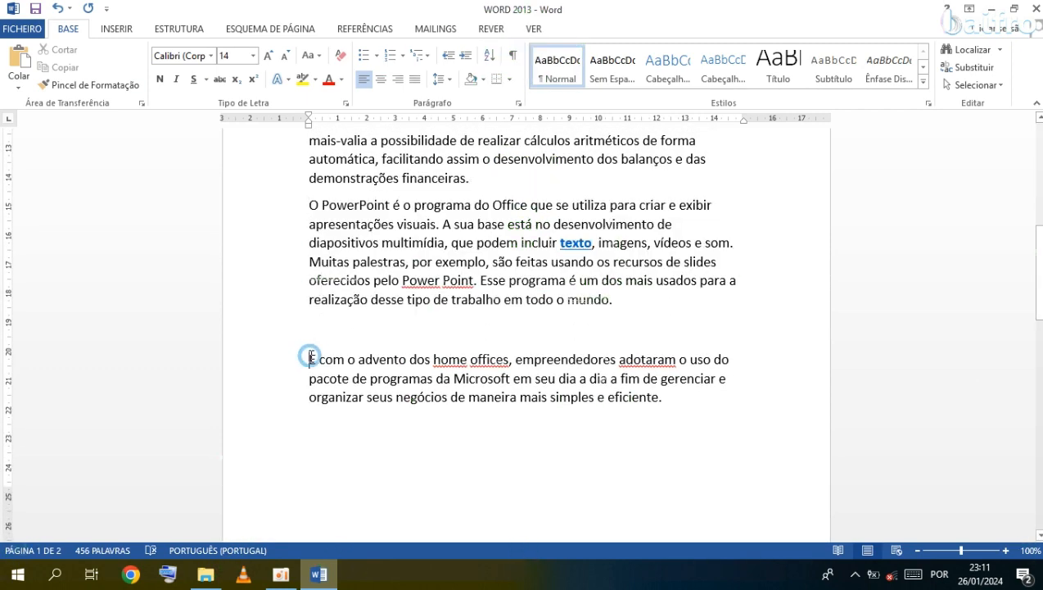
Remove the empty lines before the "E com o advento" paragraph so it directly follows the PowerPoint paragraph
key("BackSpace")
key("BackSpace")
key("Return")
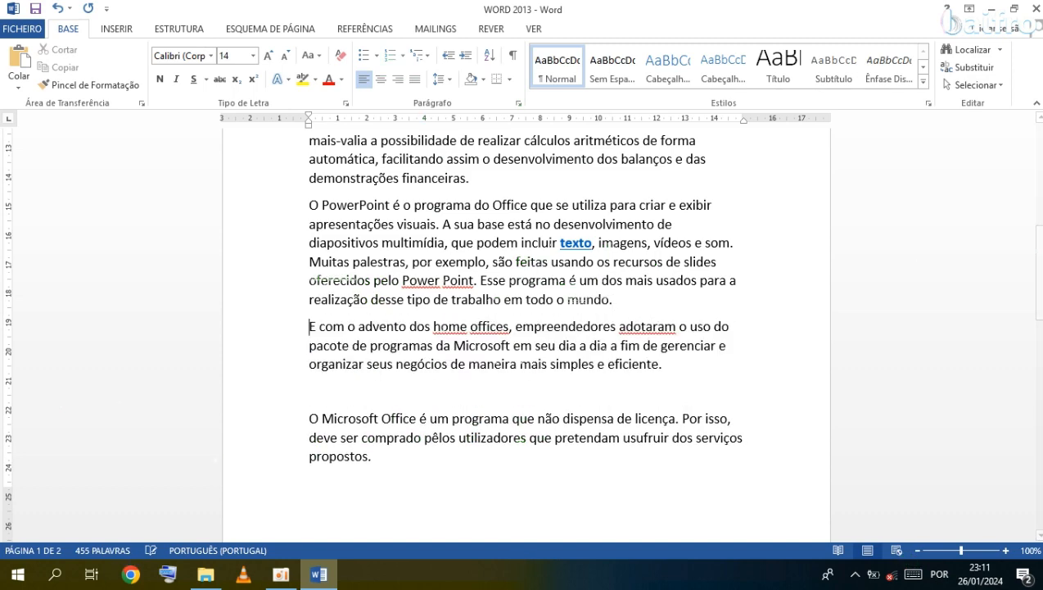
Join the "O Microsoft Office é um programa" paragraph to "E com o advento", and that one to the PowerPoint paragraph
scroll(312, 352, "down", 1)
left_click(309, 344)
key("BackSpace")
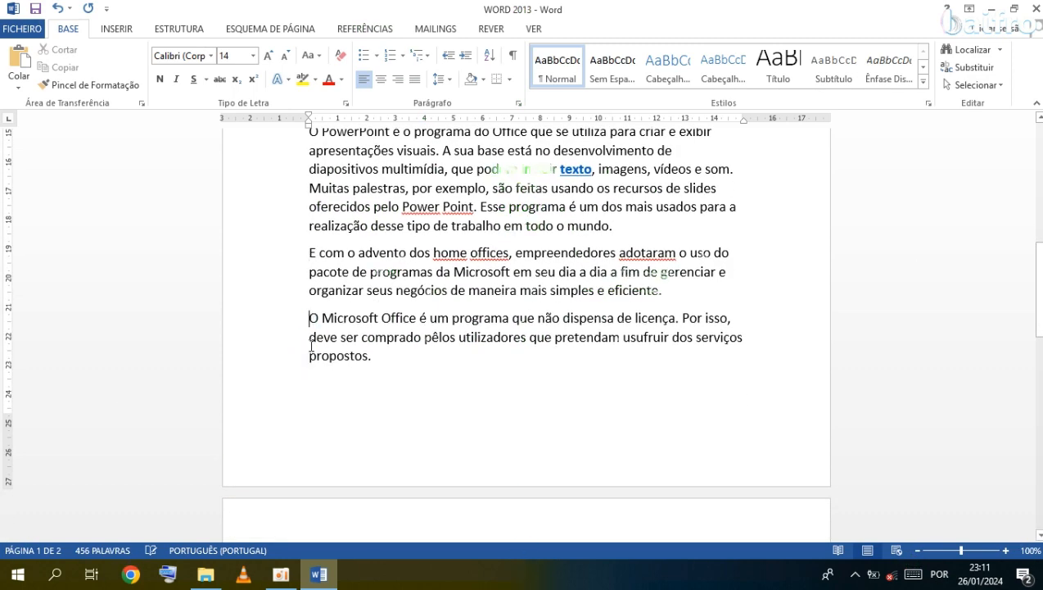
key("BackSpace")
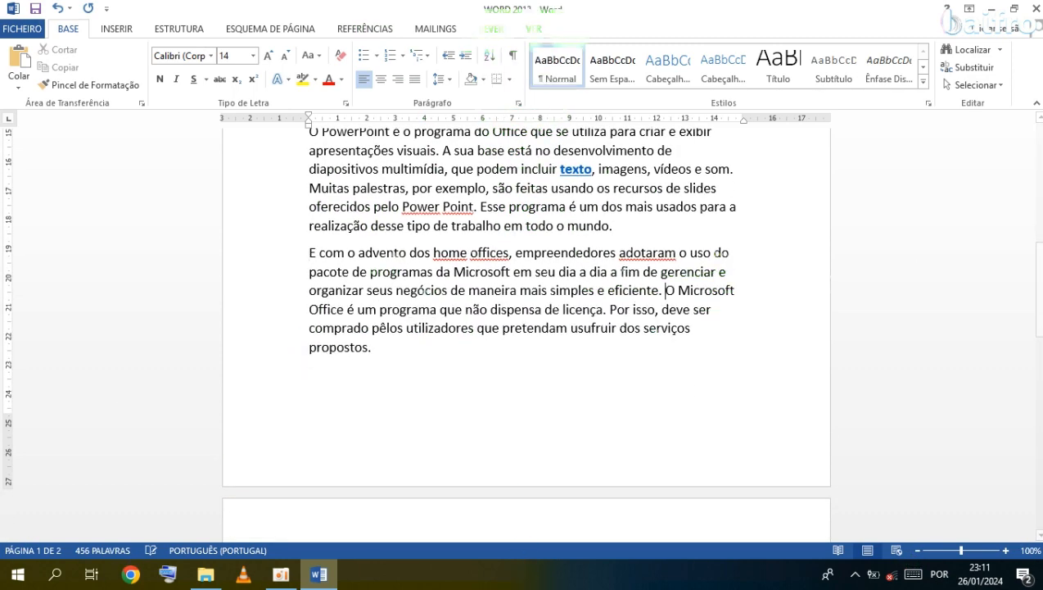
left_click(310, 252)
key("BackSpace")
Join the "Durante muitos anos" paragraph at the start of page 2 to the end of the preceding paragraph
scroll(364, 296, "down", 3)
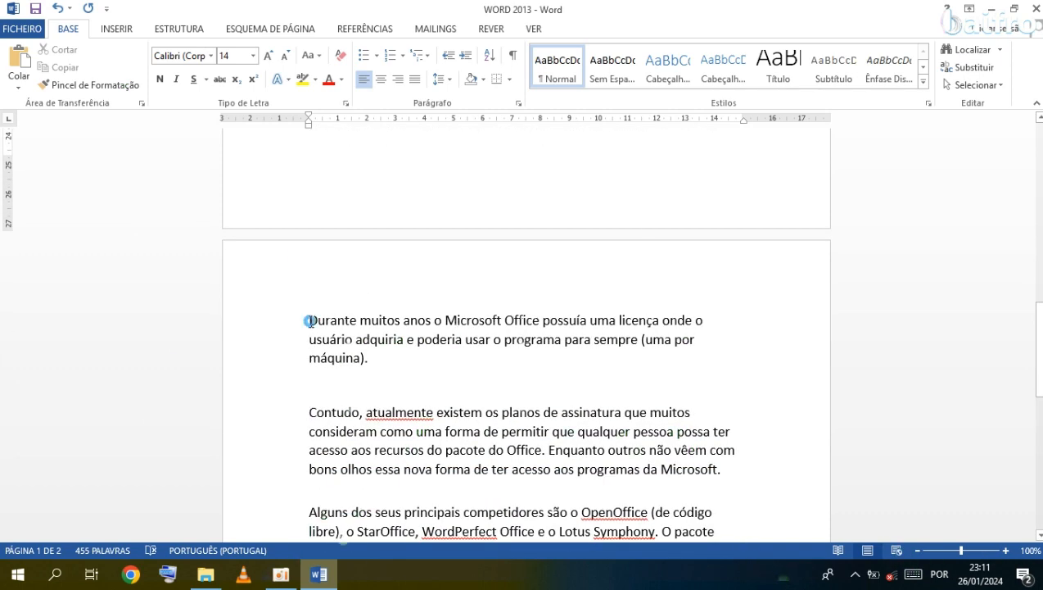
key("BackSpace")
key("BackSpace")
key("BackSpace")
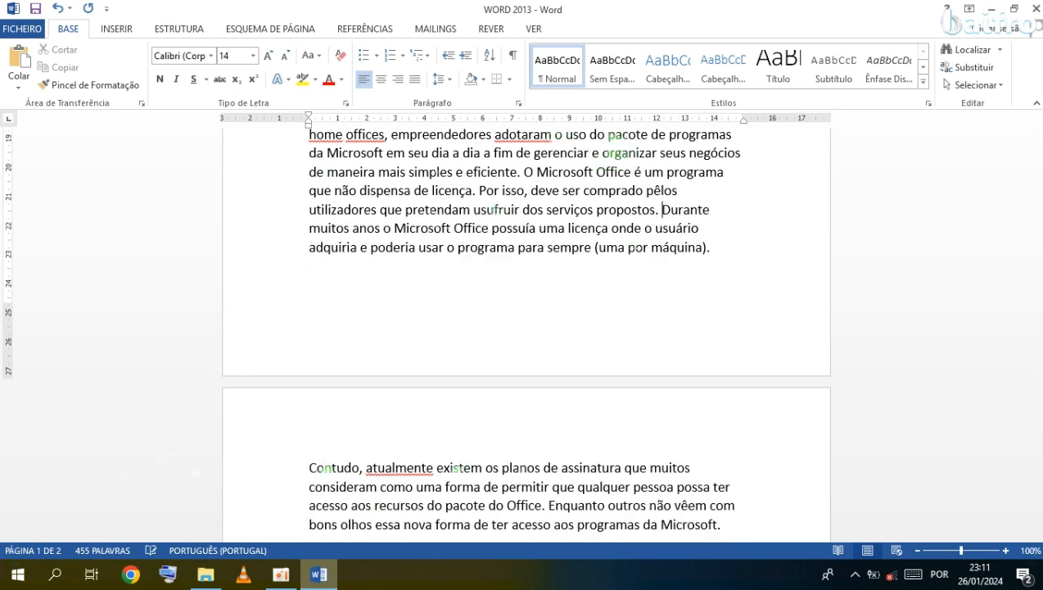
Join the "Contudo, atualmente" paragraph to the end of the "Durante muitos anos" text, separated by a space
scroll(313, 322, "down", 3)
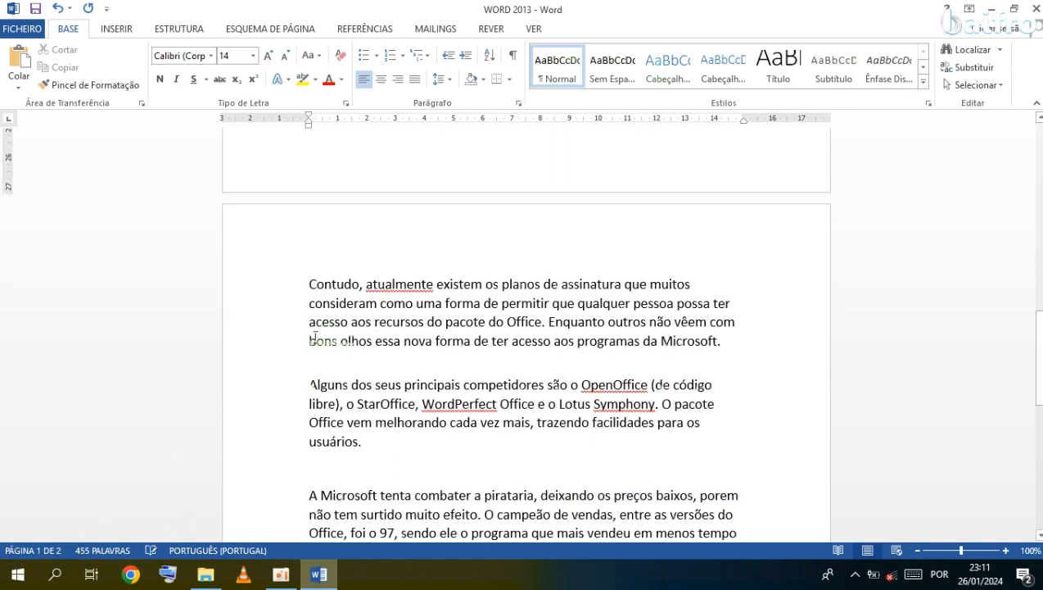
left_click(311, 284)
key("BackSpace")
key("BackSpace")
key("BackSpace")
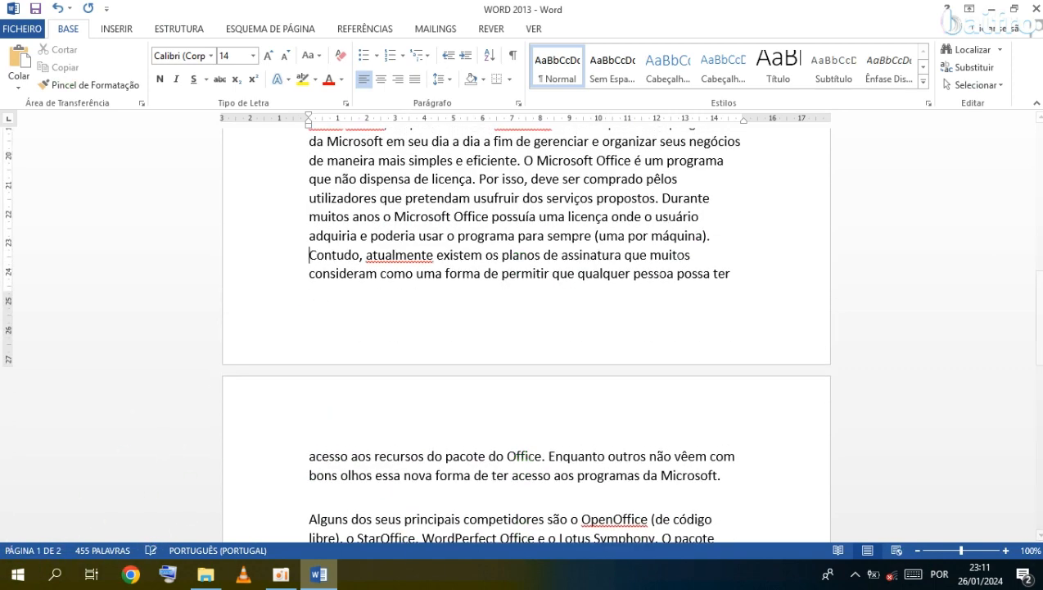
key("BackSpace")
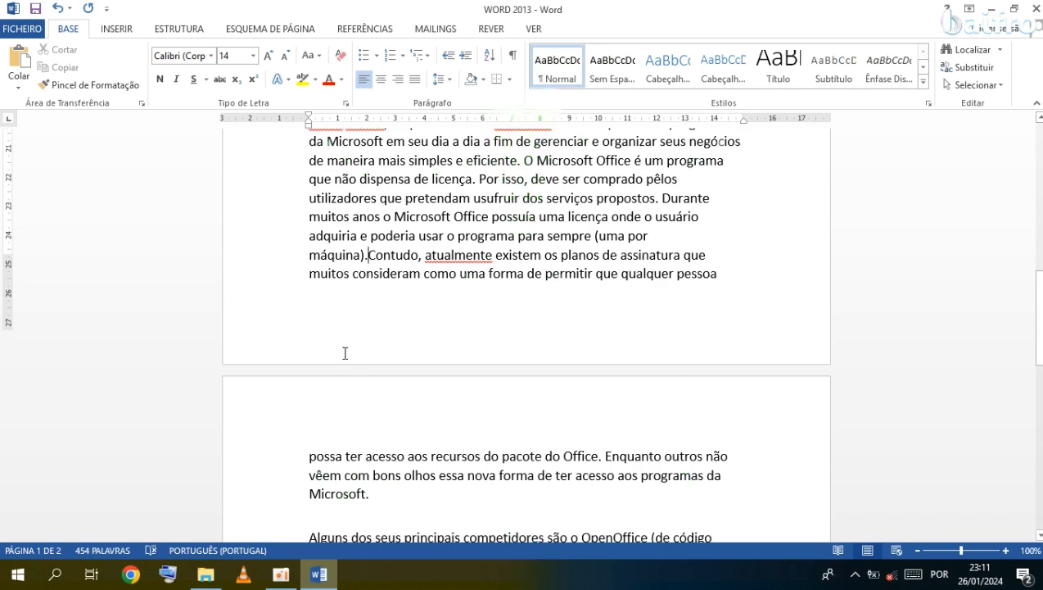
scroll(342, 352, "down", 1)
key("Return")
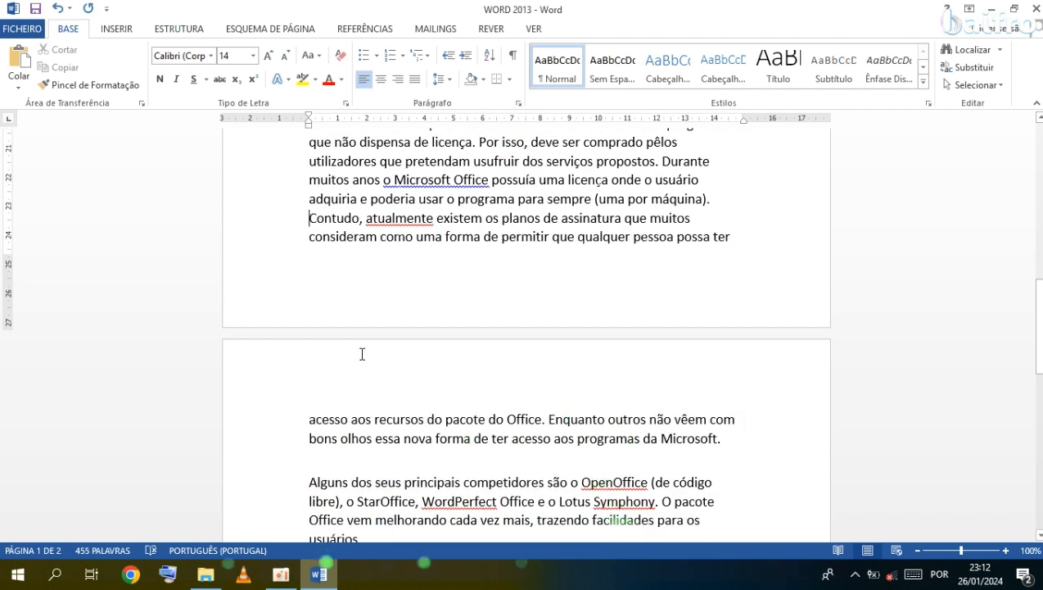
Join the "Alguns dos seus principais competidores" and "A Microsoft tenta combater" paragraphs to the text preceding each of them
scroll(362, 354, "up", 1)
scroll(425, 329, "up", 4)
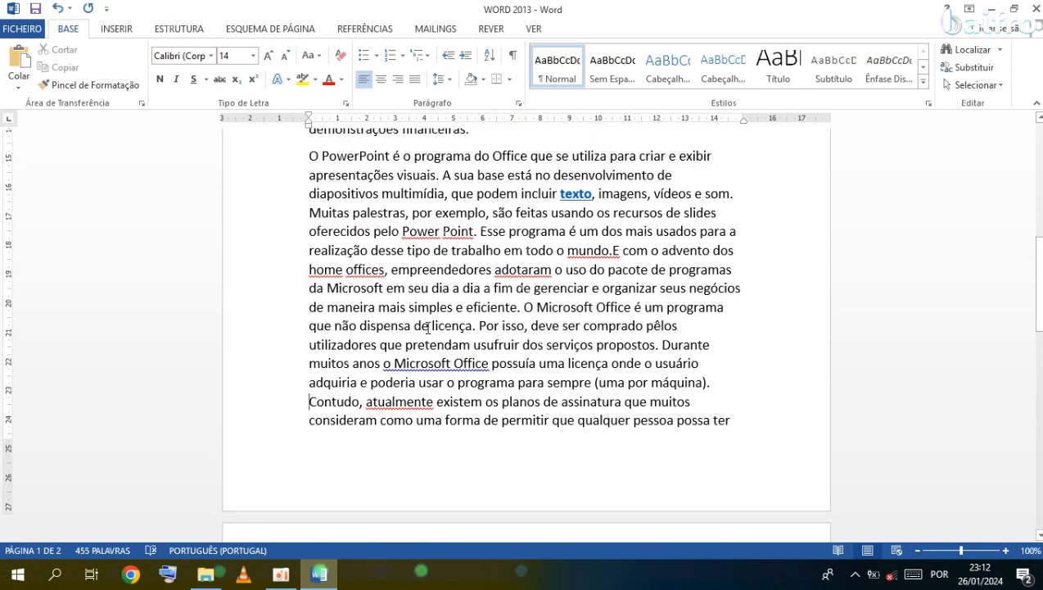
scroll(429, 330, "down", 8)
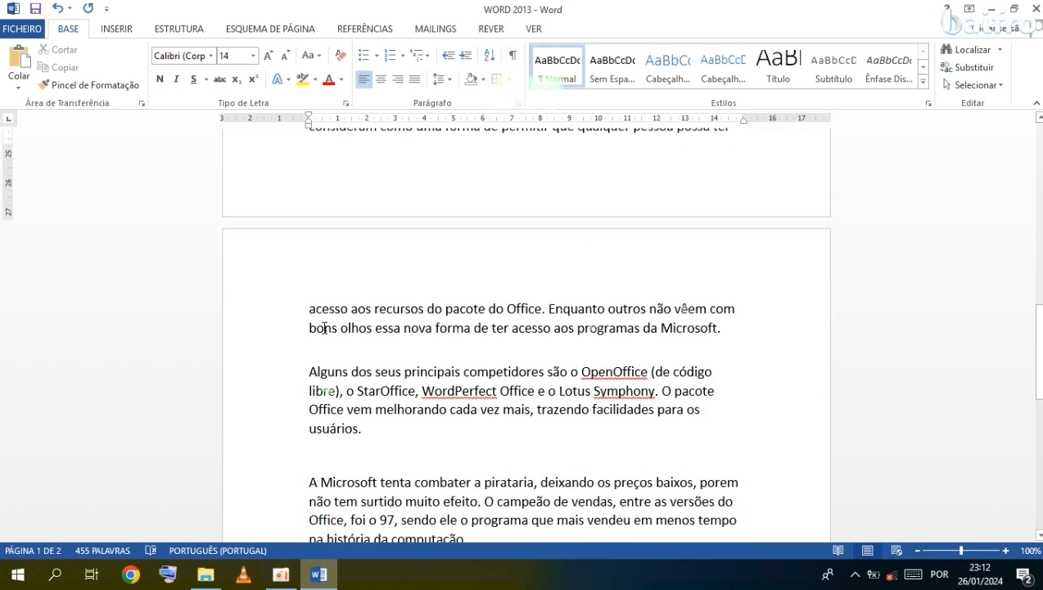
left_click(309, 371)
key("BackSpace")
key("BackSpace")
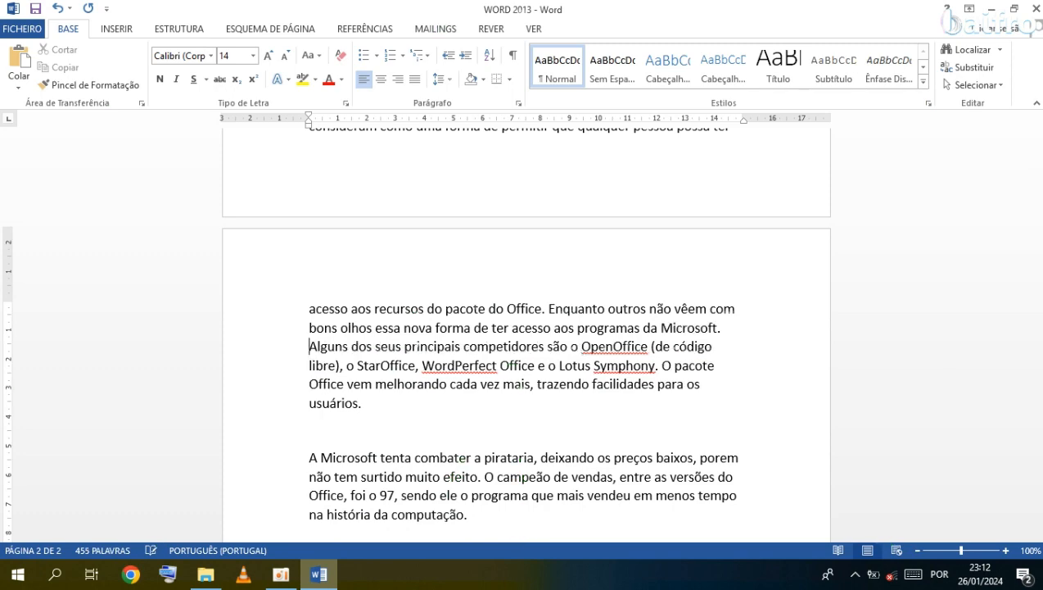
left_click(308, 456)
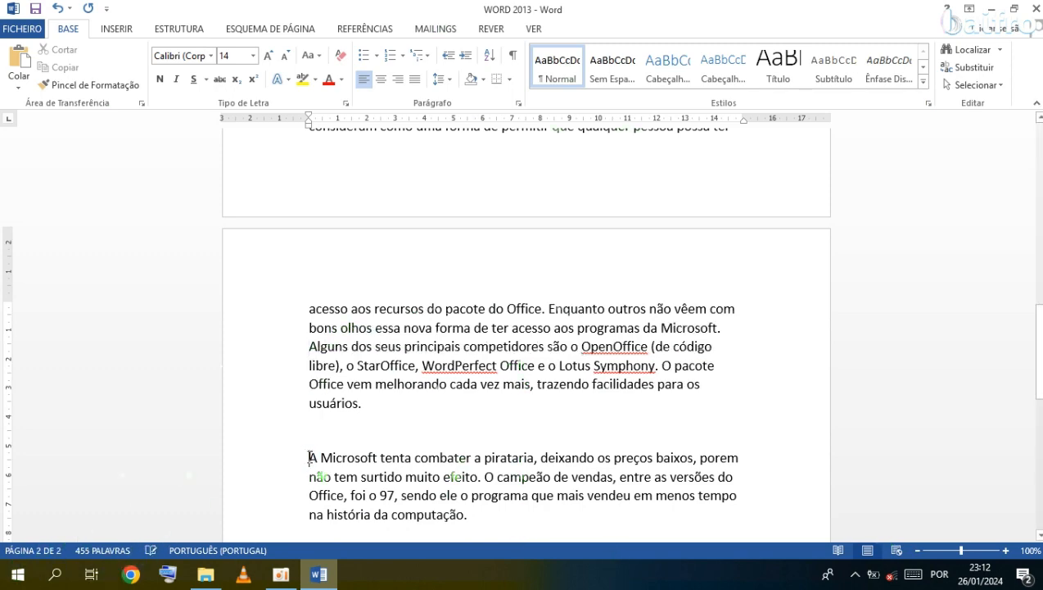
key("BackSpace")
key("BackSpace")
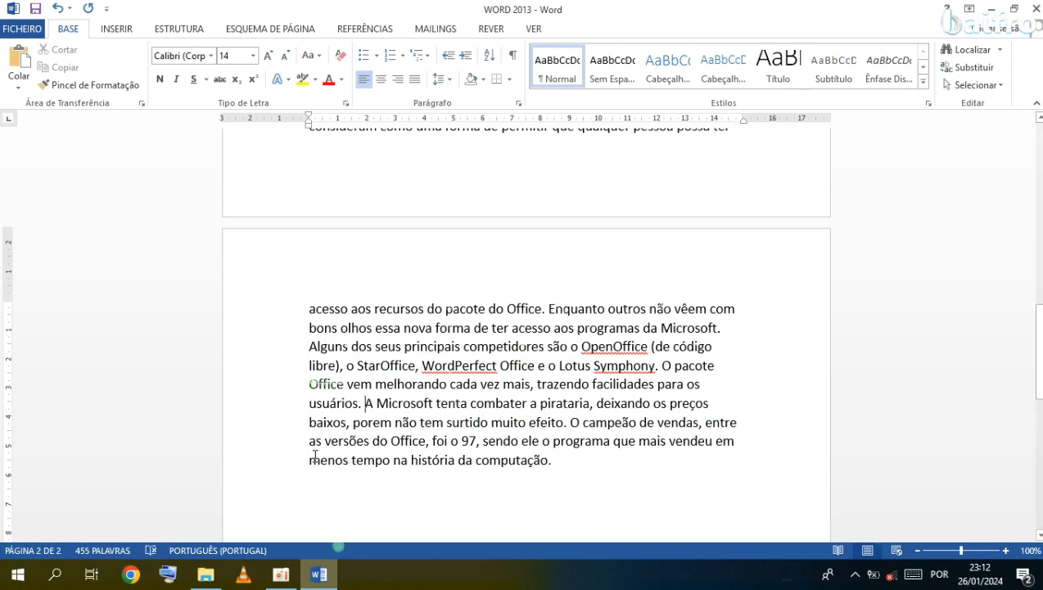
Join the "O PowerPoint" paragraph to the "O Excel" paragraph, and that one to the end of the "O Word" paragraph
scroll(314, 459, "down", 5)
scroll(321, 453, "up", 15)
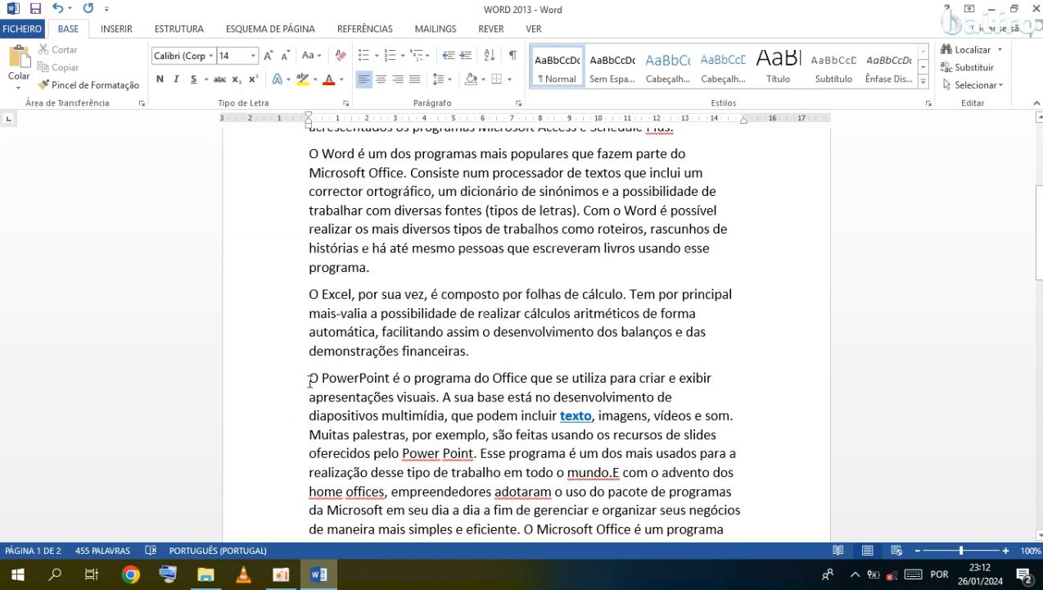
key("BackSpace")
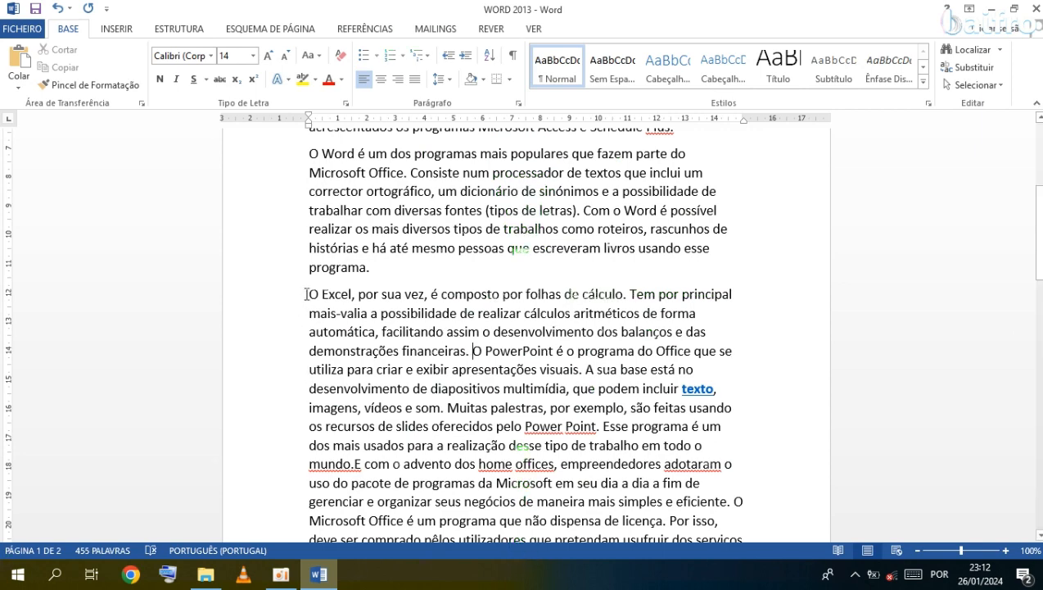
key("BackSpace")
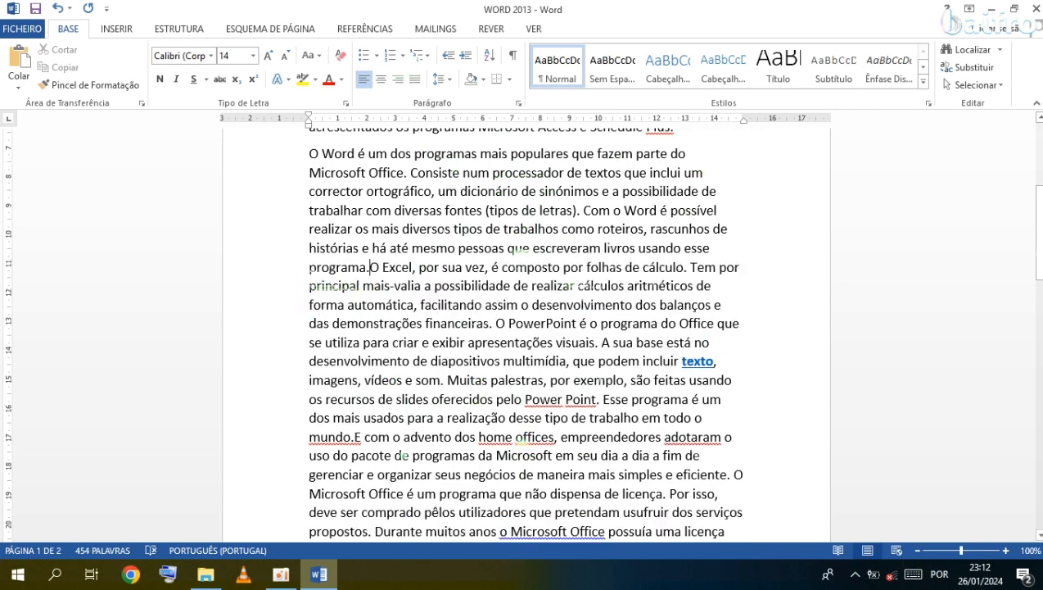
Bold "O Excel" and "O PowerPoint" in the merged text, with a space inserted before "O Excel"
left_click_drag(374, 267, 415, 269)
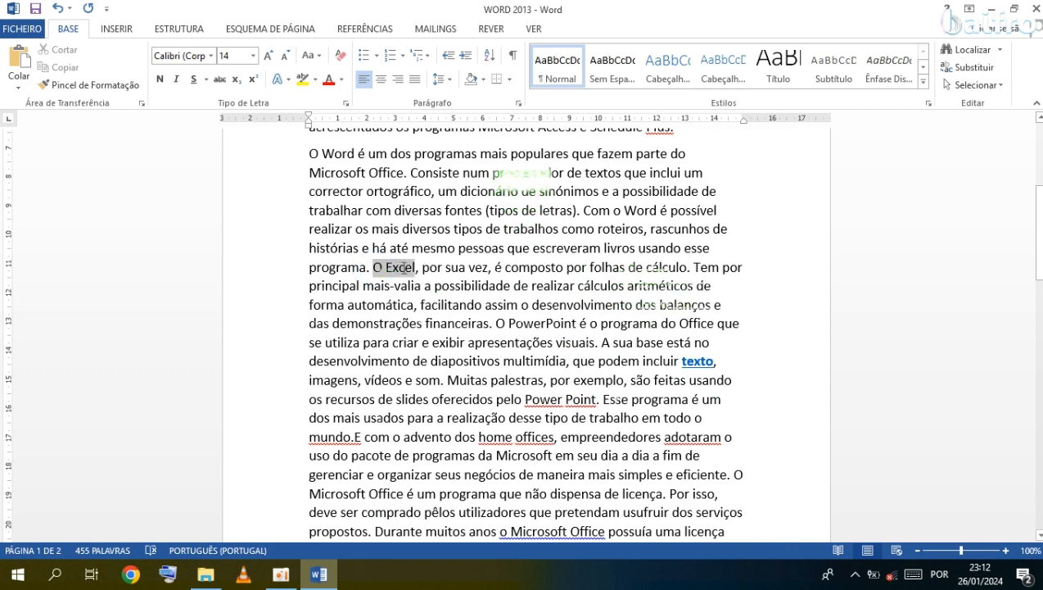
left_click(419, 253)
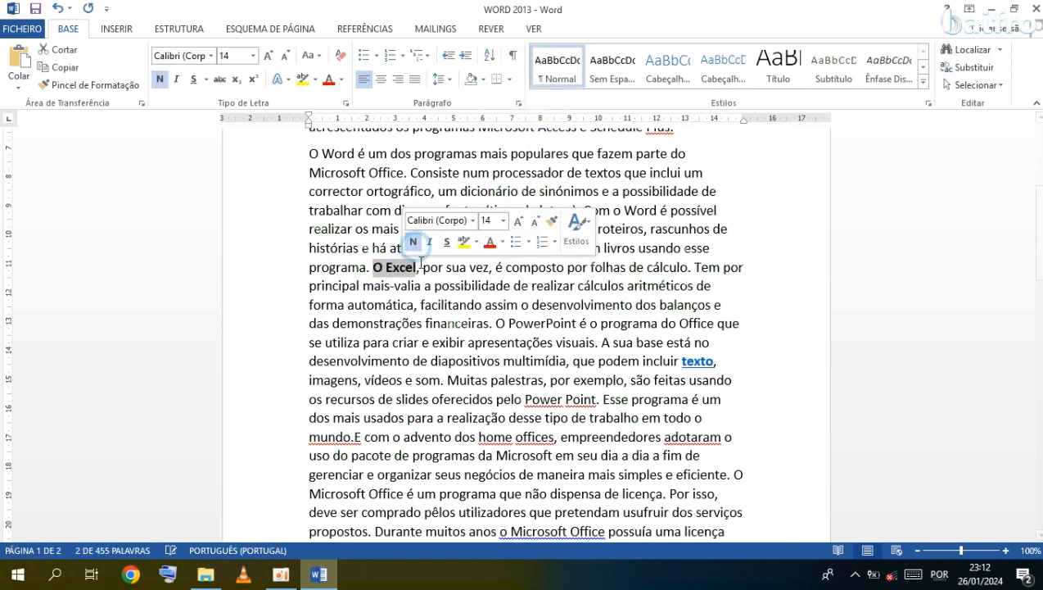
left_click(484, 304)
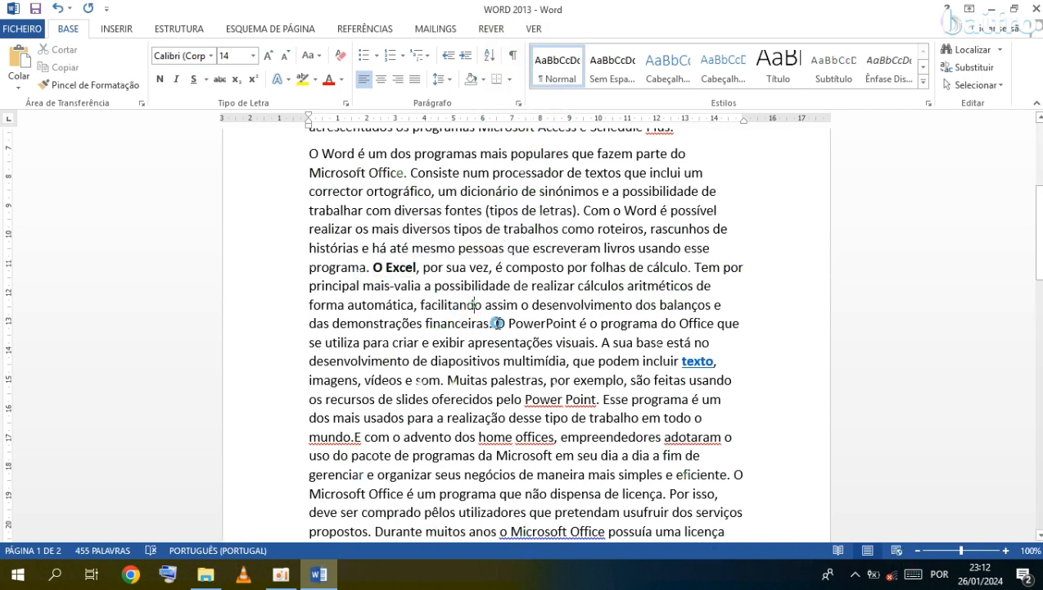
left_click_drag(497, 323, 578, 324)
left_click(567, 296)
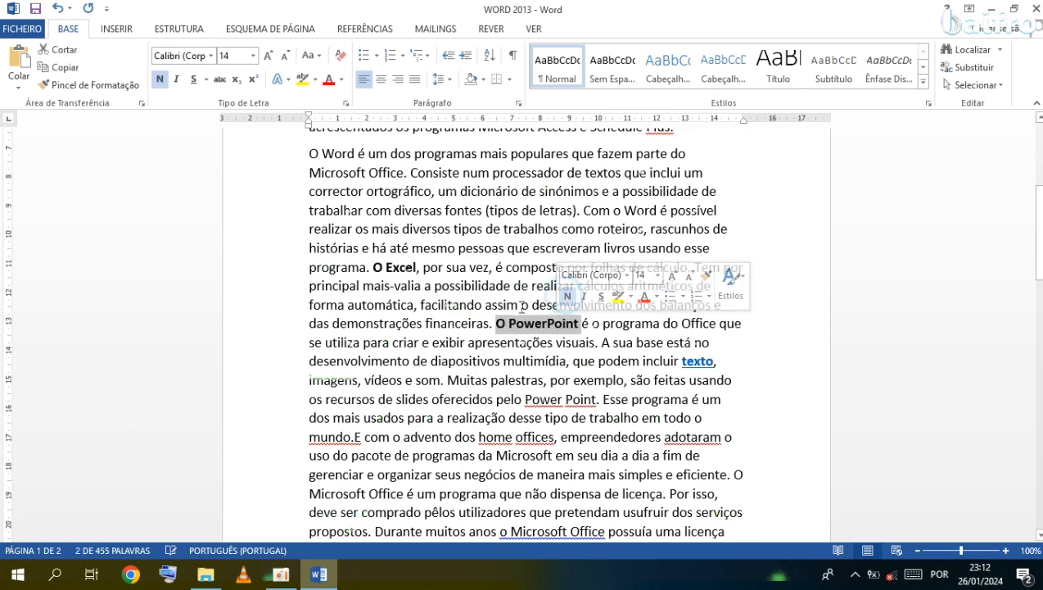
left_click(427, 305)
Bold "O Word" and join its paragraph to the end of the first body paragraph, separated by a space
scroll(430, 309, "up", 2)
scroll(430, 310, "up", 2)
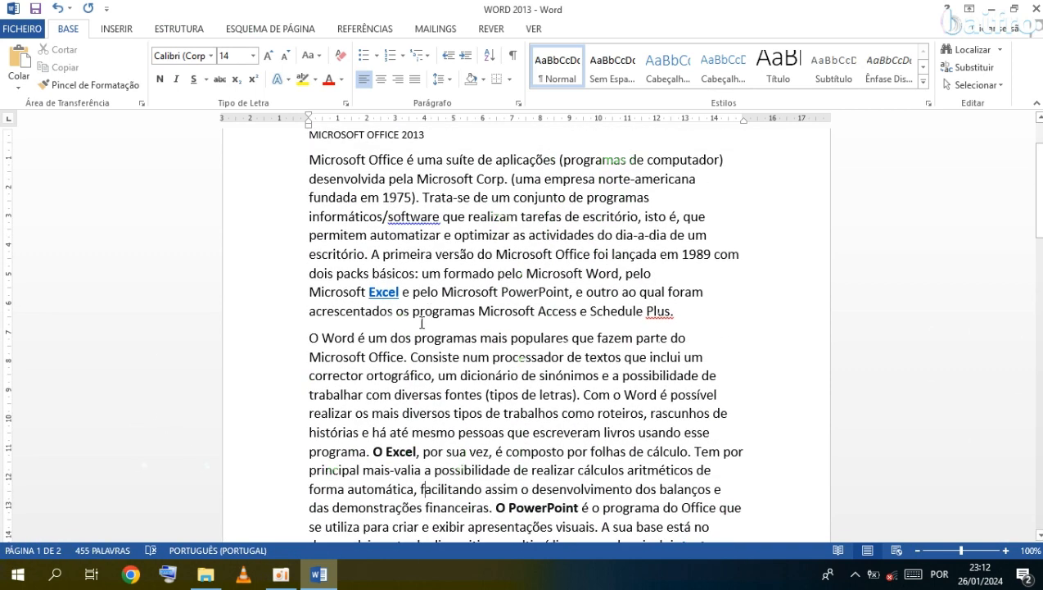
left_click(328, 310)
left_click(307, 339)
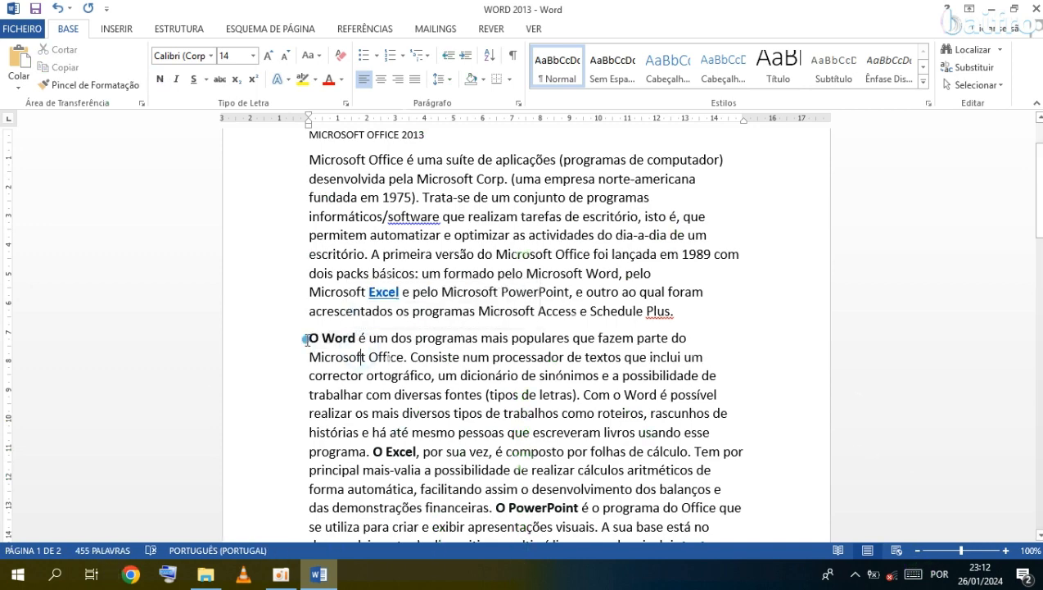
key("BackSpace")
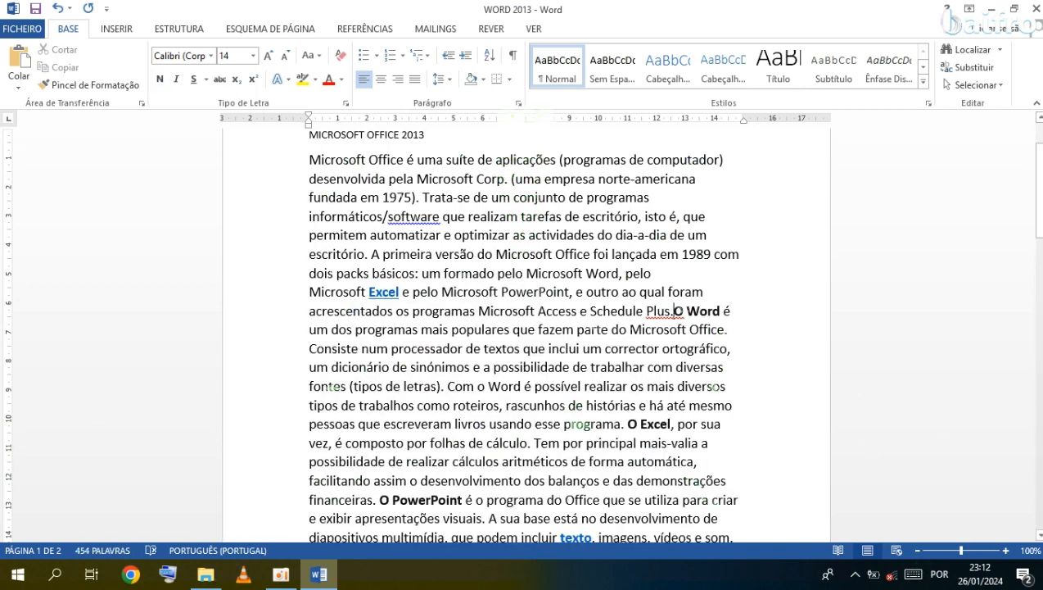
Join the opening "Microsoft Office é uma suíte" paragraph directly to the end of the "MICROSOFT OFFICE 2013" title line
scroll(321, 336, "up", 2)
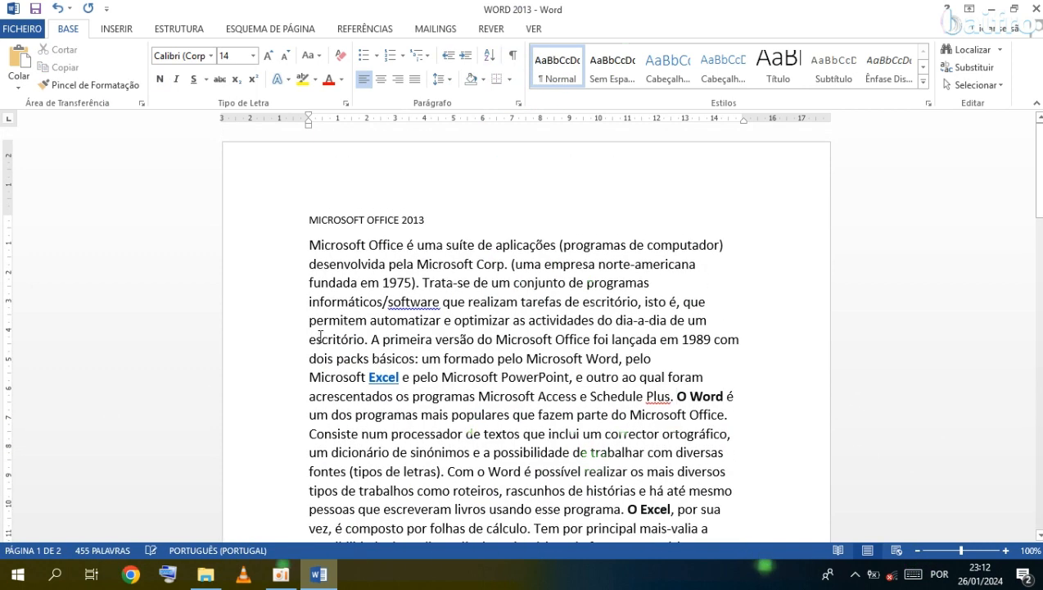
left_click(310, 243)
scroll(374, 297, "down", 15)
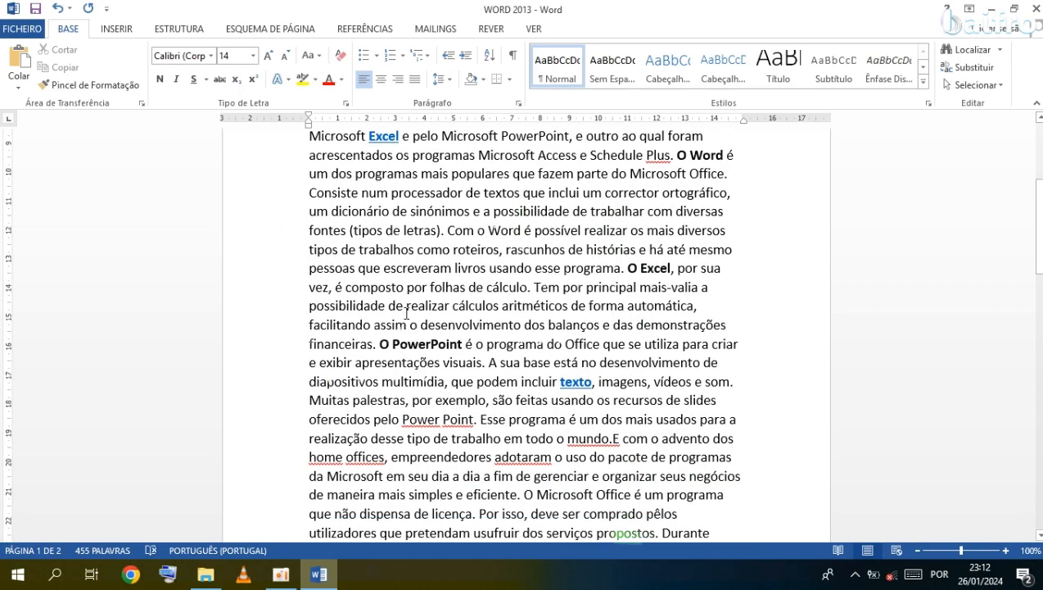
scroll(435, 371, "up", 15)
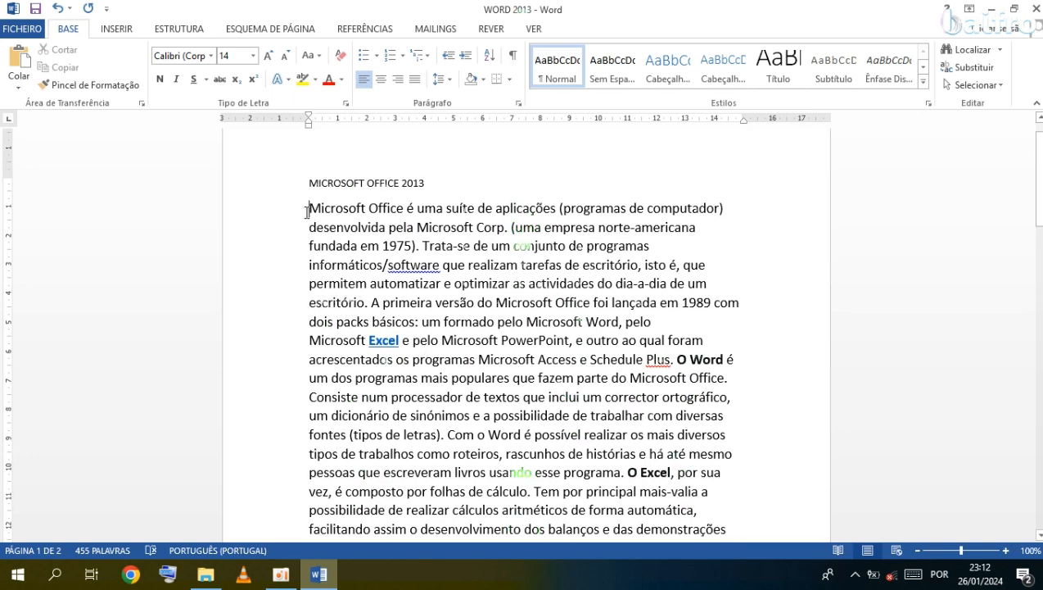
key("BackSpace")
key("Return")
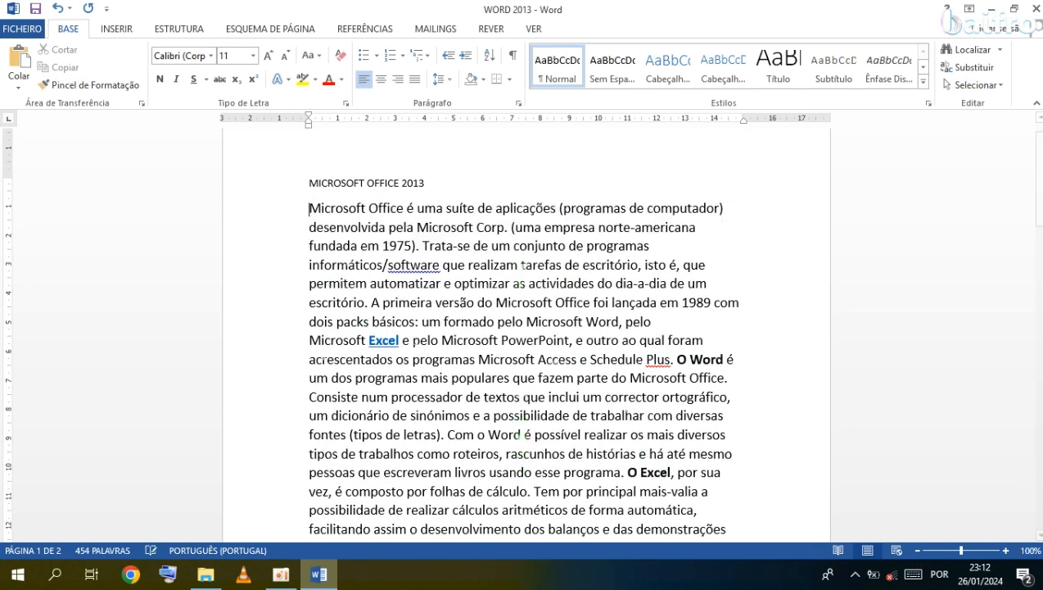
key("BackSpace")
key("Home")
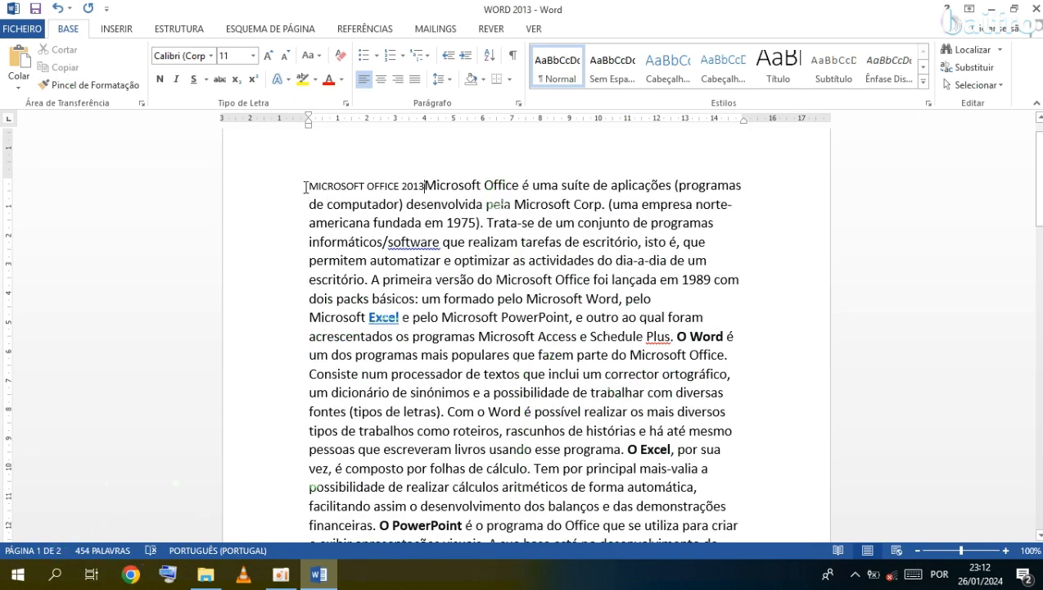
Apply the Normal style to the entire document text
key("ctrl+a")
scroll(524, 327, "down", 20)
scroll(638, 382, "up", 8)
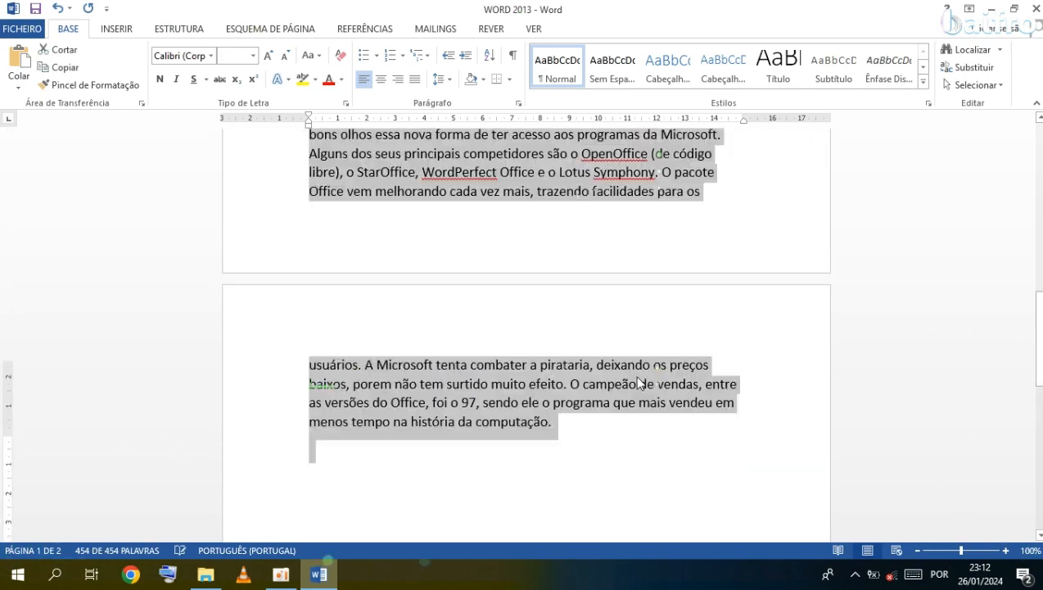
left_click(561, 64)
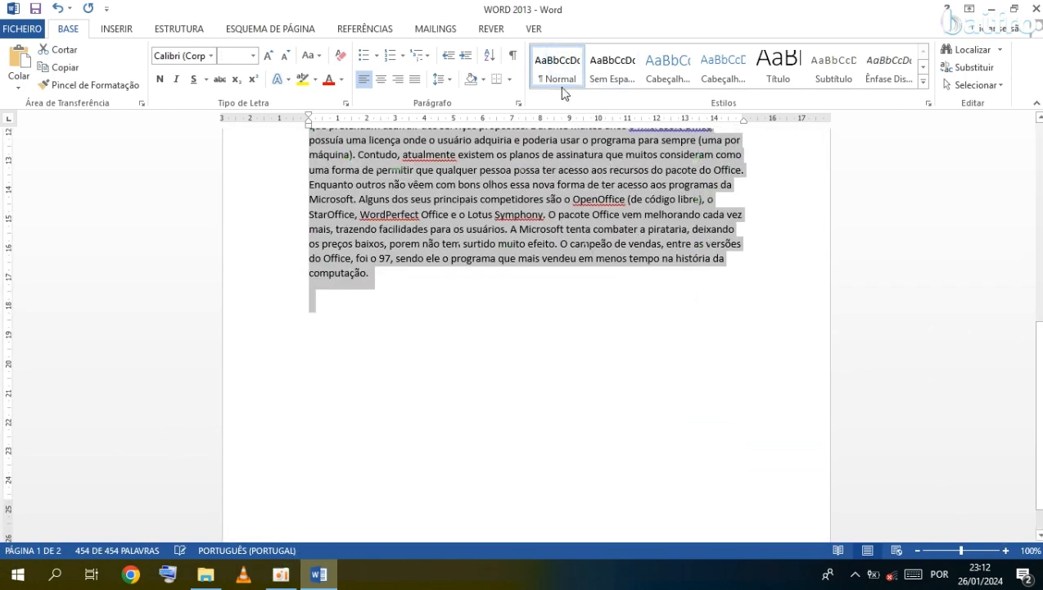
scroll(542, 335, "up", 3)
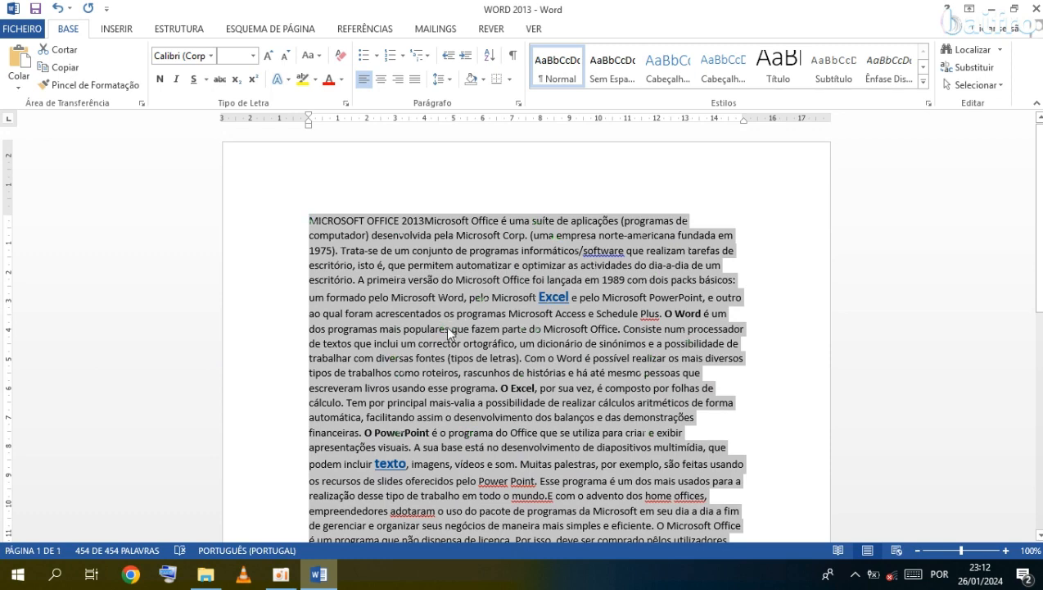
left_click(424, 220)
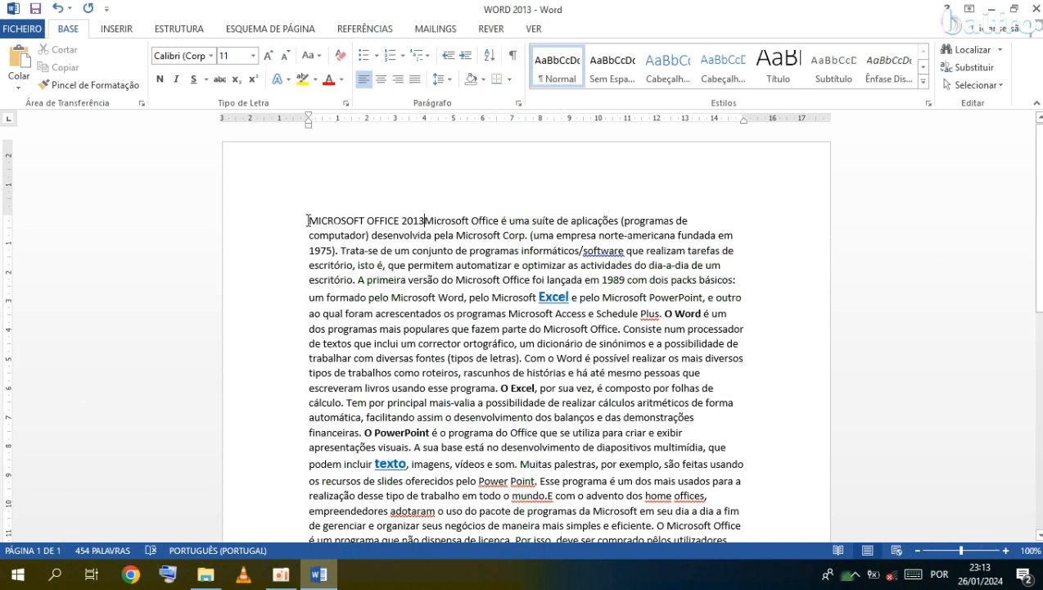
Select the whole text from beginning to end, and again from end to beginning
left_click_drag(308, 221, 379, 259)
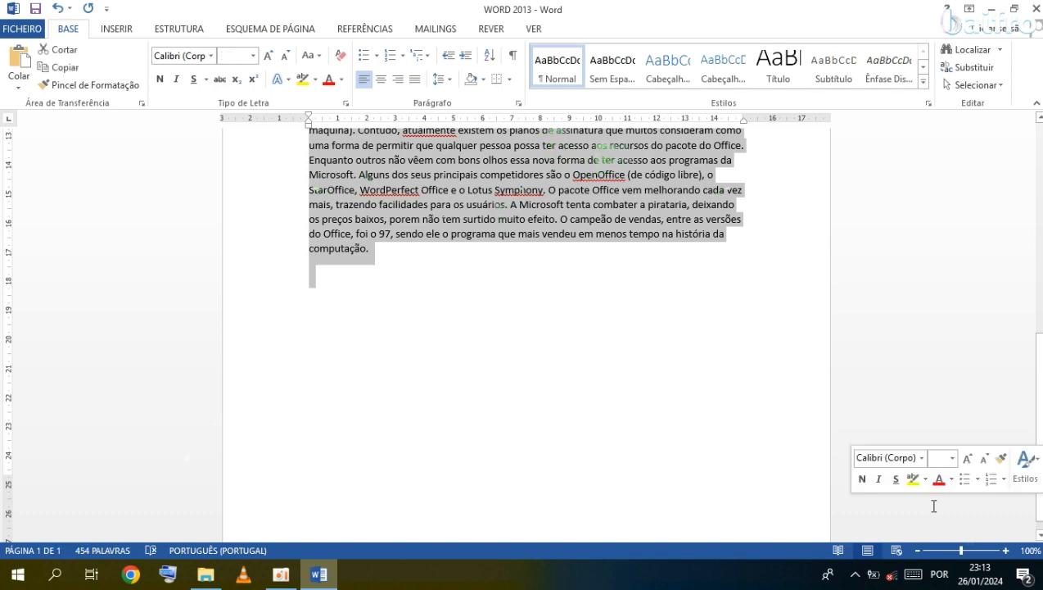
left_click(792, 449)
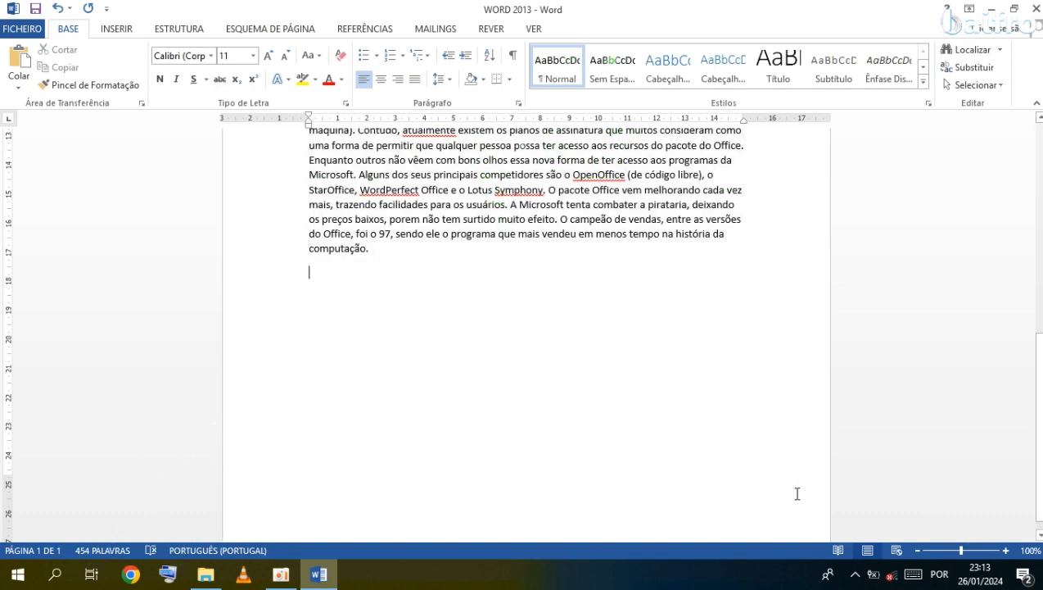
left_click_drag(798, 493, 218, 27)
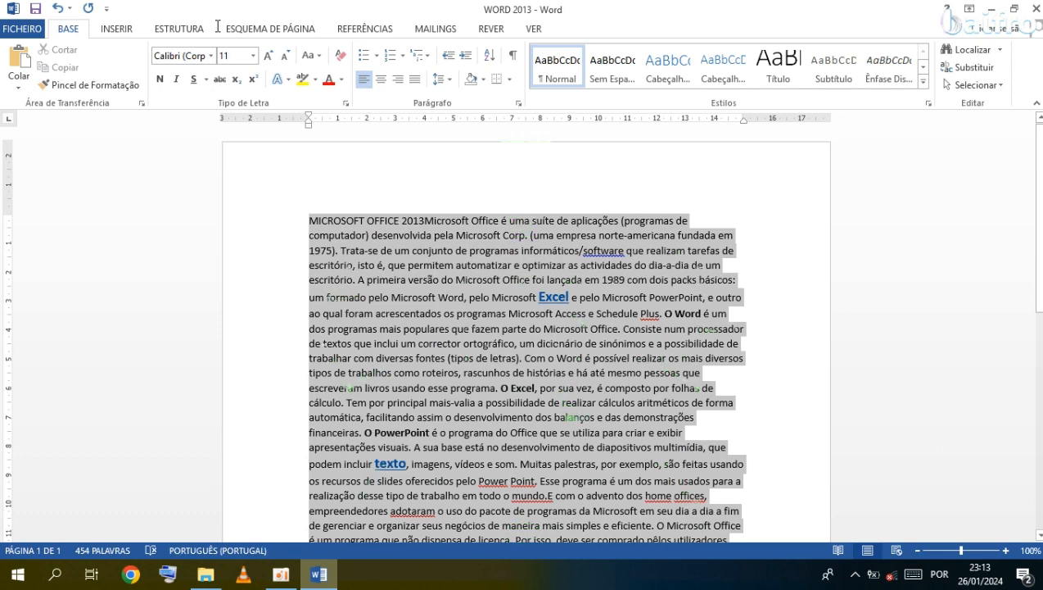
left_click(393, 195)
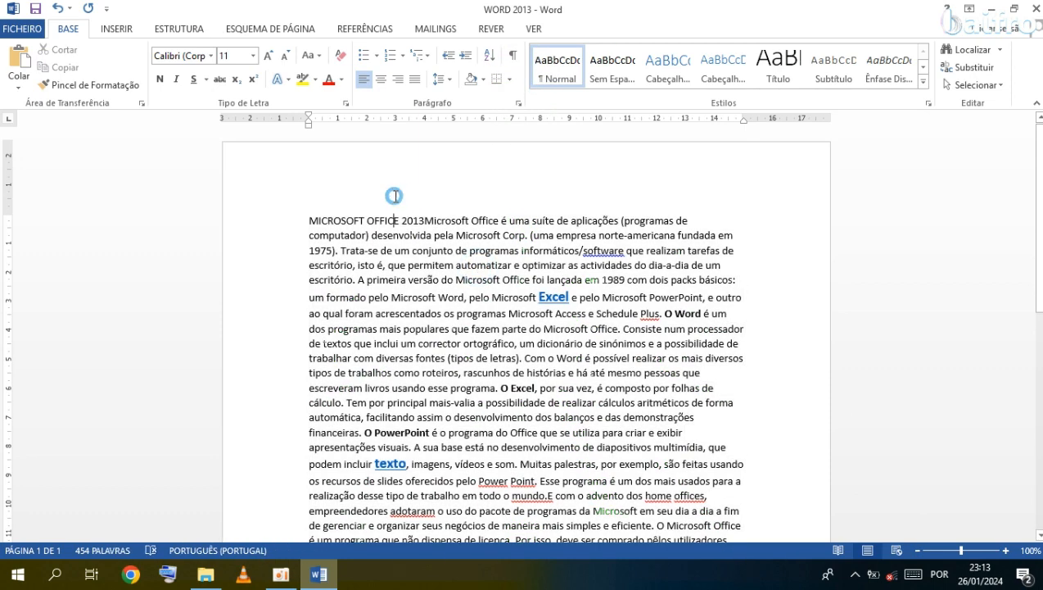
left_click(112, 34)
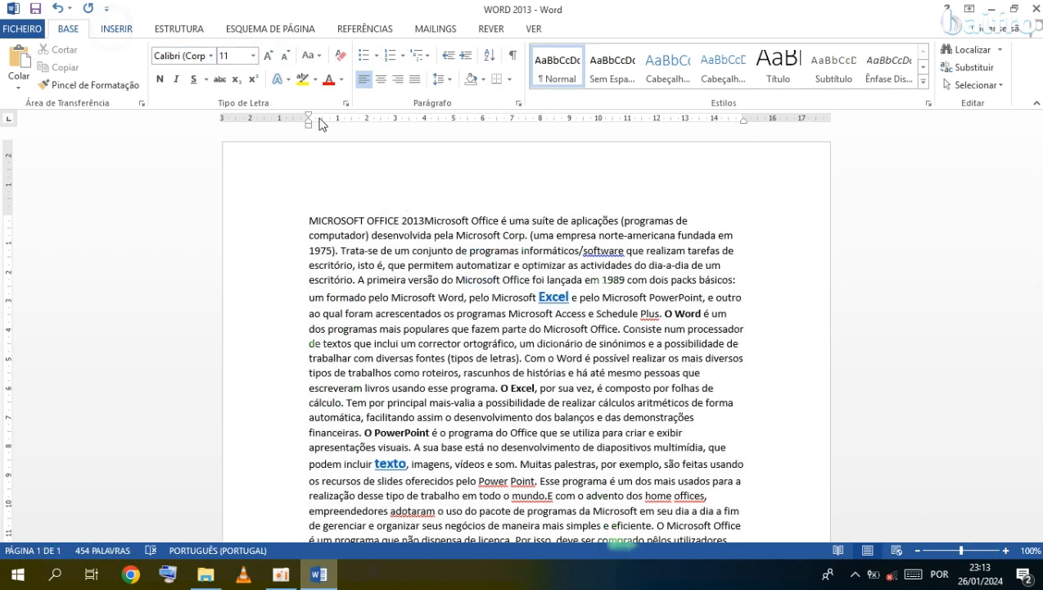
left_click(237, 61)
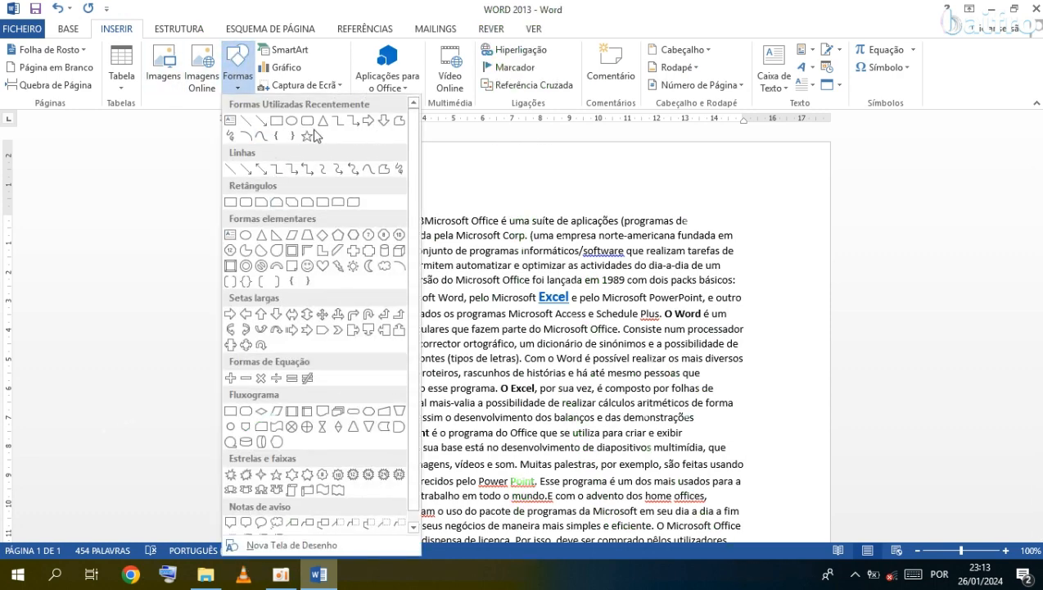
left_click(267, 125)
scroll(341, 236, "down", 1)
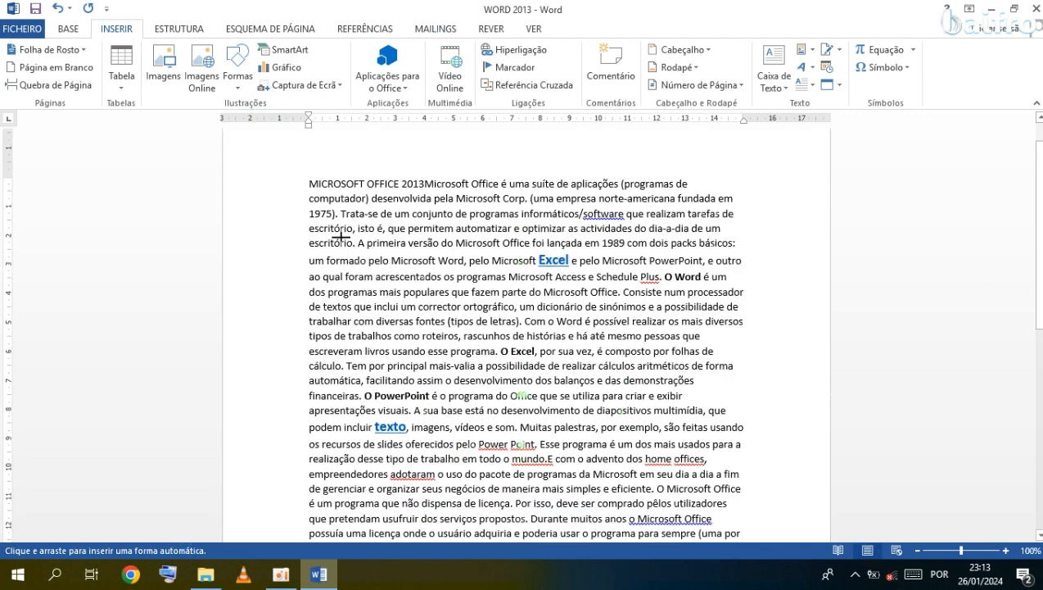
left_click_drag(309, 175, 422, 380)
left_click_drag(491, 495, 310, 163)
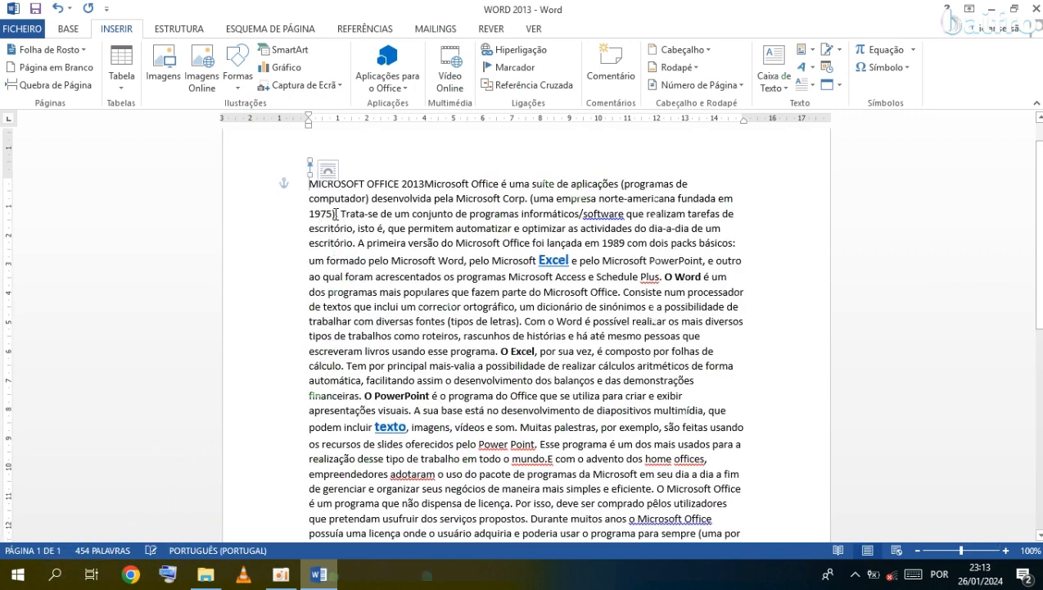
key("Delete")
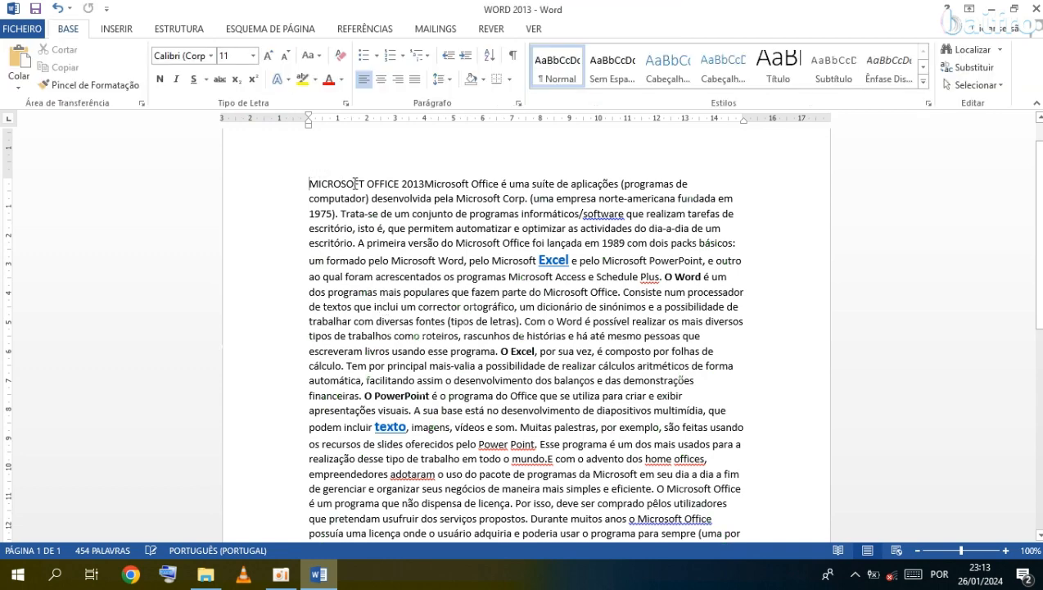
left_click(116, 29)
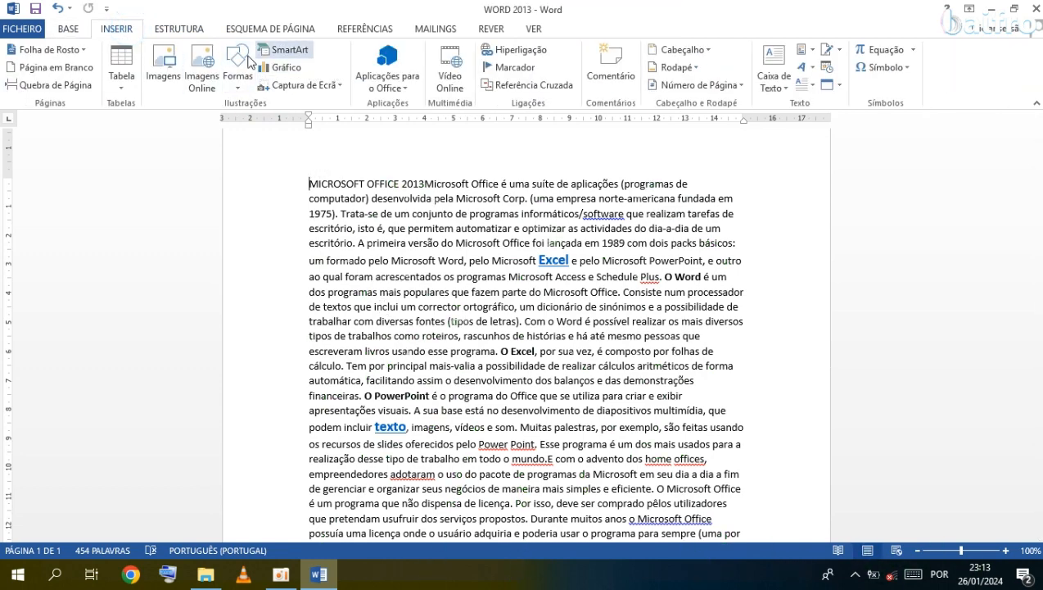
left_click(244, 68)
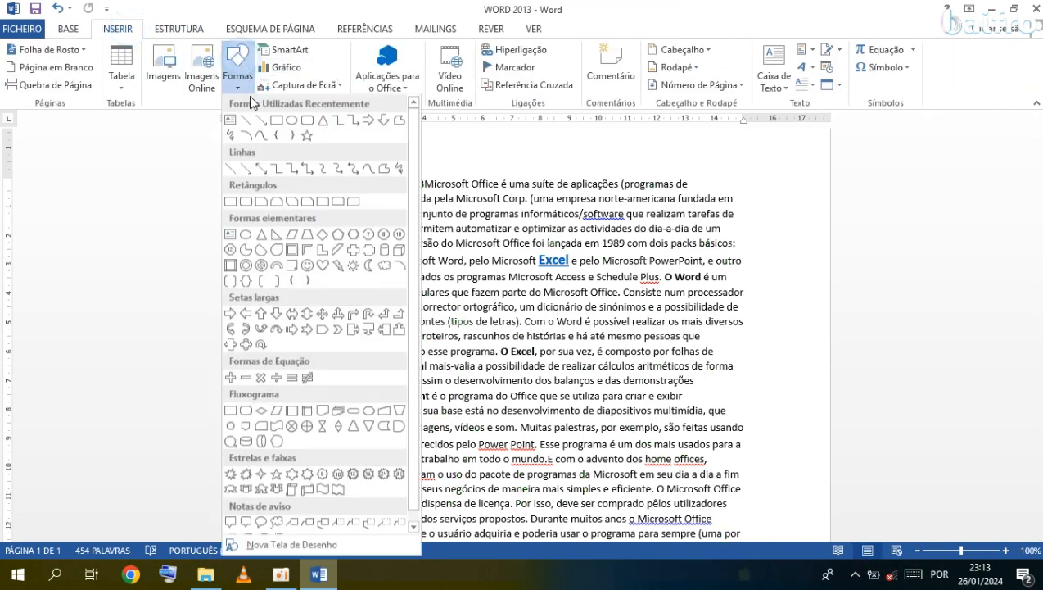
left_click(384, 122)
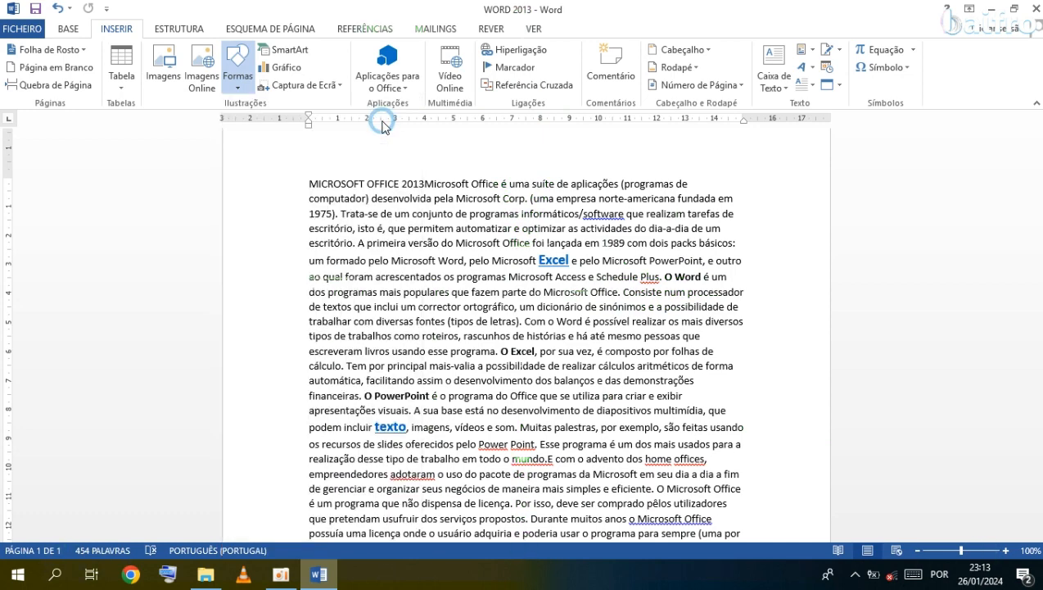
left_click_drag(287, 152, 299, 170)
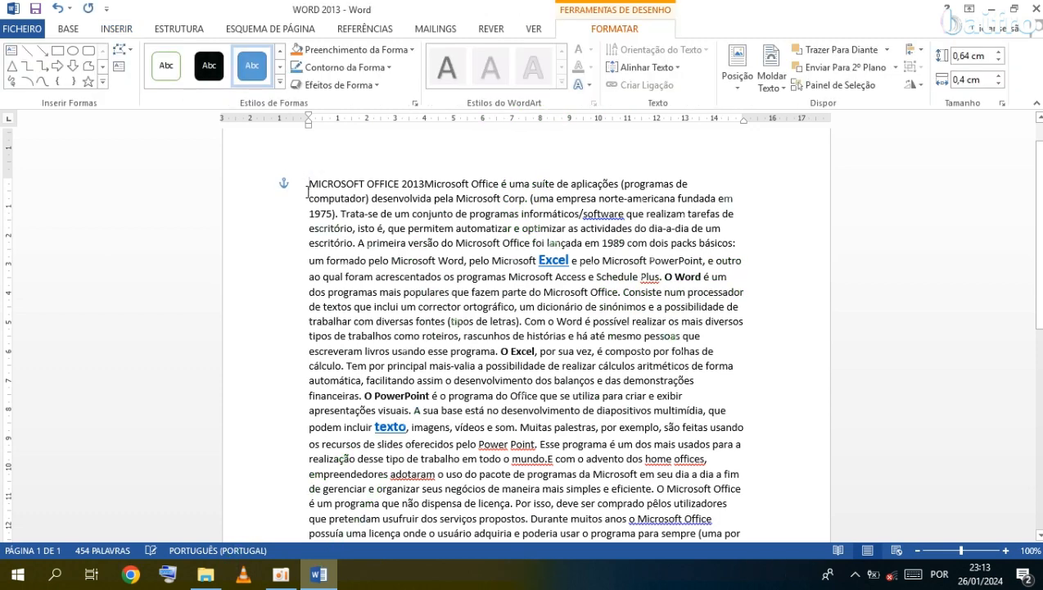
left_click(308, 191)
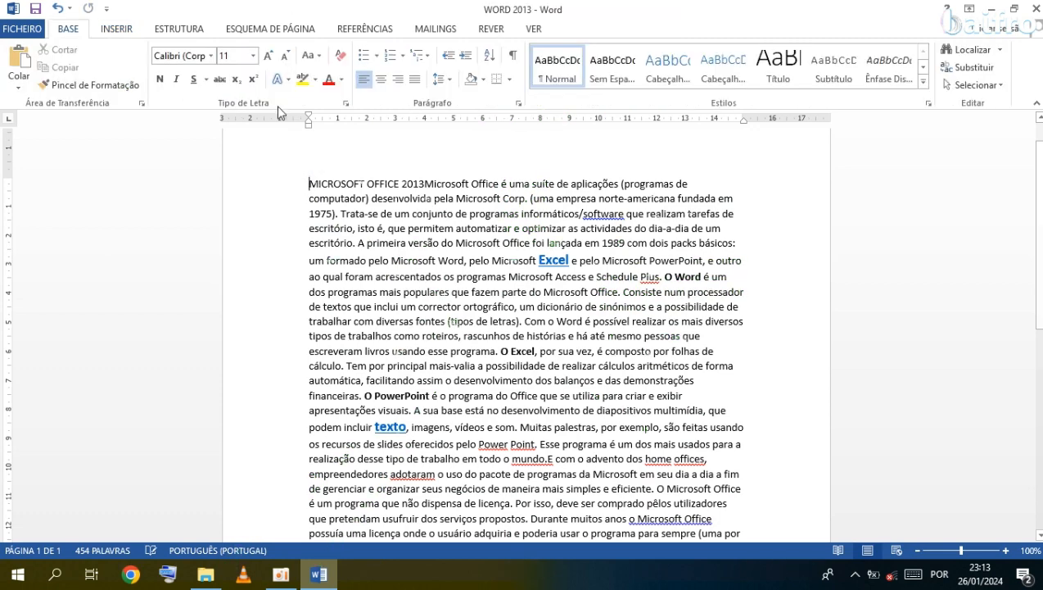
Draw a diagonal arrow line about 18.55 cm high and 15.37 cm wide from the title's start to below the text's end
left_click(117, 29)
left_click(237, 67)
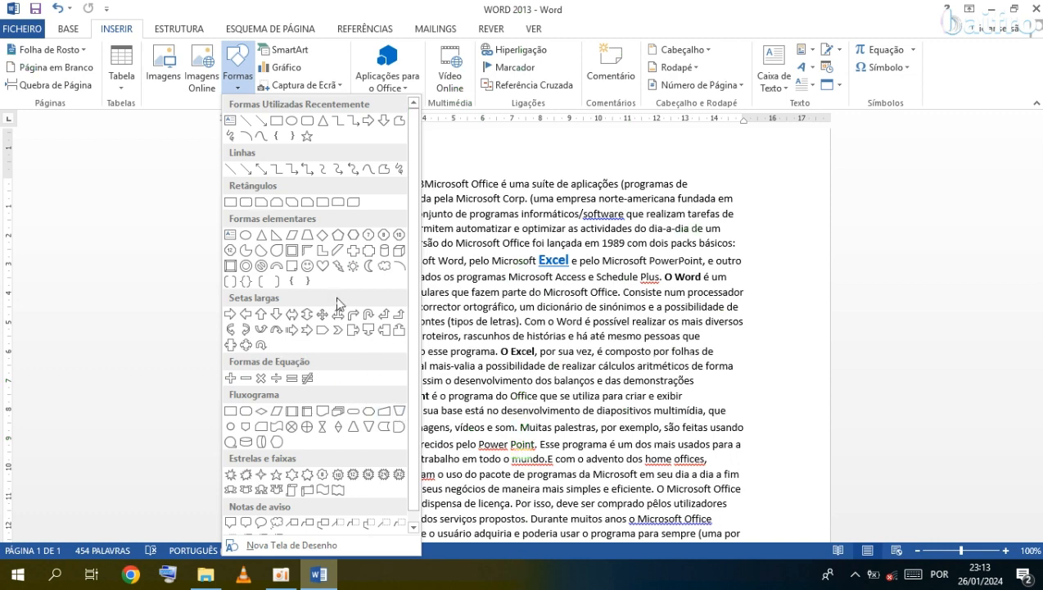
left_click(261, 124)
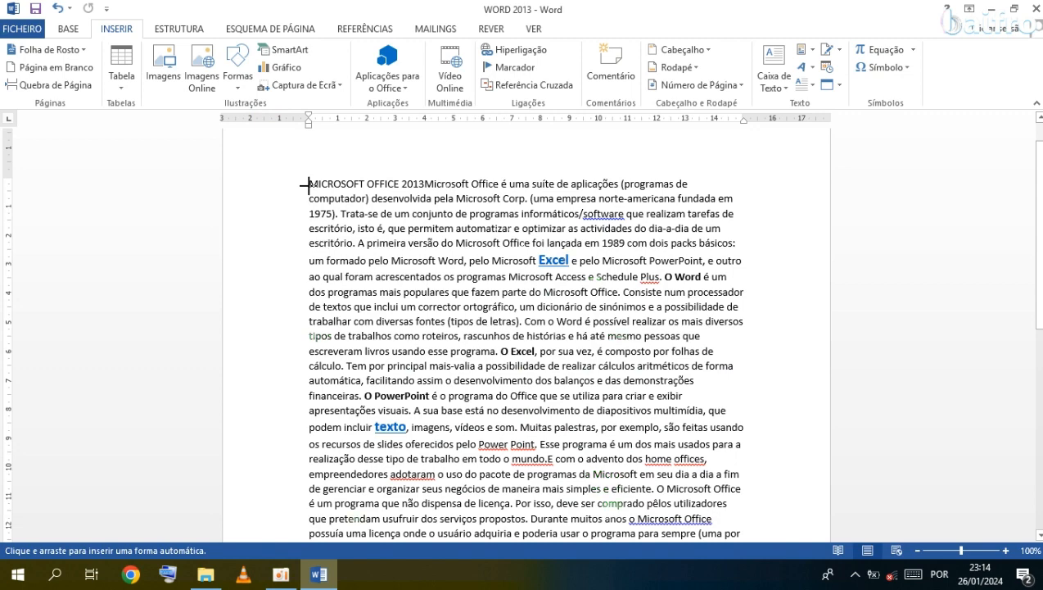
left_click_drag(308, 185, 754, 483)
scroll(495, 366, "up", 3)
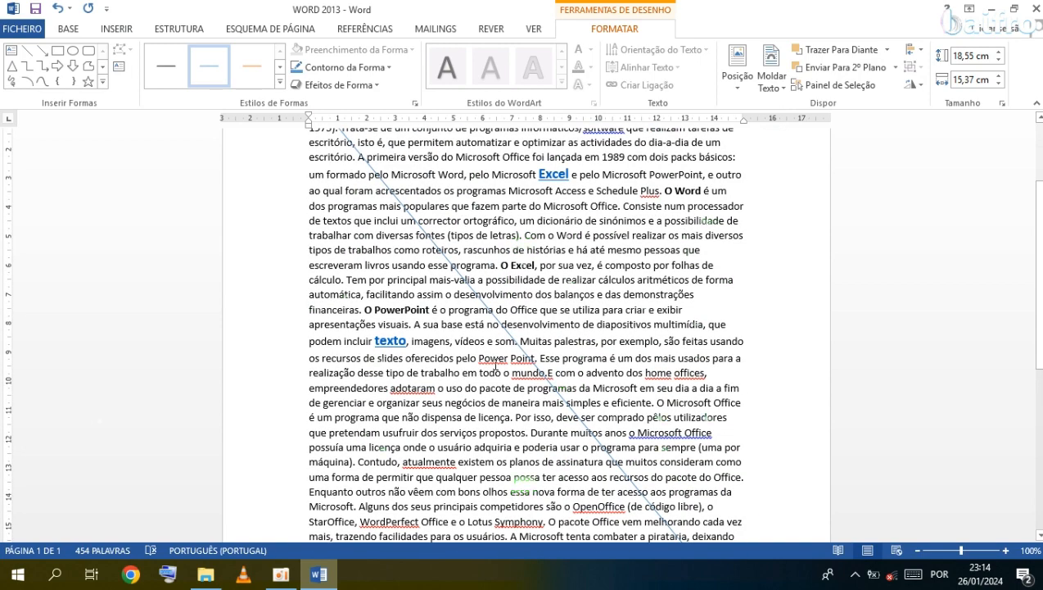
scroll(494, 366, "up", 3)
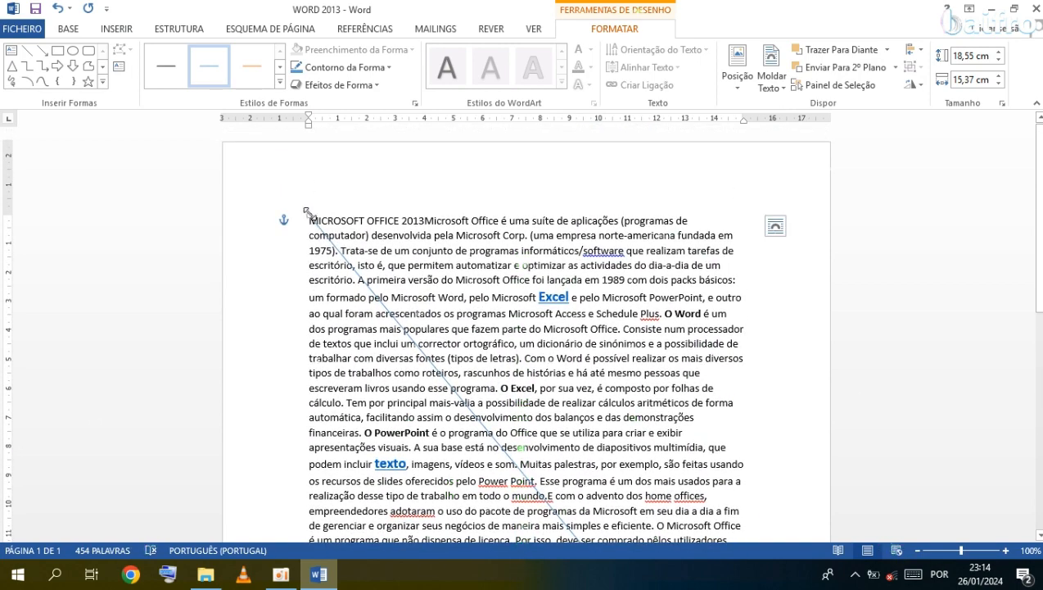
scroll(737, 442, "down", 8)
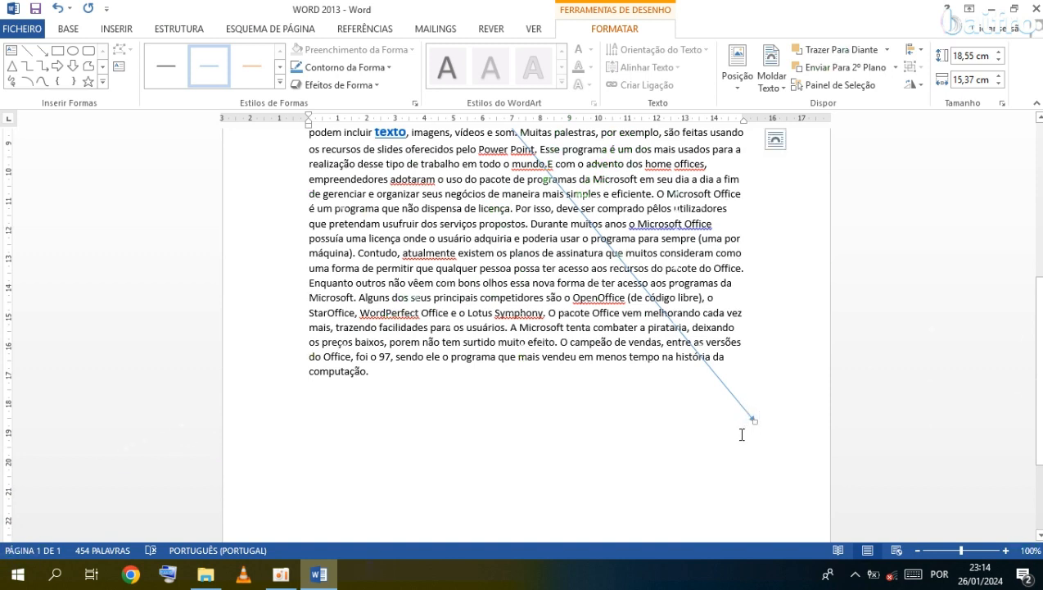
Draw a second diagonal arrow about 19.79 cm high and 16.35 cm wide from below the text's end up to above the title
left_click(41, 50)
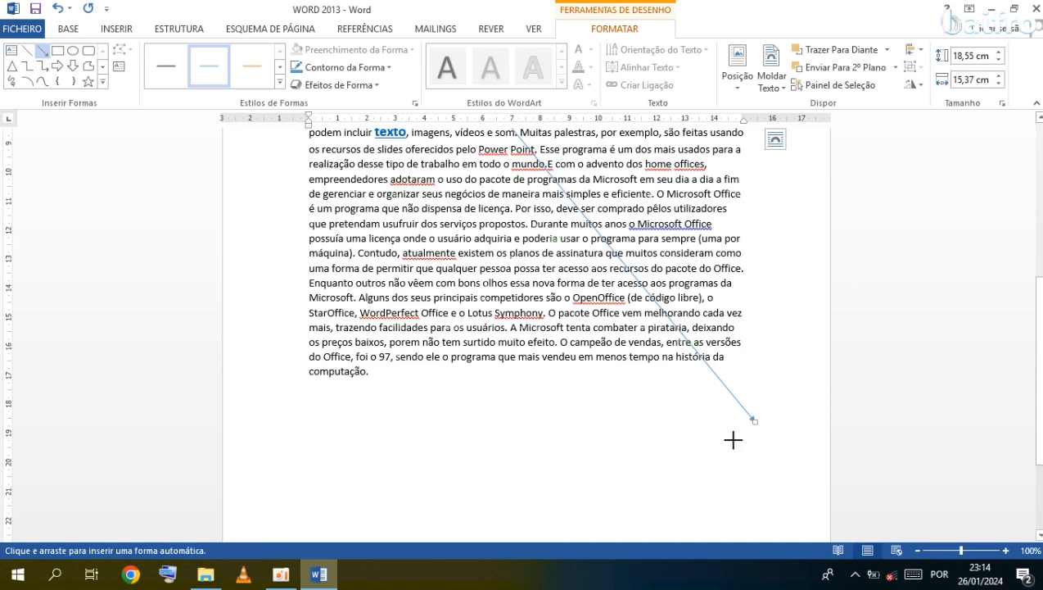
mouse_move(745, 438)
left_mouse_down()
mouse_move(508, 267)
mouse_move(329, 88)
mouse_move(290, 113)
mouse_move(310, 117)
mouse_move(309, 203)
mouse_move(282, 211)
mouse_move(272, 186)
left_mouse_up()
scroll(273, 200, "down", 5)
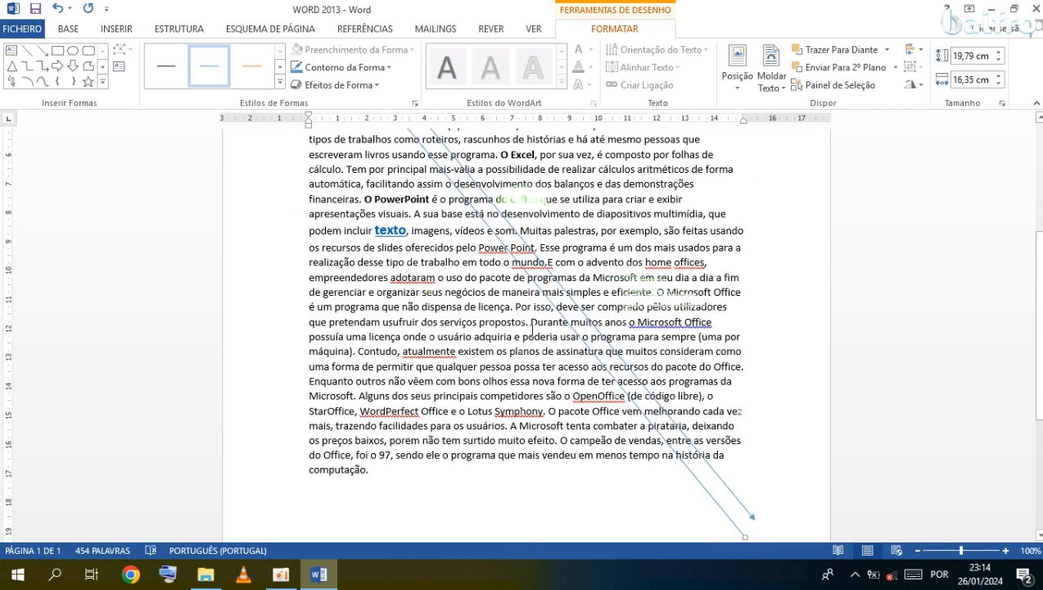
scroll(532, 329, "down", 2)
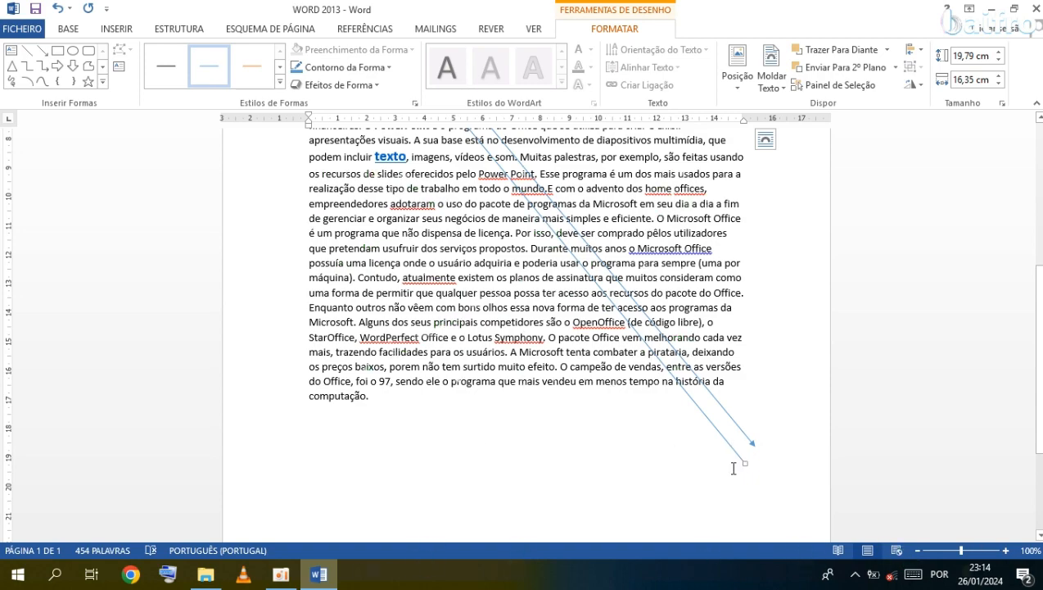
Select the text from its end back to the title, turn bold on and off again, and clear the selection
left_click_drag(734, 468, 319, 214)
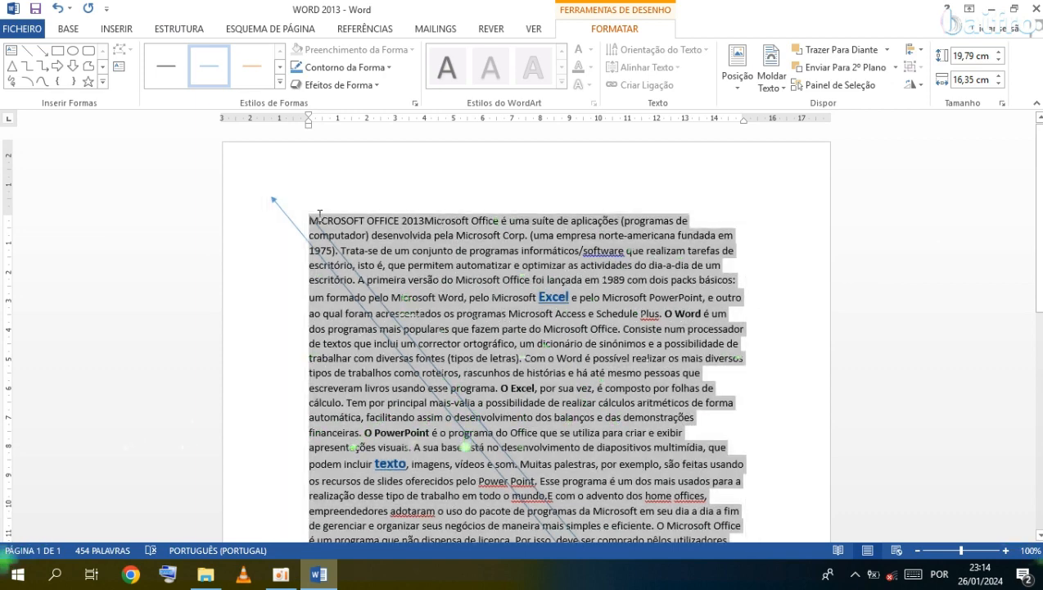
left_click(324, 189)
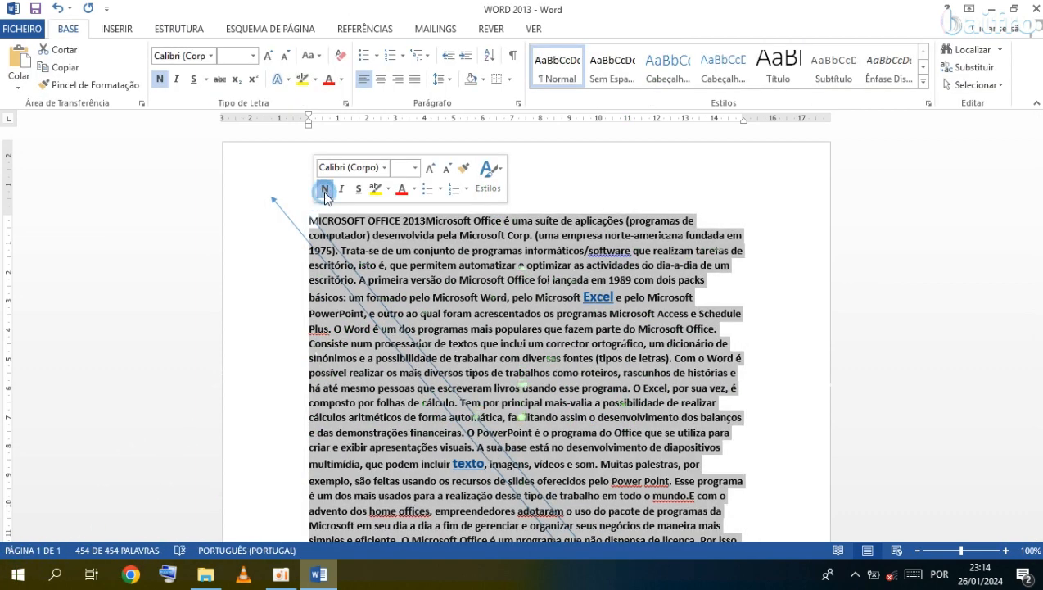
left_click(325, 191)
left_click(284, 201)
left_click(317, 200)
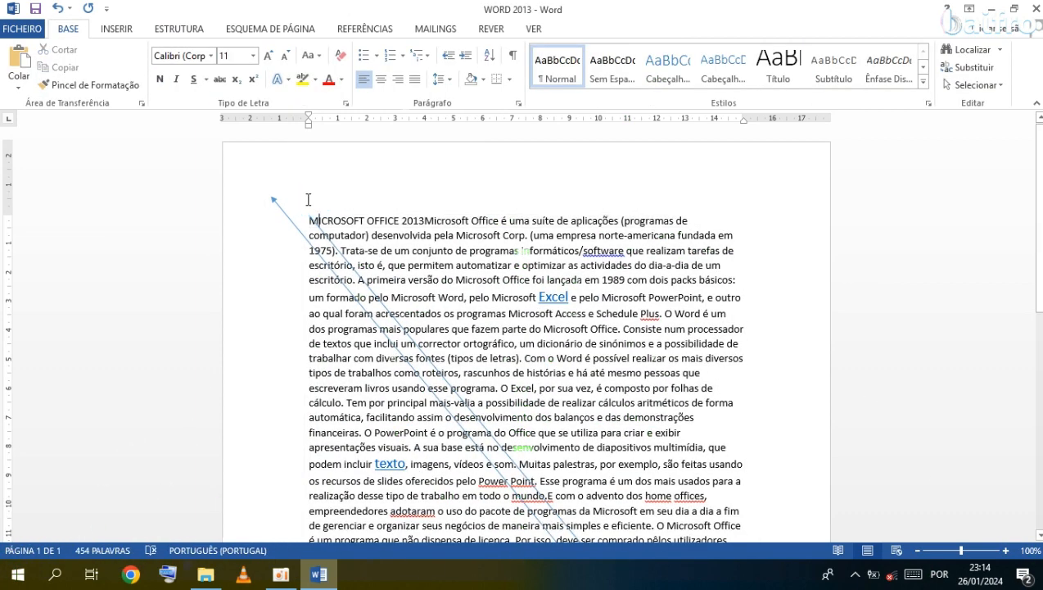
Select the text from the start of the title to below its last line, then clear the selection
mouse_move(311, 218)
left_mouse_down()
mouse_move(442, 337)
mouse_move(565, 573)
mouse_move(671, 584)
mouse_move(781, 482)
left_mouse_up()
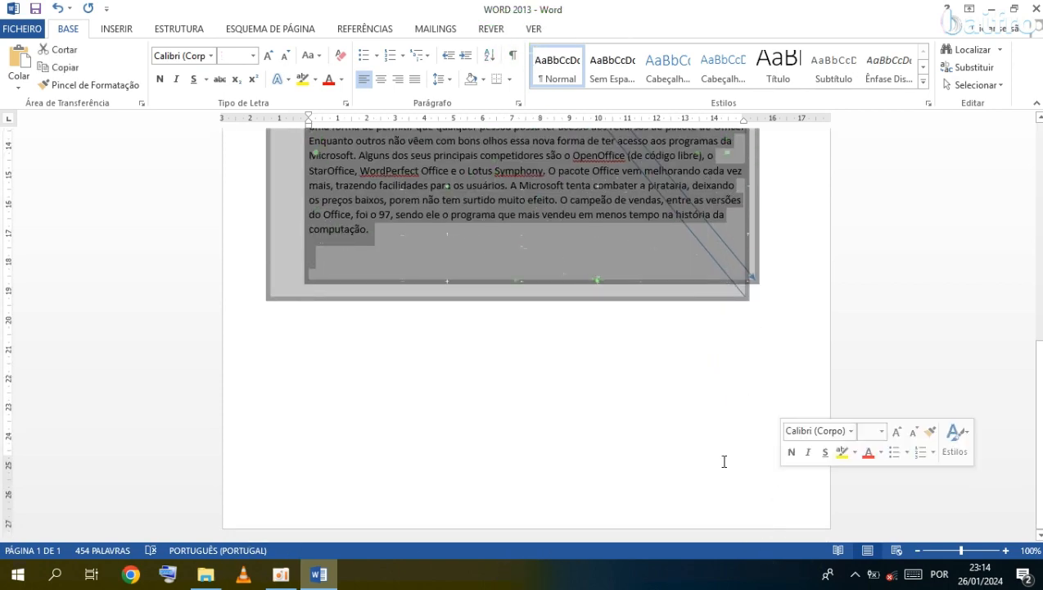
scroll(561, 401, "up", 4)
left_click(500, 395)
scroll(499, 396, "up", 7)
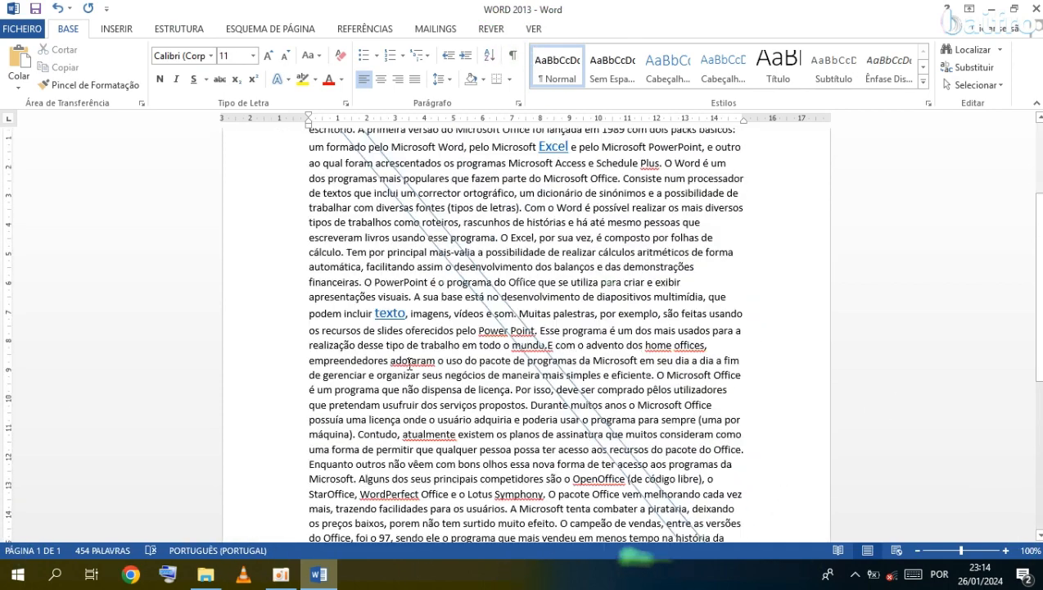
Delete both diagonal arrows from the page
left_click(283, 214)
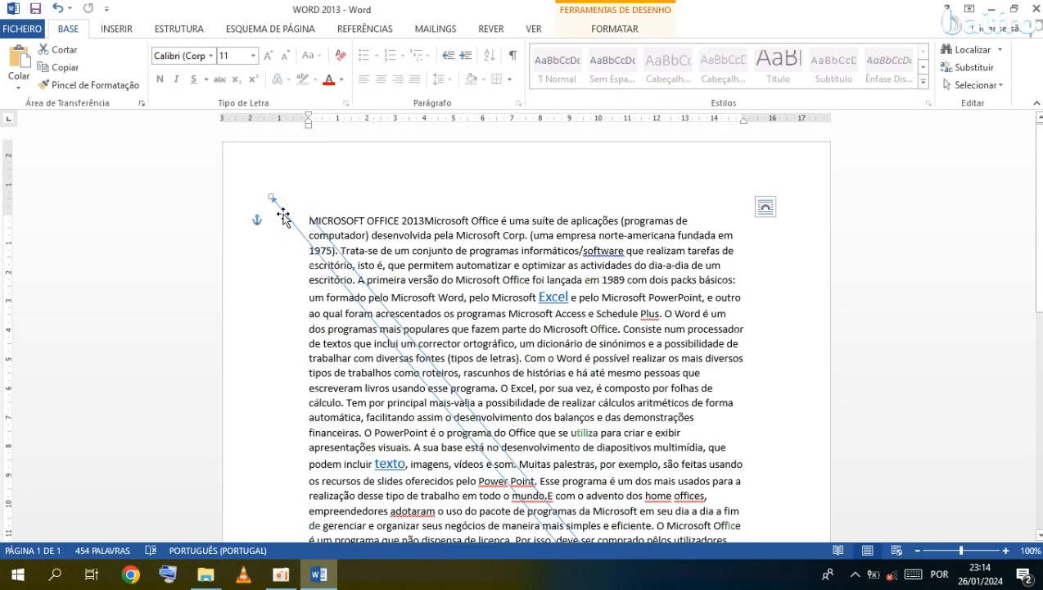
key("Escape")
left_click(319, 227)
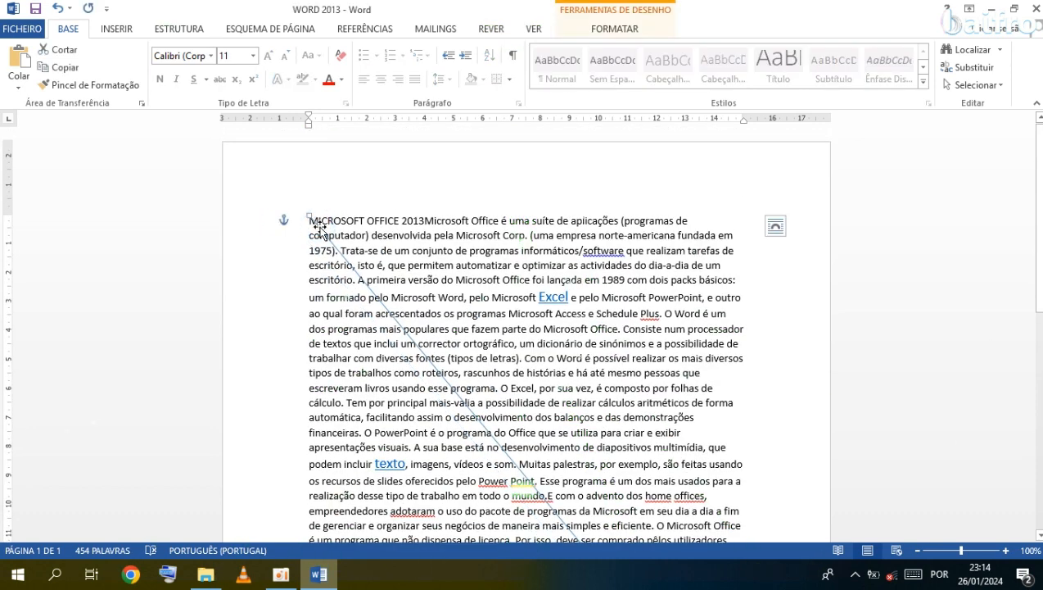
key("Delete")
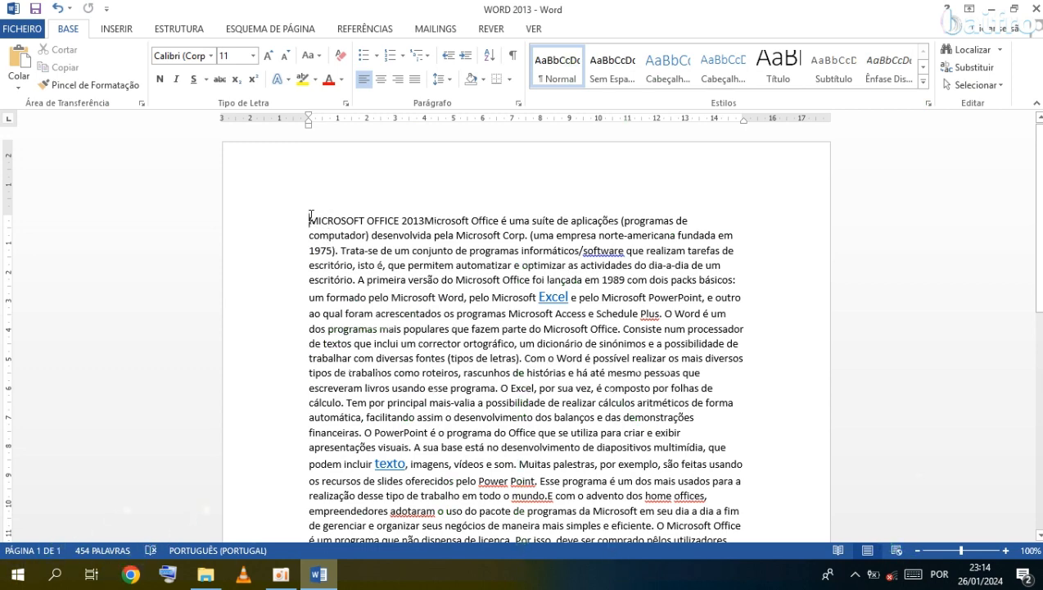
Select the whole text in one sweep from the title onward and deselect it
left_click_drag(311, 216, 436, 272)
scroll(437, 272, "up", 10)
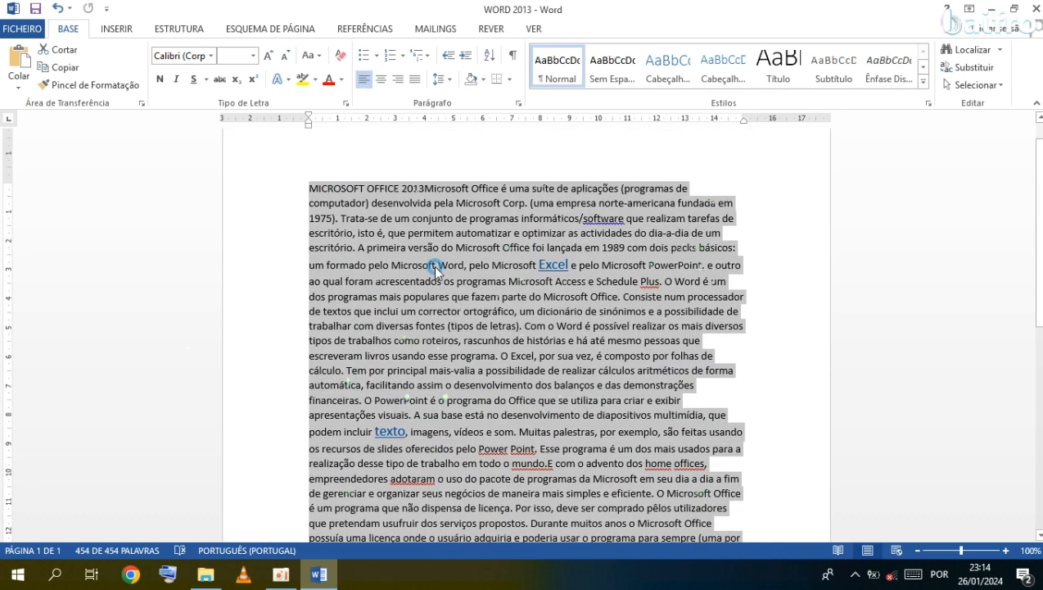
left_click(436, 270)
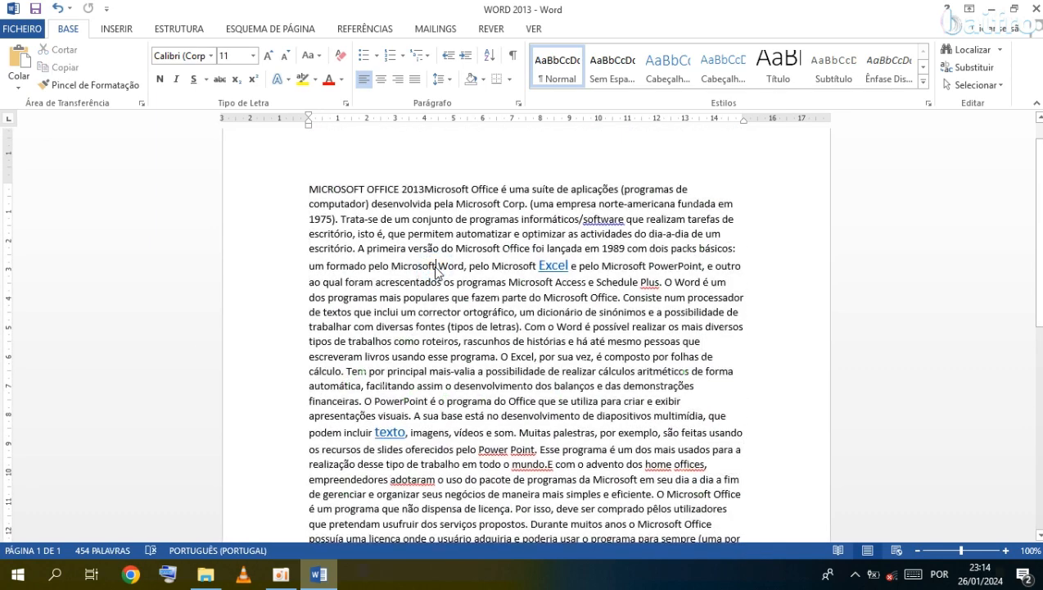
Extend a selection line by line from before "MICROSOFT OFFICE 2013" to the end of the document
left_click(308, 189)
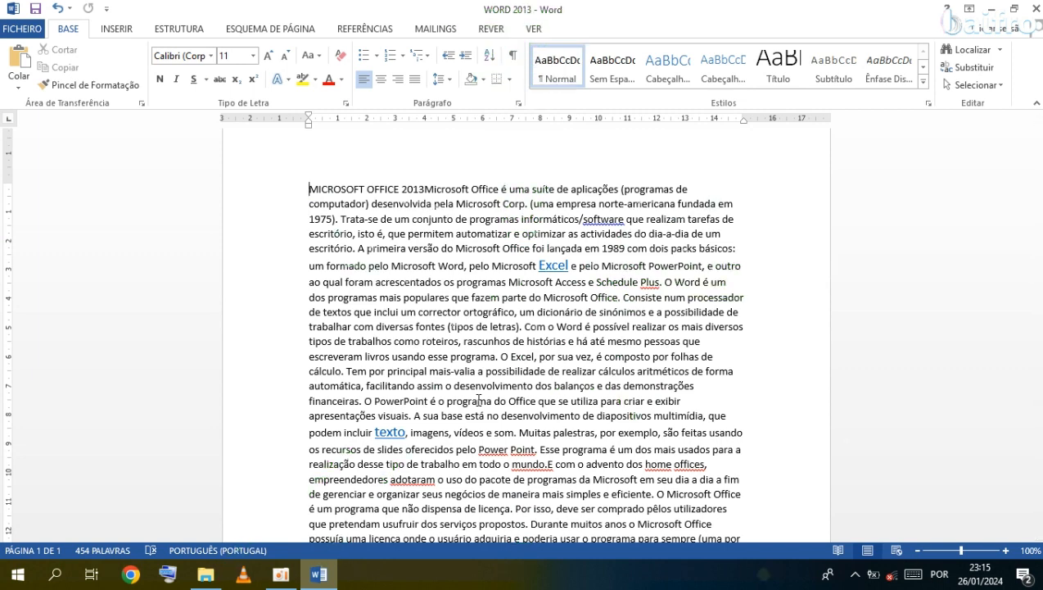
key("shift+Down")
key("shift+Down")
key("shift+Down")
key("shift+Down")
key("shift+Down")
key("shift+Down")
key("shift+Down")
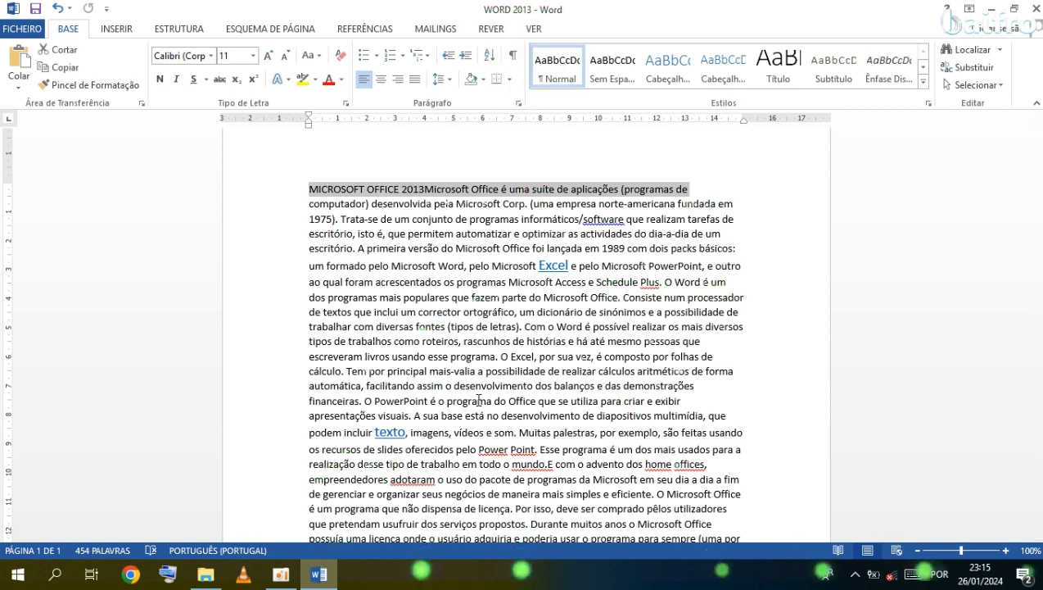
key("shift+Down")
key("shift+Down")
key("shift+Down")
key("shift+Down")
key("shift+Down")
key("shift+Down")
key("shift+Down")
key("shift+Down")
key("shift+Down")
key("shift+Down")
key("shift+Down")
key("shift+Down")
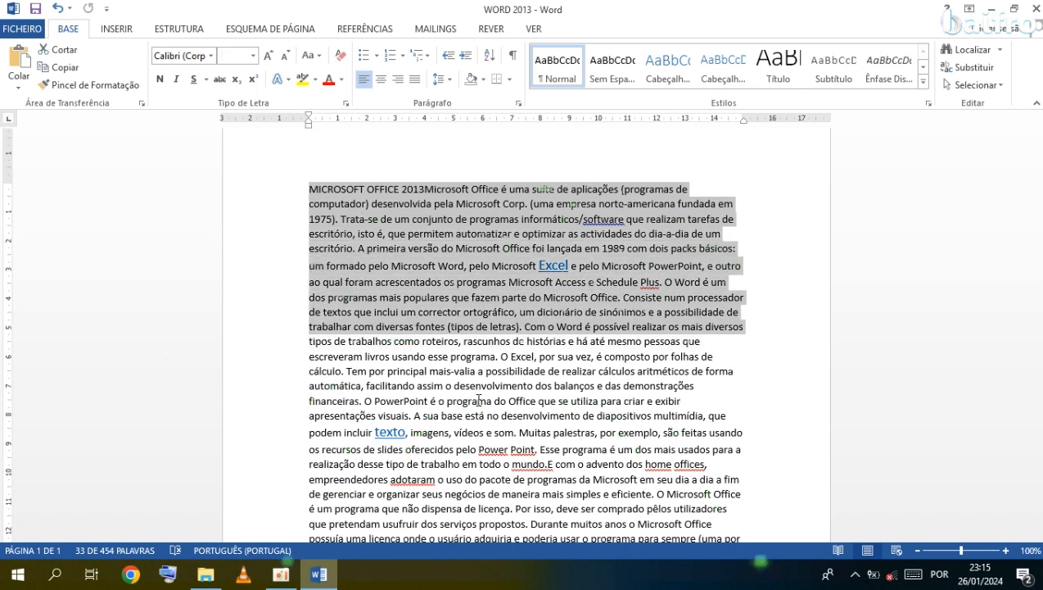
key("shift+Down")
key("shift+Down")
key("shift+Down")
key("shift+Down")
key("shift+Down")
key("shift+Down")
key("shift+Down")
key("shift+Down")
key("shift+Down")
key("shift+Down")
key("shift+Down")
key("shift+Down")
key("shift+Down")
key("shift+Down")
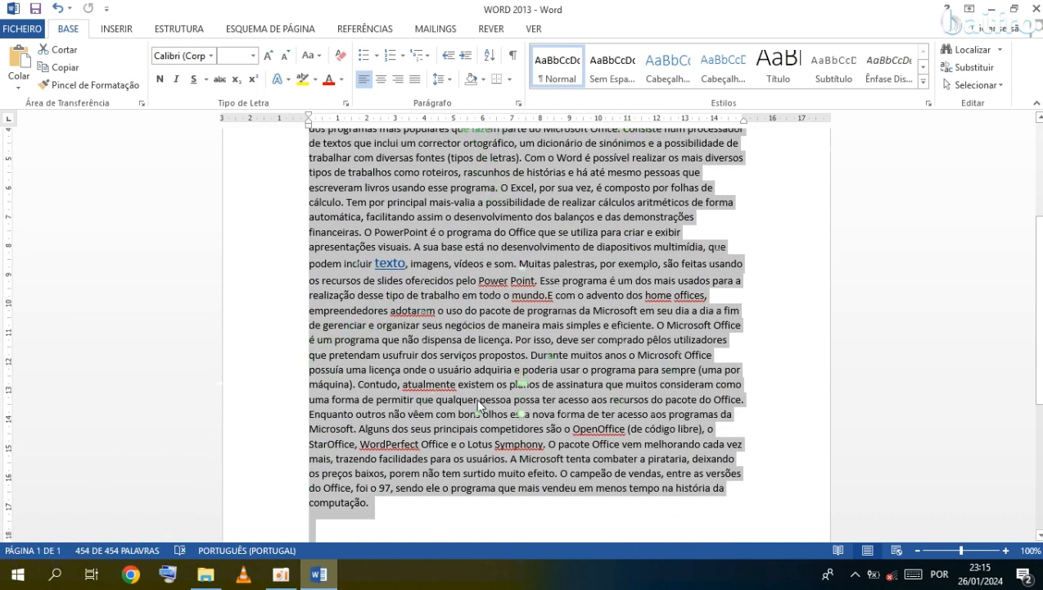
Shrink the selection line by line from the document's end back up to the line starting with "1975)"
key("shift+Up")
key("shift+Up")
key("shift+Up")
key("shift+Up")
key("shift+Up")
key("shift+Up")
key("shift+Up")
key("shift+Up")
key("shift+Up")
key("shift+Up")
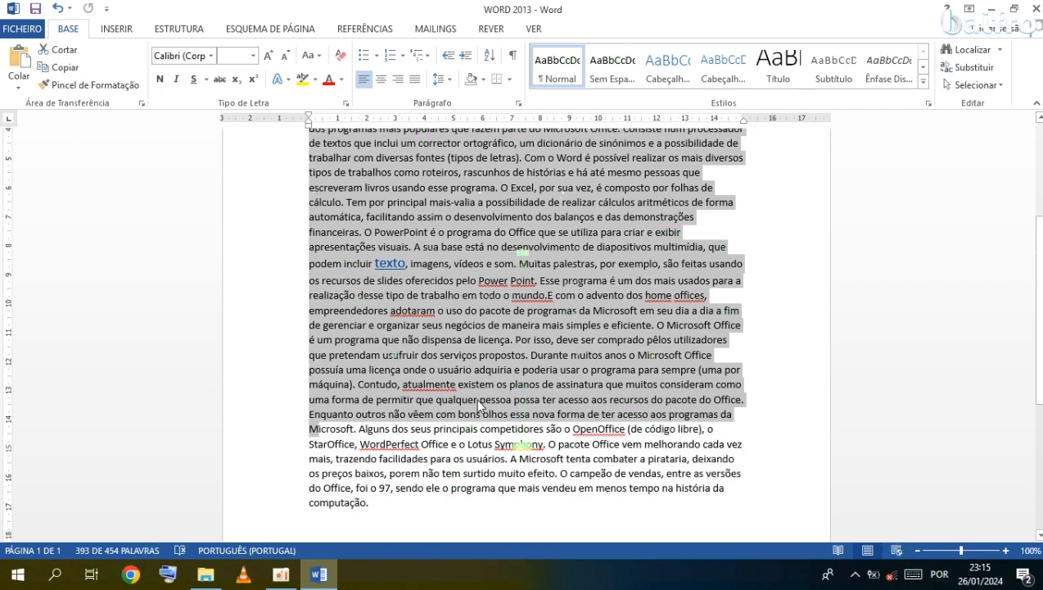
key("shift+Up")
key("shift+Up")
key("shift+Up")
key("shift+Up")
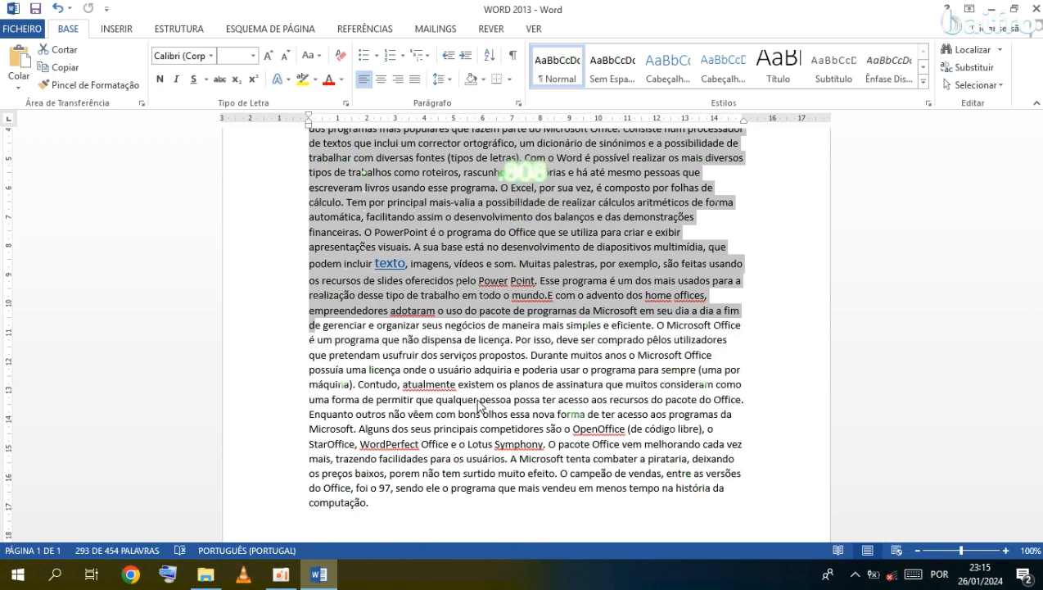
key("shift+Up")
key("shift+Up")
key("shift+Up")
key("shift+Up")
key("shift+Up")
key("shift+Up")
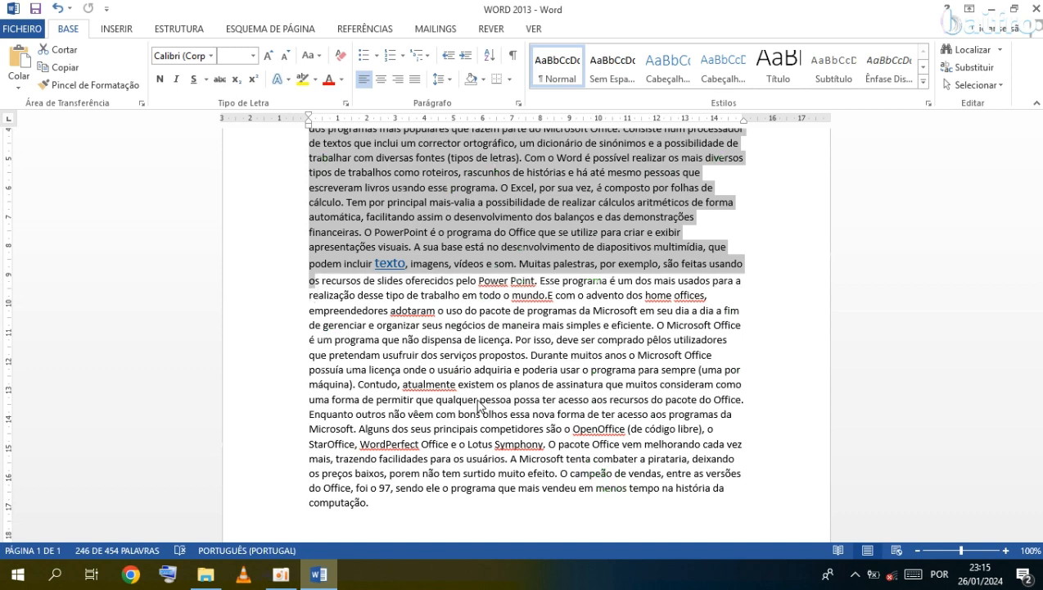
key("shift+Up")
key("shift+Up")
key("shift+Up")
key("shift+Up")
key("shift+Up")
key("shift+Up")
key("shift+Up")
key("shift+Up")
key("shift+Up")
key("shift+Up")
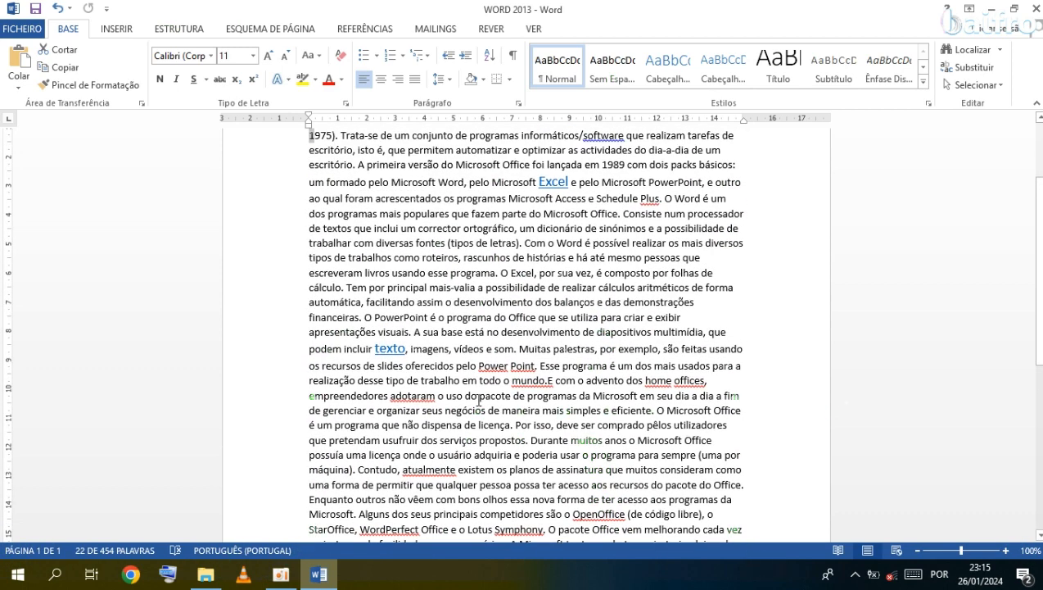
Extend the selection down again to the line ending in "home offices," and clear it
key("shift+Down")
key("shift+Down")
key("shift+Down")
key("shift+Down")
key("shift+Down")
key("shift+Down")
key("shift+Down")
key("shift+Down")
key("shift+Down")
key("shift+Down")
key("shift+Down")
key("shift+Down")
key("shift+Down")
key("shift+Down")
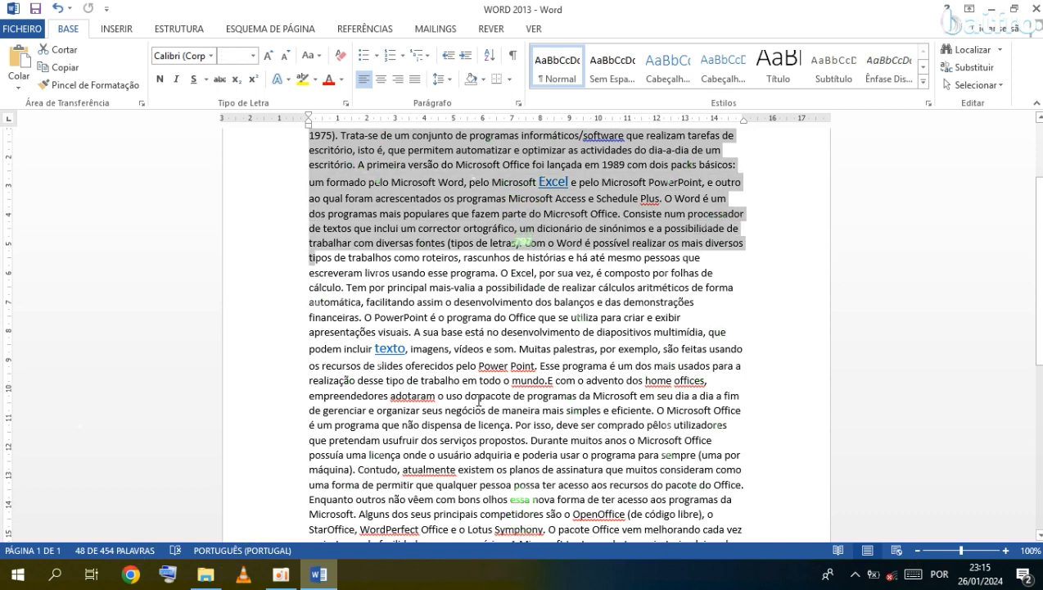
key("shift+Down")
key("shift+Down")
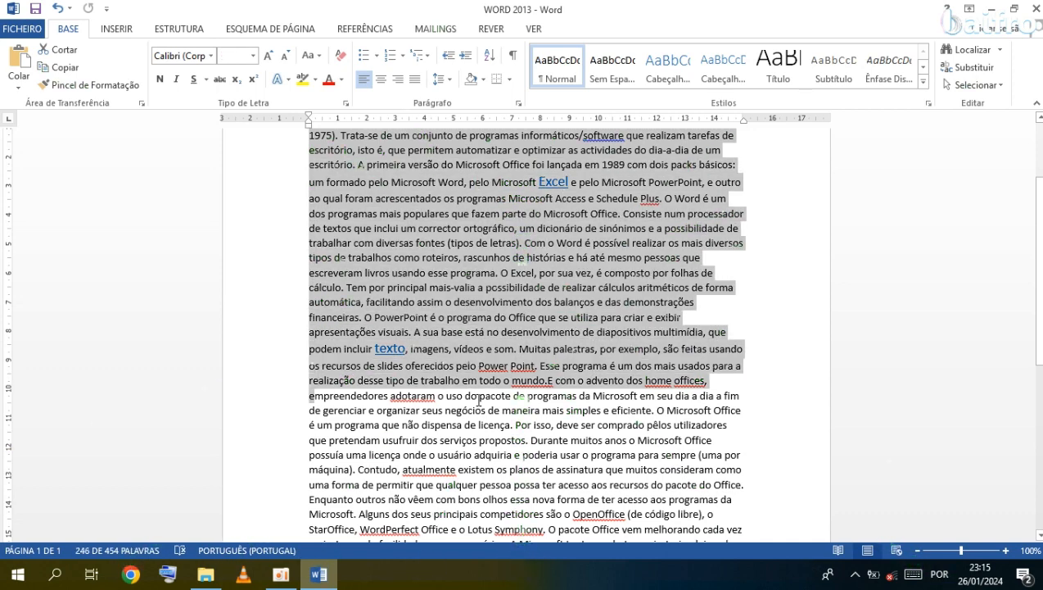
left_click(518, 348)
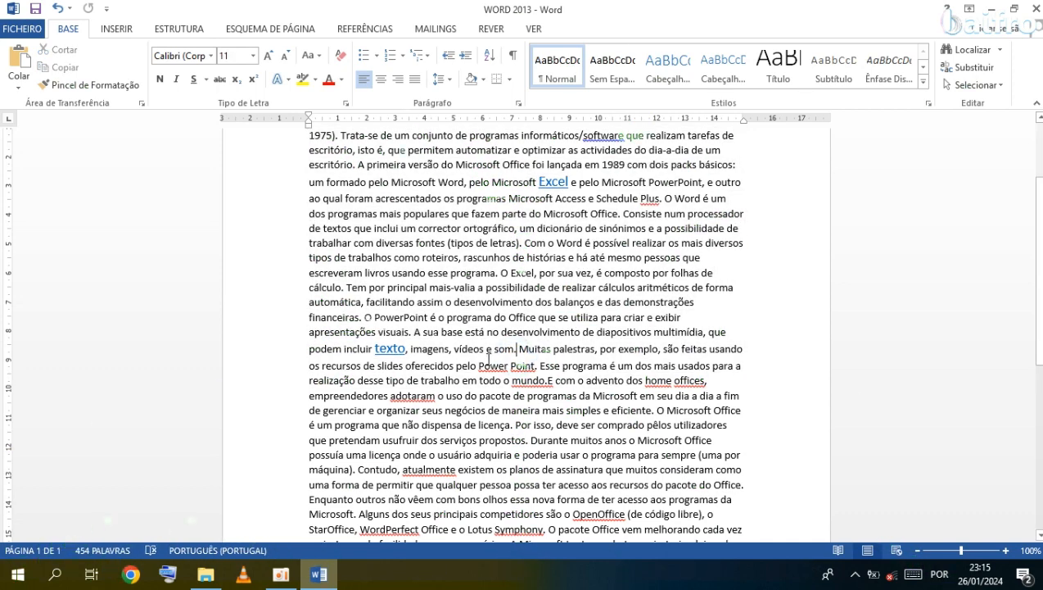
Select several separate passages together, from the "Trata-se de um conjunto" sentence to "imagens, vídeos e som. Muitas" and "Schedule Plus", then deselect them
scroll(485, 364, "up", 3)
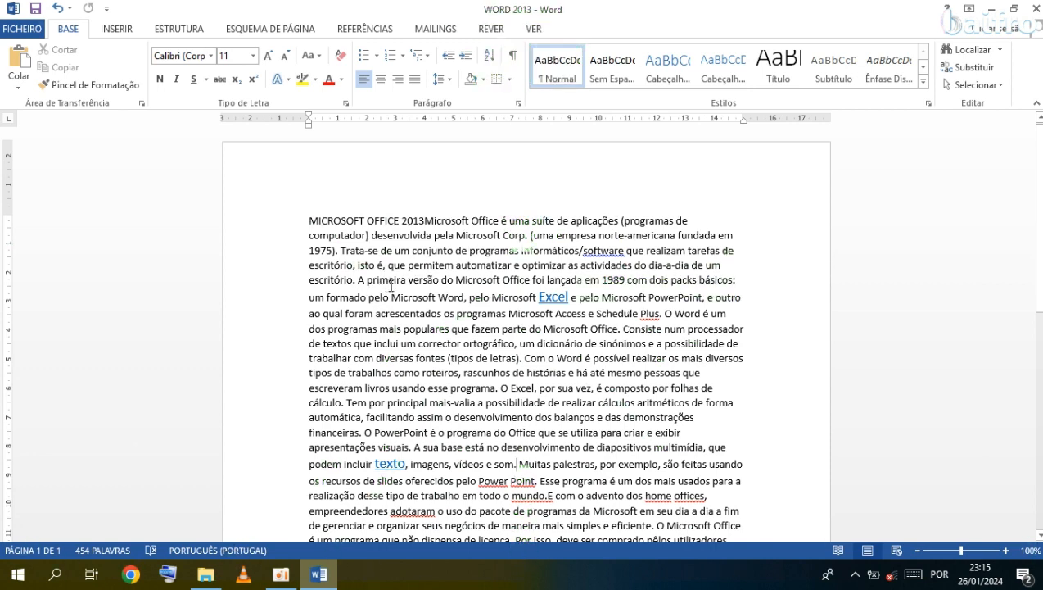
left_click(410, 269, "ctrl")
left_click_drag(376, 314, 553, 315)
left_click_drag(376, 359, 494, 366)
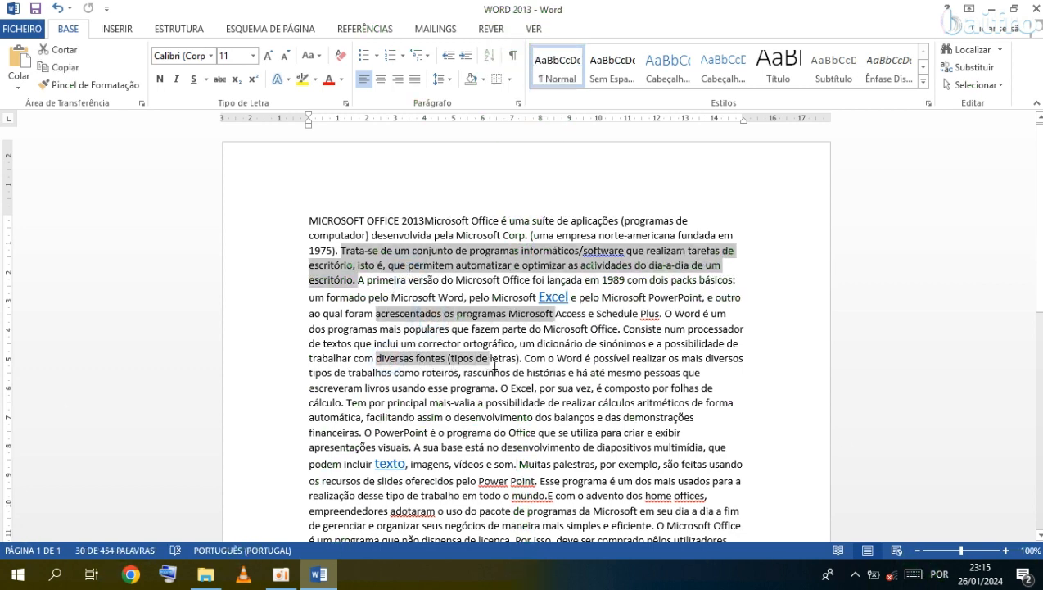
left_click_drag(400, 403, 545, 403)
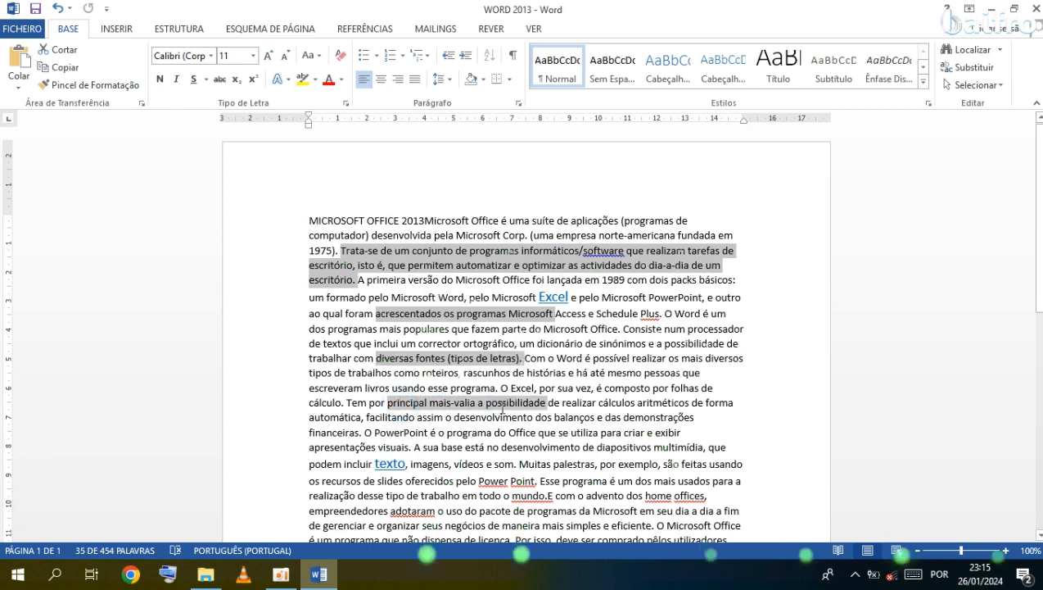
left_click_drag(411, 463, 527, 465)
left_click_drag(585, 360, 665, 361)
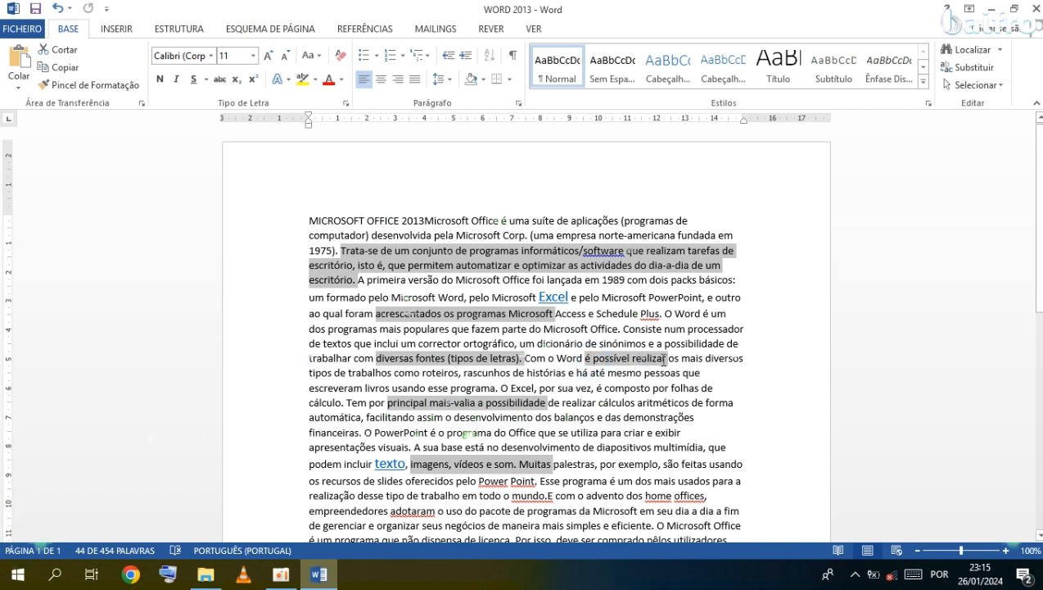
left_click_drag(623, 313, 659, 313)
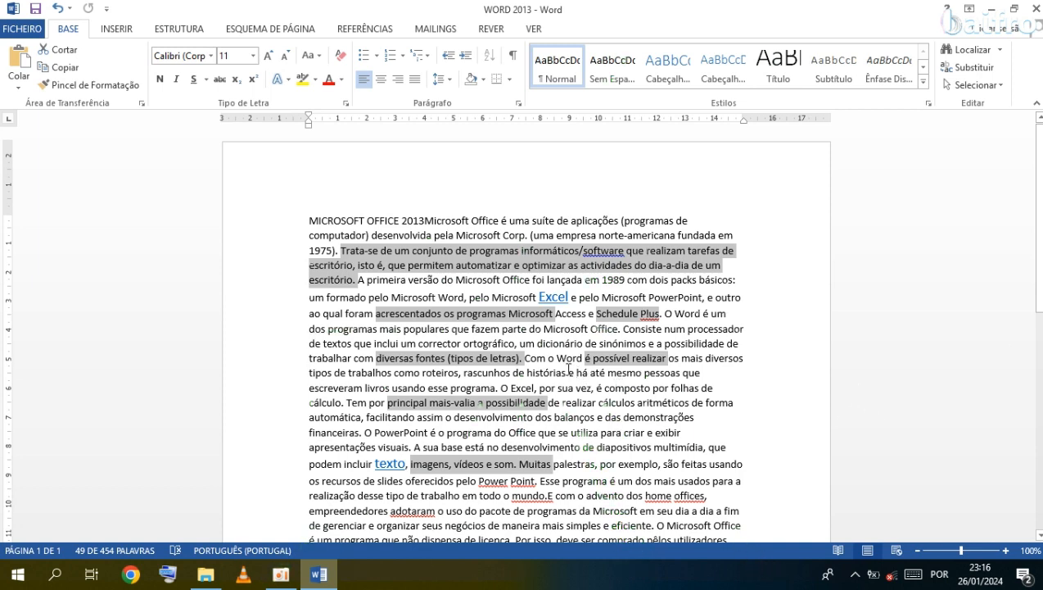
left_click(392, 293)
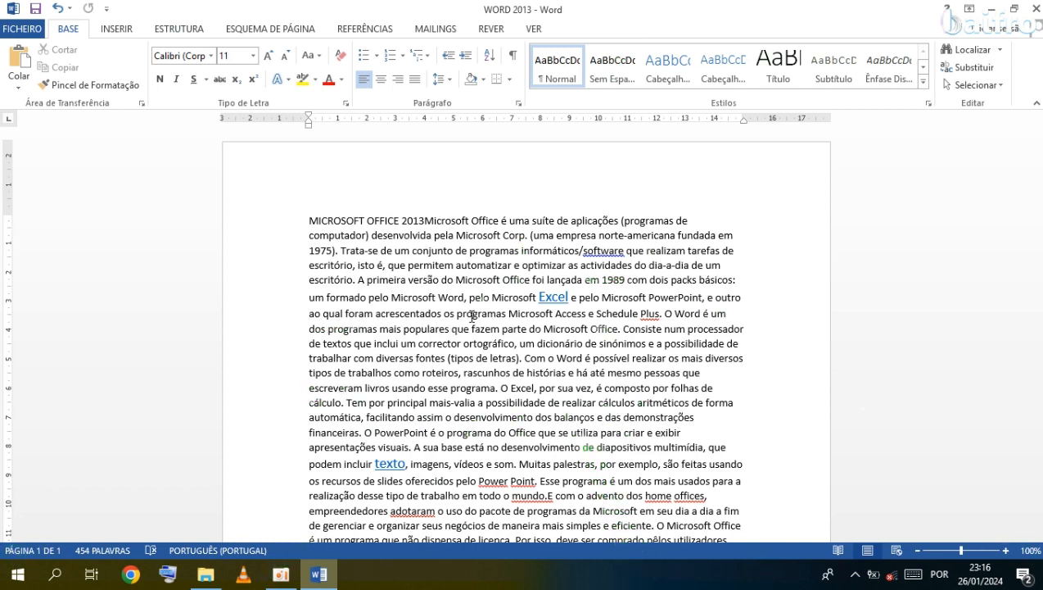
Select the entire document at once, check it through to the last line, deselect it, and select everything again
key("ctrl+a")
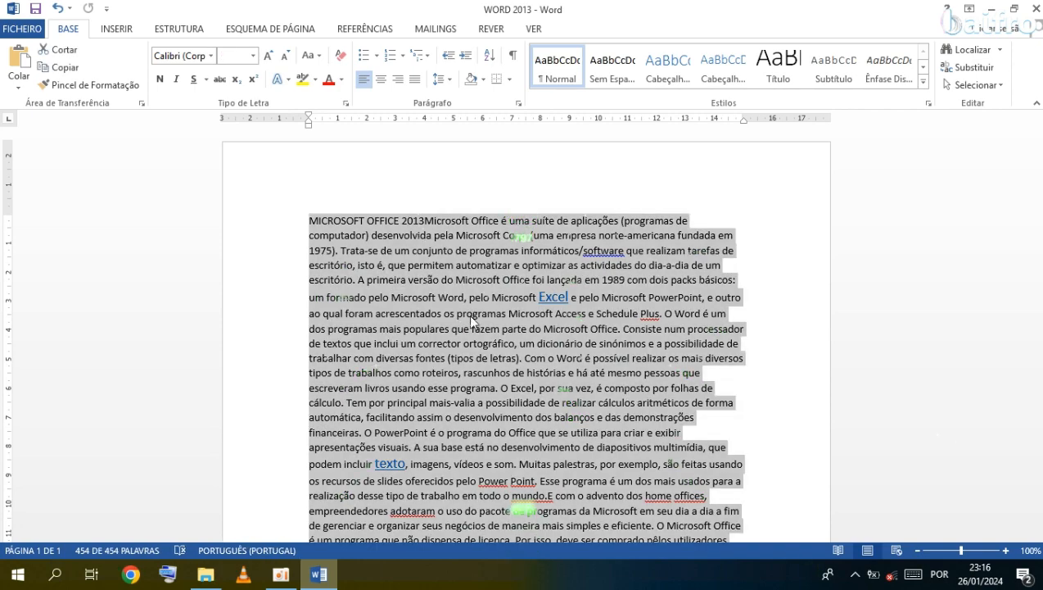
scroll(459, 348, "down", 7)
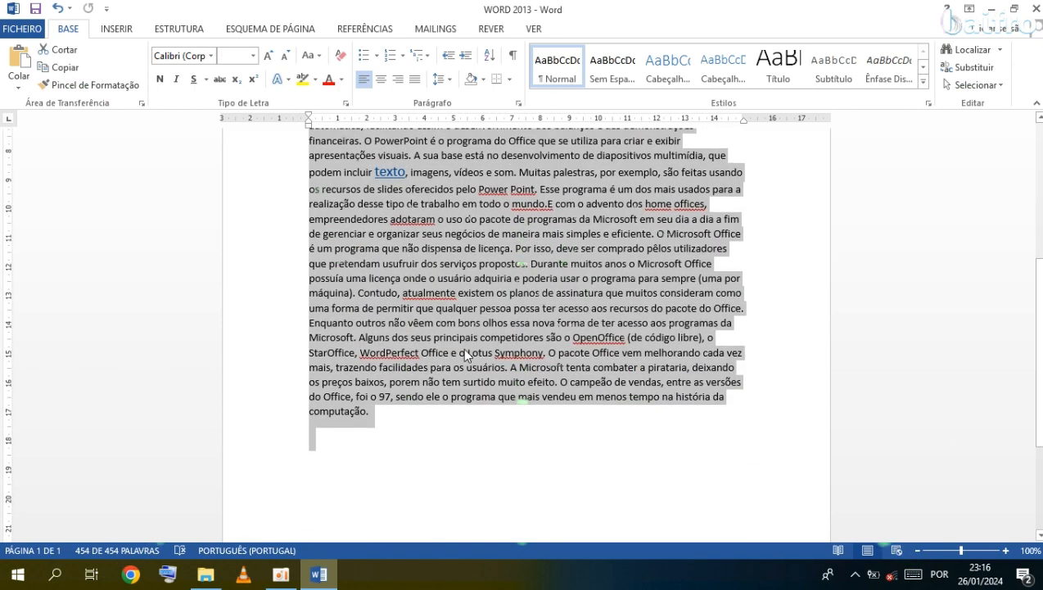
scroll(461, 348, "up", 4)
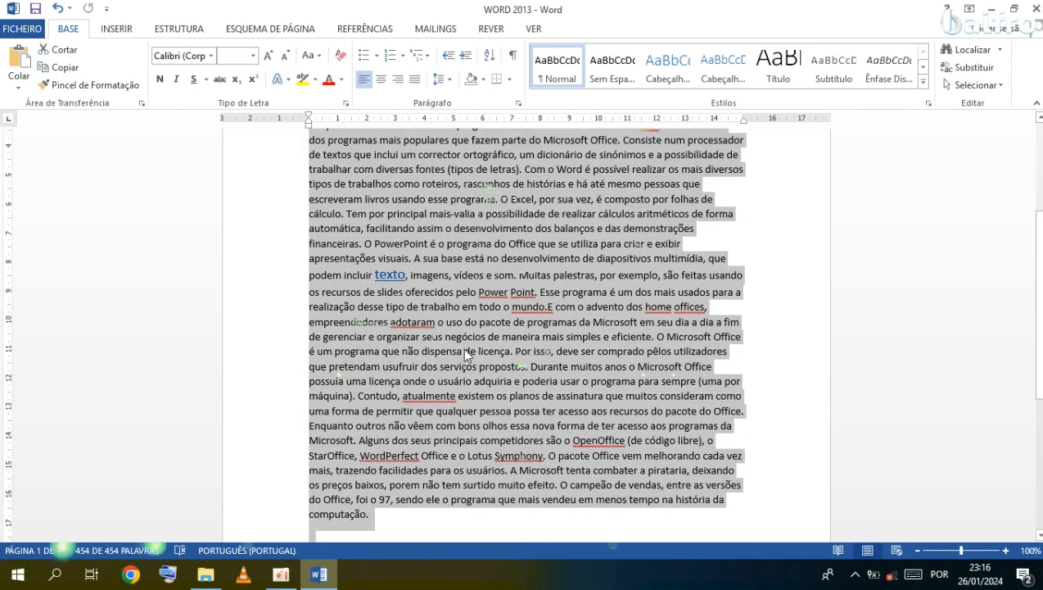
left_click(462, 347)
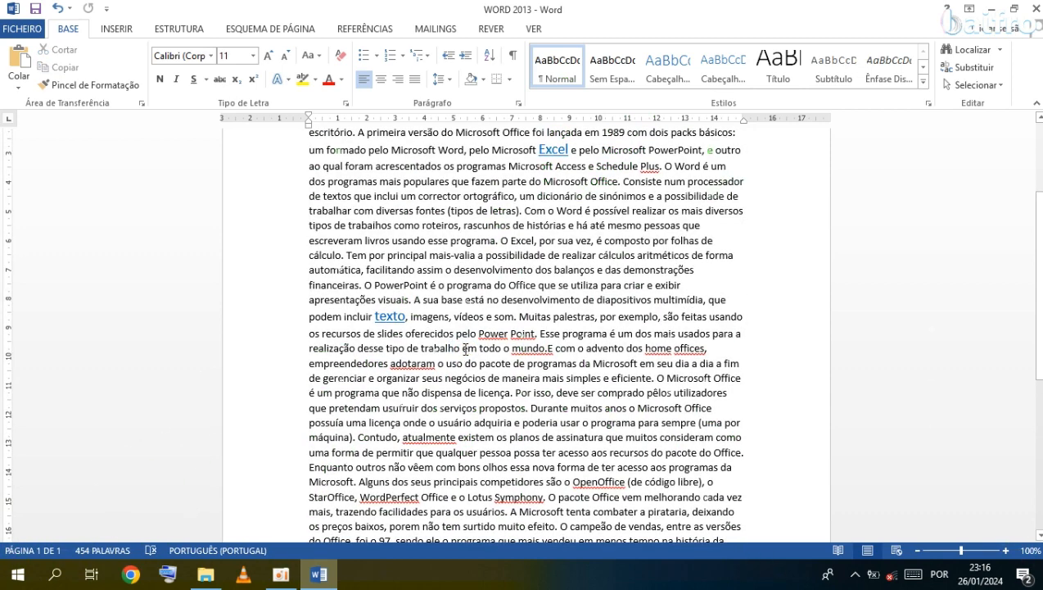
key("ctrl+a")
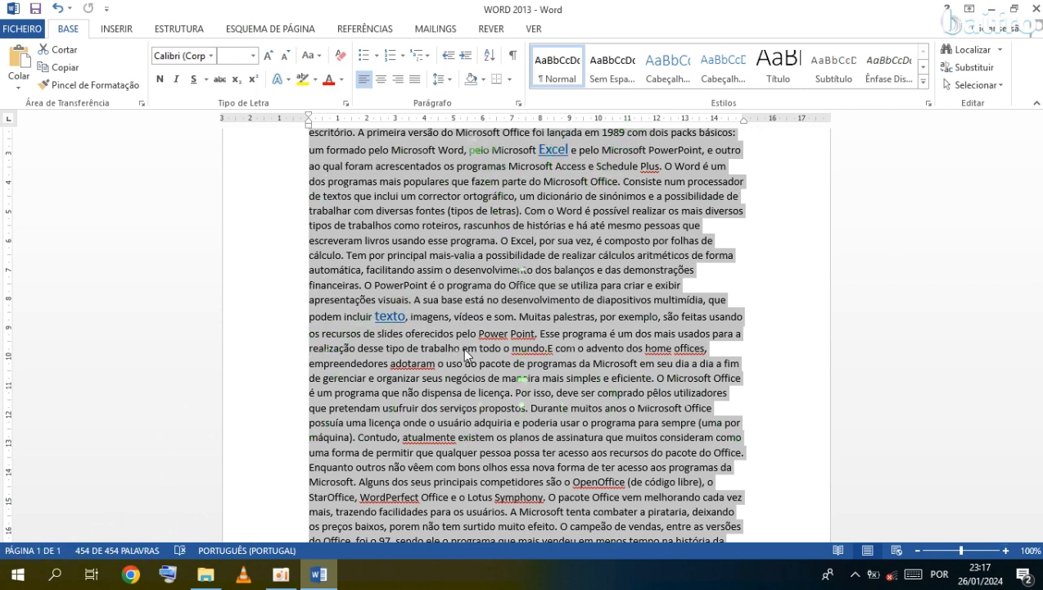
Switch to File Explorer and select all items in Documents, then return to Word, select the entire document and deselect it
left_click(206, 574)
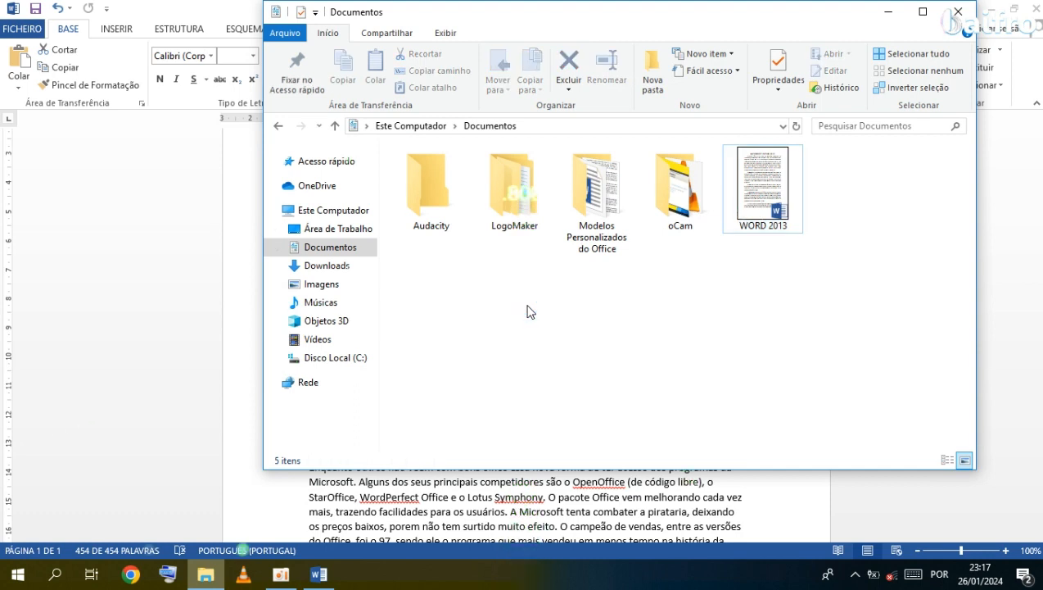
key("ctrl+a")
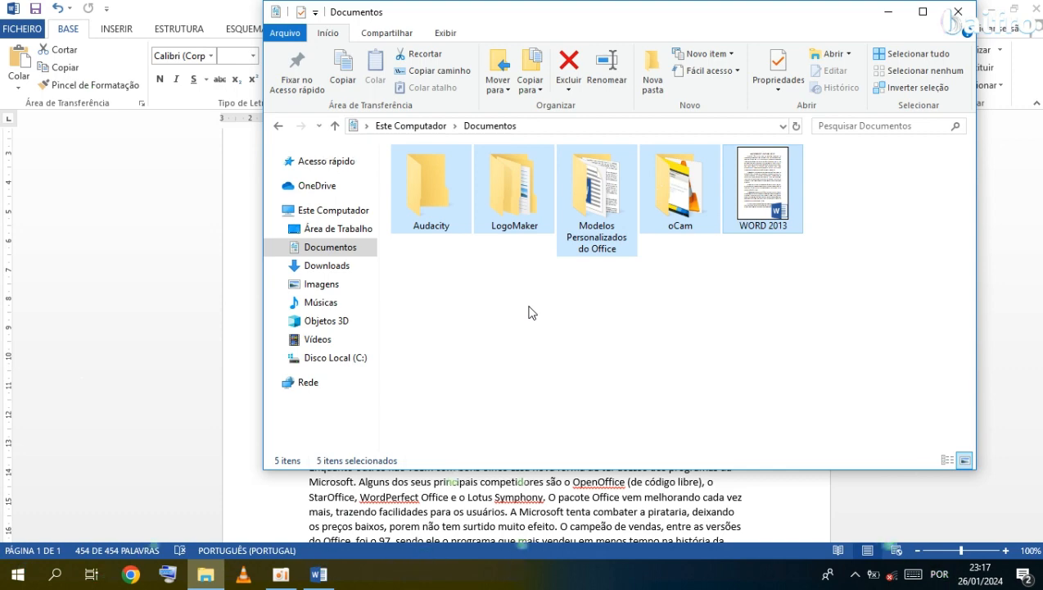
left_click(395, 511)
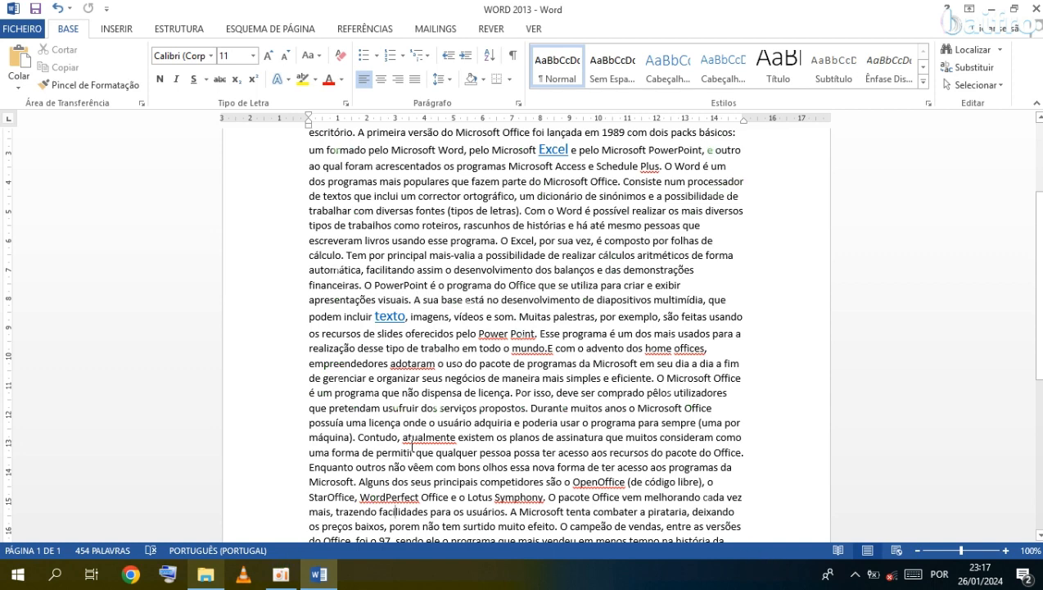
key("ctrl+a")
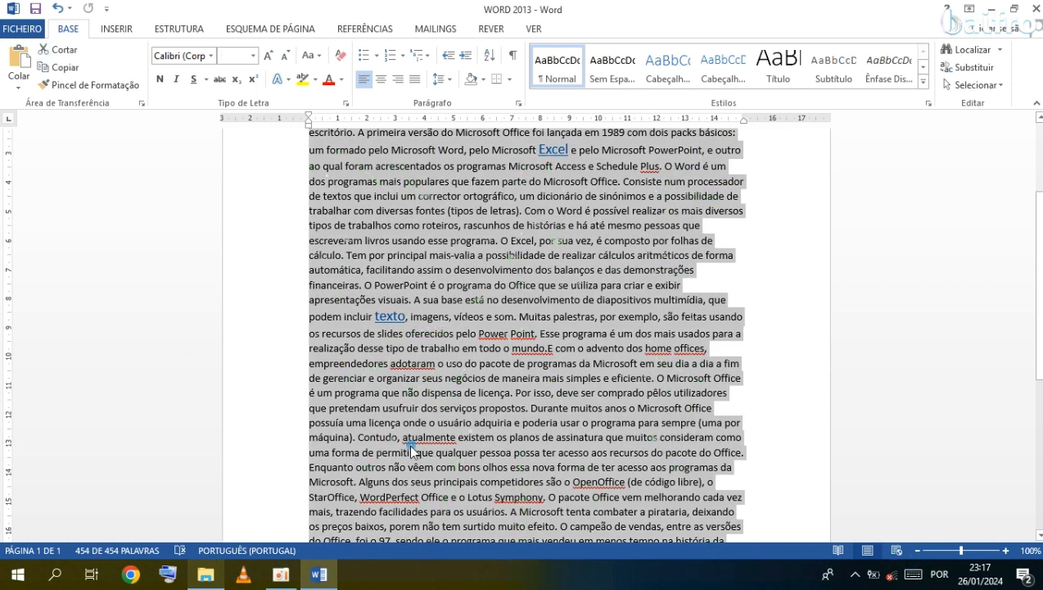
left_click(412, 440)
Bring up the Open page and leave it, then select the entire document again and deselect it
key("ctrl+o")
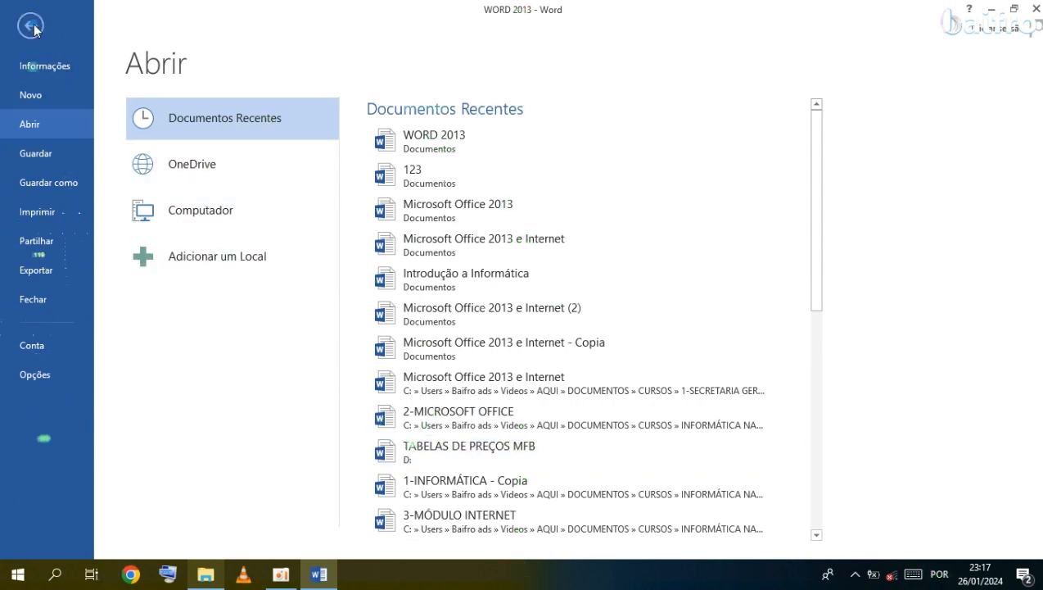
key("Escape")
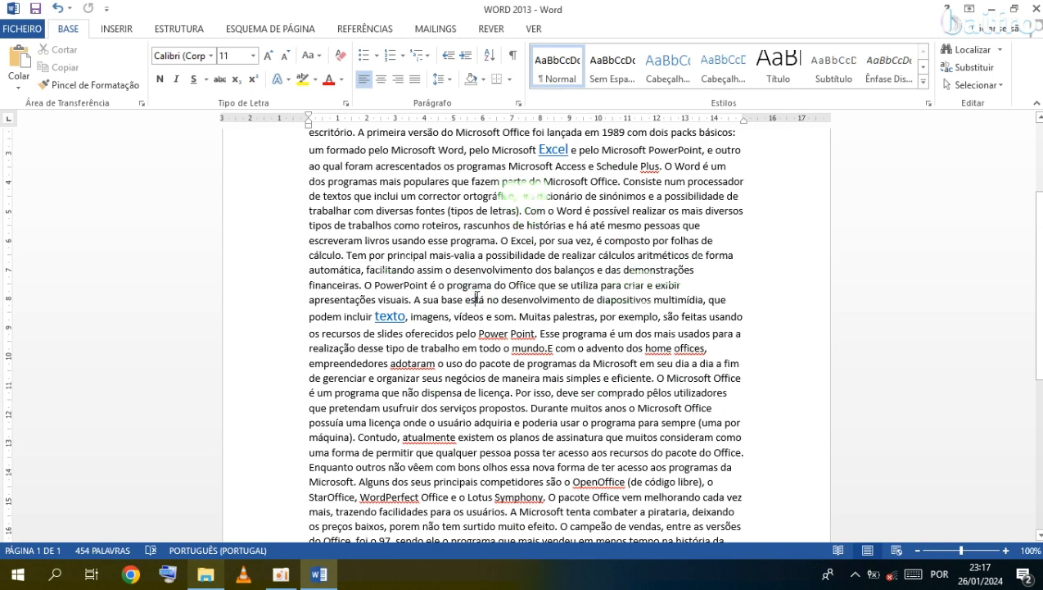
key("ctrl+a")
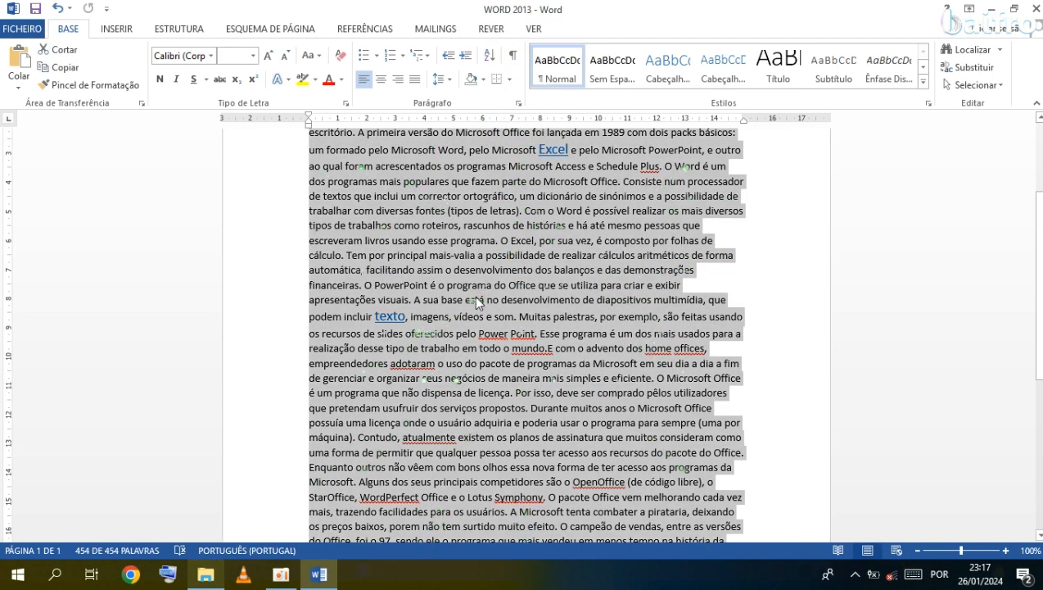
left_click(477, 301)
Look through the document to its end, then select the opening passage from "MICROSOFT OFFICE 2013" to "1975)." and deselect it
scroll(477, 301, "up", 4)
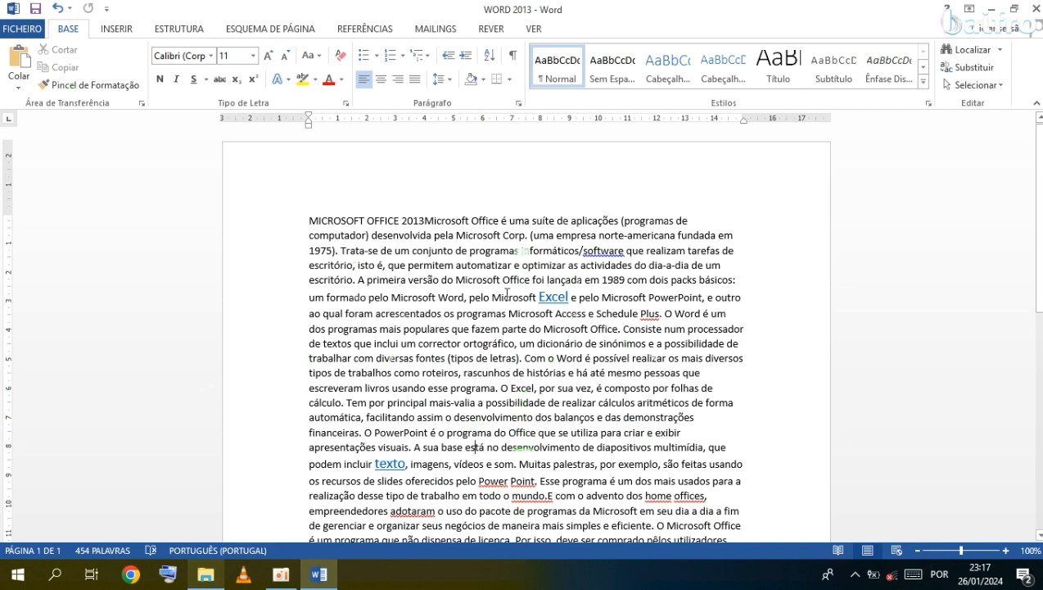
scroll(507, 292, "down", 8)
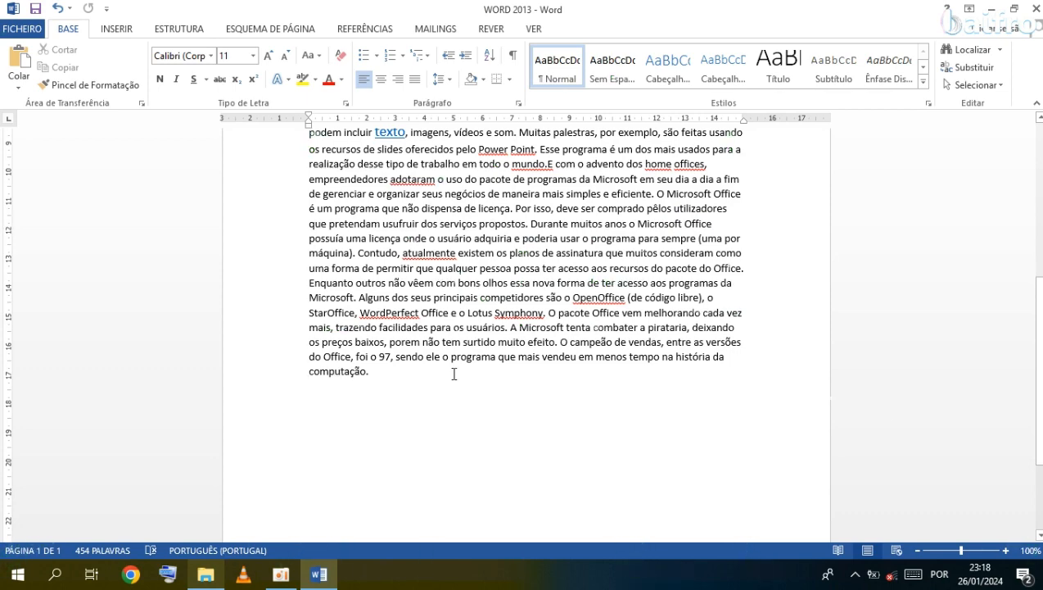
scroll(454, 373, "up", 4)
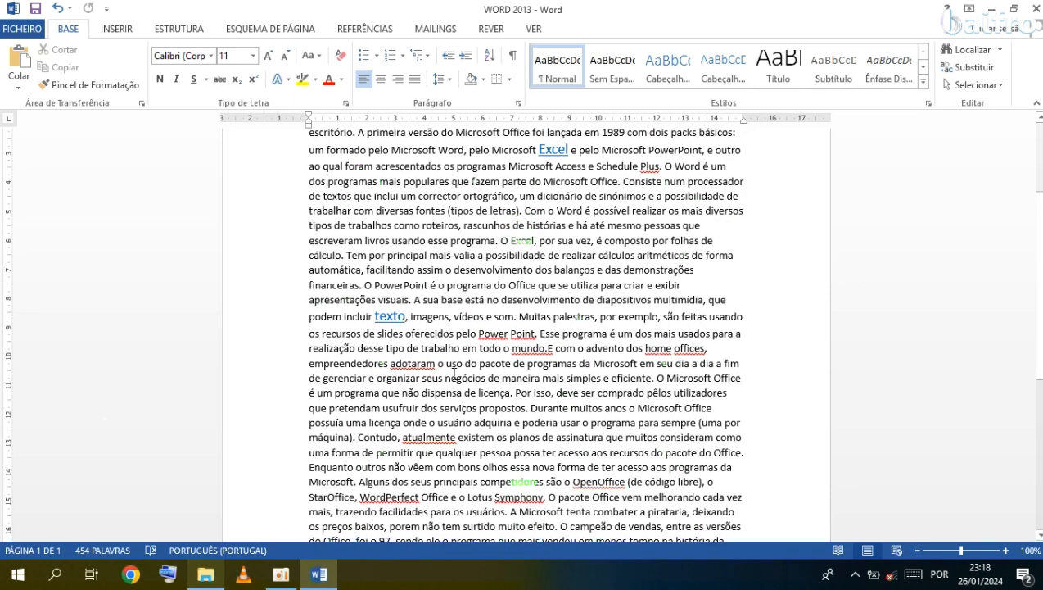
scroll(453, 374, "up", 3)
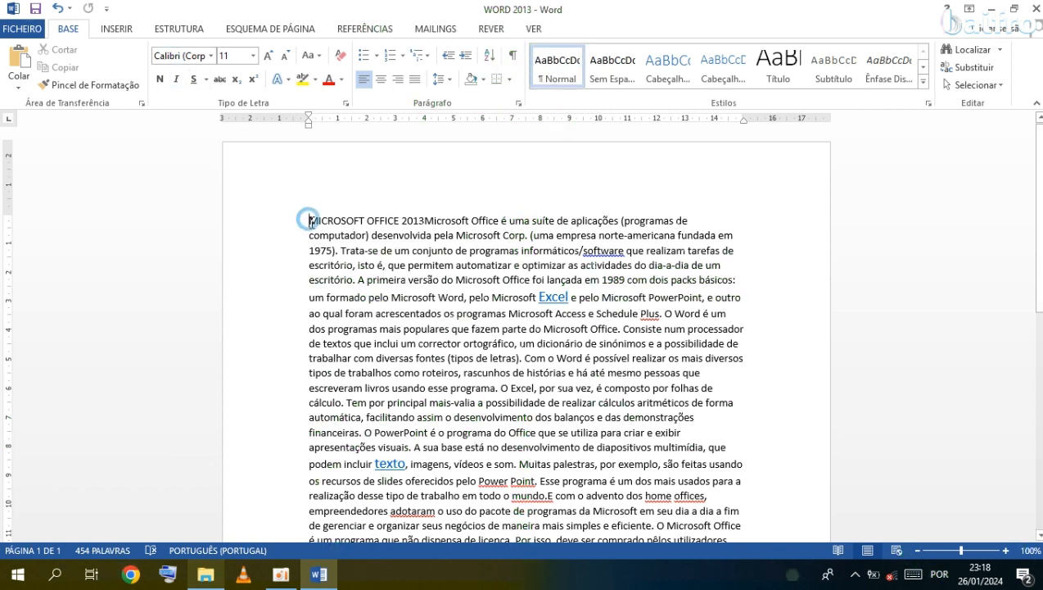
left_click_drag(309, 219, 338, 250)
left_click(361, 279)
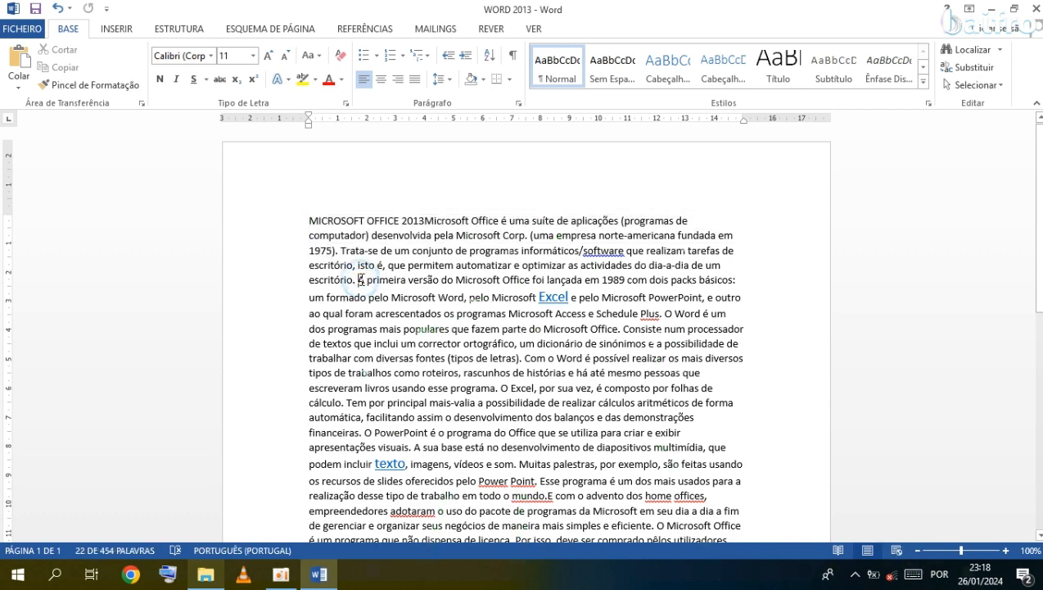
Select the entire document and format its text in Arial, size 12
key("ctrl+a")
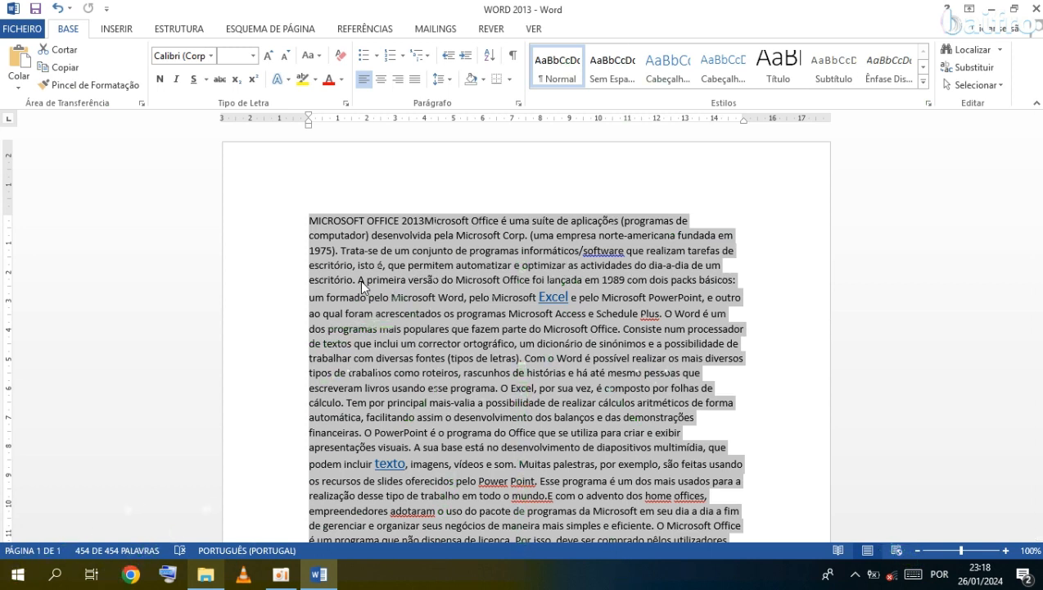
left_click(211, 56)
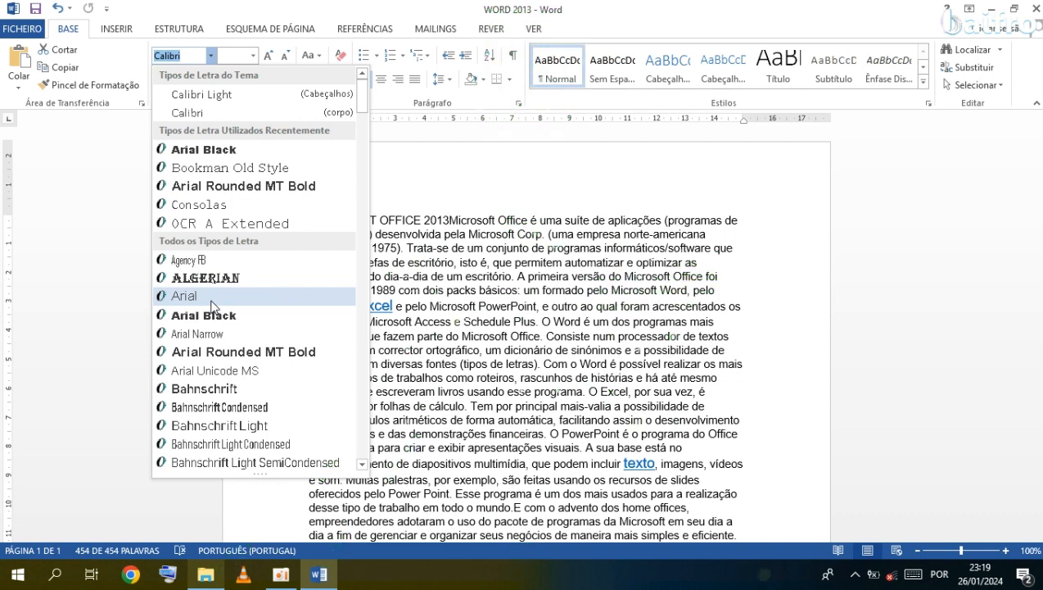
left_click(215, 299)
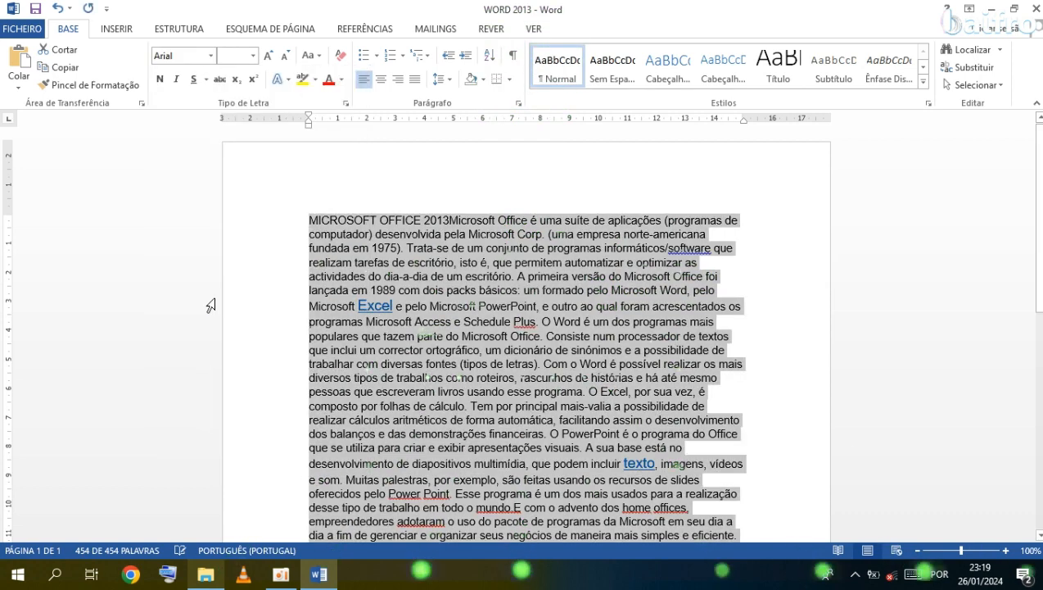
left_click(253, 56)
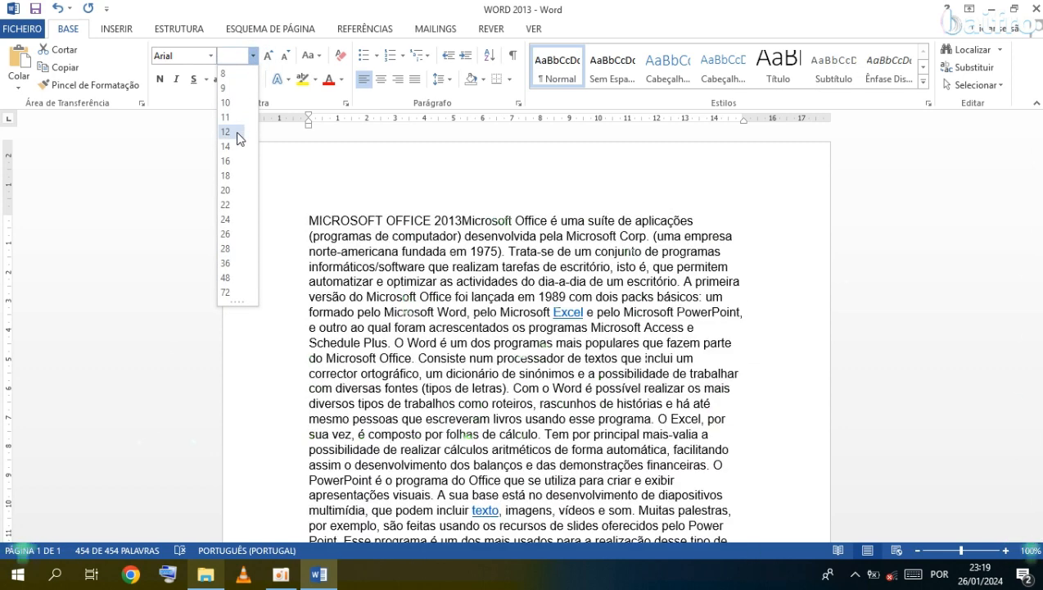
left_click(236, 133)
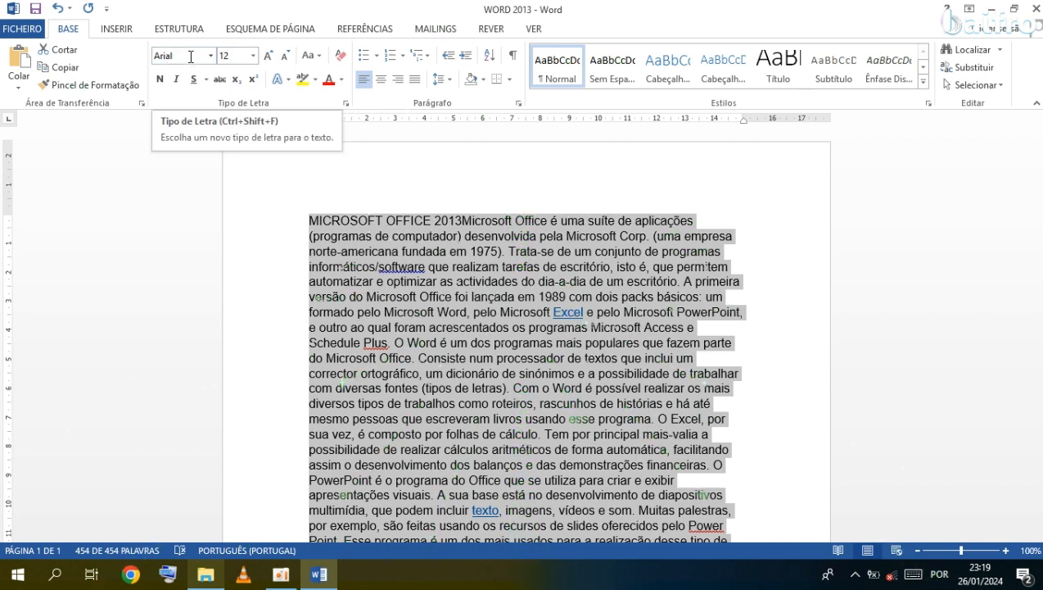
Enlarge the selected text in increments up to font size 28
left_click(270, 58)
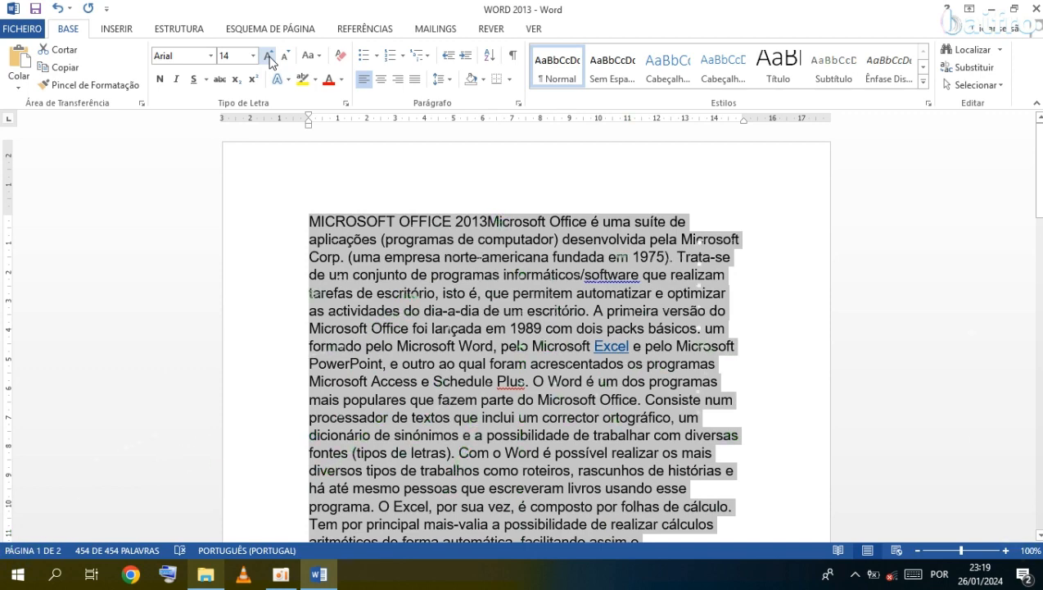
left_click(269, 56)
left_click(269, 55)
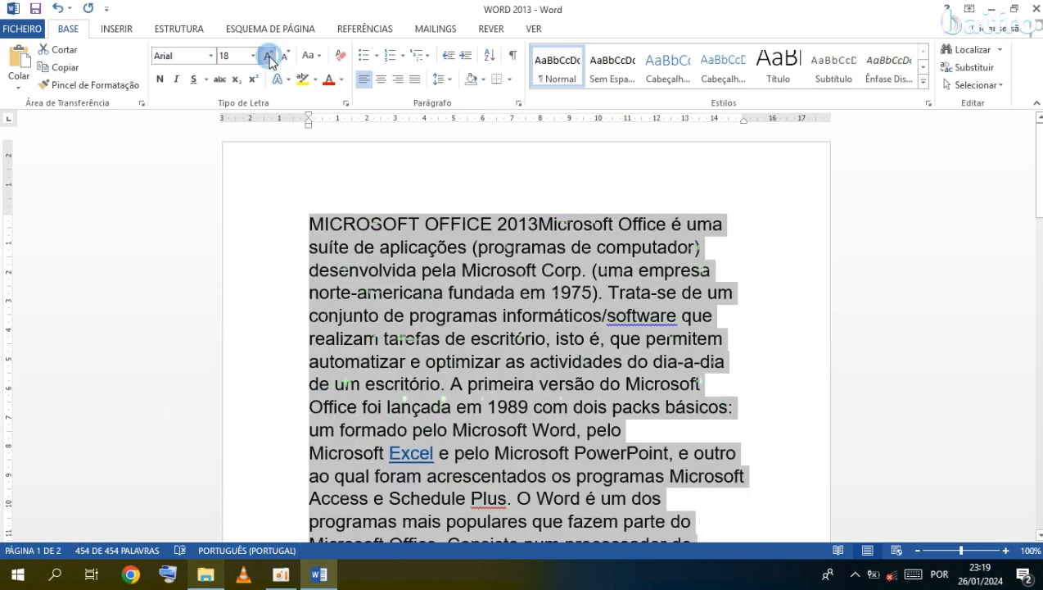
left_click(268, 56)
left_click(269, 55)
left_click(268, 56)
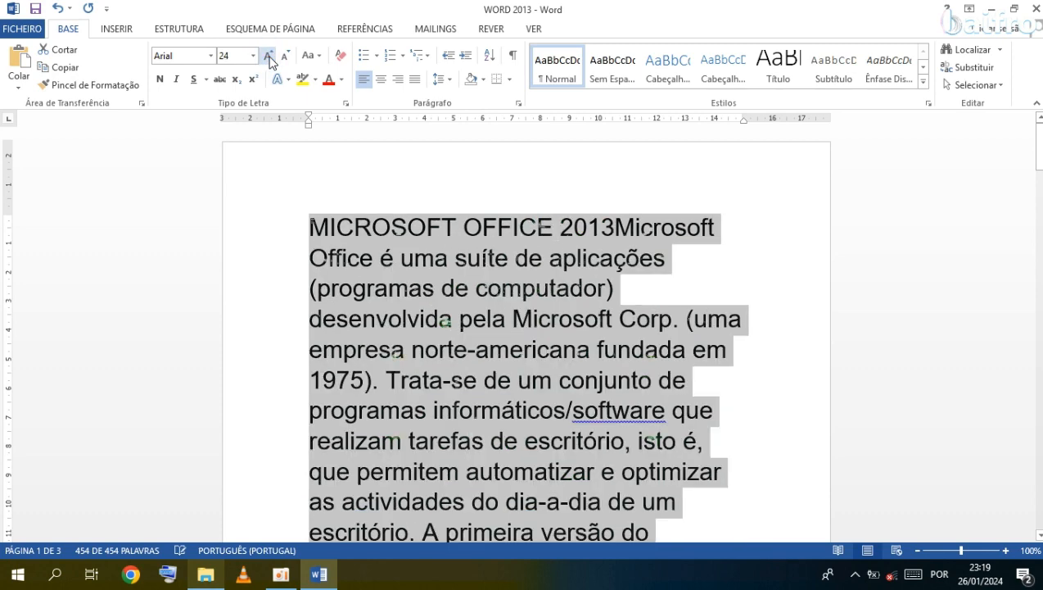
left_click(268, 56)
left_click(269, 55)
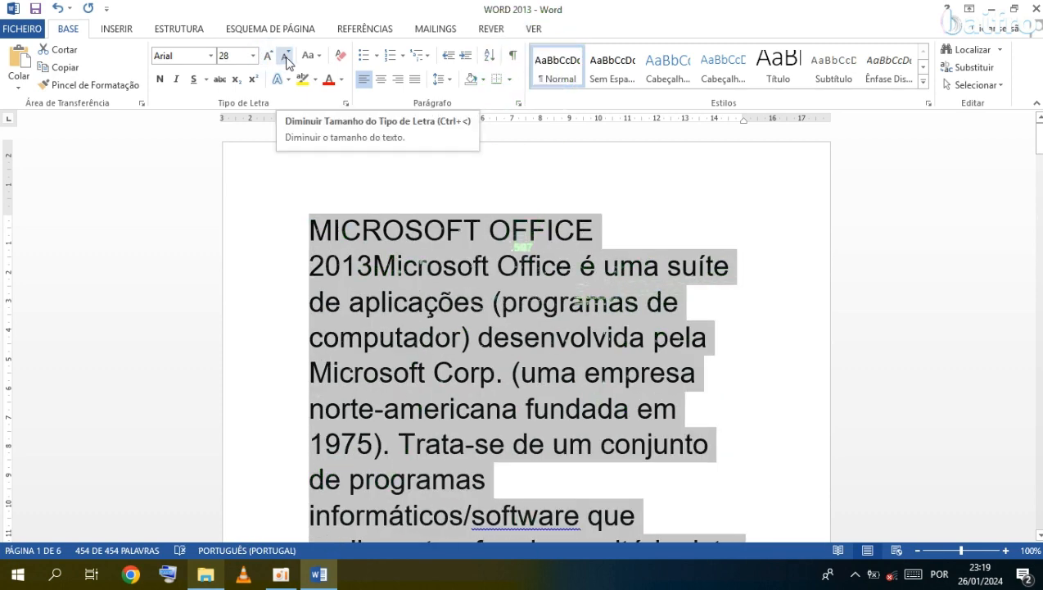
Shrink the selected text in increments down to font size 12
left_click(286, 55)
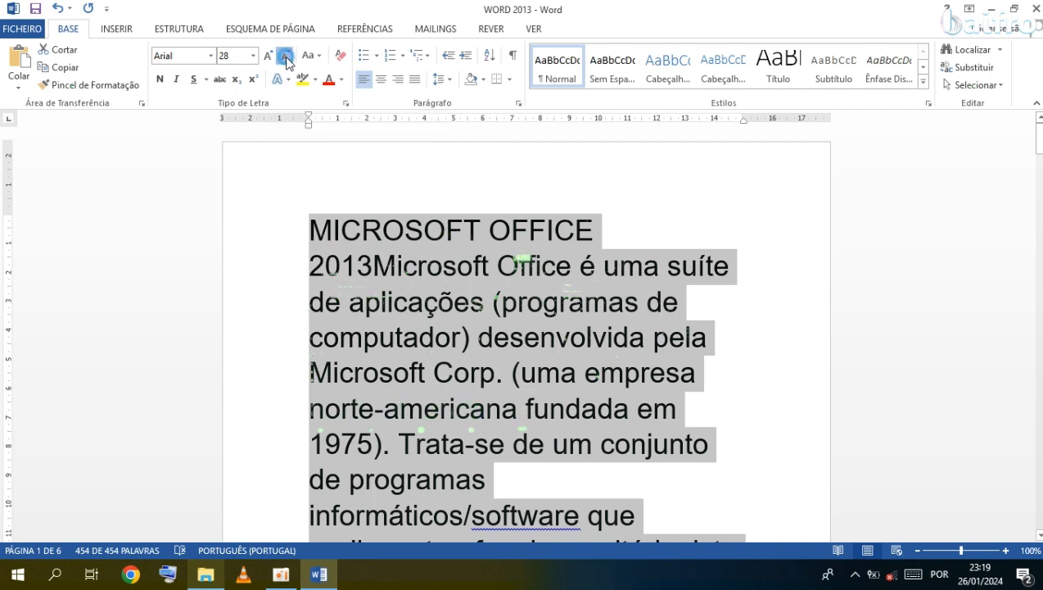
left_click(286, 56)
left_click(286, 57)
left_click(286, 57)
left_click(286, 57)
left_click(286, 57)
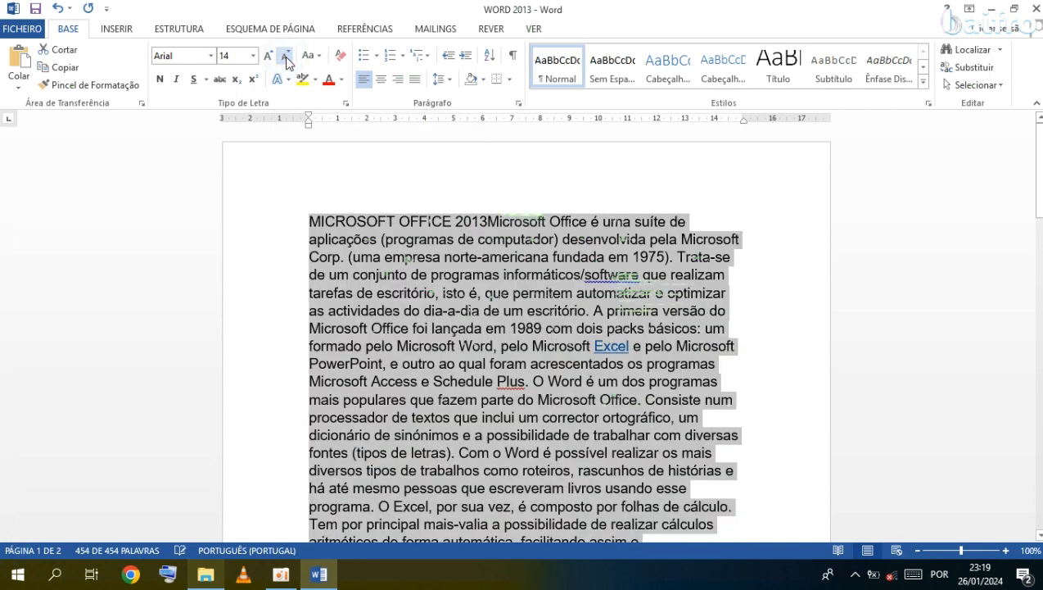
left_click(286, 57)
left_click(286, 57)
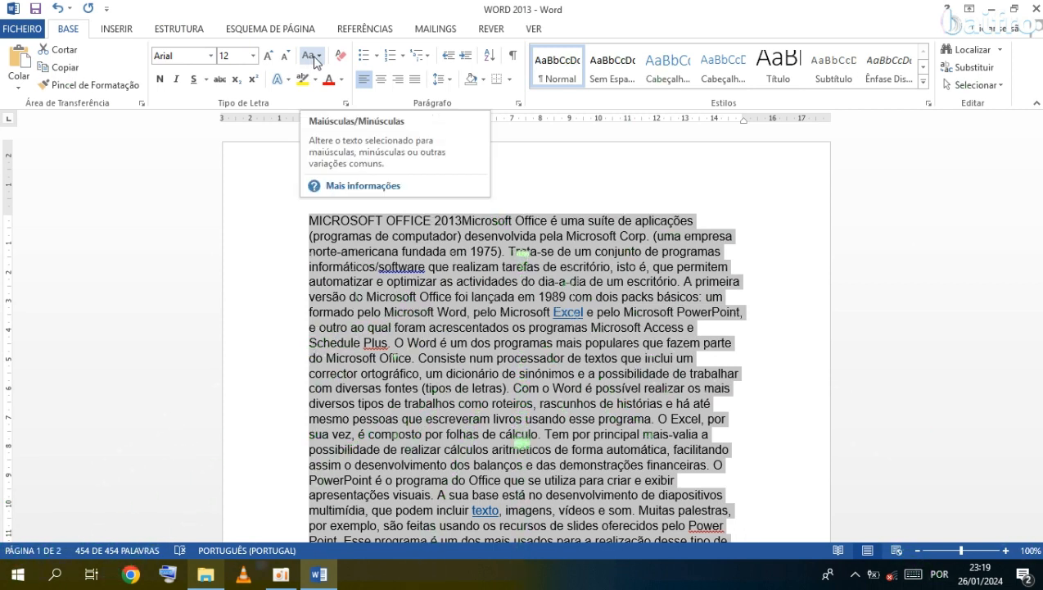
Change the whole text to lowercase (minúsculas) and check it through to the end of the document
left_click(314, 59)
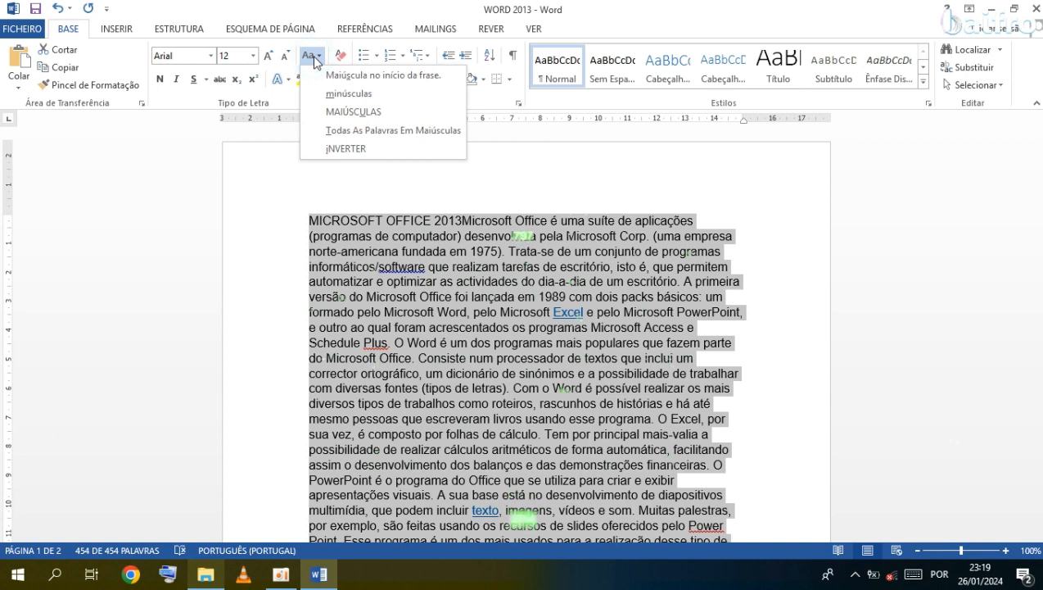
left_click(348, 96)
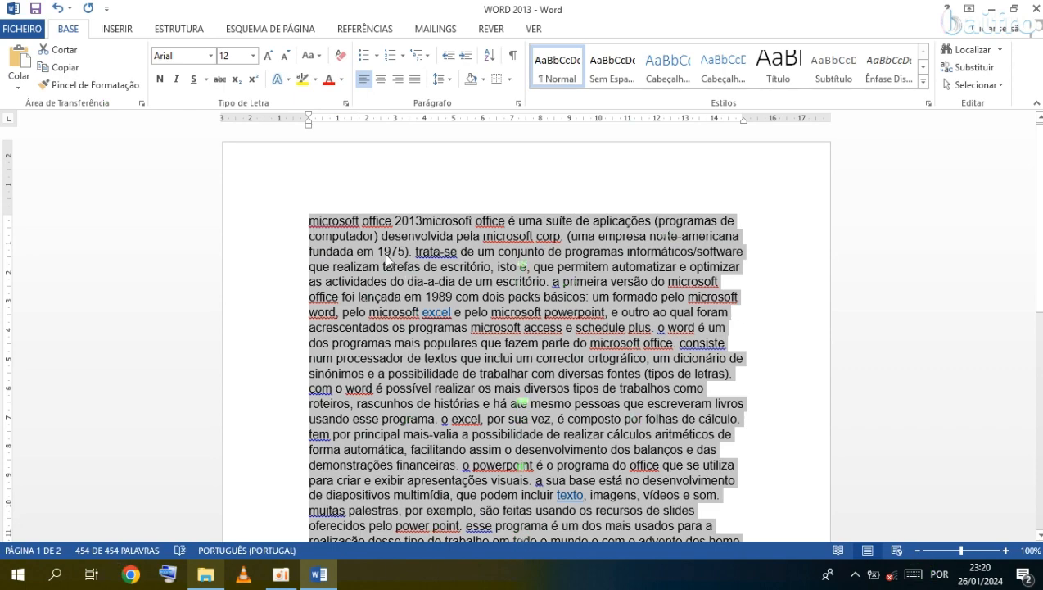
scroll(497, 394, "down", 5)
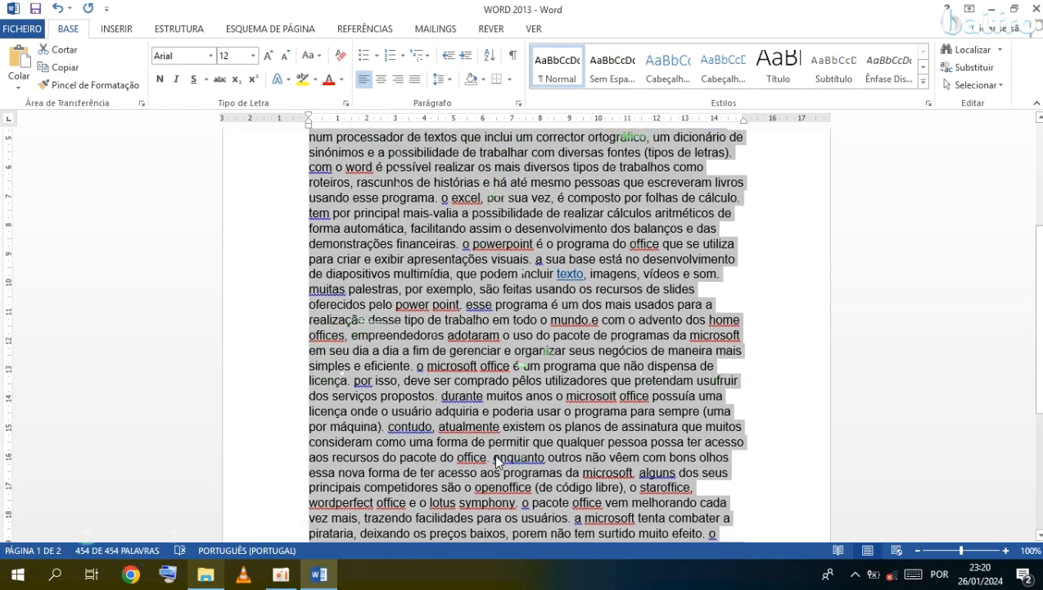
scroll(496, 461, "down", 6)
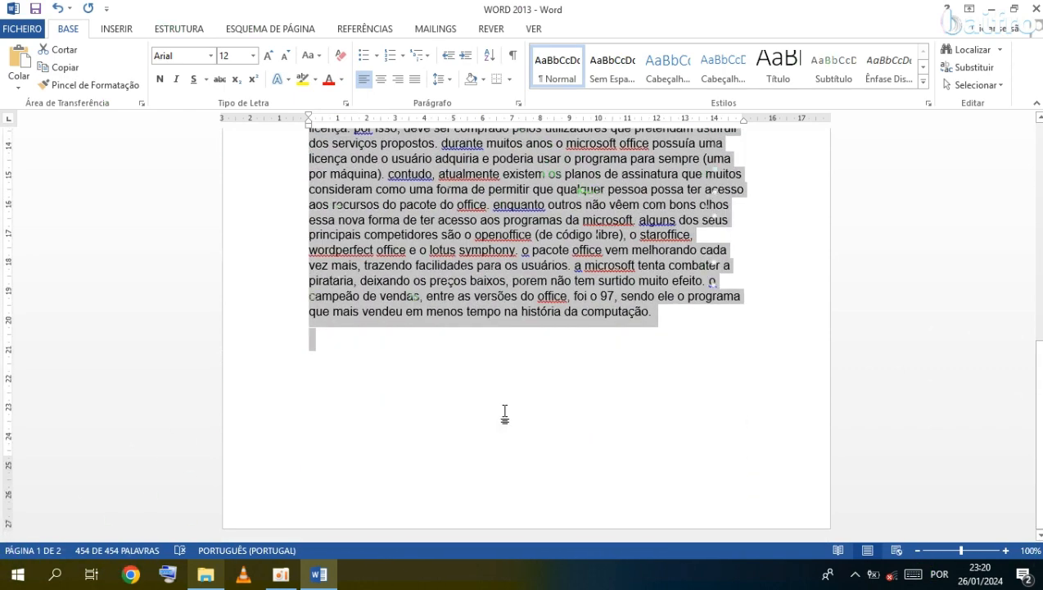
scroll(504, 414, "up", 3)
scroll(508, 418, "up", 3)
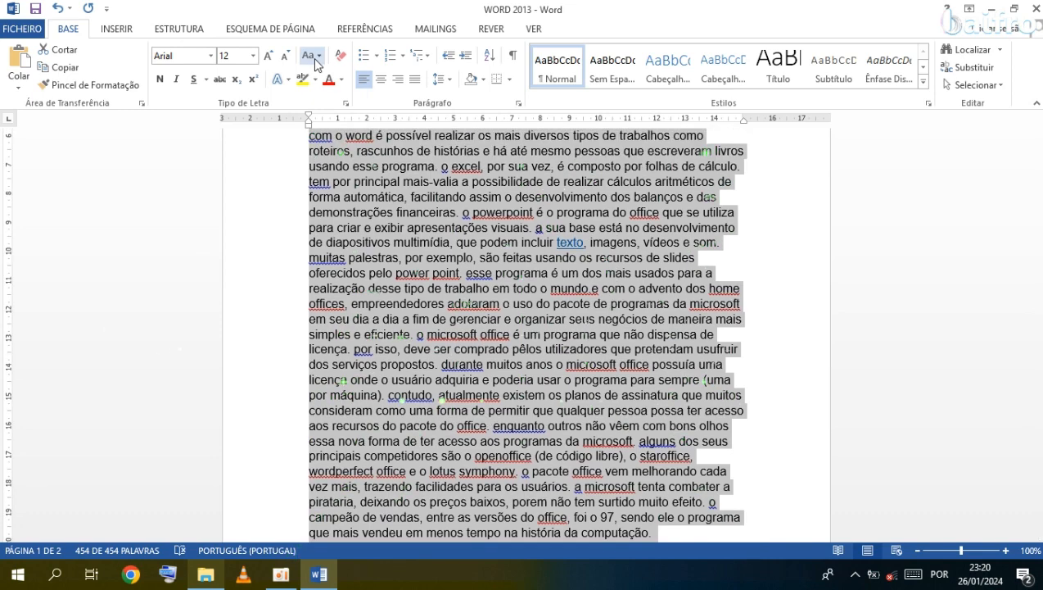
Change the whole text to uppercase (MAIÚSCULAS) and check it on both pages
left_click(314, 57)
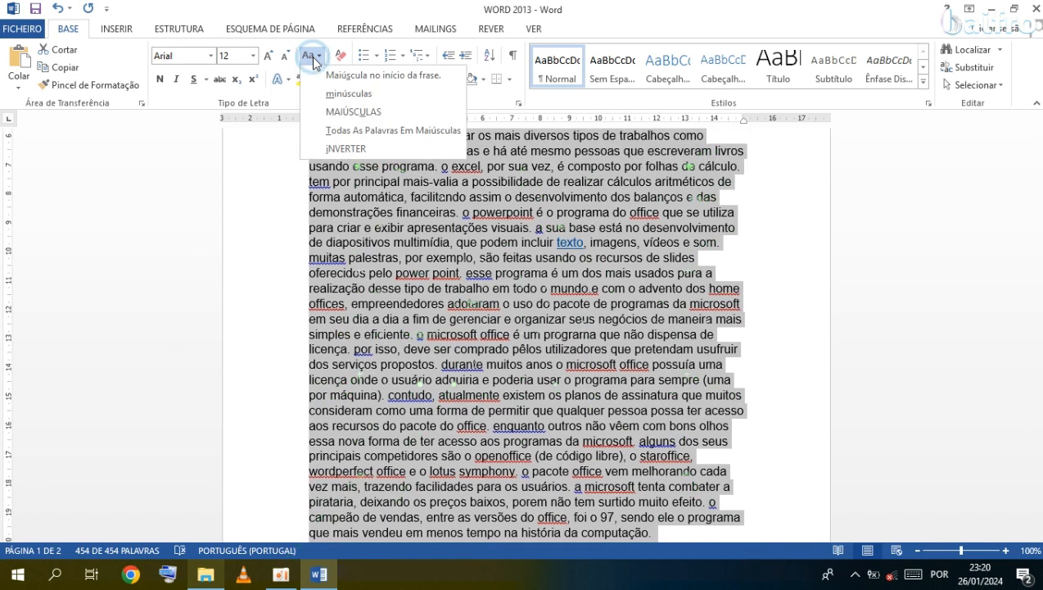
left_click(360, 116)
scroll(449, 252, "up", 5)
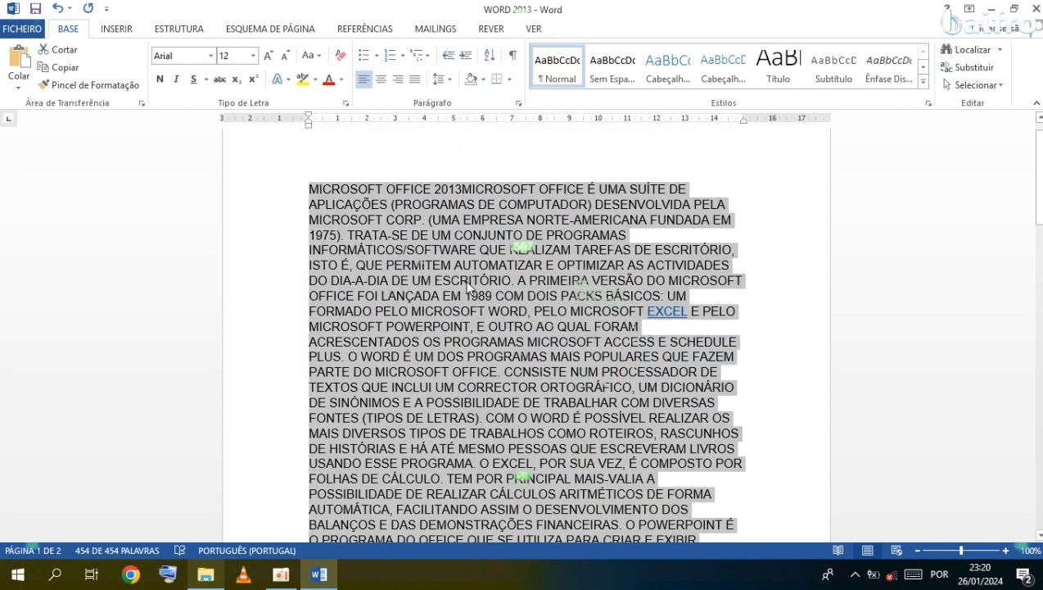
scroll(456, 279, "down", 13)
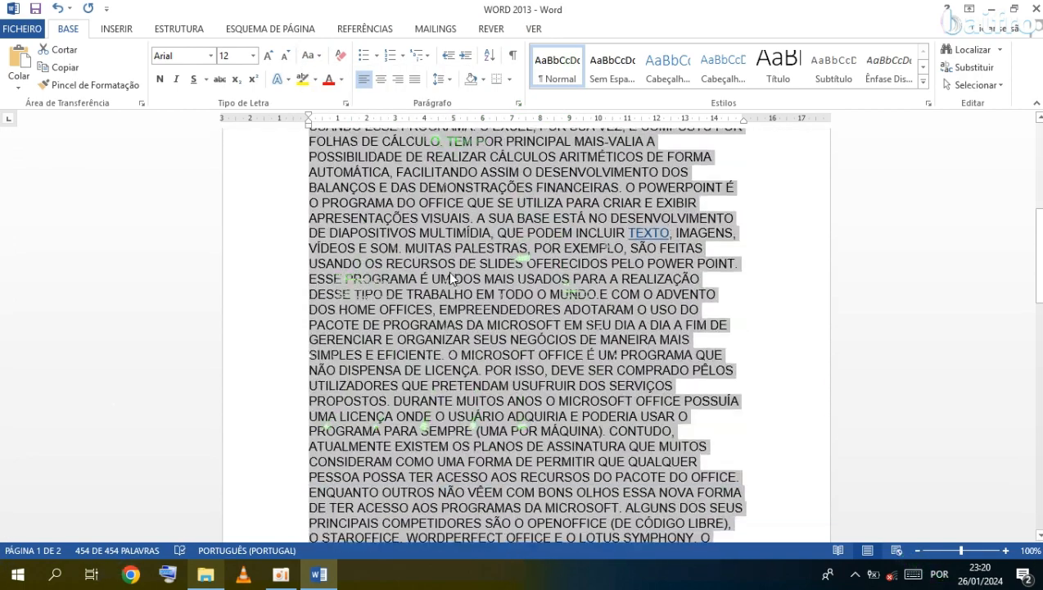
scroll(451, 279, "down", 1)
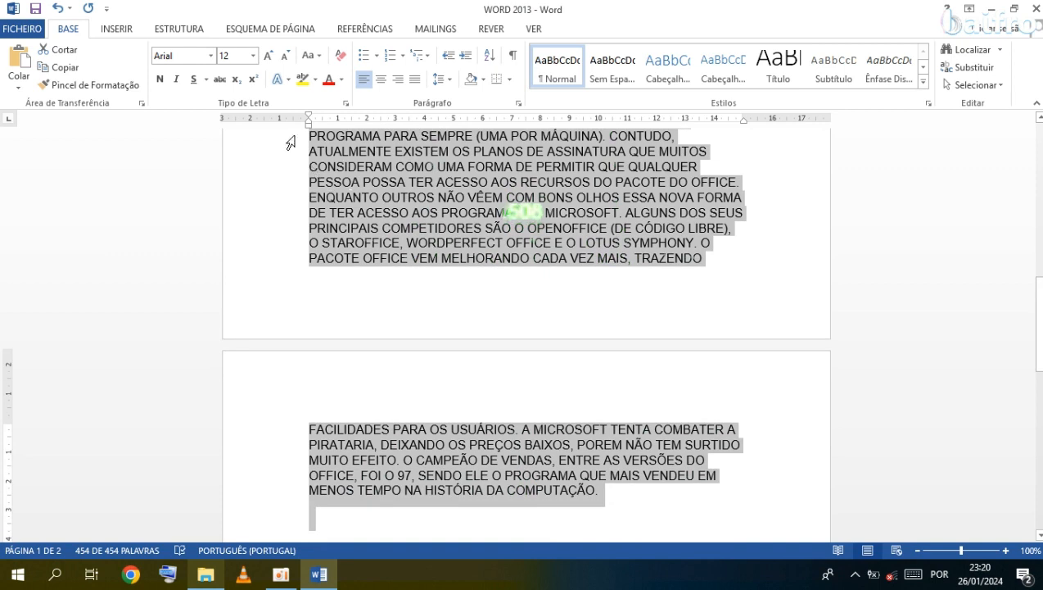
Capitalize the first letter of every word in the whole text with Todas As Palavras Em Maiúsculas
left_click(314, 58)
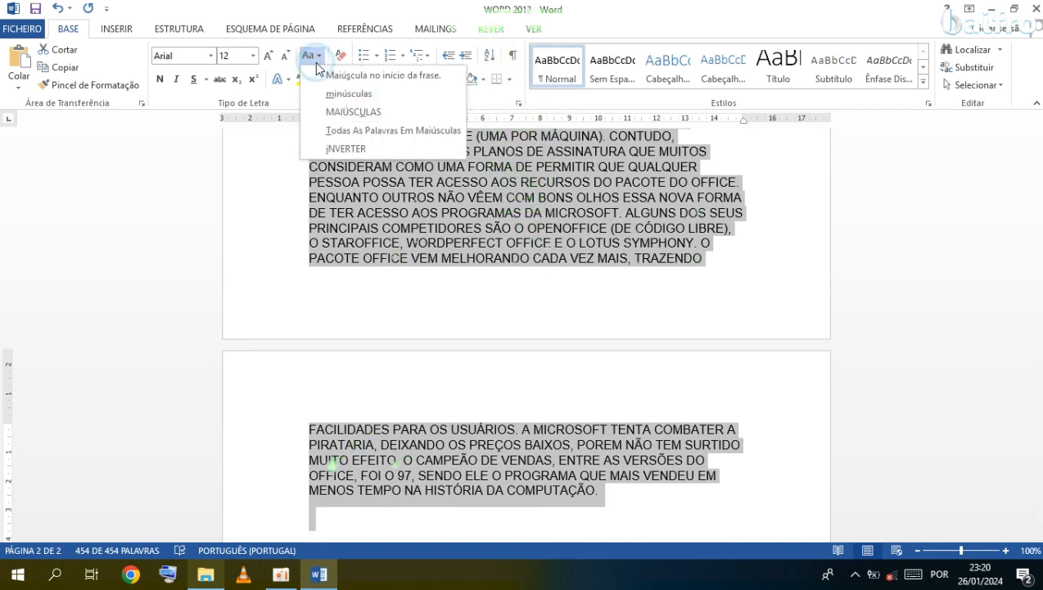
left_click(369, 132)
scroll(521, 260, "up", 5)
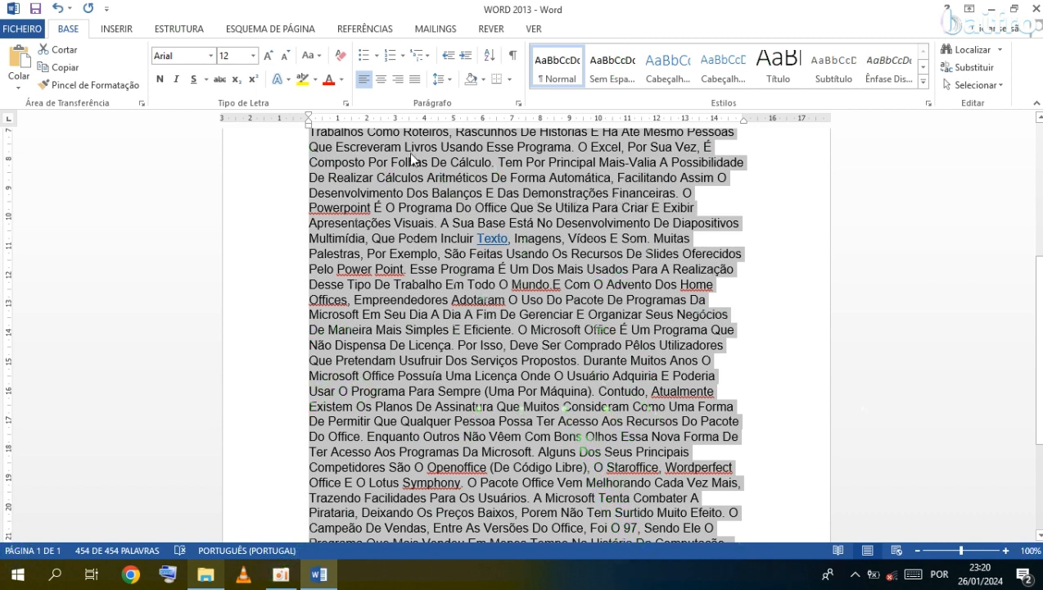
Invert the letter case of the whole text with iNVERTER
left_click(311, 55)
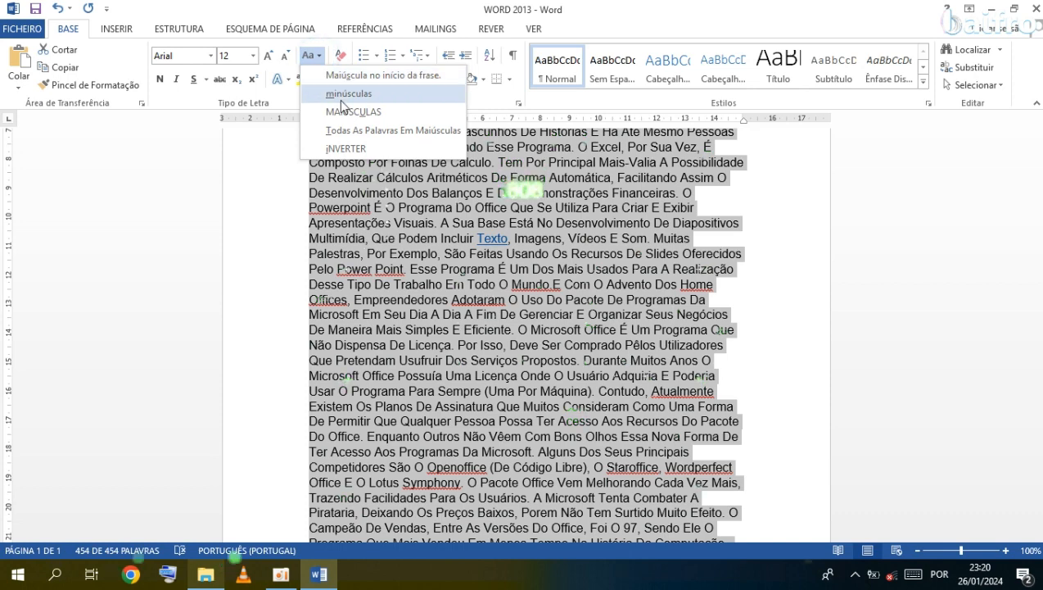
left_click(352, 149)
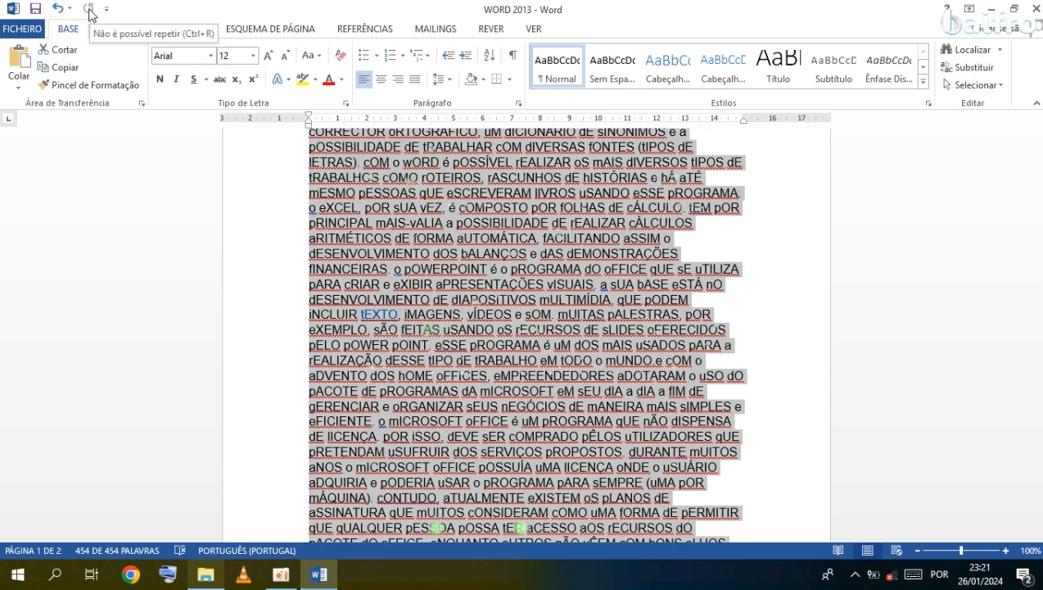
left_click(12, 11)
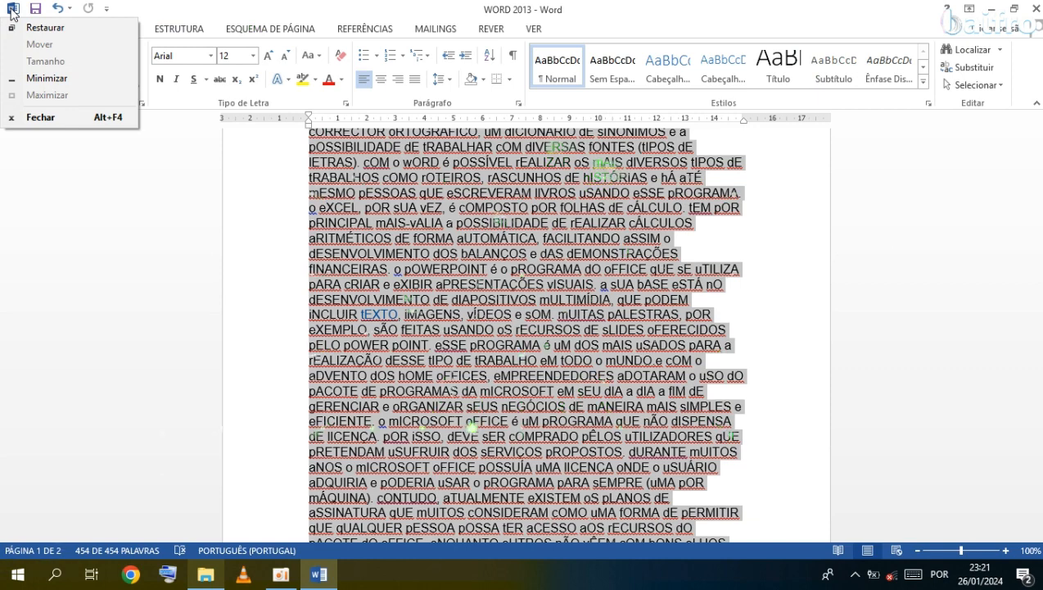
left_click(113, 234)
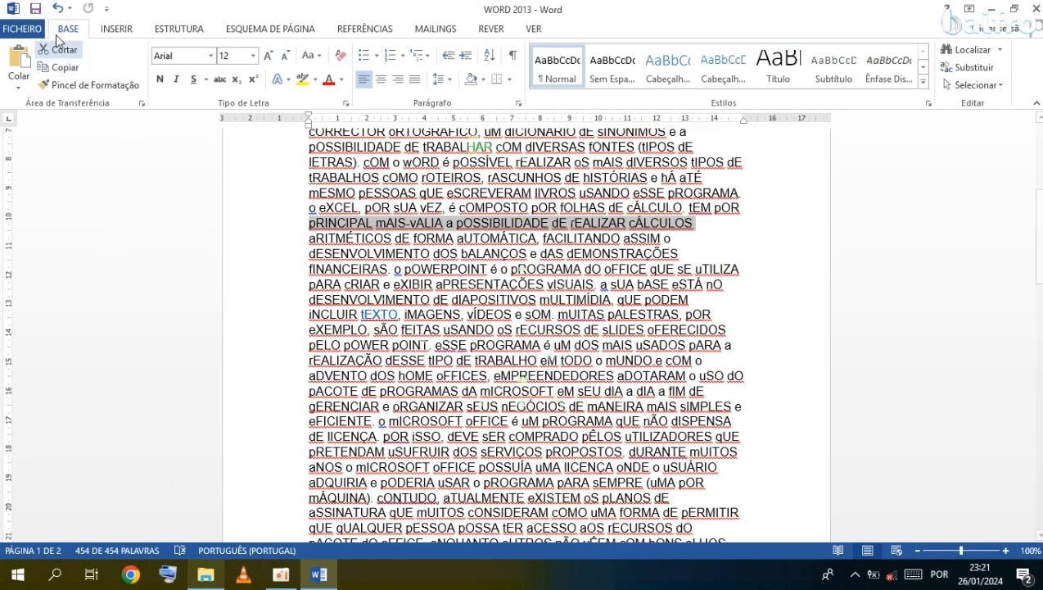
Undo the last four letter-case changes made to the whole text
left_click(57, 9)
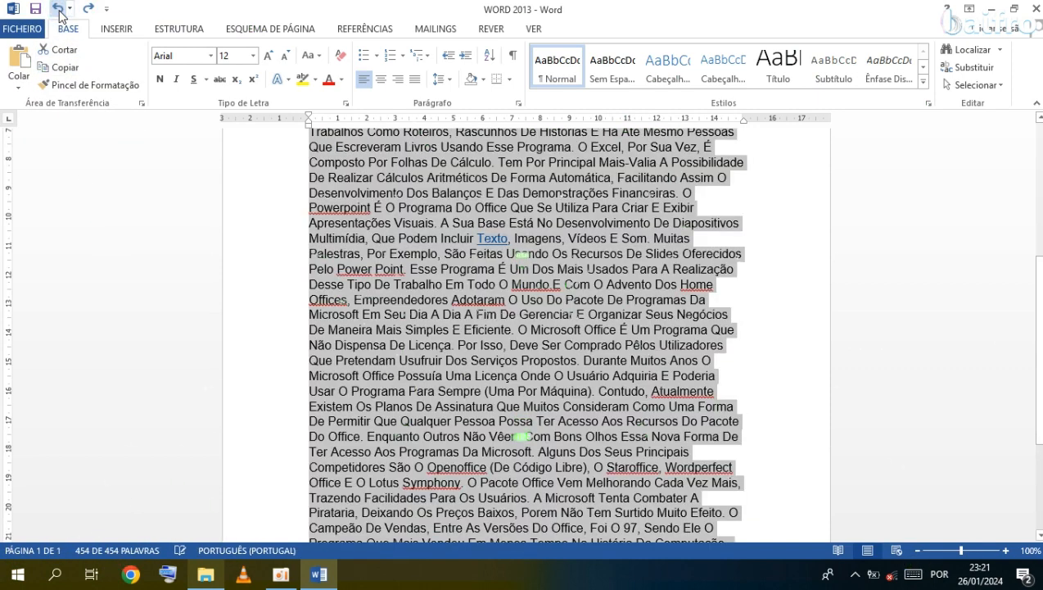
left_click(57, 8)
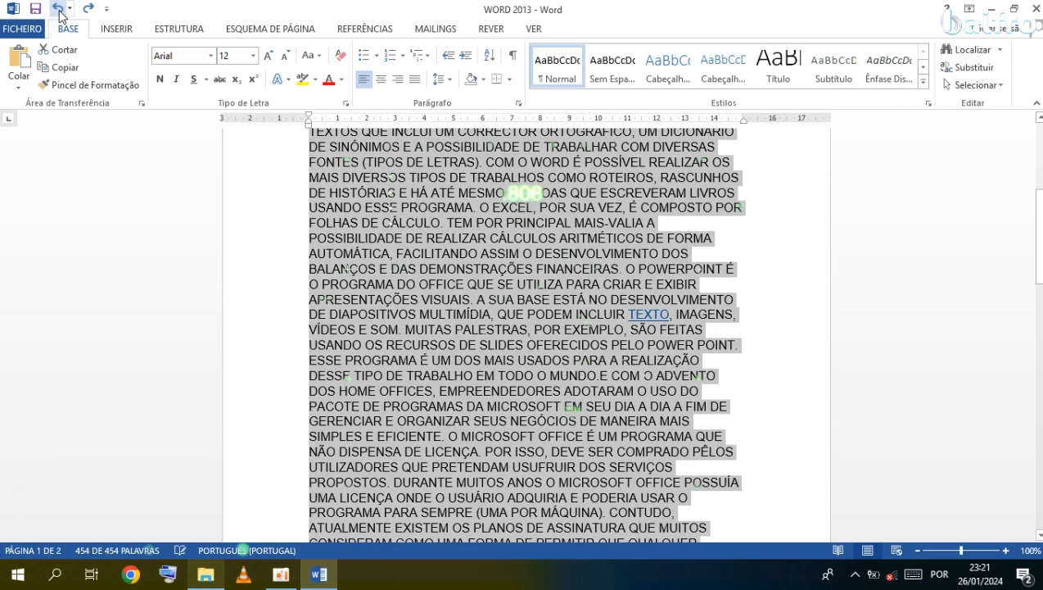
left_click(58, 10)
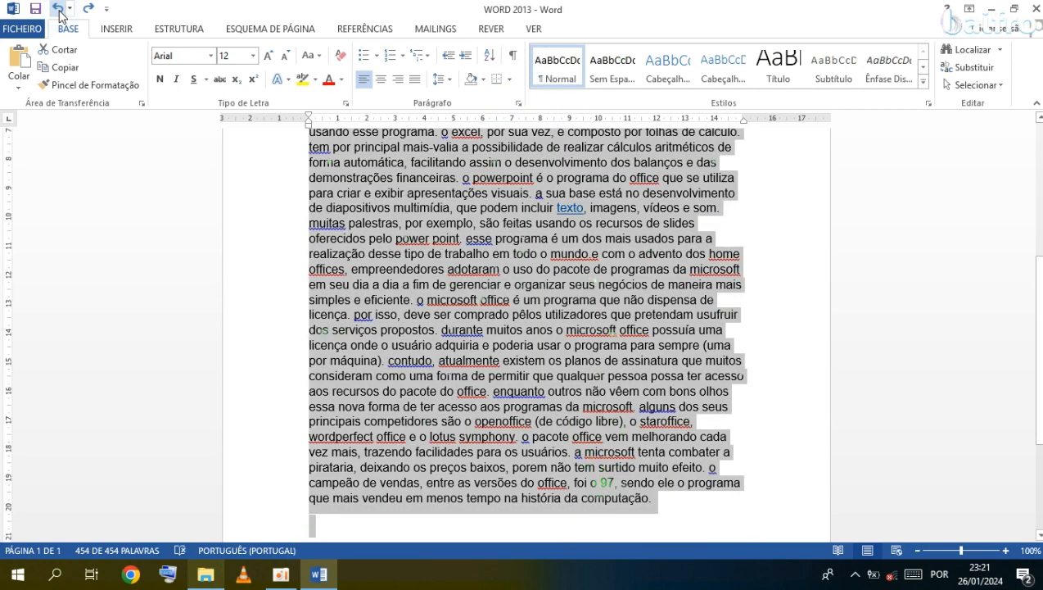
left_click(58, 10)
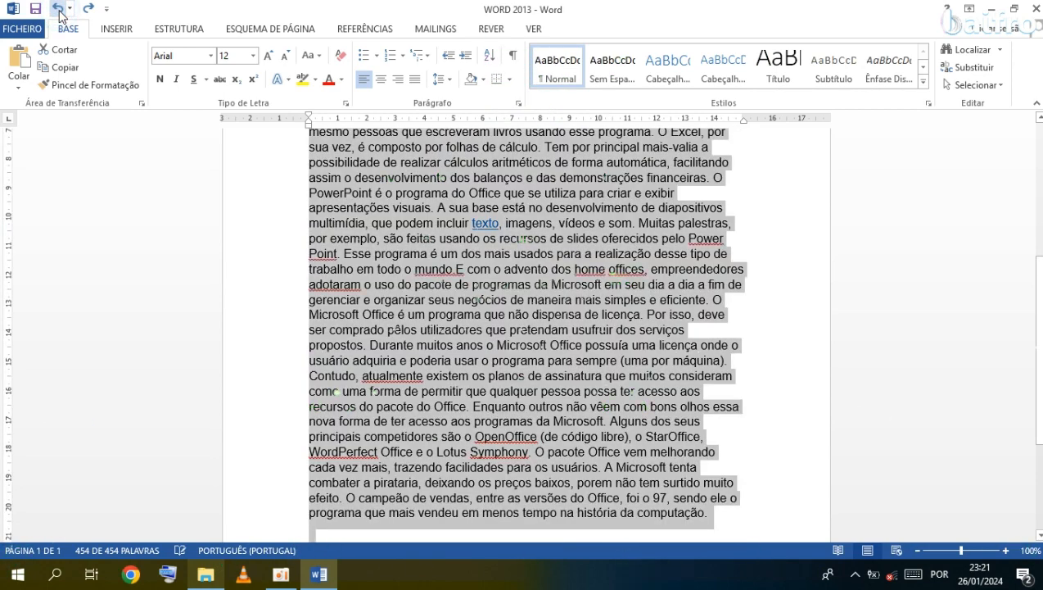
Clear all formatting from the whole text, and once more from the MICROSOFT OFFICE title words at its start
scroll(433, 330, "up", 7)
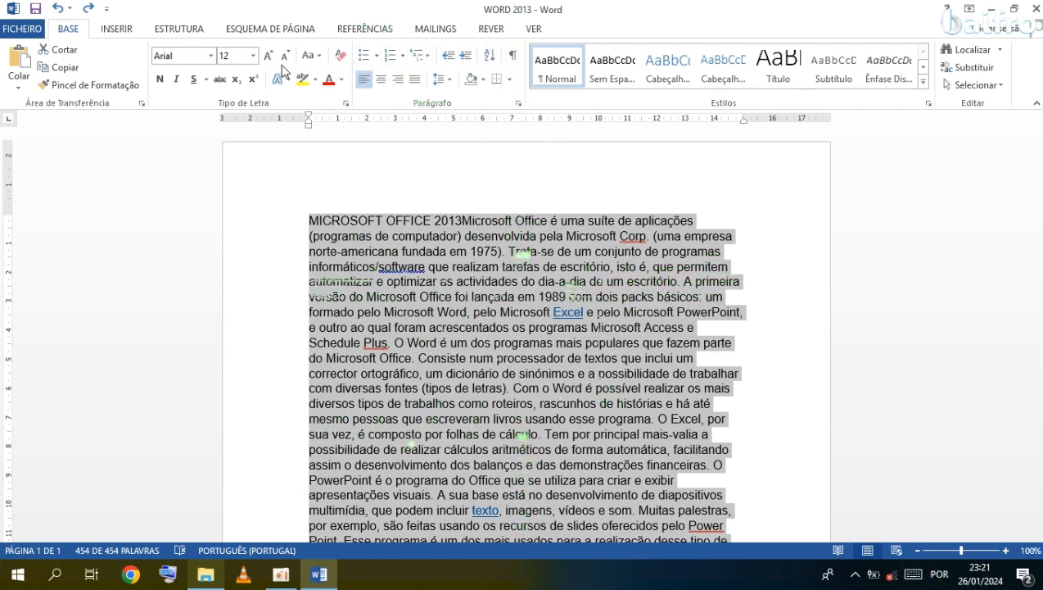
left_click(339, 57)
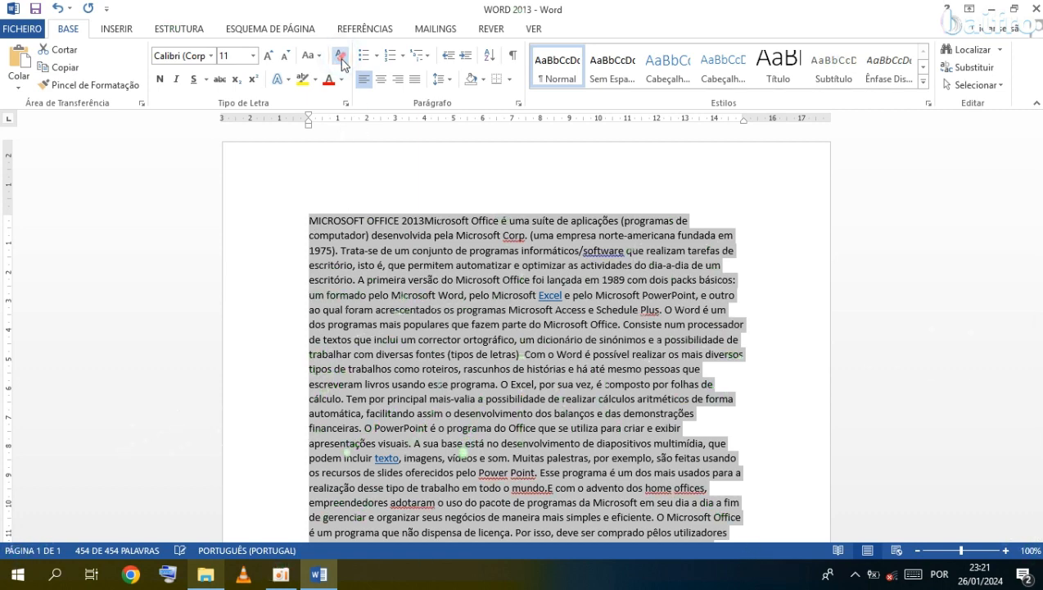
left_click(311, 221)
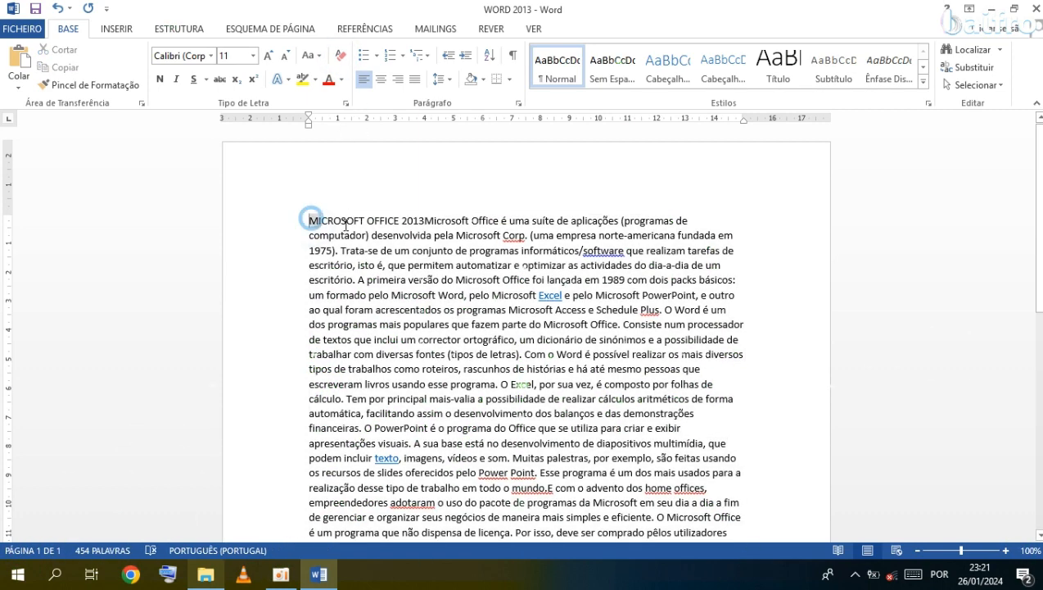
left_click_drag(308, 222, 407, 219)
left_click(343, 56)
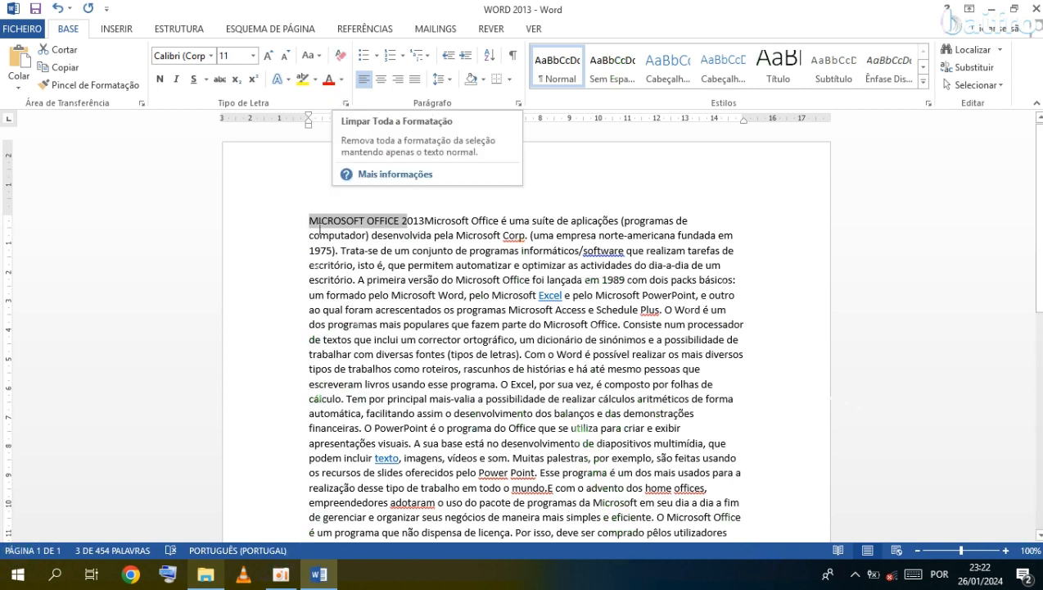
left_click(342, 249)
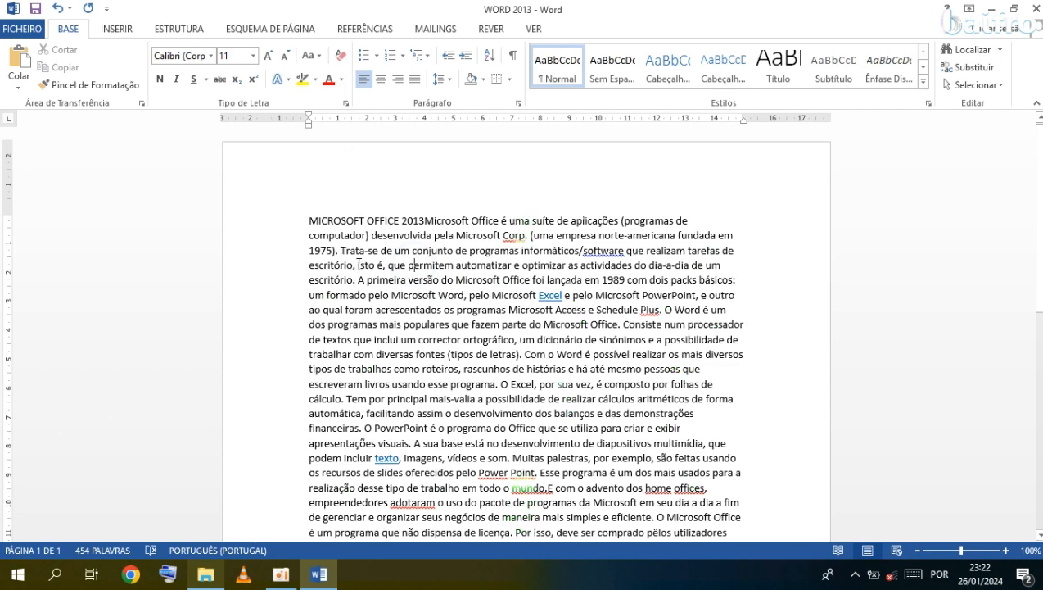
Apply bold, underline and italic to the text from its beginning through "Microsoft em seu", and clear all that formatting
scroll(359, 265, "down", 2)
scroll(350, 262, "up", 2)
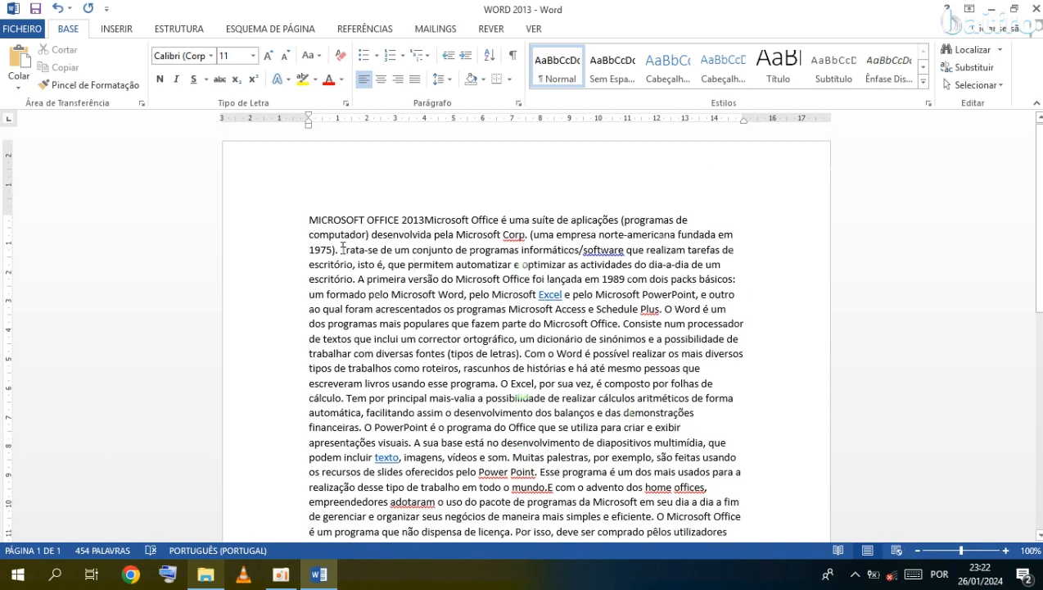
left_click_drag(307, 220, 662, 502)
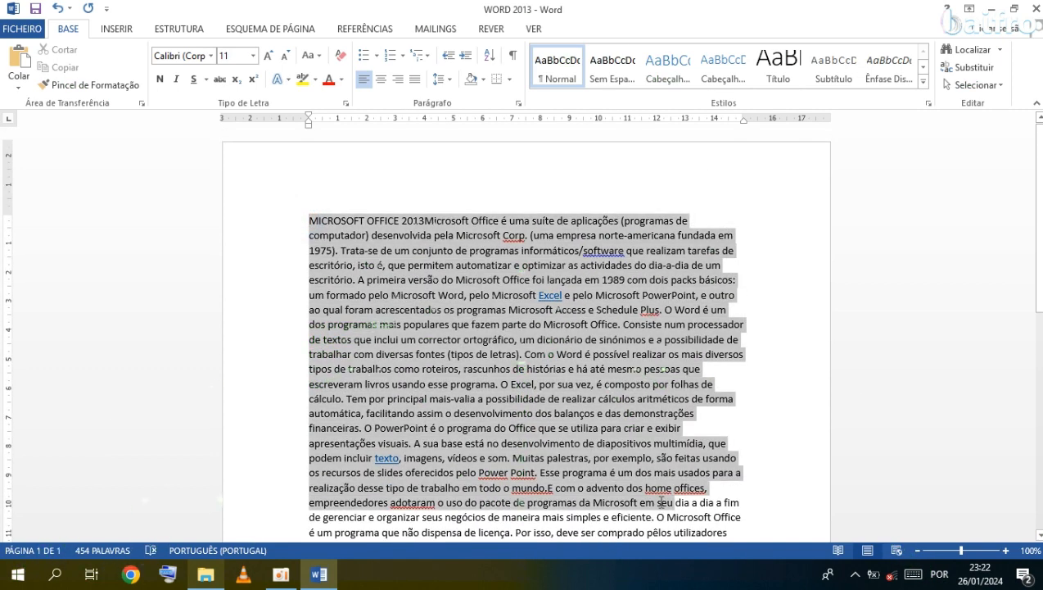
left_click(159, 79)
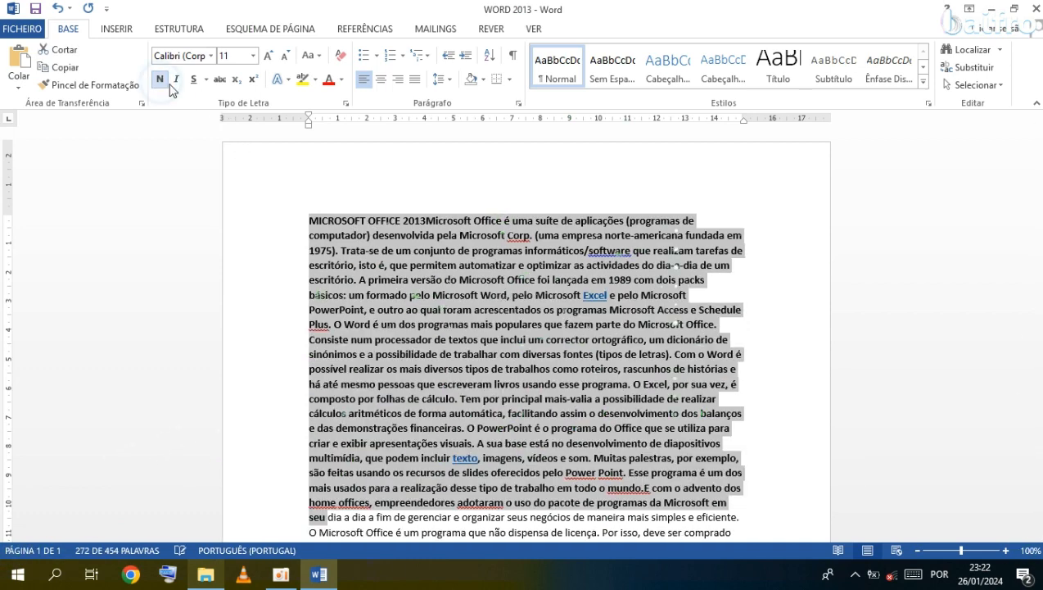
left_click(193, 79)
left_click(176, 79)
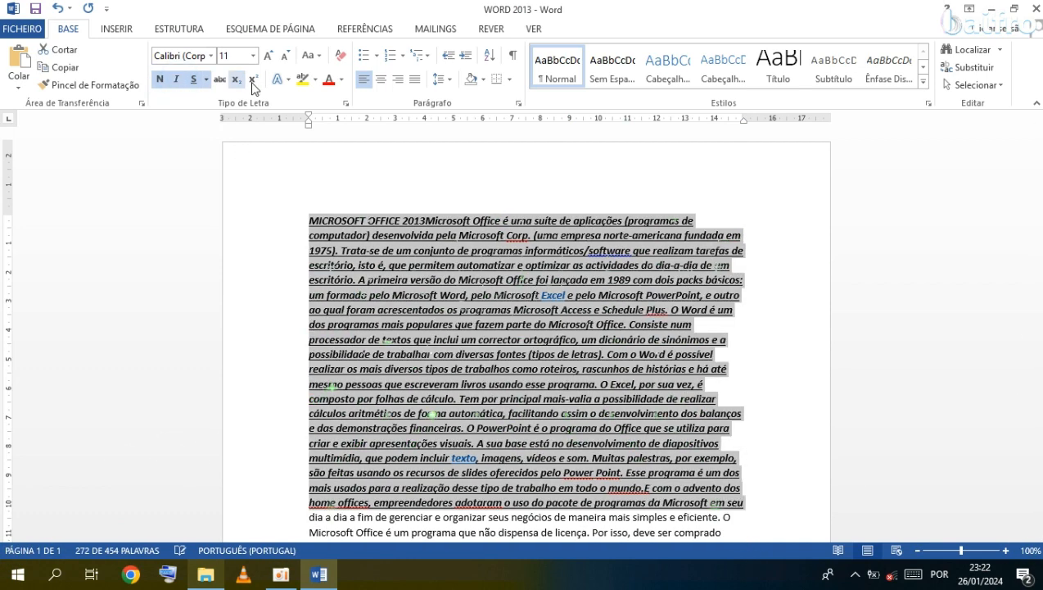
left_click(341, 57)
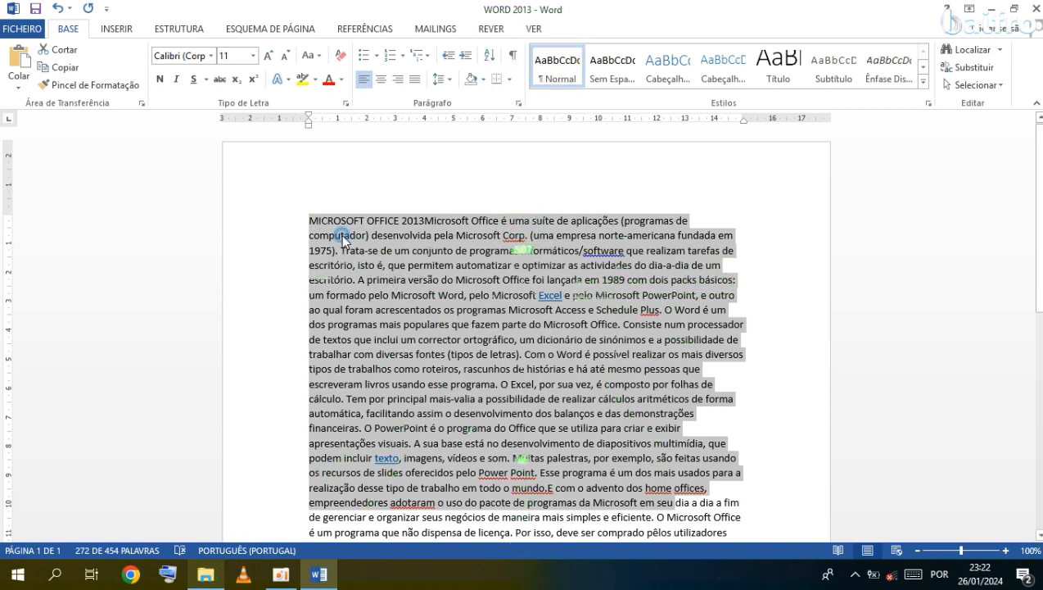
Invert the letter case of the first text line and try to reset it by clearing all formatting
left_click(310, 220)
left_click_drag(310, 220, 689, 222)
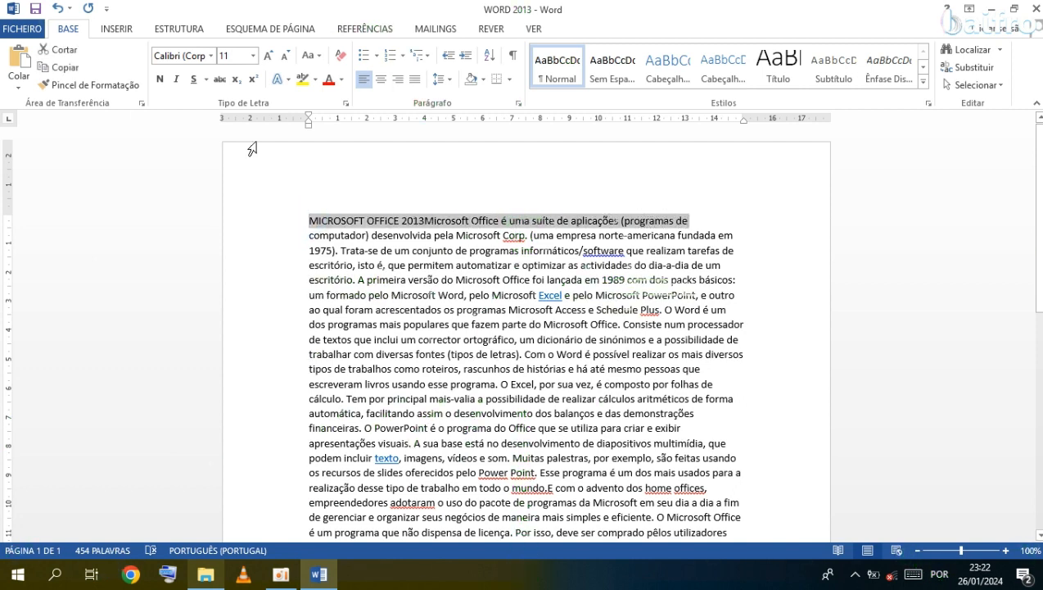
left_click(310, 55)
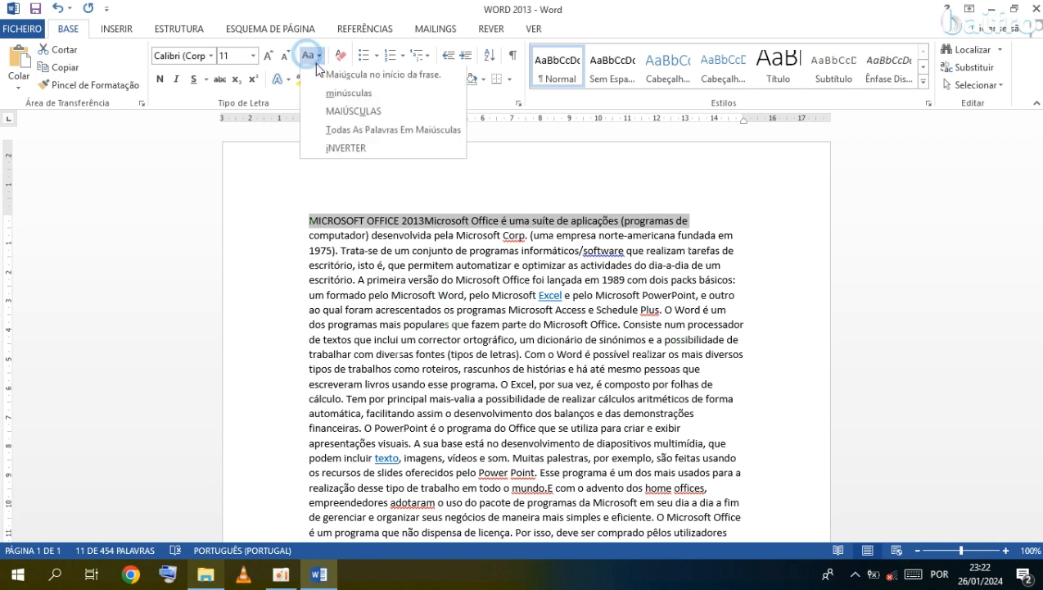
left_click(369, 148)
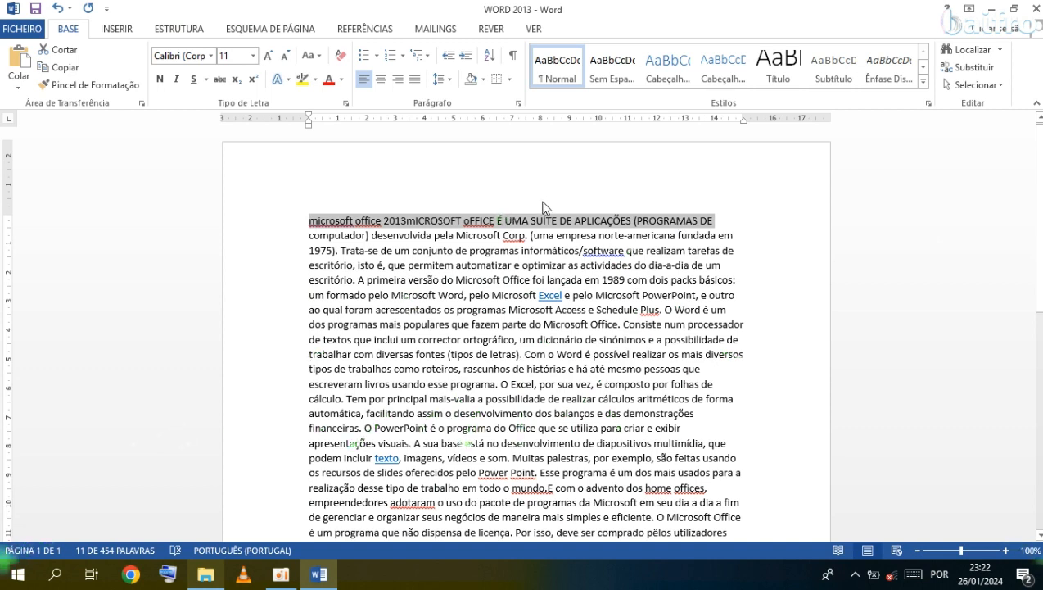
left_click(340, 57)
left_click(518, 289)
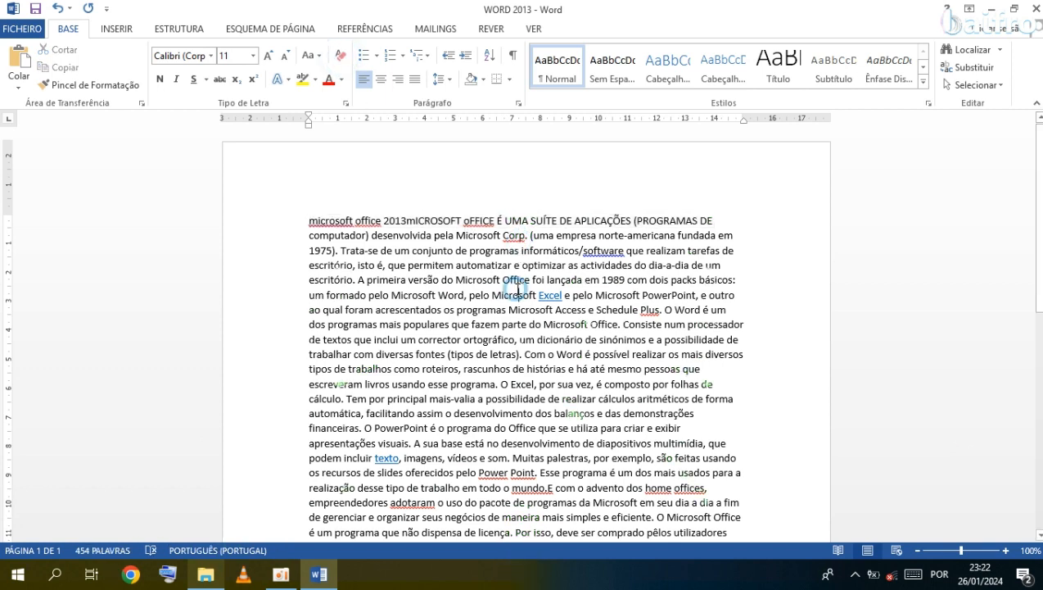
Make the first text line bold, and undo both the bold and the inverted letter case
left_click_drag(306, 221, 694, 223)
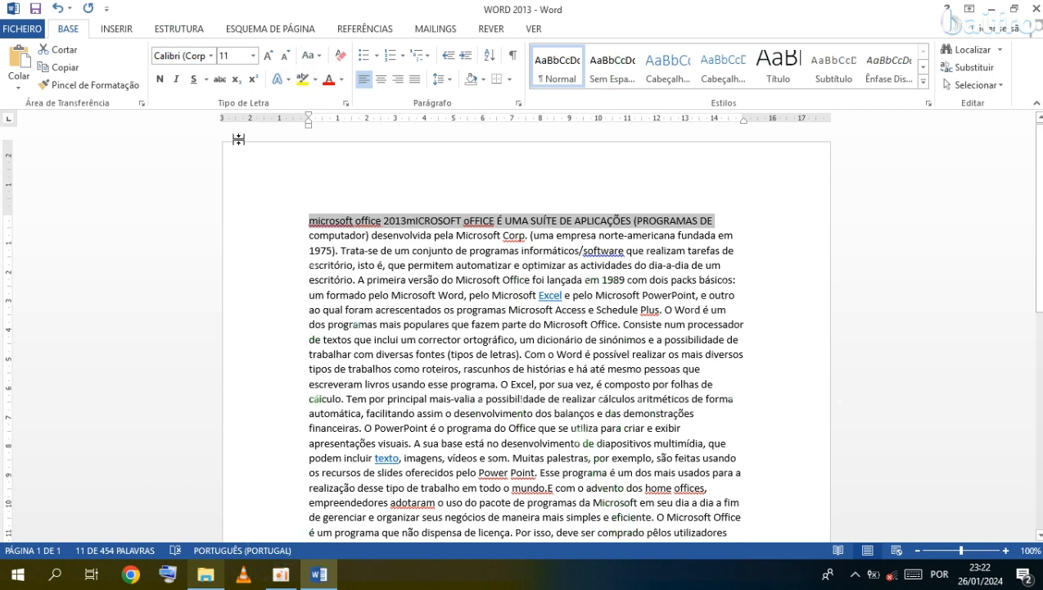
left_click(159, 80)
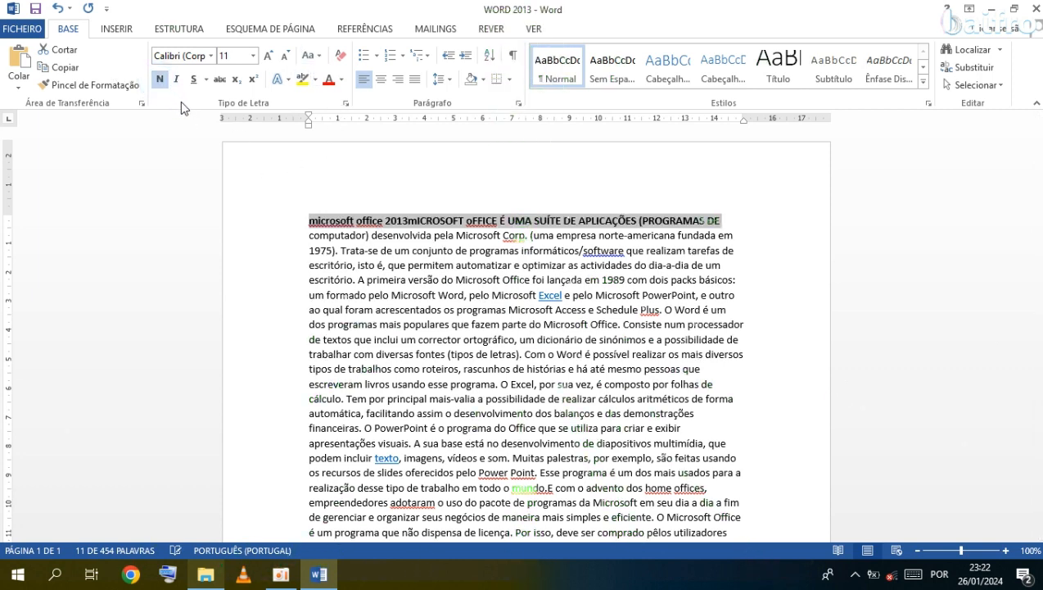
left_click(57, 8)
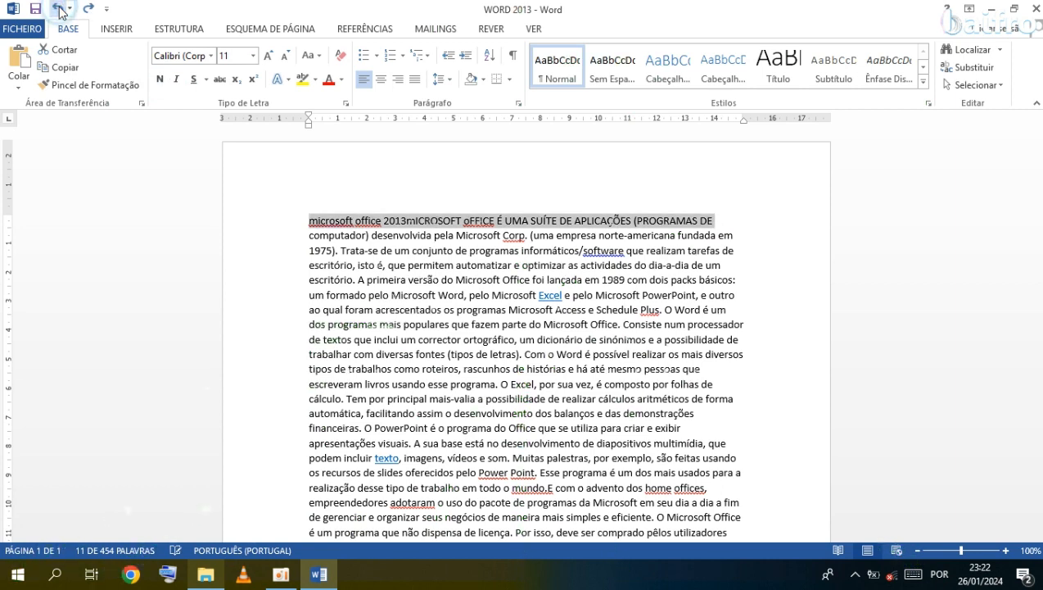
left_click(57, 9)
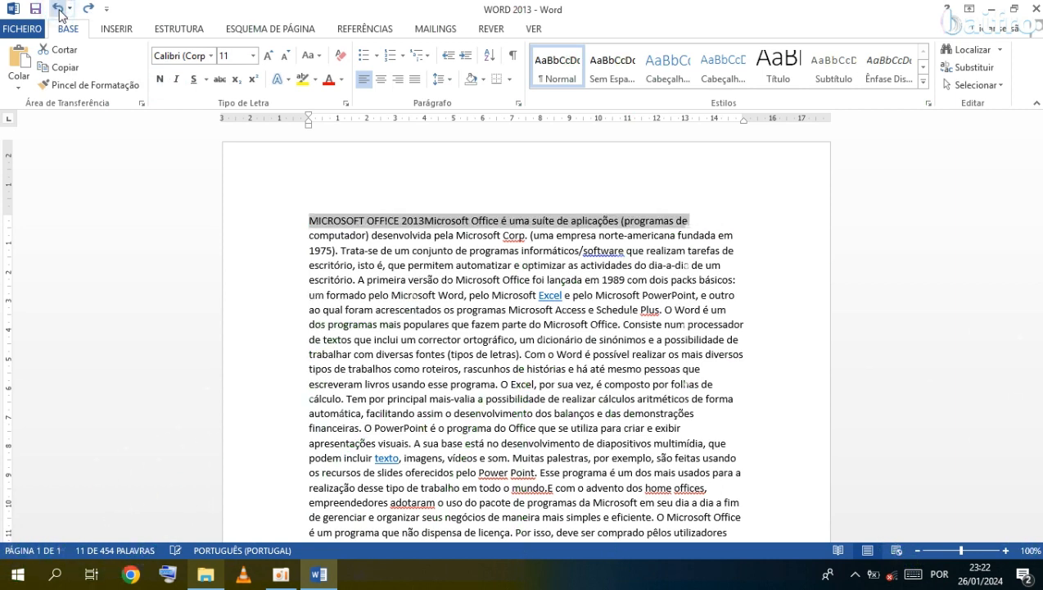
left_click(462, 250)
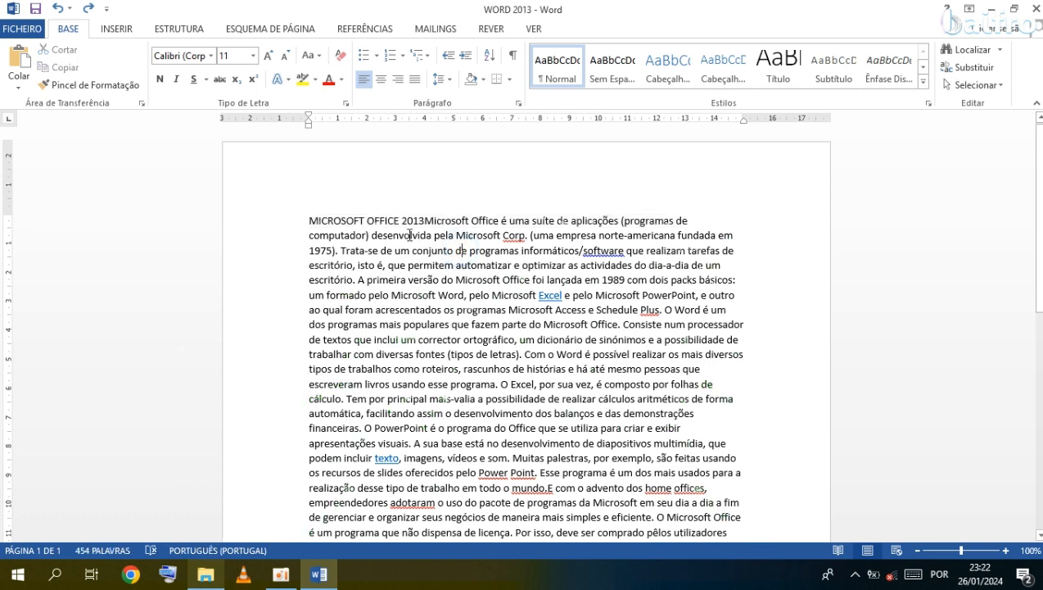
Format the first text line as bold, italic, underlined and red, and clear all that formatting
left_click_drag(311, 223, 692, 223)
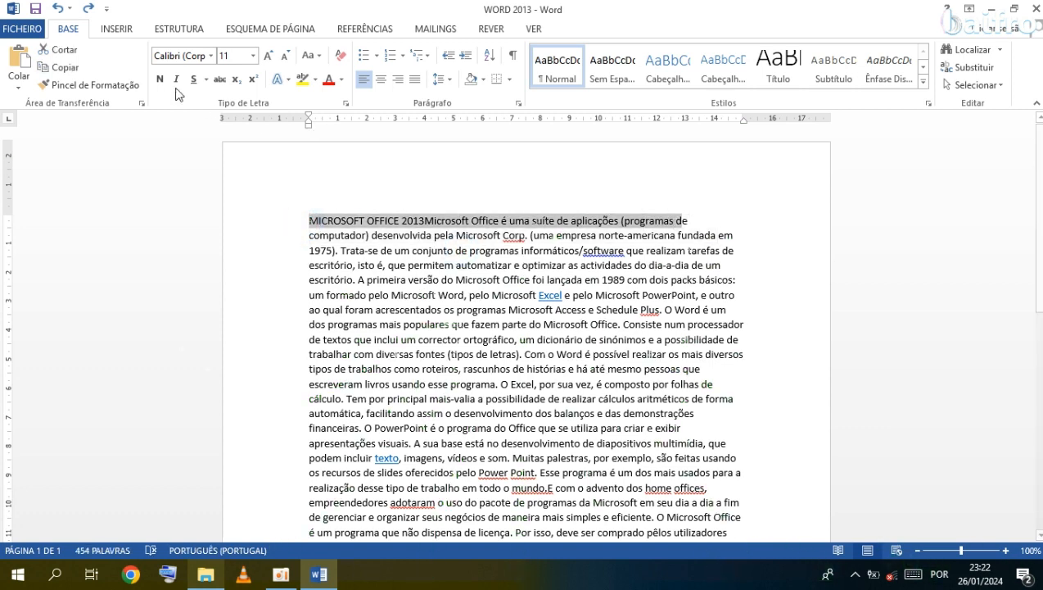
left_click(164, 85)
left_click(174, 85)
left_click(195, 79)
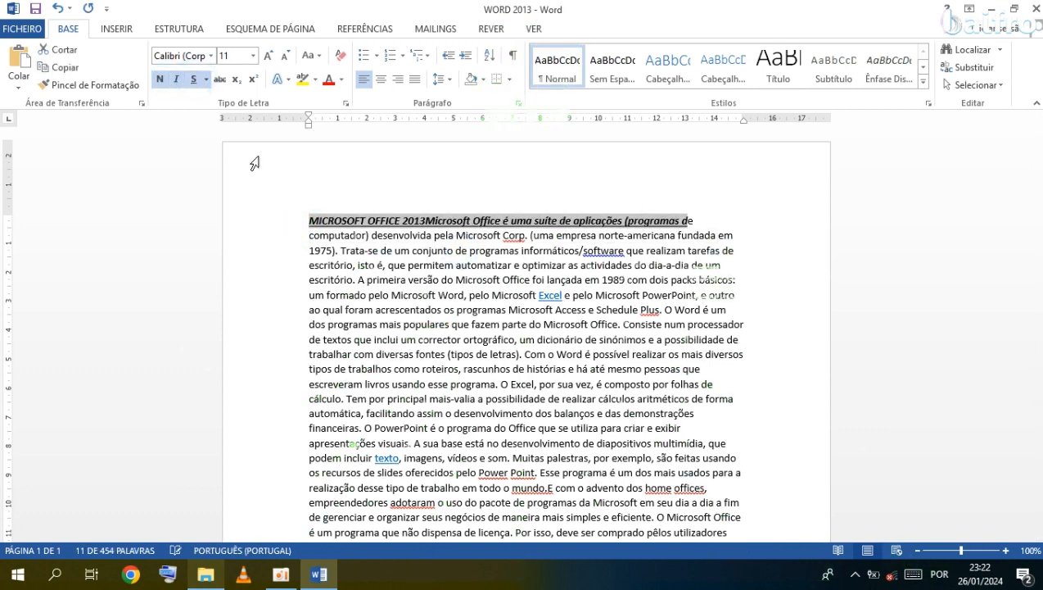
left_click(329, 79)
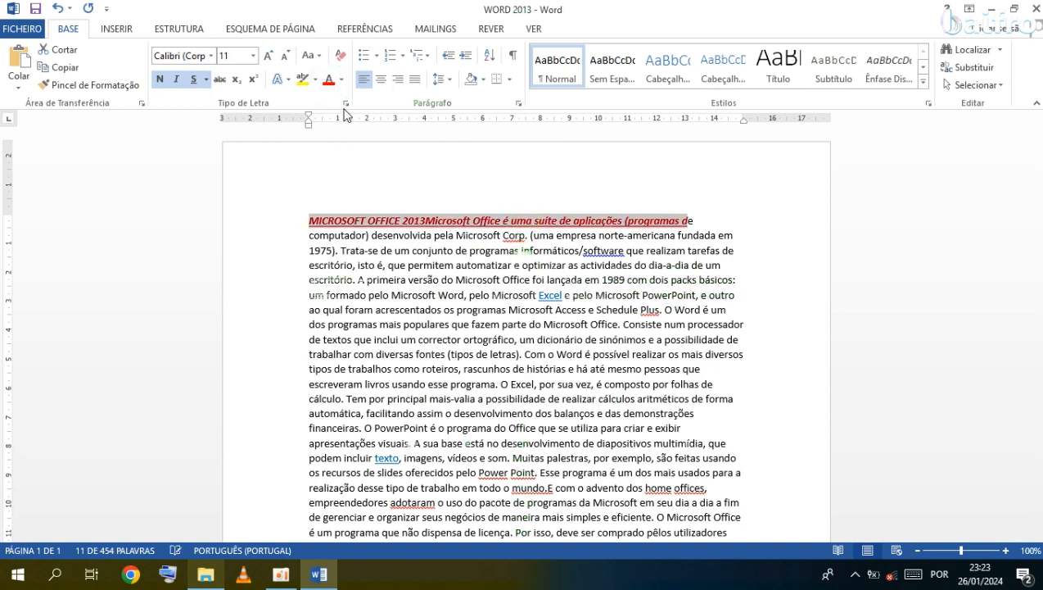
left_click(339, 59)
left_click(534, 279)
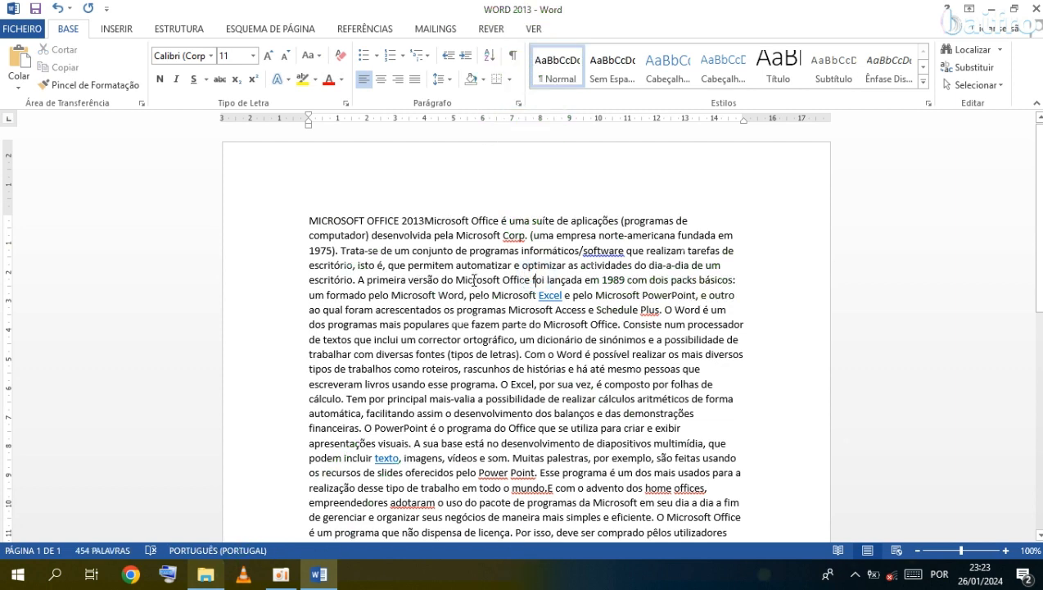
Place the cursor at the start of the text and open the bullet library (Biblioteca de Marcas de Lista) to examine its styles
left_click(308, 223)
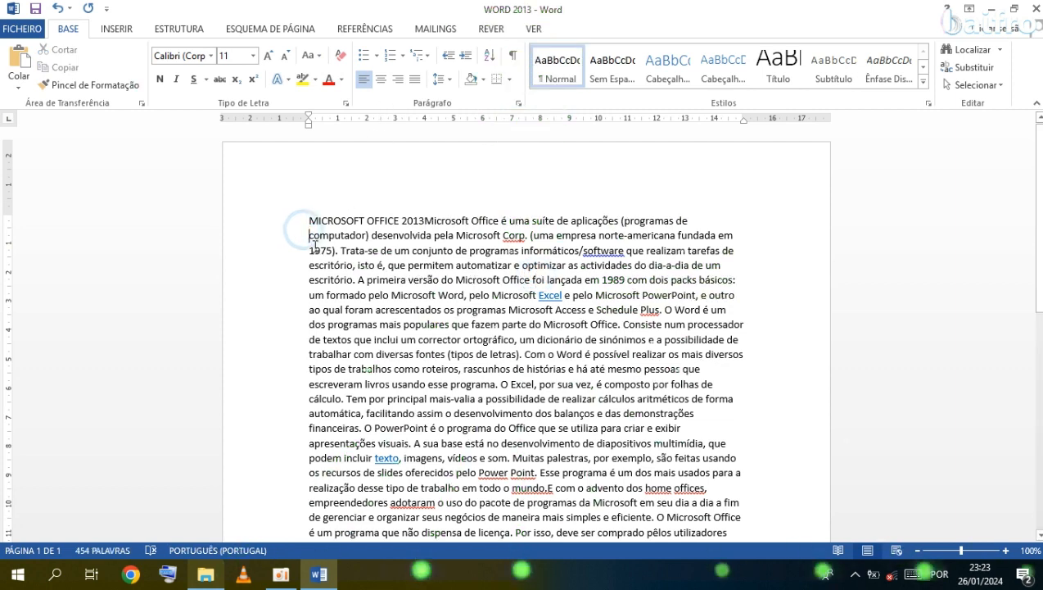
left_click(377, 56)
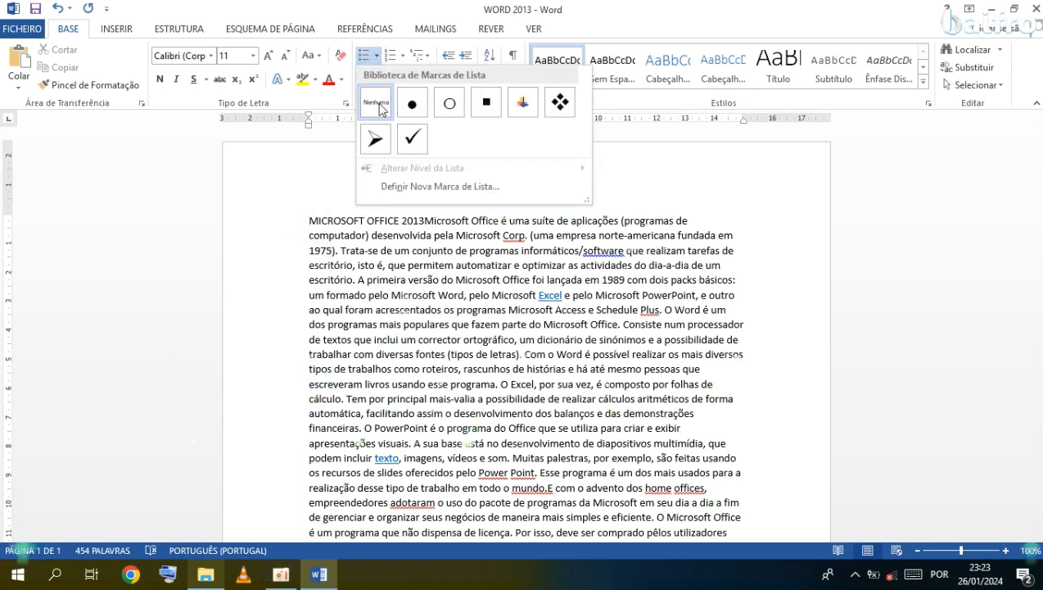
left_click(406, 250)
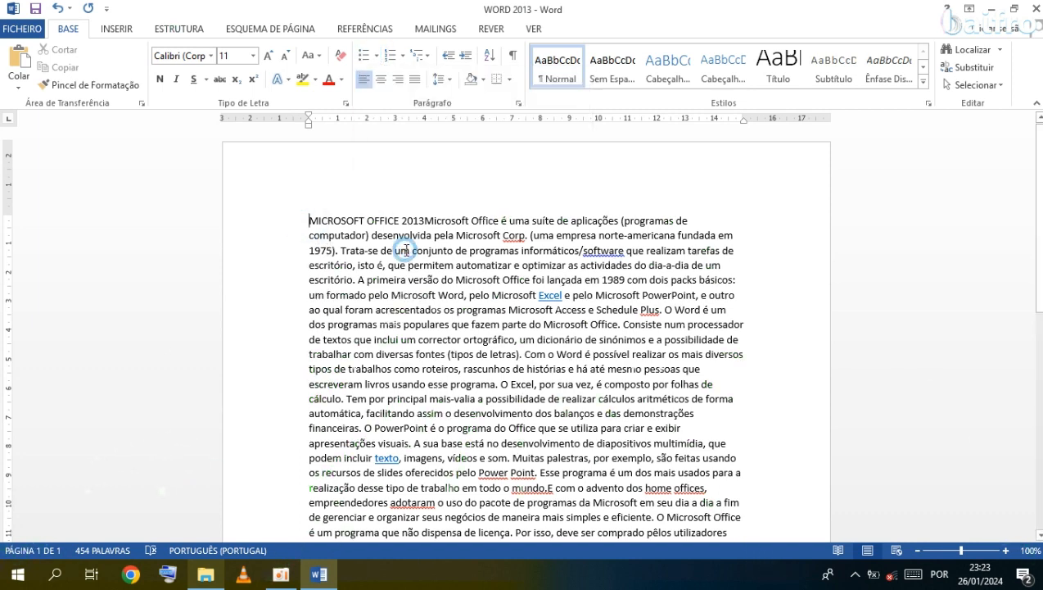
left_click(378, 57)
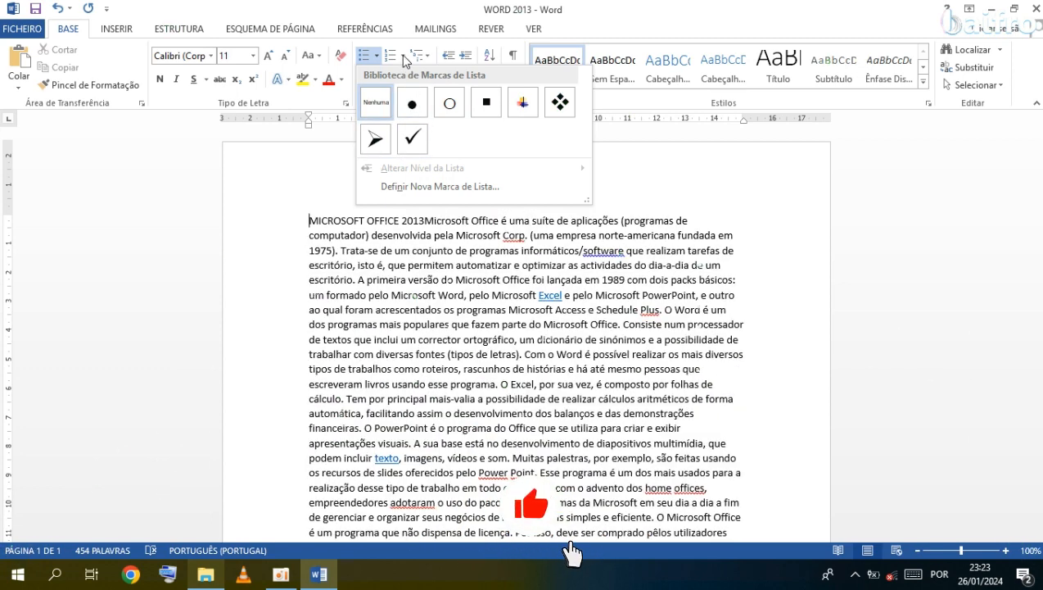
Examine the numbering library (Biblioteca de Numerações) and the multilevel list library (Biblioteca de Listas), leaving the text without a list
left_click(402, 55)
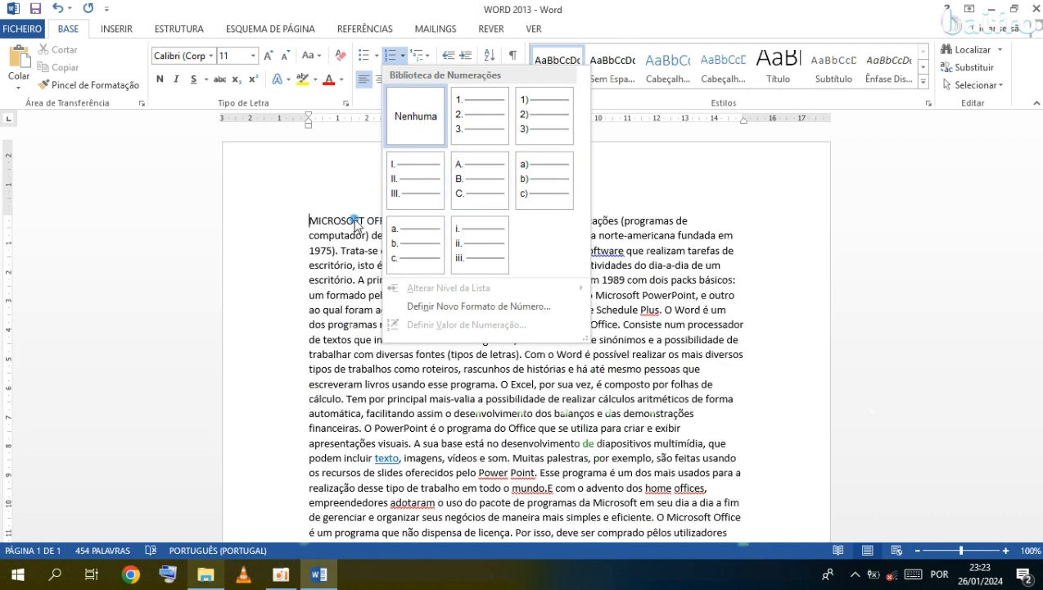
left_click(415, 116)
left_click(420, 55)
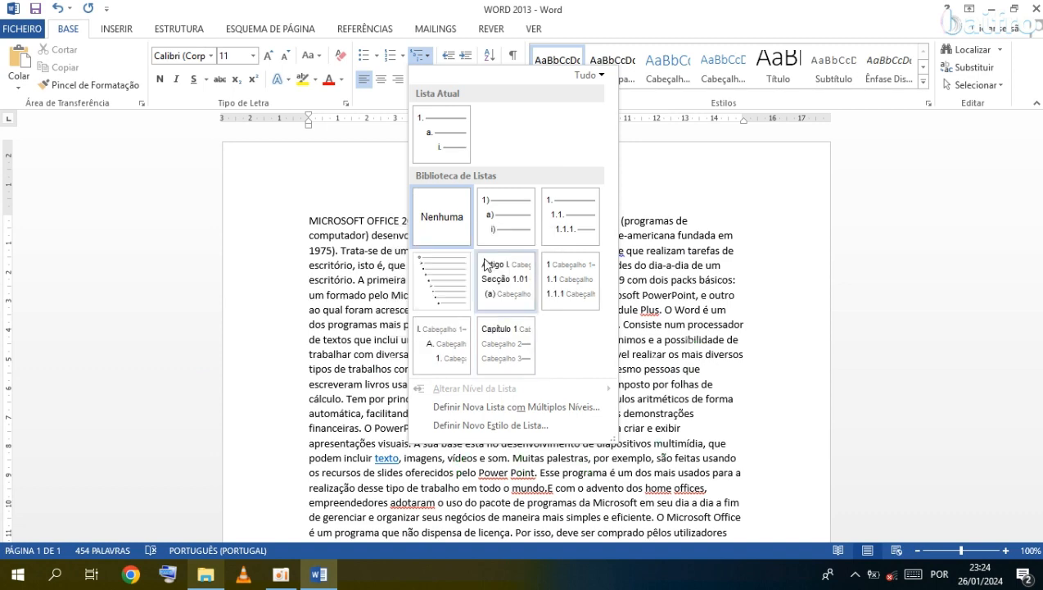
left_click(373, 275)
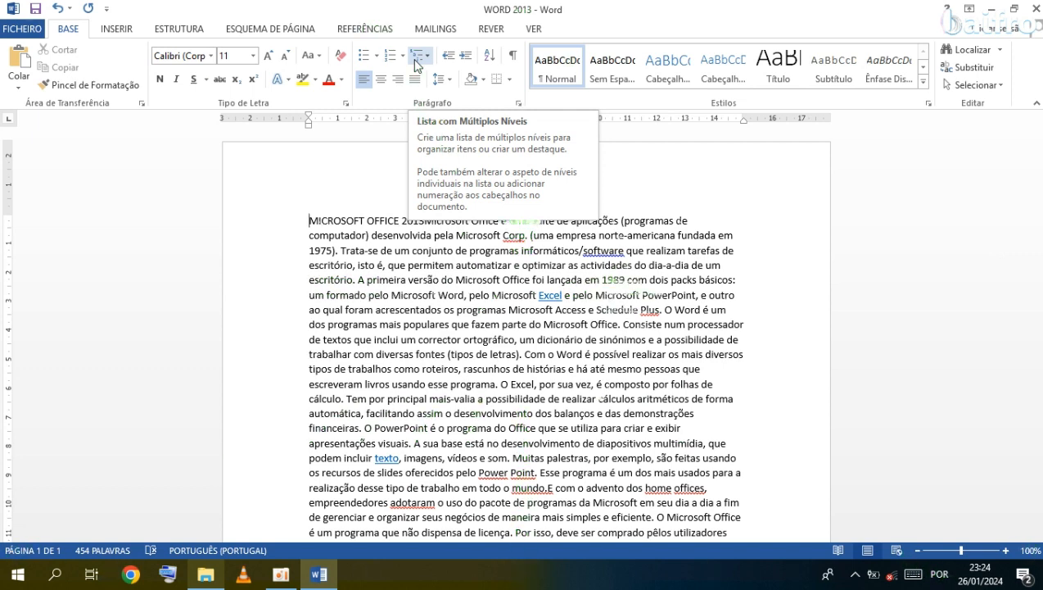
Increase the paragraph's left indent eight levels, to the 10 cm mark on the ruler
left_click(465, 56)
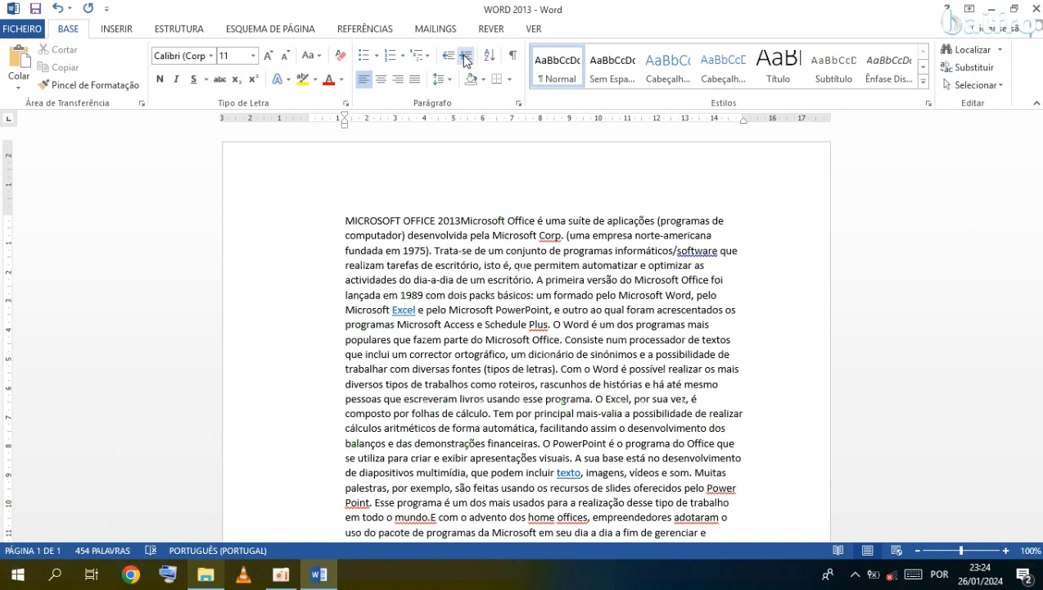
left_click(465, 57)
left_click(465, 56)
left_click(466, 57)
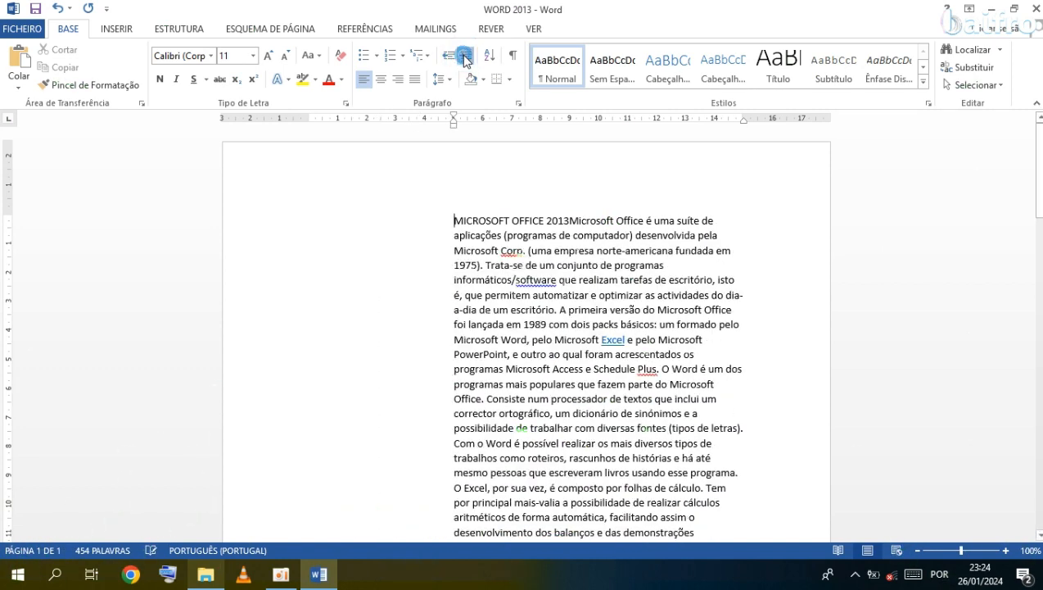
left_click(465, 57)
left_click(465, 56)
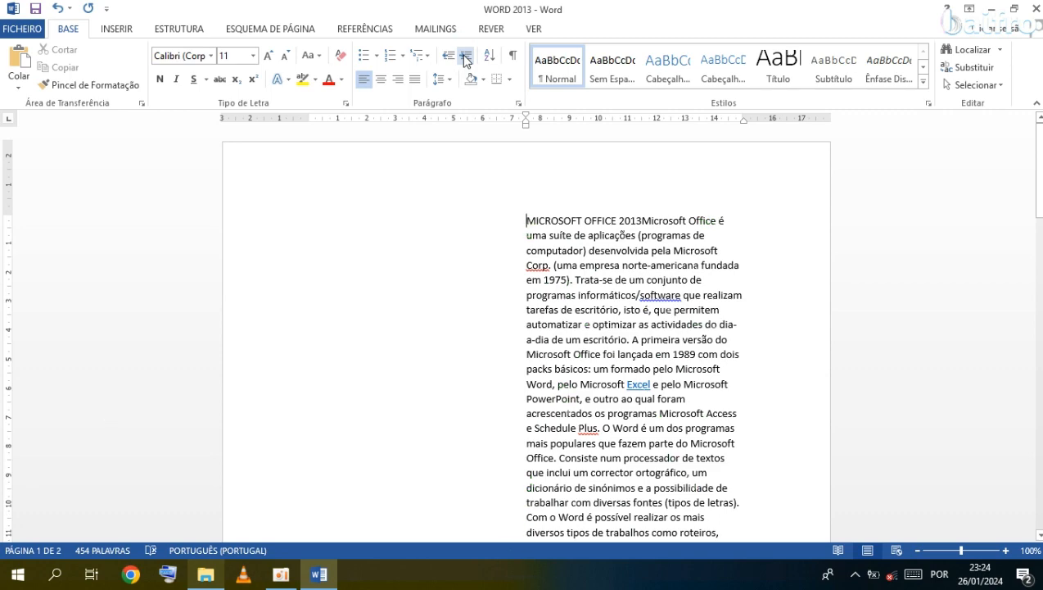
left_click(465, 57)
left_click(466, 56)
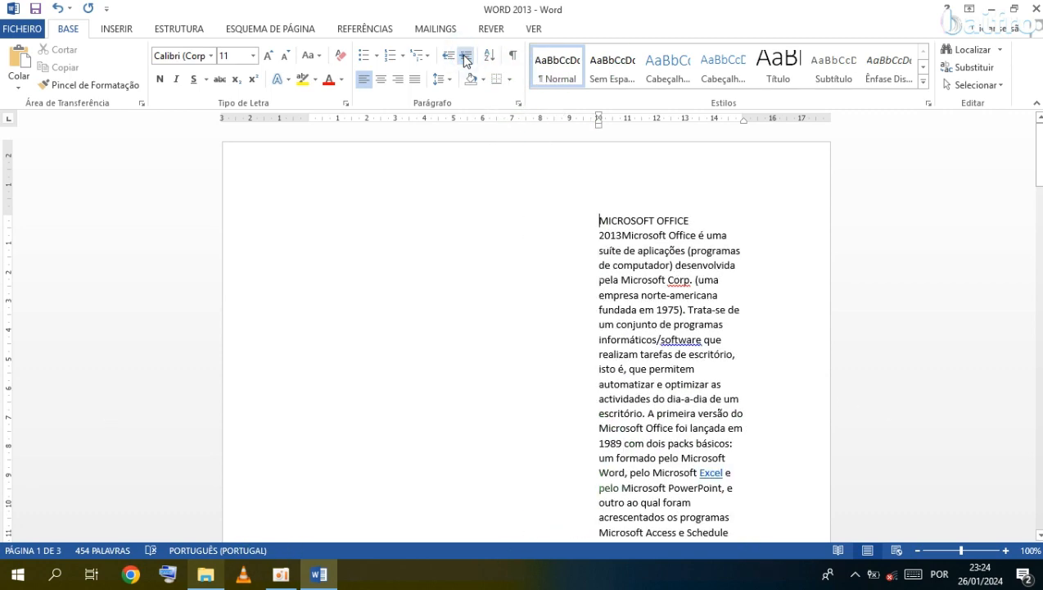
Decrease the paragraph's indent step by step until the text is back at the left margin
left_click(449, 57)
left_click(449, 57)
left_click(449, 58)
left_click(449, 57)
left_click(448, 58)
left_click(449, 57)
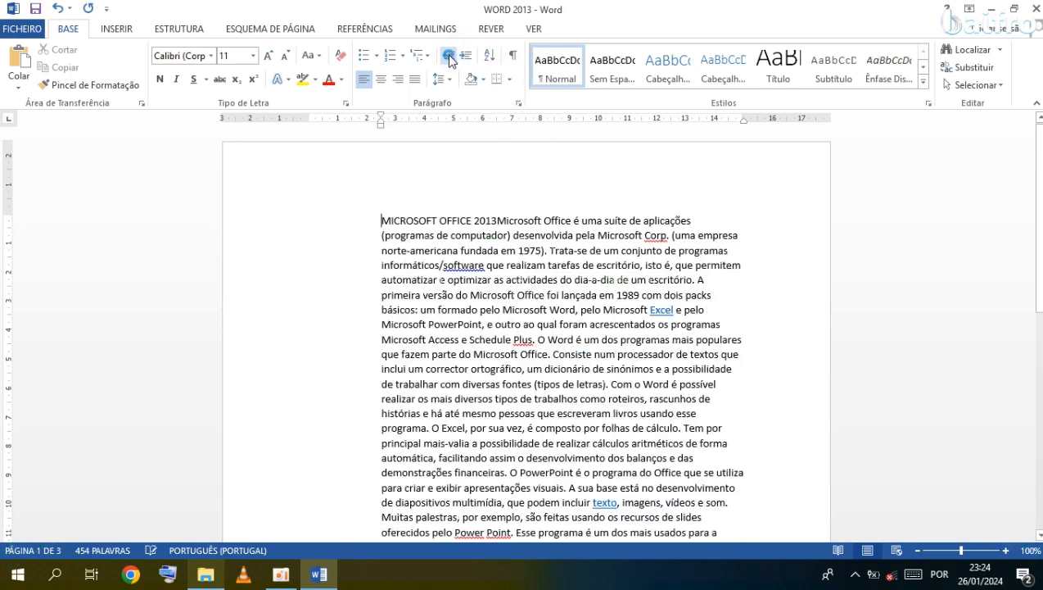
left_click(449, 57)
left_click(449, 57)
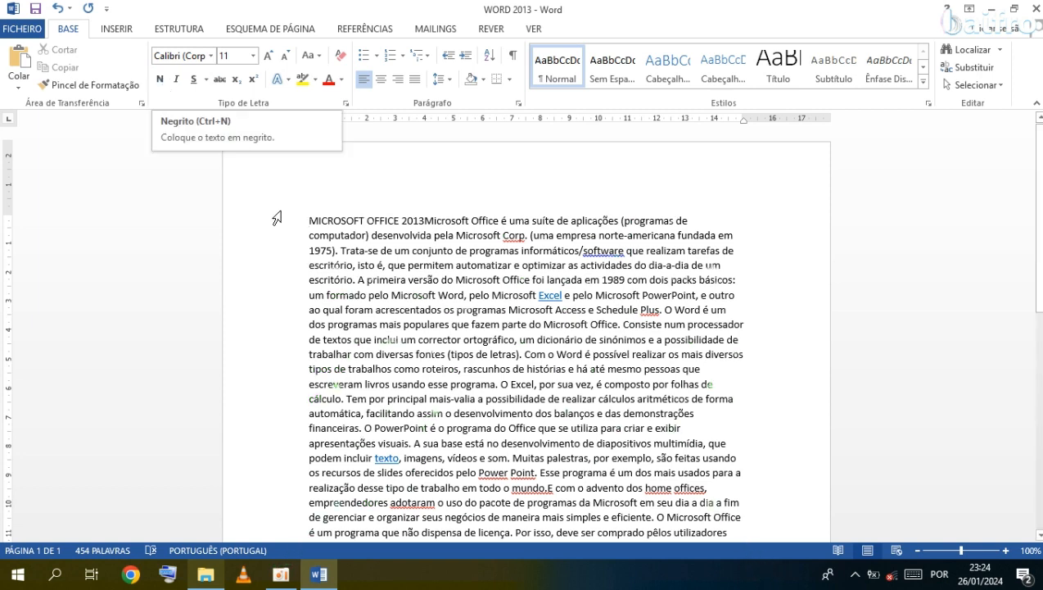
Format the text from the beginning through "criar e exibir" as bold, italic, underlined and struck through
left_click_drag(308, 220, 692, 426)
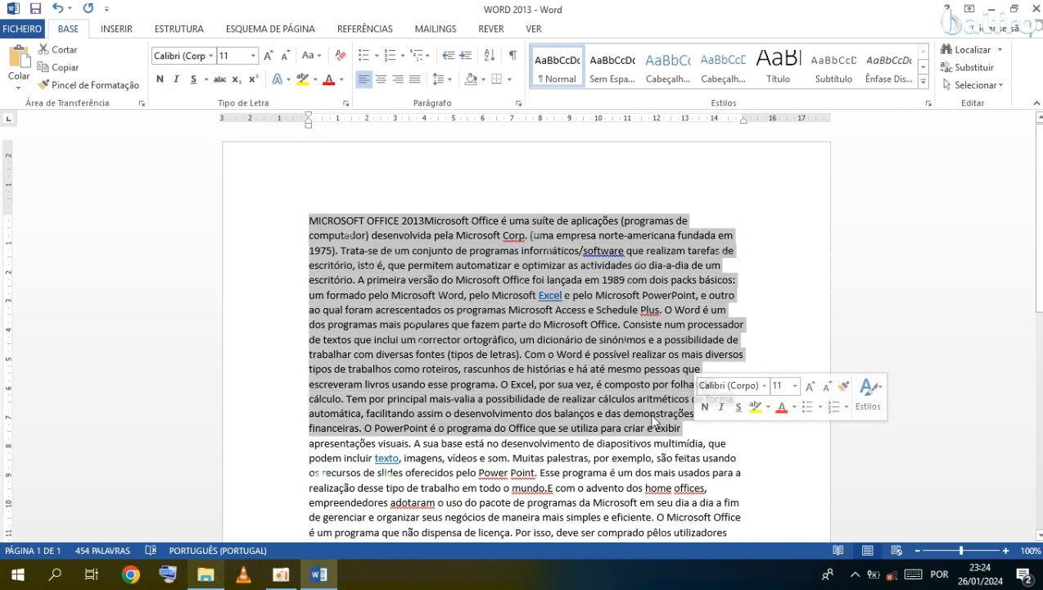
left_click(160, 80)
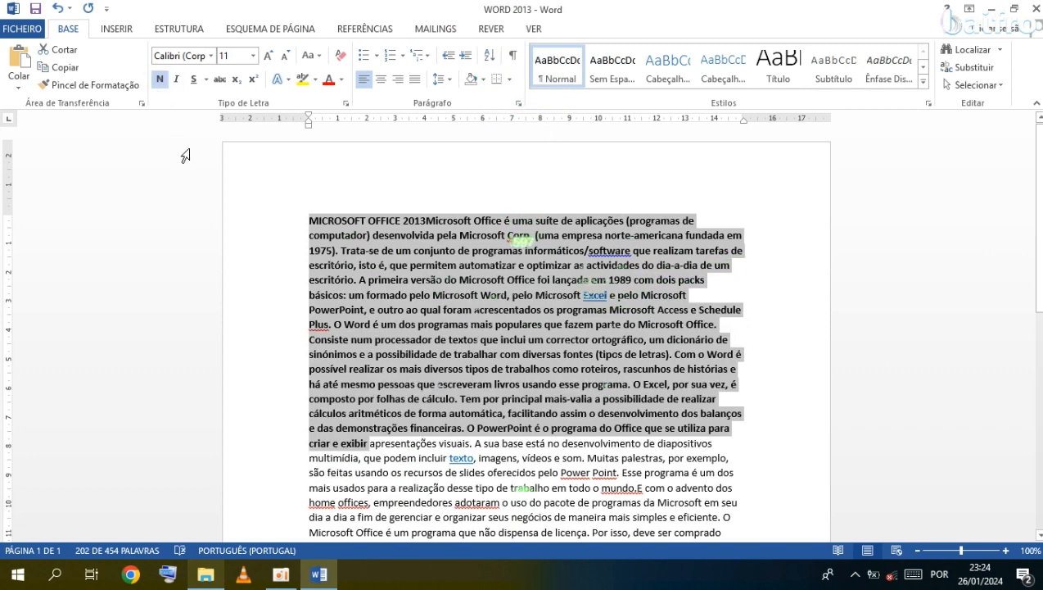
left_click(176, 81)
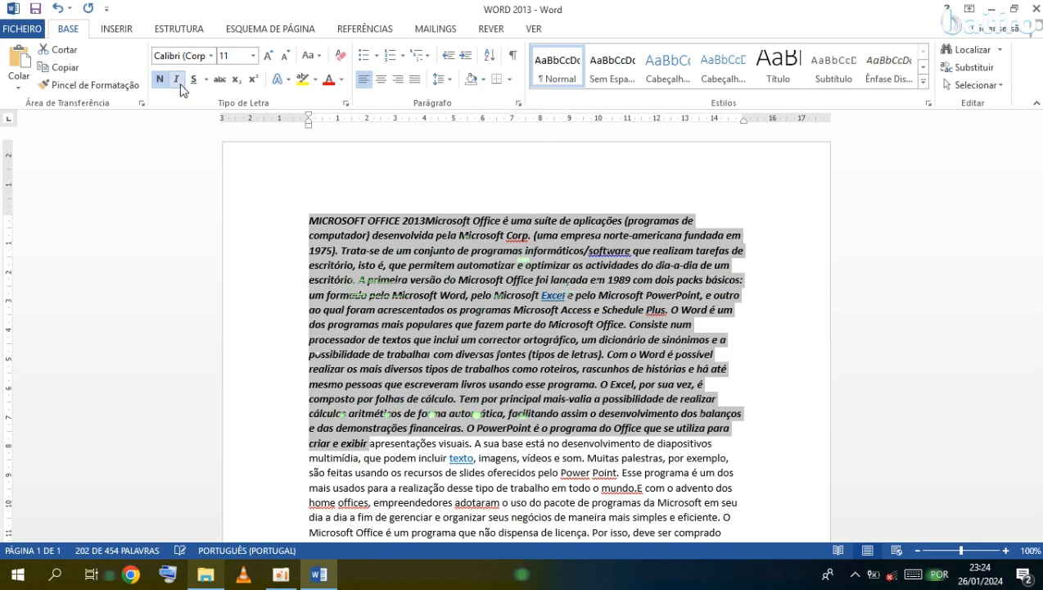
left_click(193, 81)
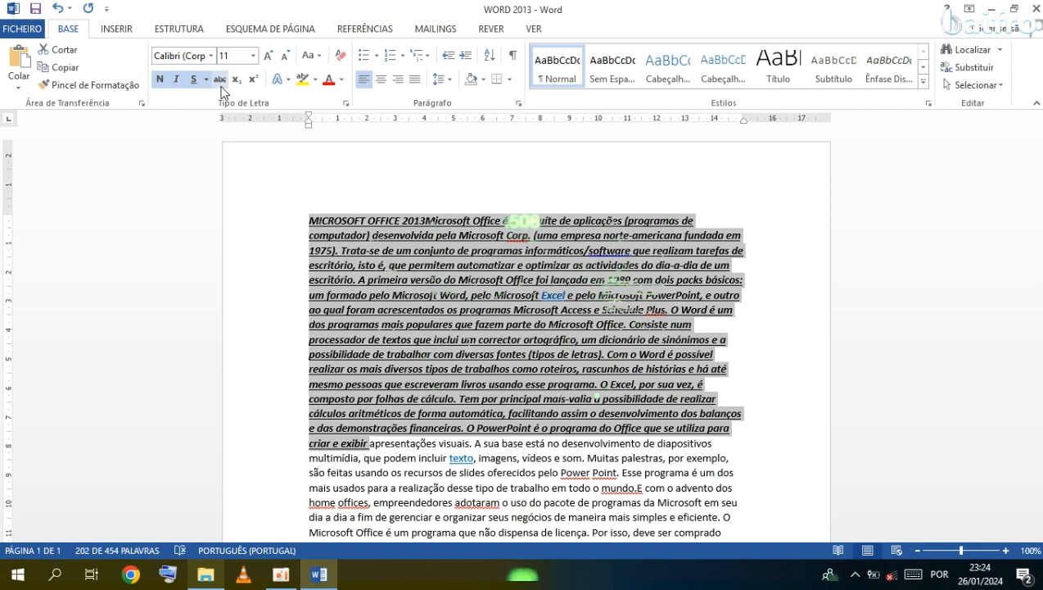
left_click(221, 84)
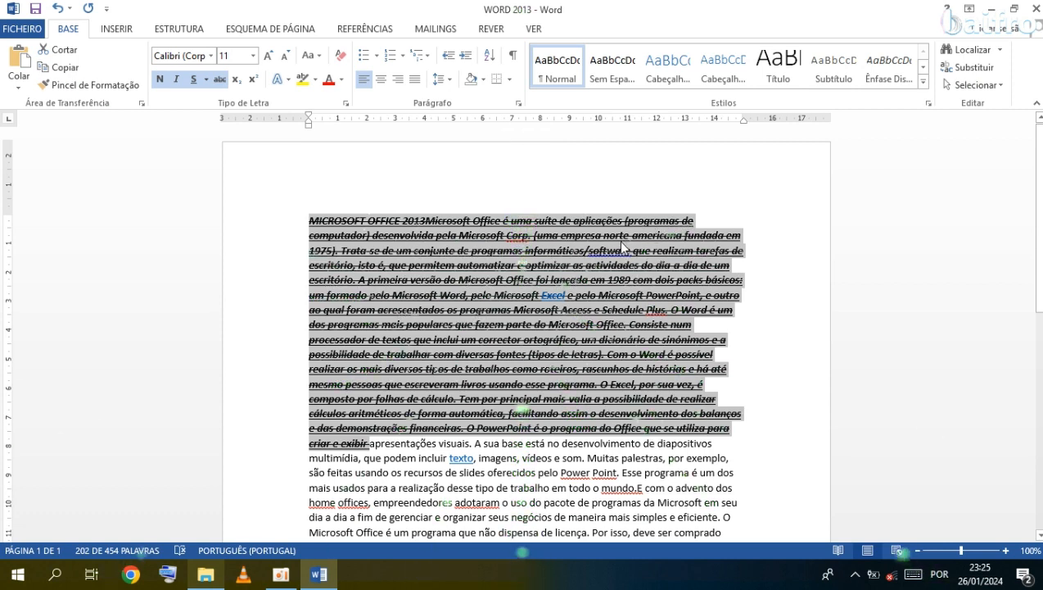
Remove the strikethrough, underline, italic and bold from the passage ending in "criar e exibir", and deselect it
left_click(220, 79)
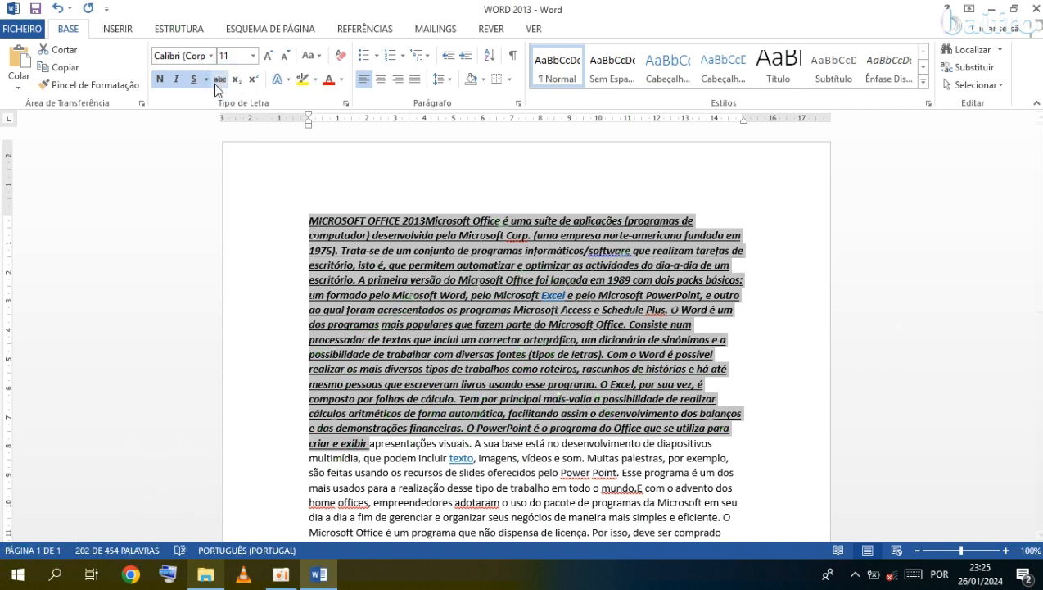
left_click(194, 81)
left_click(176, 78)
left_click(159, 79)
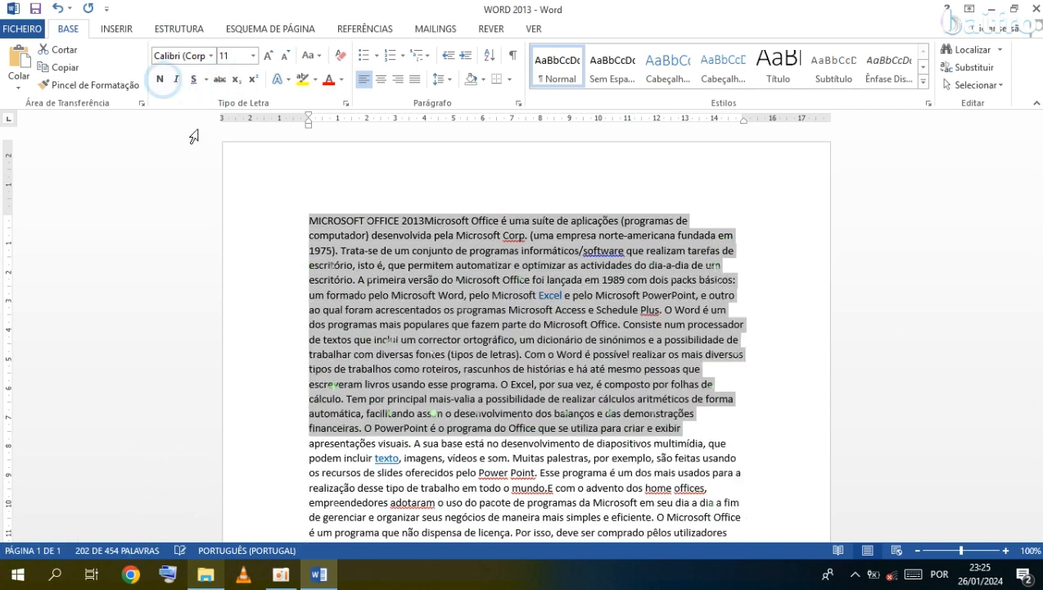
left_click(491, 295)
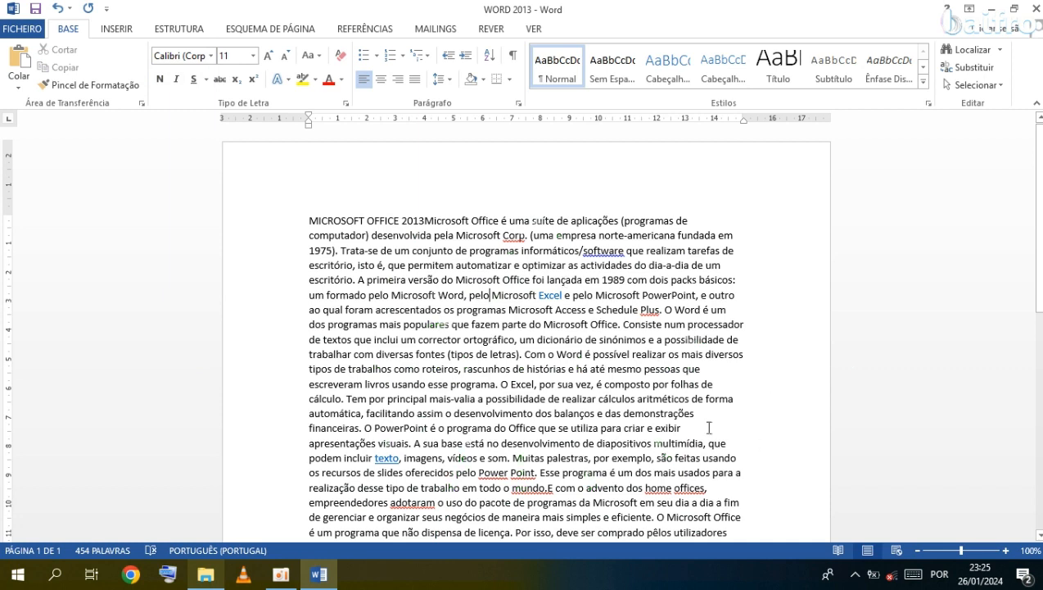
Insert a new line above the text, enter "5 1" on it and strike through the 5
left_click(308, 219)
key("Return")
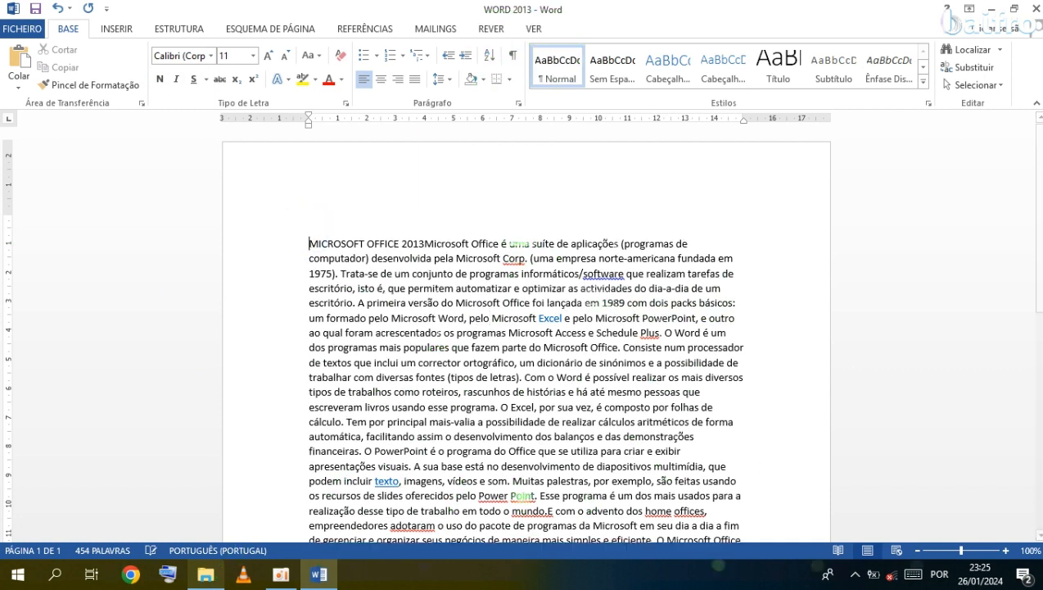
type("5")
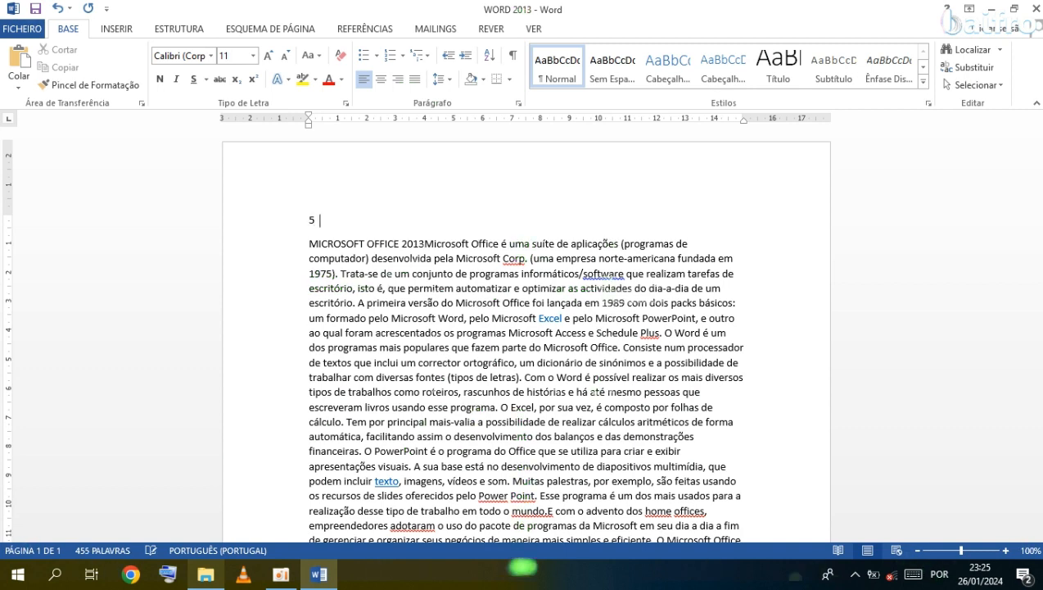
type(" 1")
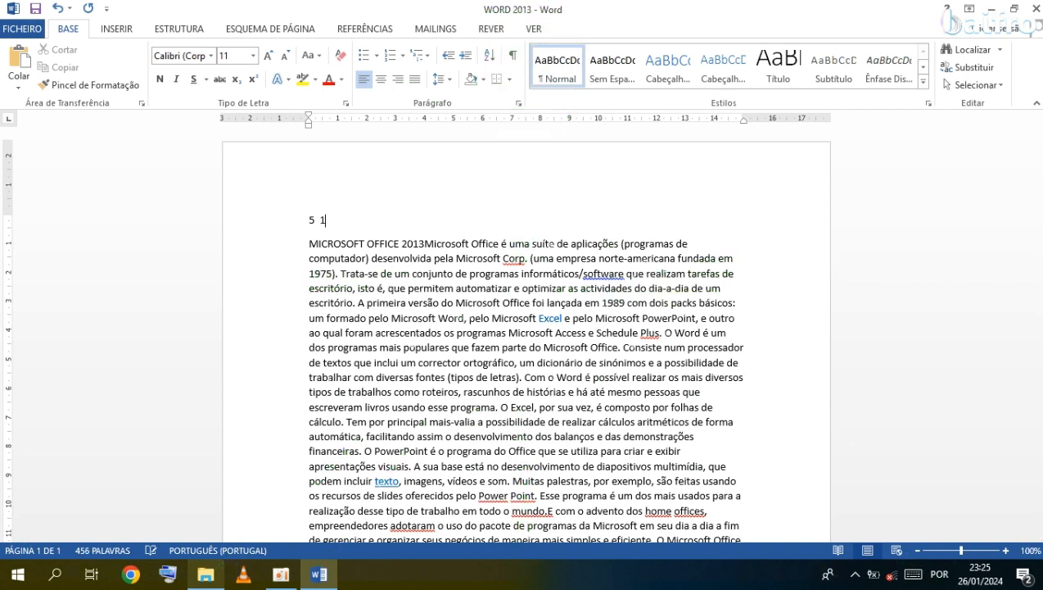
double_click(312, 219)
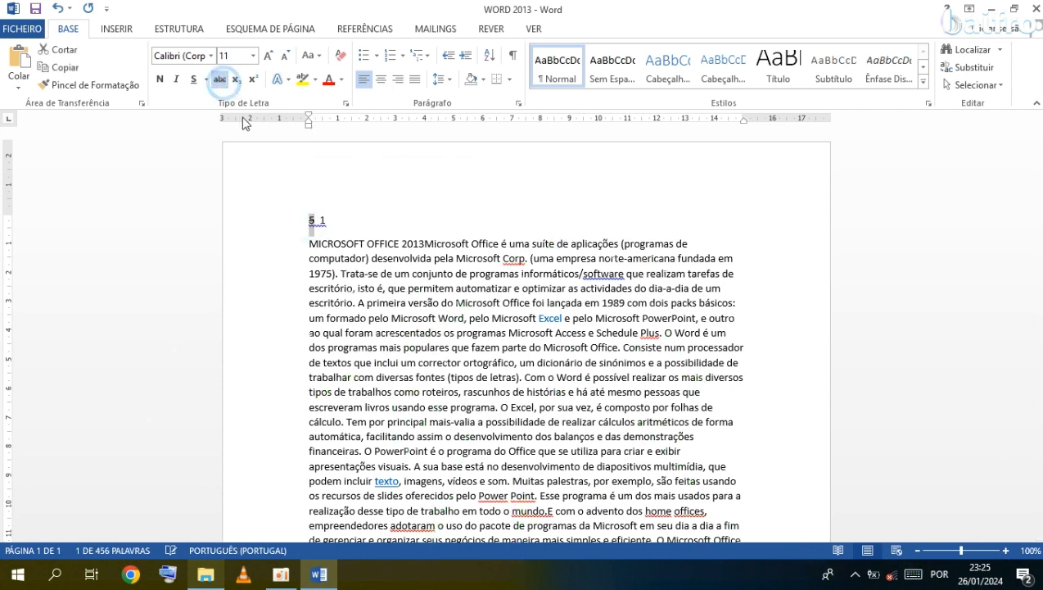
left_click(220, 79)
left_click(362, 273)
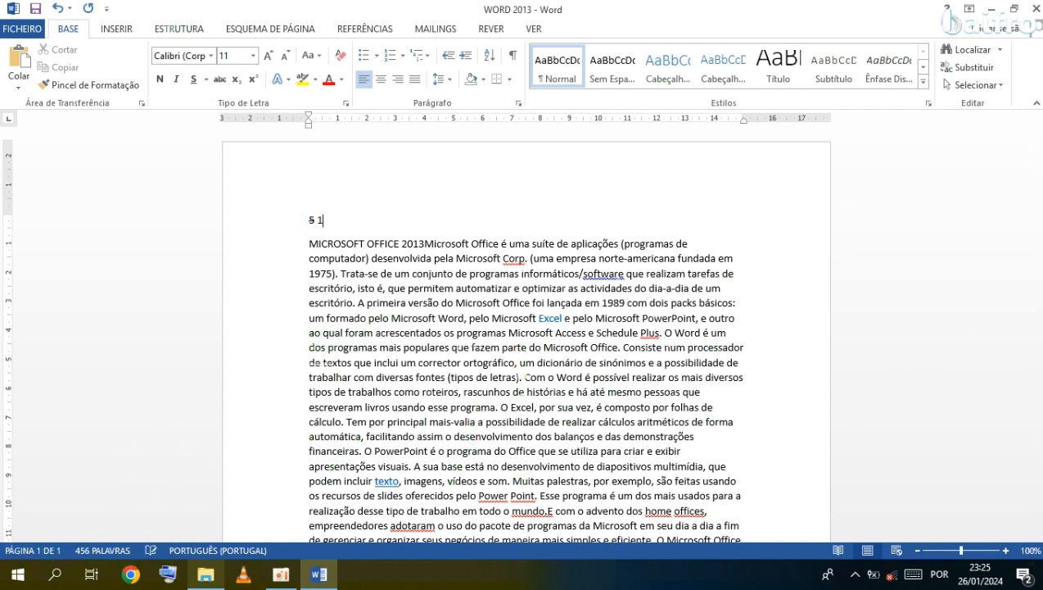
Join the numbers on the first line into "510" and apply strikethrough to the whole number
left_click(318, 219)
key("BackSpace")
double_click(328, 220)
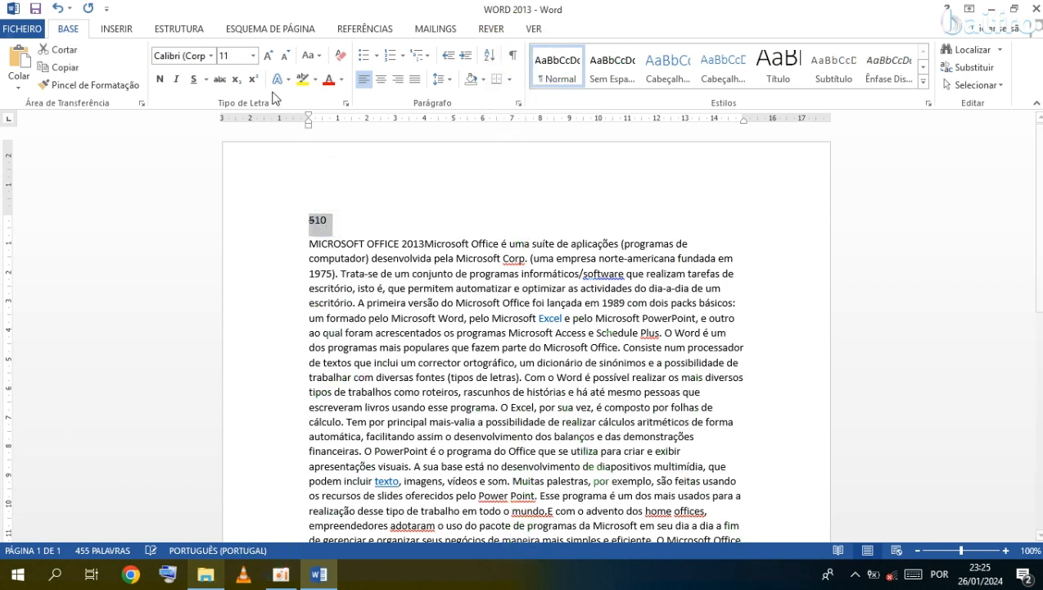
left_click(220, 79)
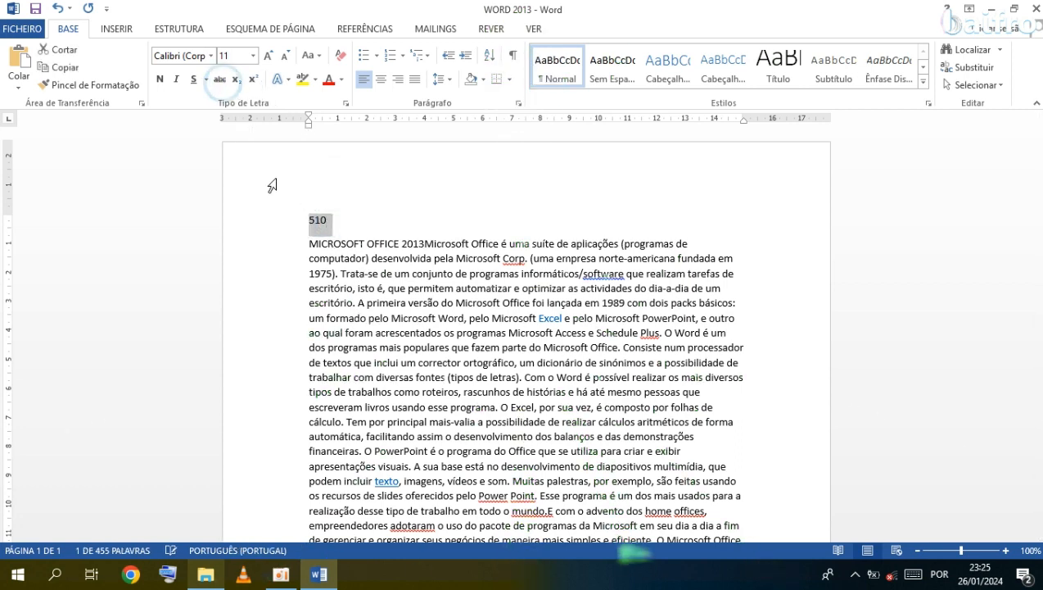
left_click(220, 79)
left_click(352, 289)
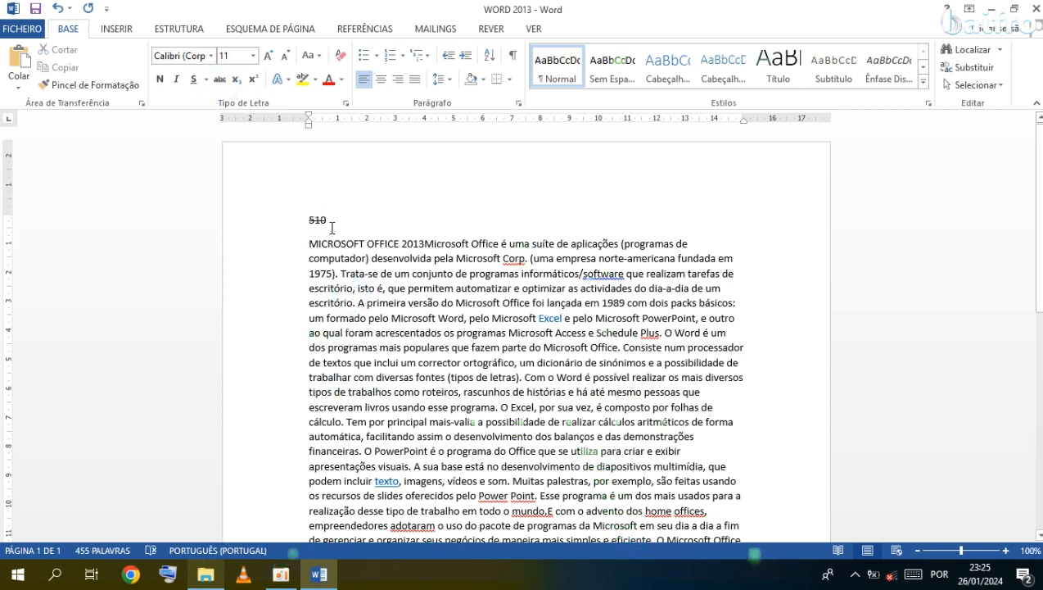
Undo the strikethrough and the inserted number line so that the document starts with the original text
left_click(58, 10)
left_click(59, 10)
left_click(59, 10)
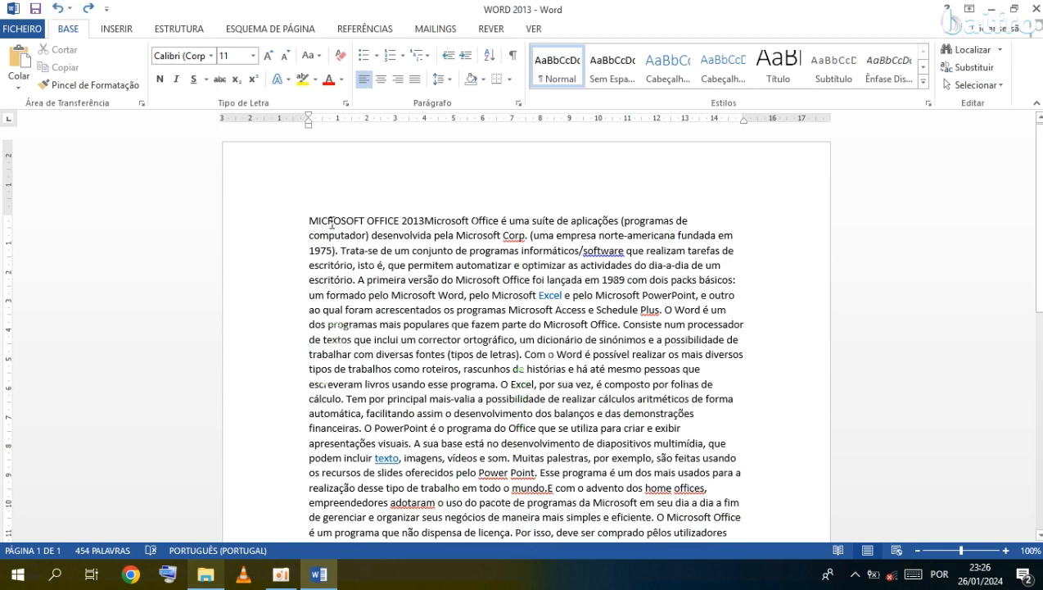
Format the text from the beginning through "e das demonstrações" as bold, italic, underlined and struck through
left_click_drag(308, 219, 694, 414)
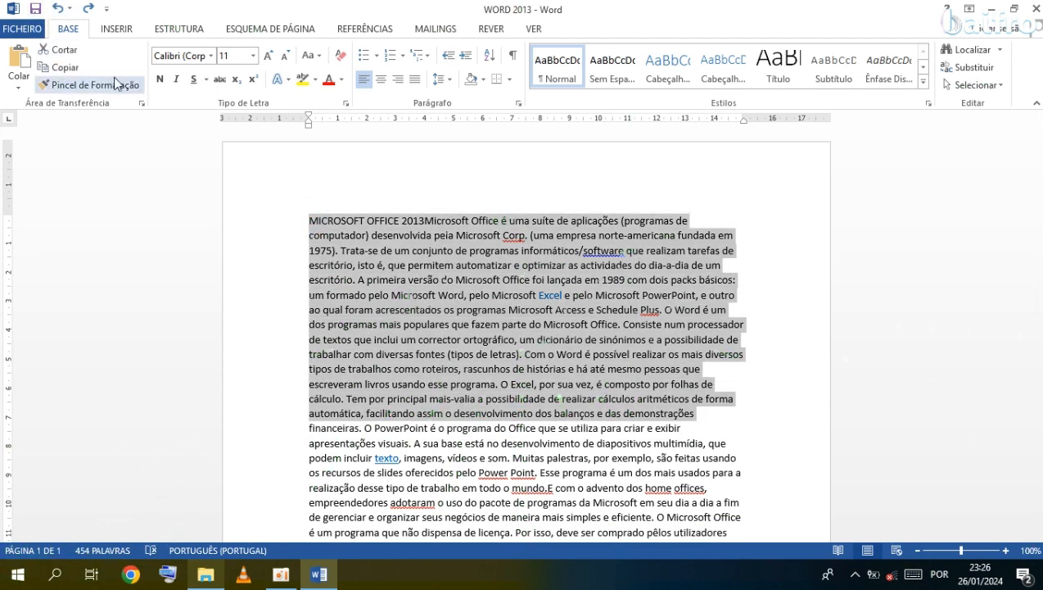
left_click(160, 79)
left_click(176, 79)
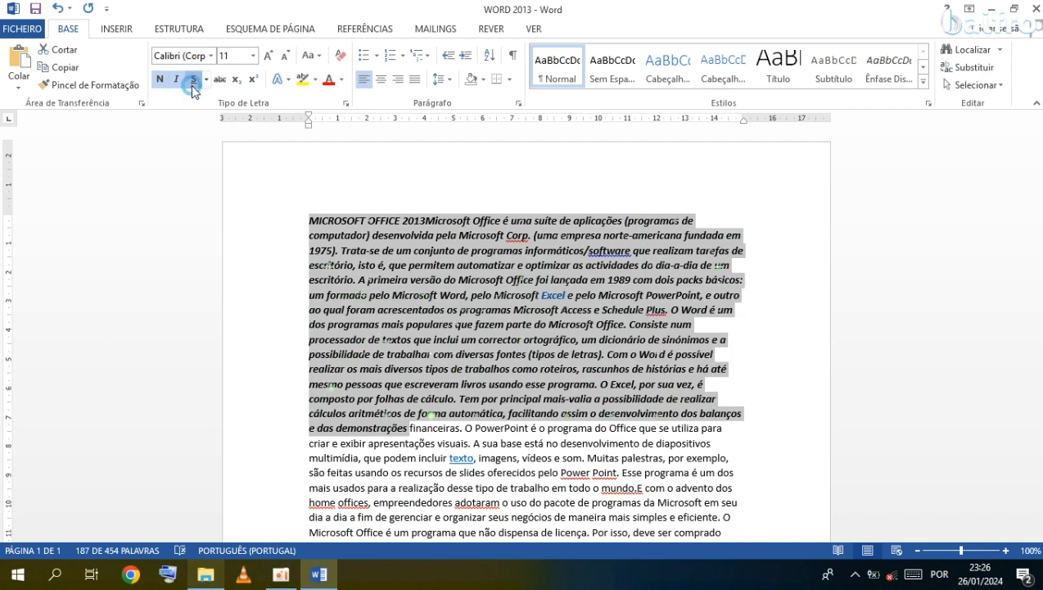
left_click(192, 84)
left_click(219, 80)
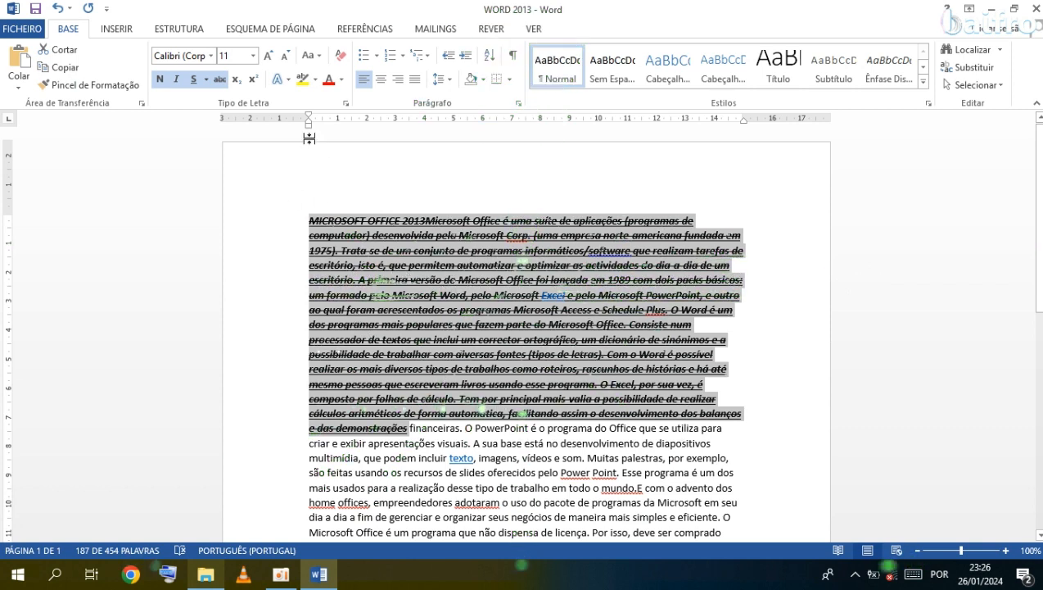
Remove the strikethrough, underline, italic and bold from the passage ending in "e das demonstrações", and deselect it
left_click(220, 79)
left_click(193, 78)
left_click(175, 79)
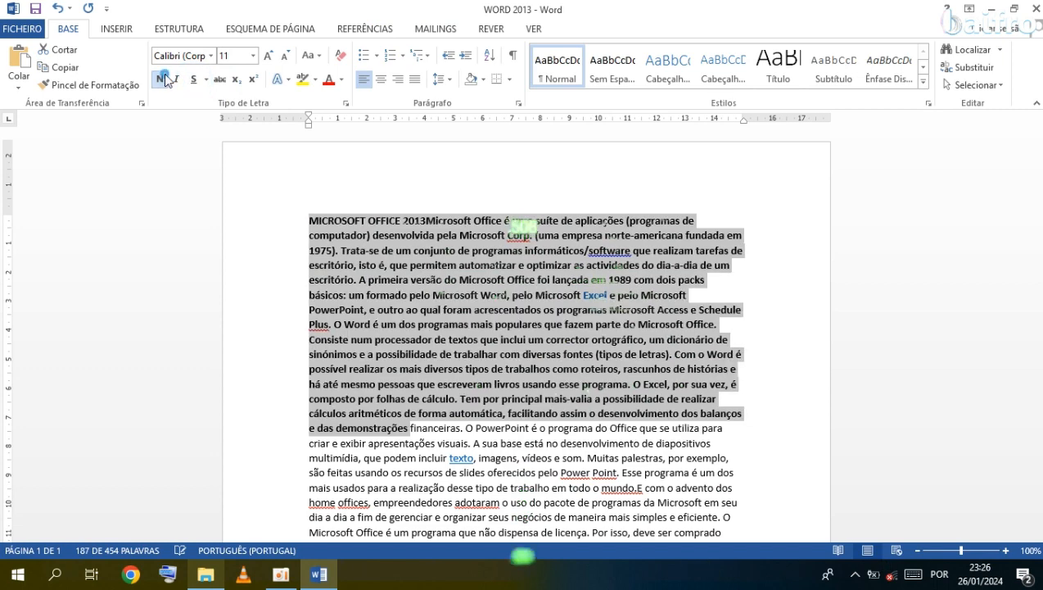
left_click(165, 79)
left_click(470, 304)
Insert two lines above the text and write the formula H₂O on the first, with only the 2 as subscript
left_click(309, 220)
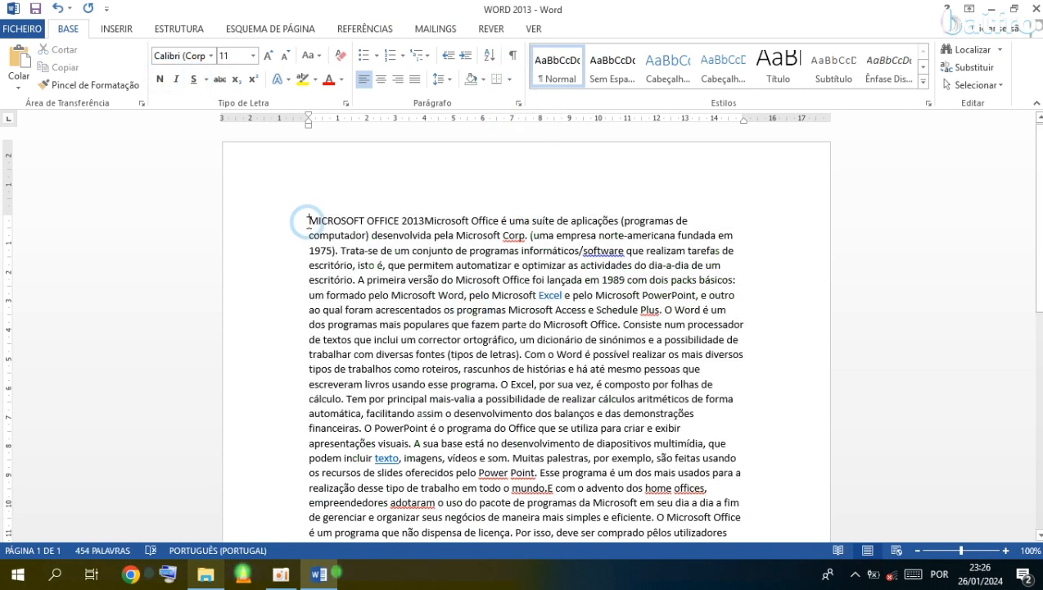
key("Return")
key("Return")
left_click(311, 226)
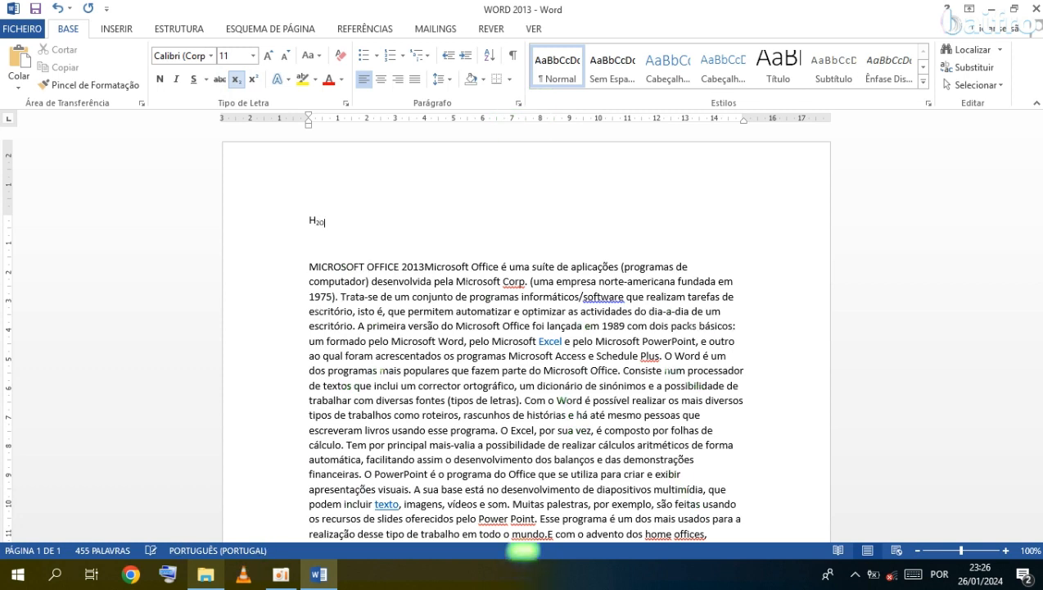
type("0")
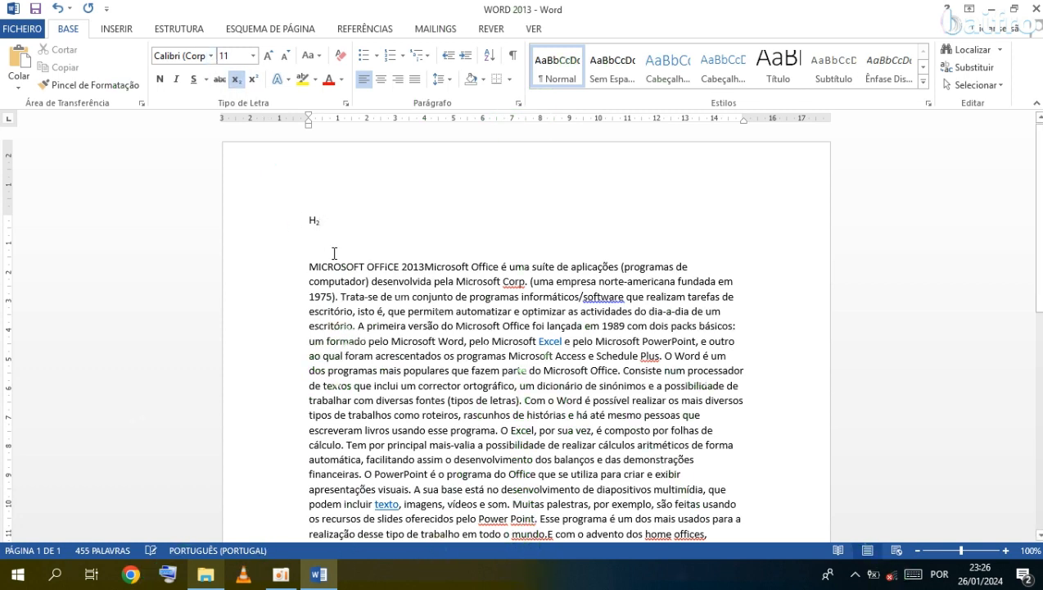
left_click(236, 80)
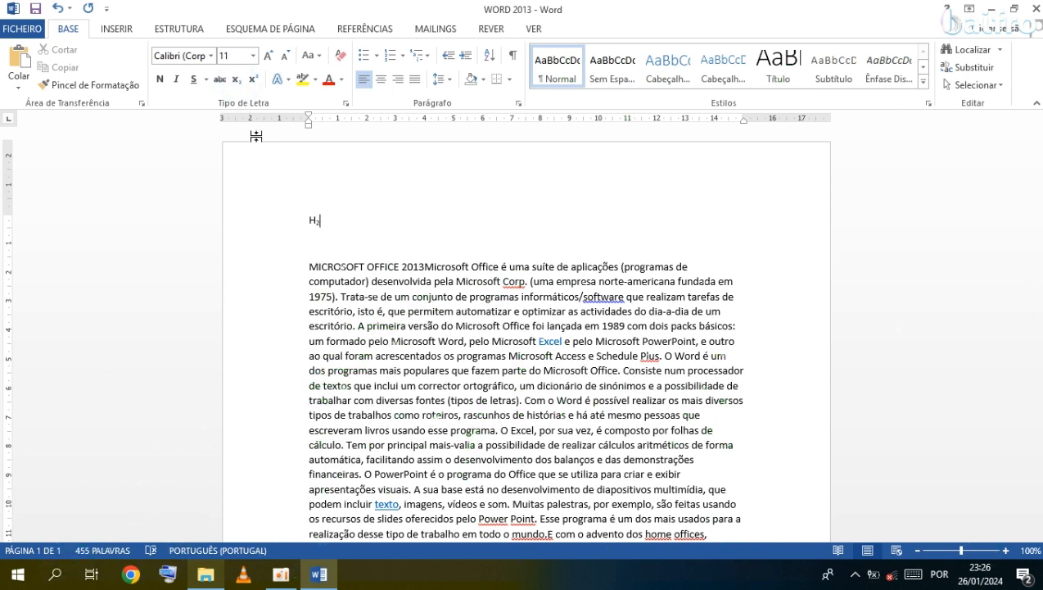
type("O")
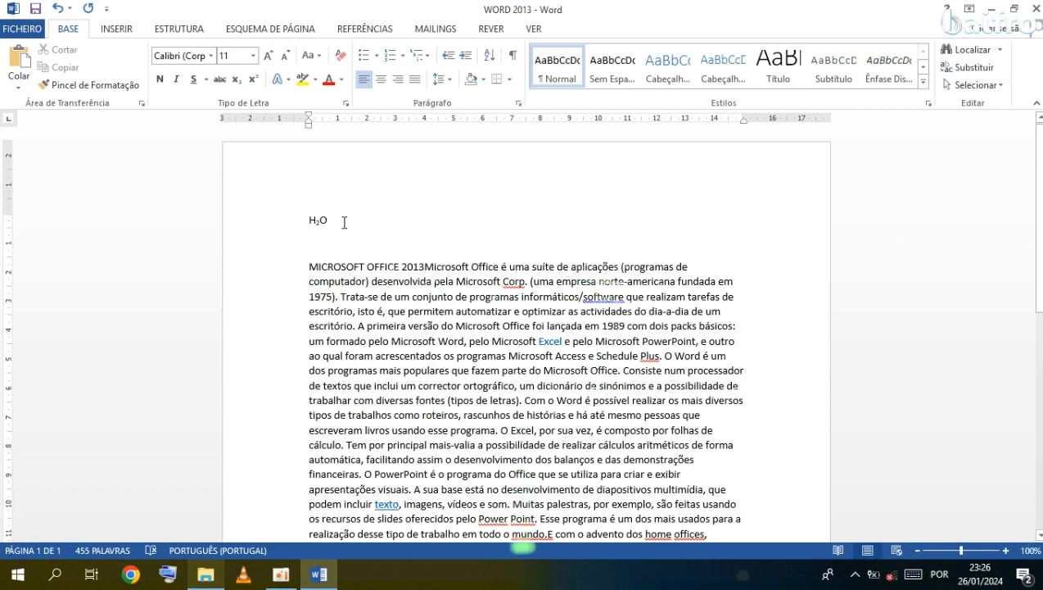
Add the formula CO₂ after H₂O on the first line, with only the 2 as subscript
type(" CO")
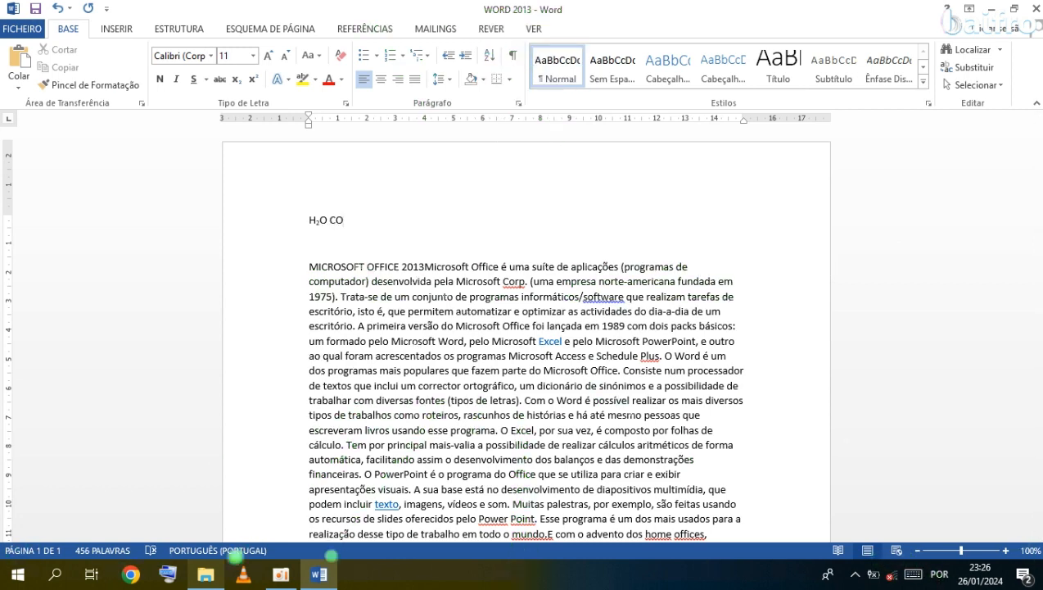
left_click(240, 85)
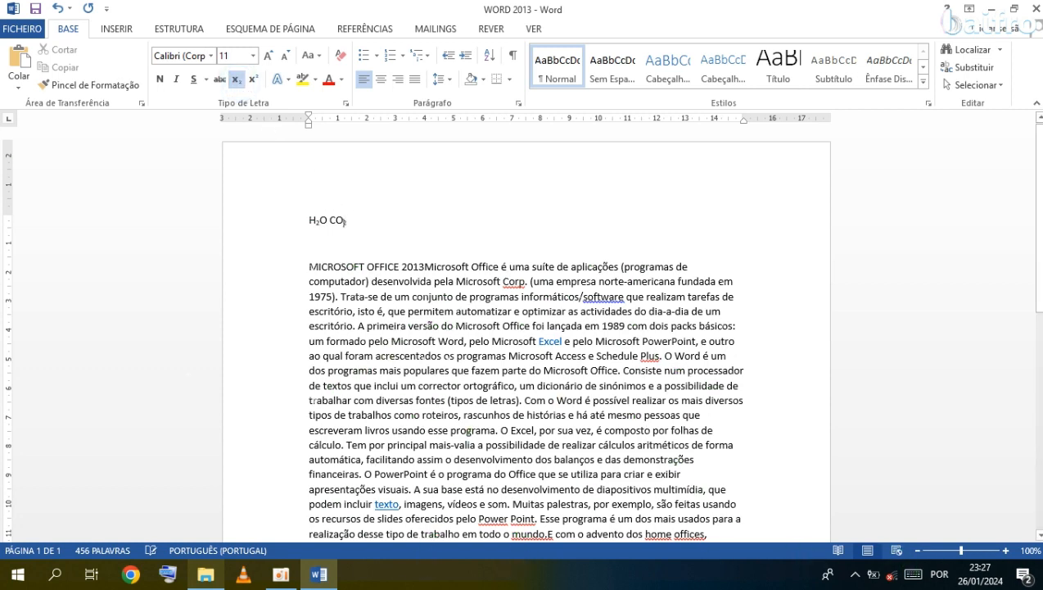
type("2")
left_click(389, 240)
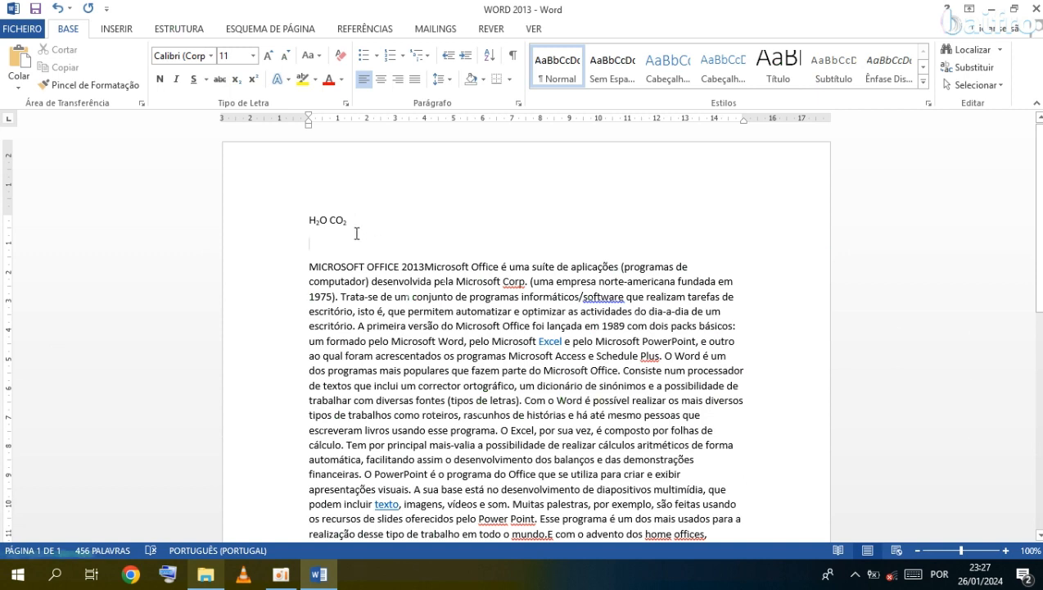
Write a run of sample letters in subscript directly after CO₂ and delete them again
left_click(354, 223)
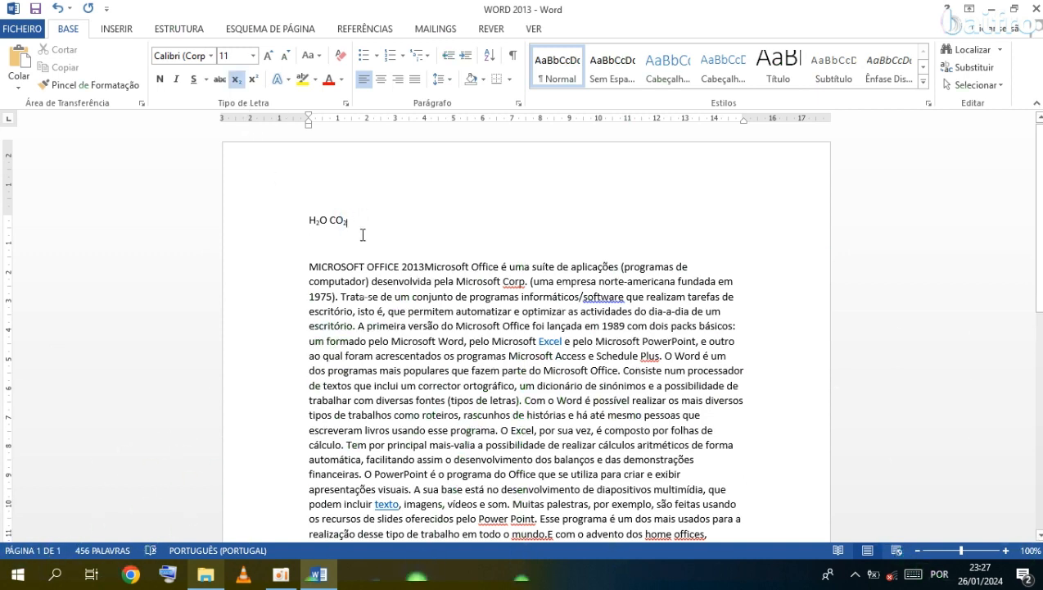
type("YUDFHDHI")
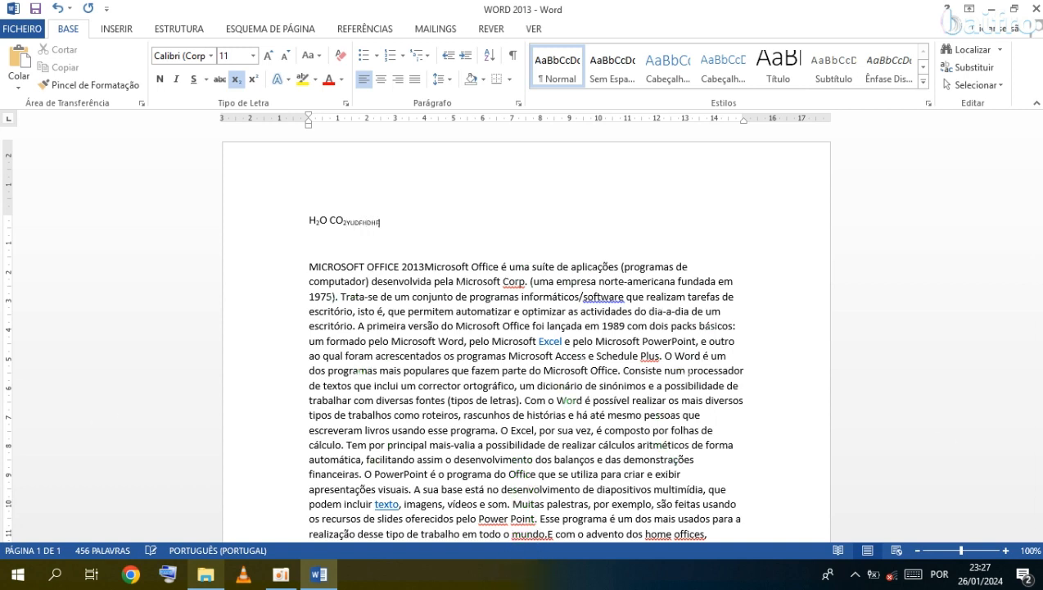
type("FKJKDD")
key("BackSpace")
key("BackSpace")
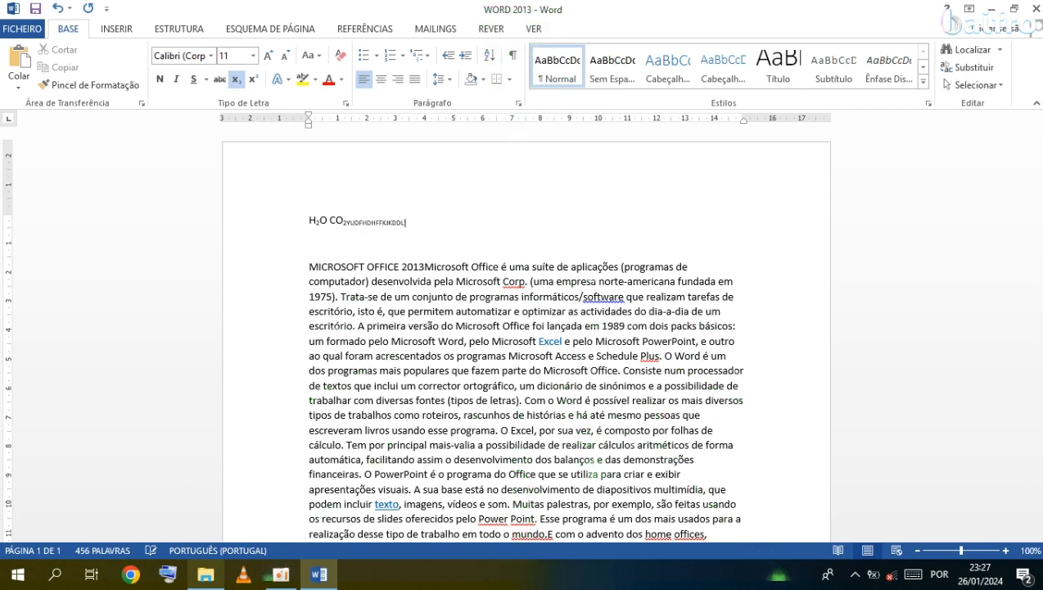
key("BackSpace")
key("BackSpace")
key("BackSpace")
key("BackSpace")
key("BackSpace")
key("BackSpace")
key("BackSpace")
key("BackSpace")
key("BackSpace")
key("BackSpace")
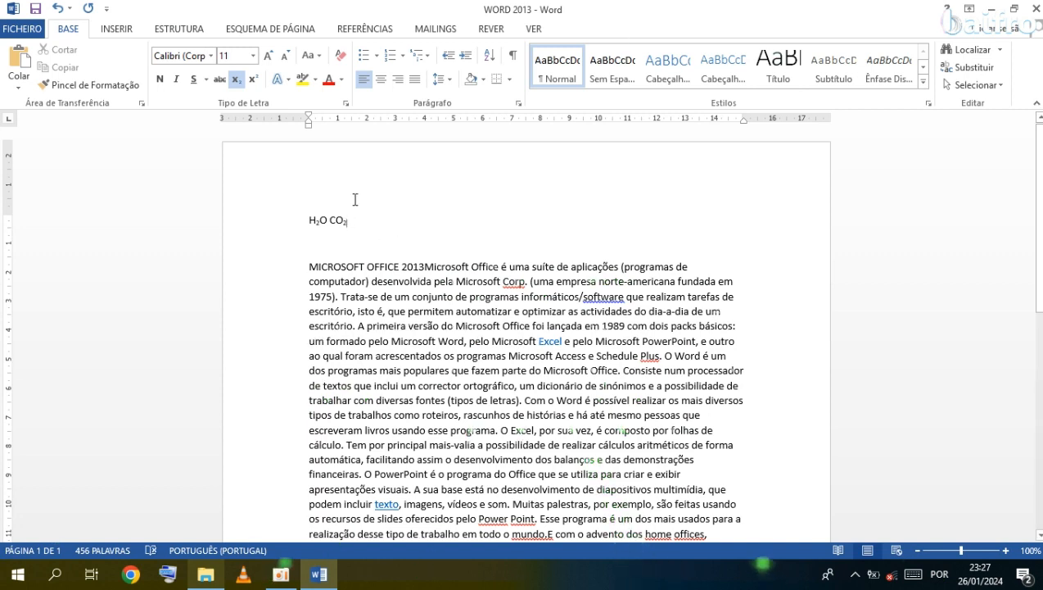
Turn off subscript and add the power 2²⁺² after CO₂, with only the exponent 2+2 as superscript
left_click(237, 80)
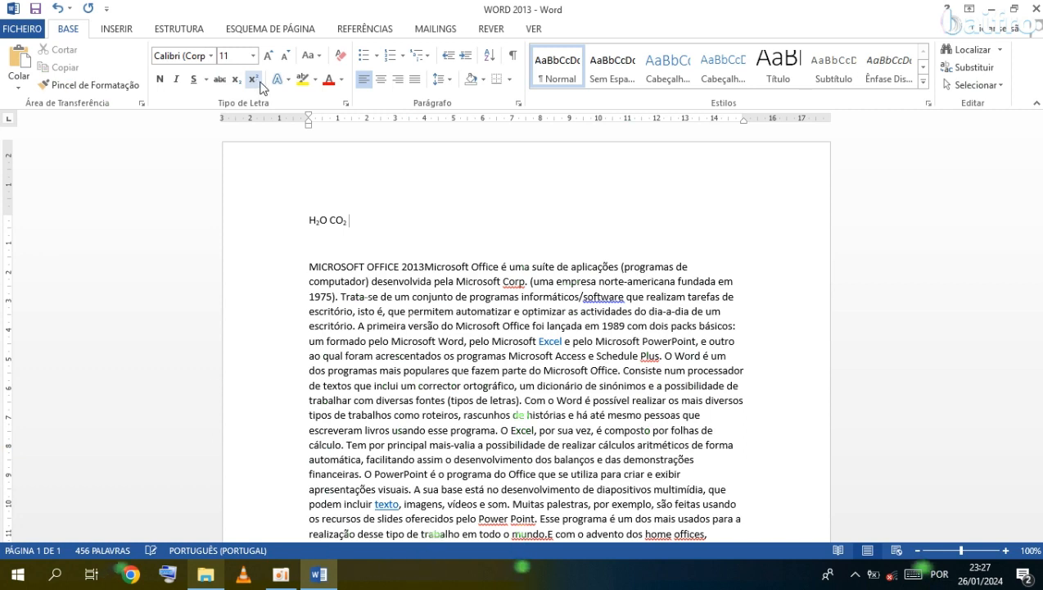
left_click(254, 80)
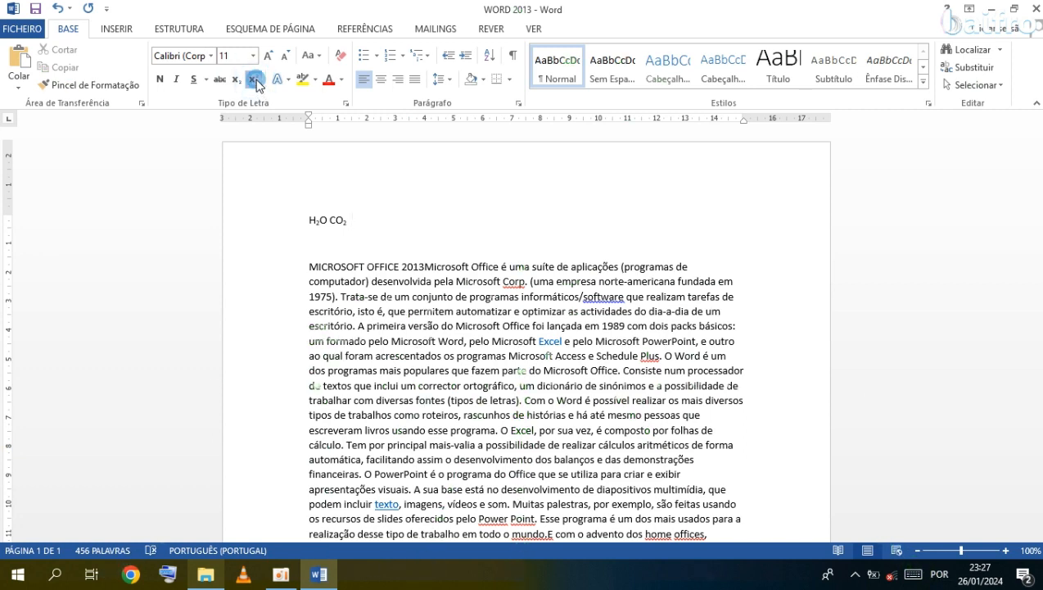
left_click(400, 218)
type("22")
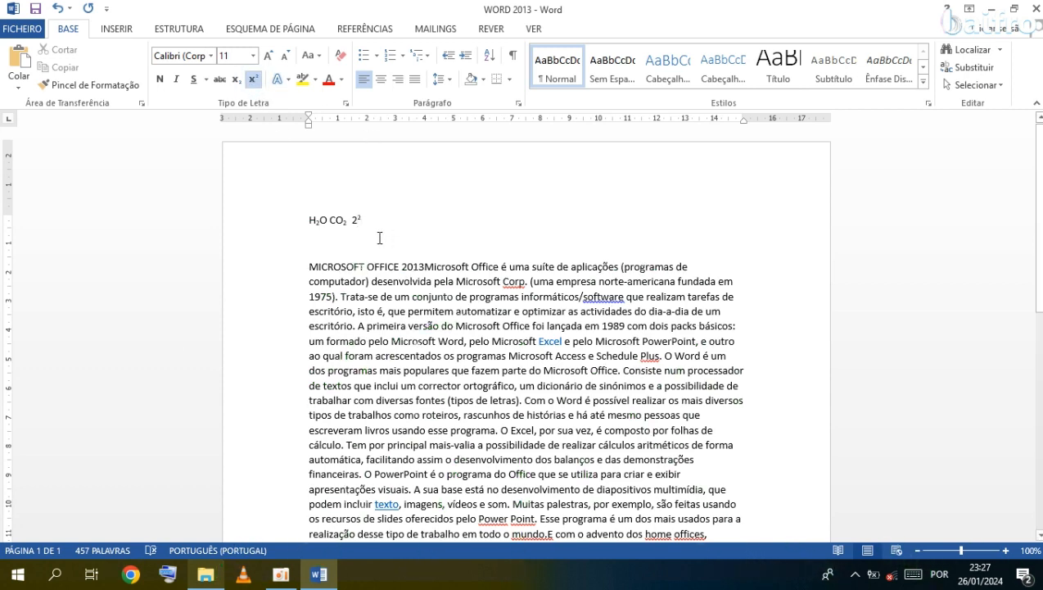
type("-")
key("ctrl+shift+plus")
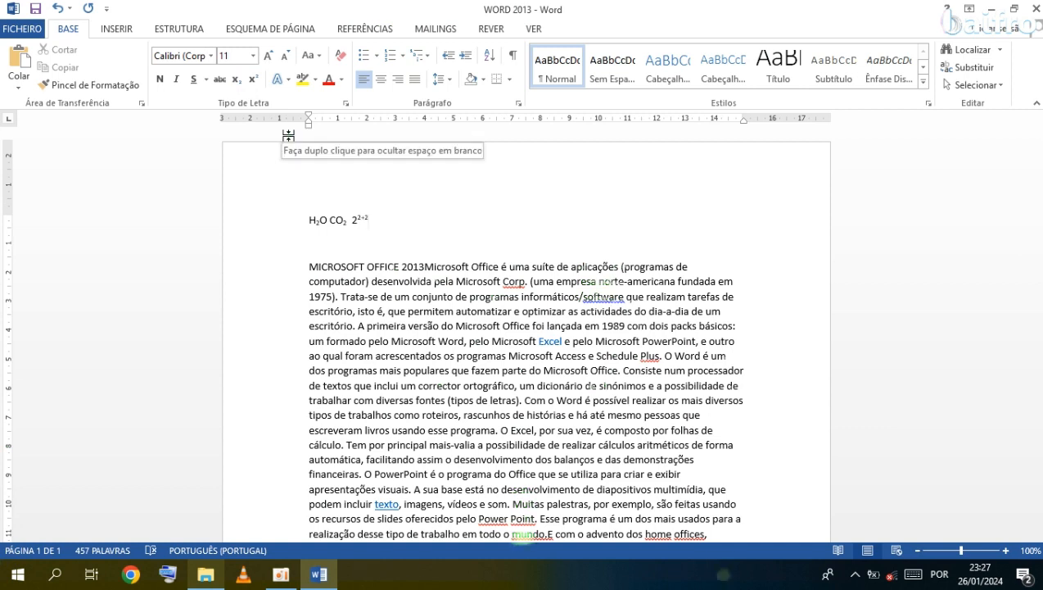
Append a 4 with the superscript exponent 3-8 to the formula line and return to normal text
type("4")
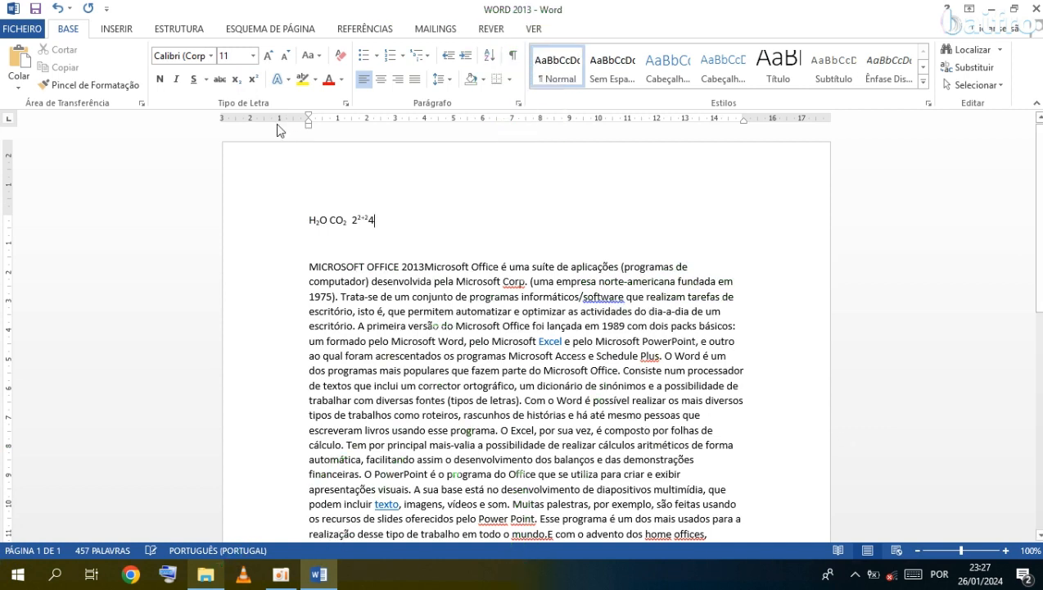
left_click(254, 79)
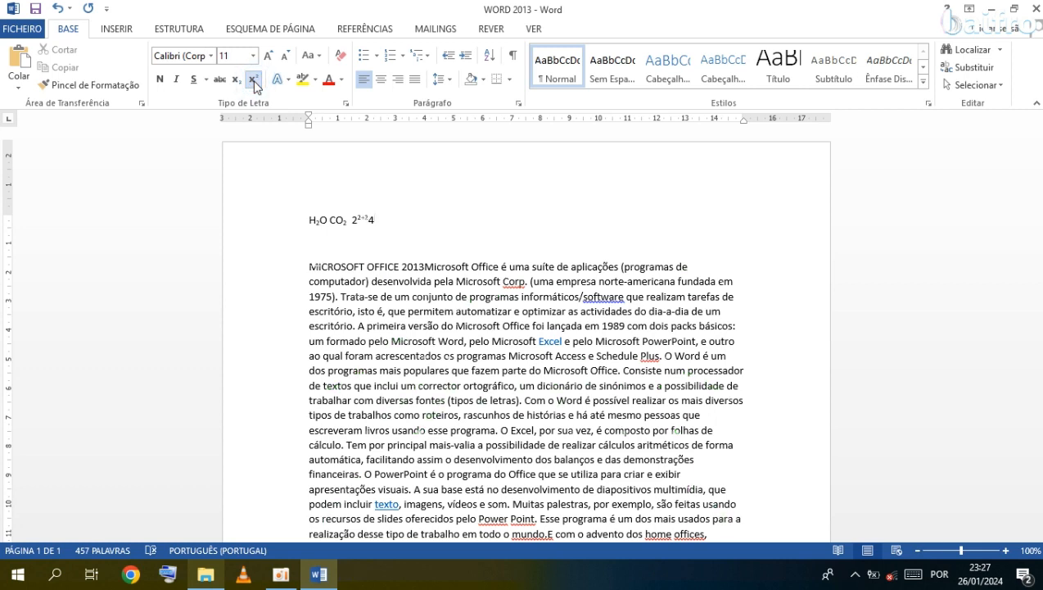
type("3-8")
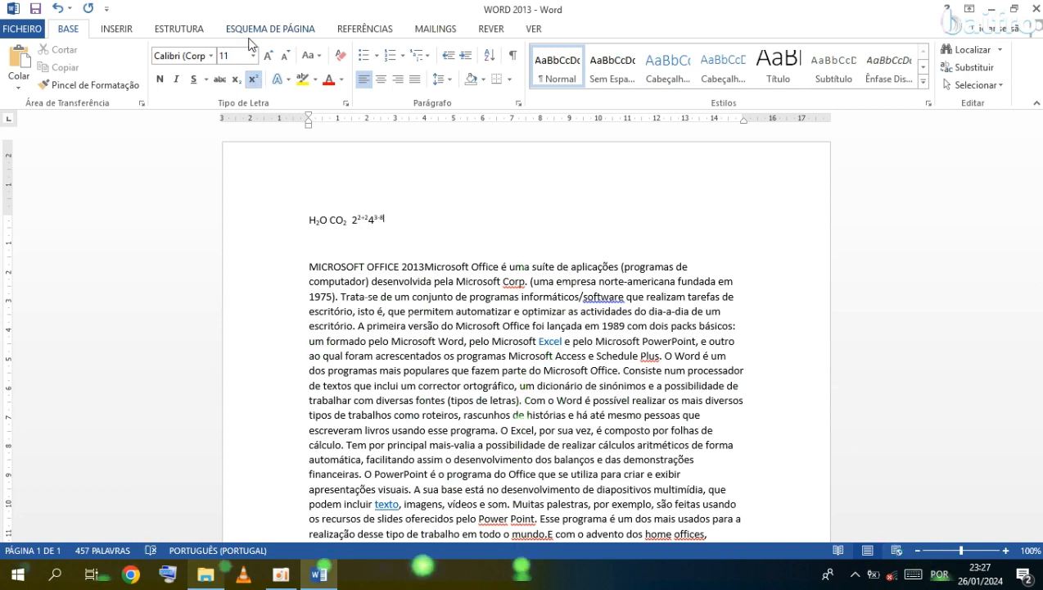
left_click(254, 81)
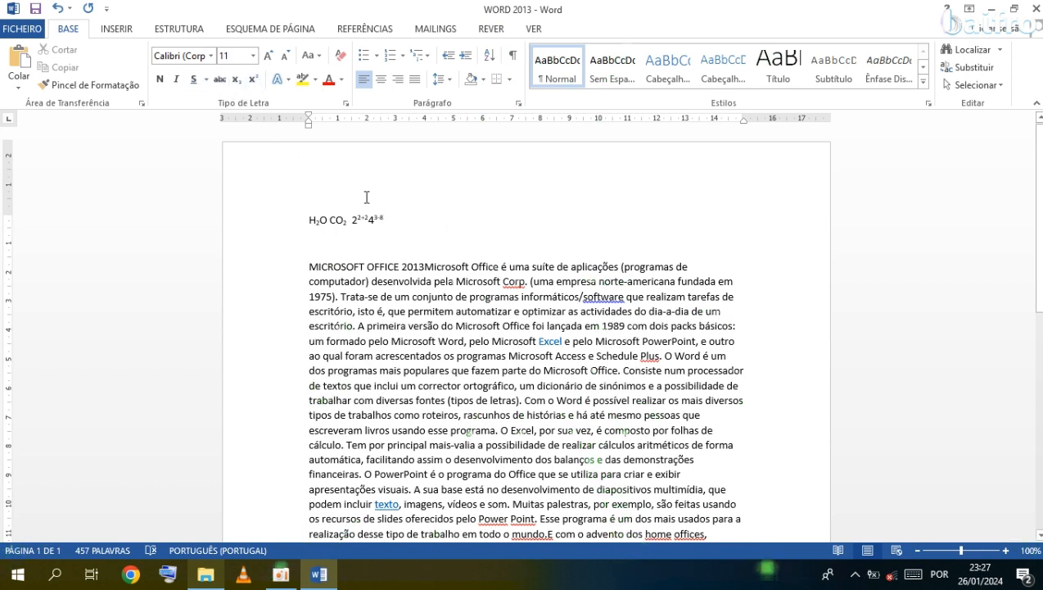
left_click(276, 217)
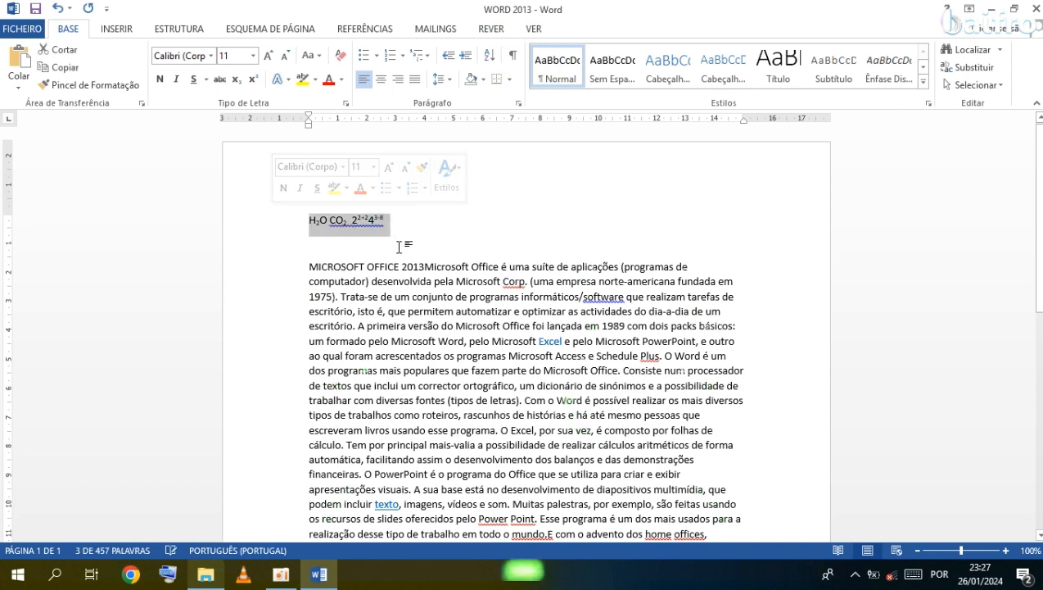
left_click(352, 245)
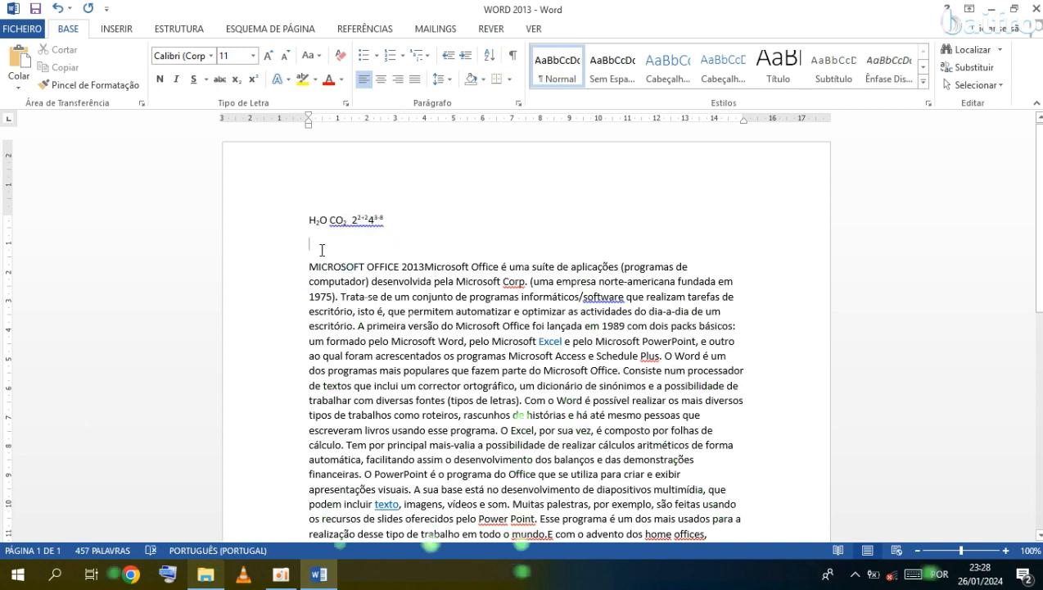
Write HNJDFHJFHFFKJFJ on a new line above the main paragraph and apply the text effect Preenchimento - Branco, Contorno - Destaque 1, Brilho - Destaque 1
key("Return")
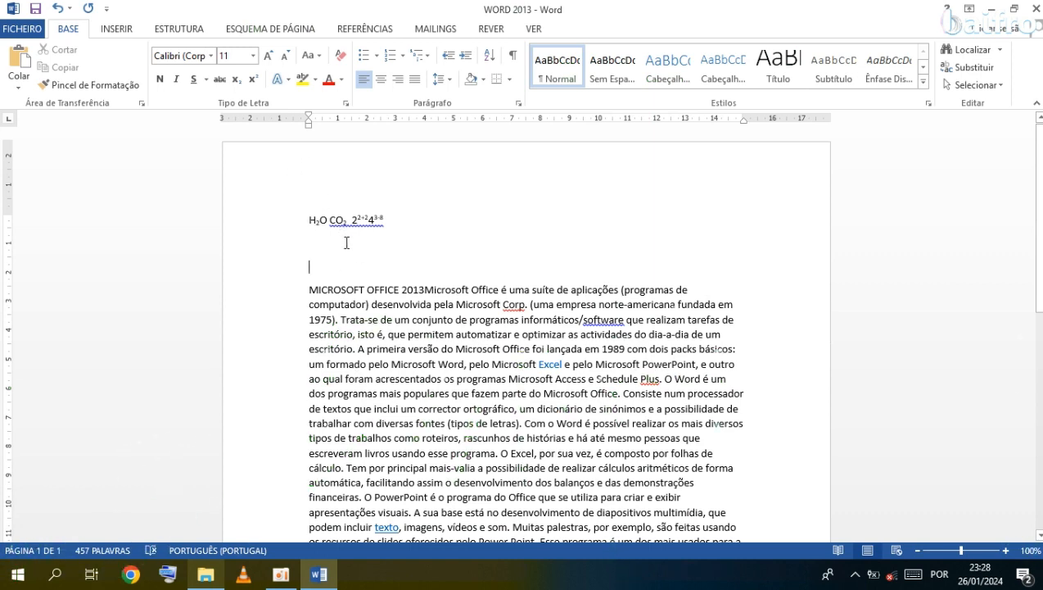
type("HNJDFHJFHFFKJFJ")
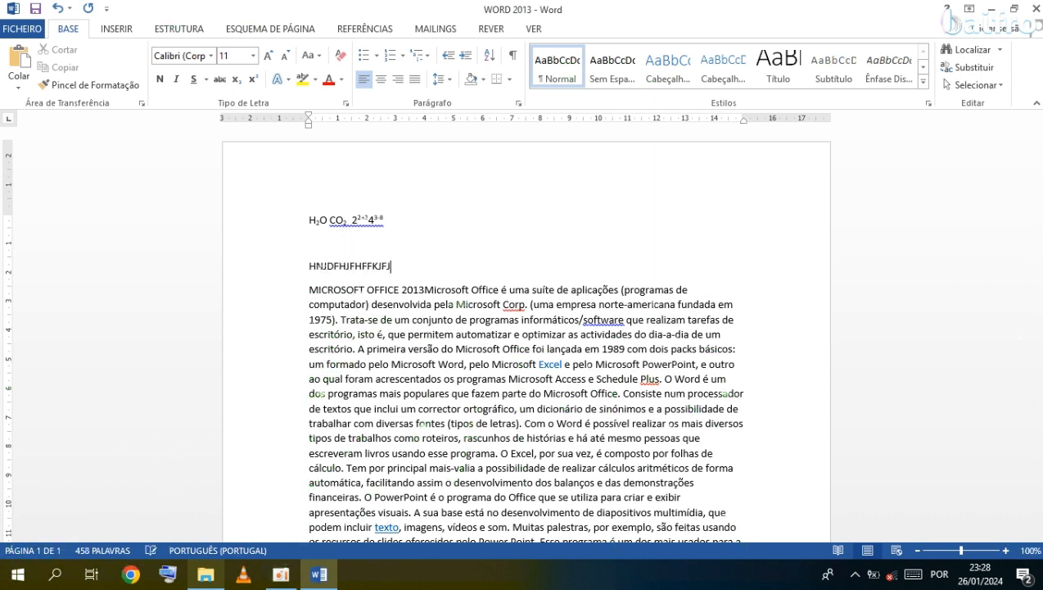
left_click(289, 82)
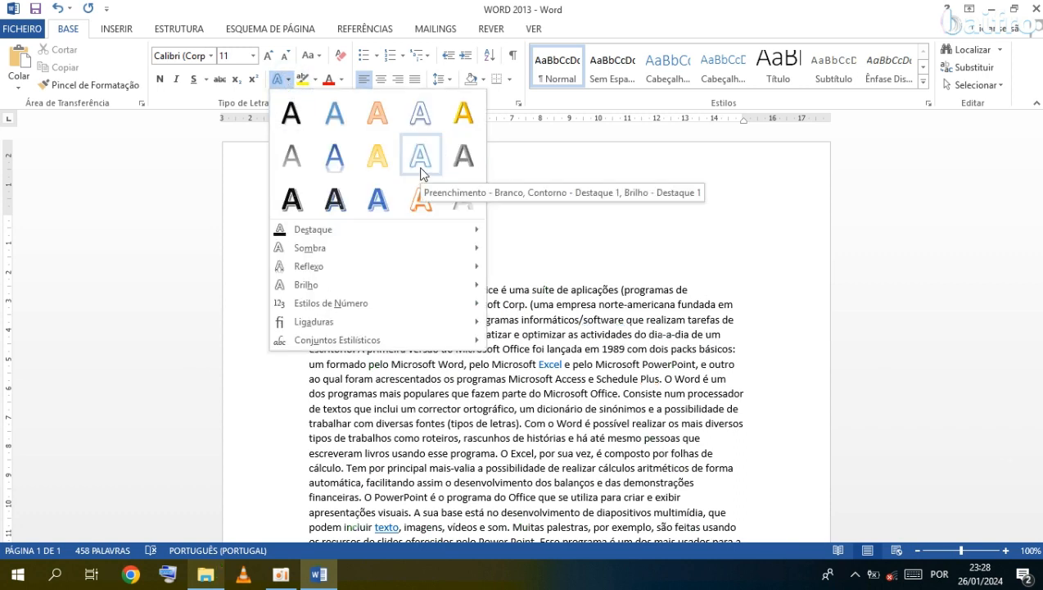
left_click(579, 218)
left_click_drag(403, 266, 279, 268)
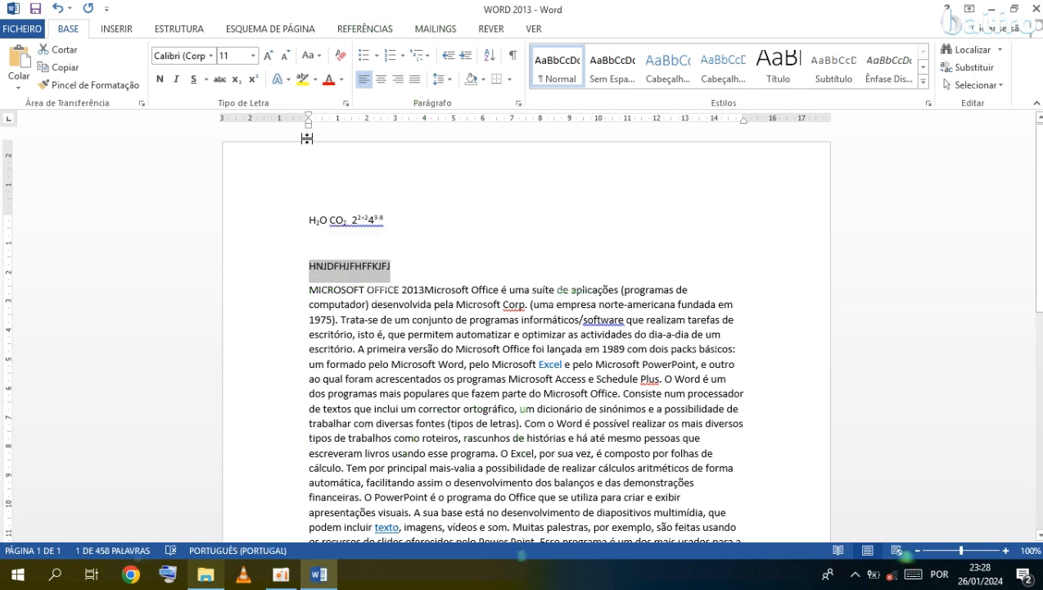
left_click(282, 80)
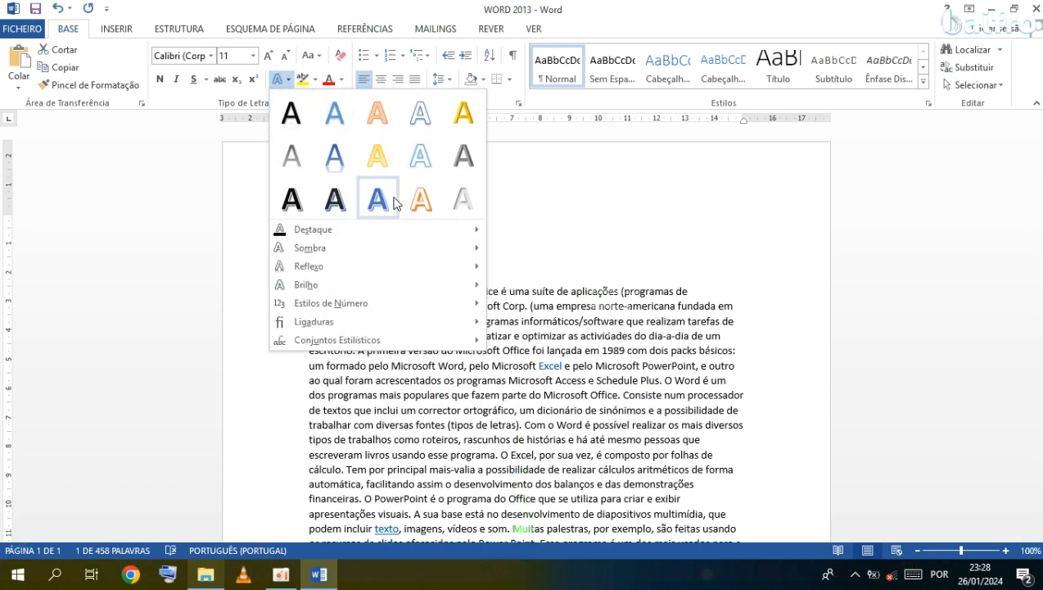
left_click(421, 158)
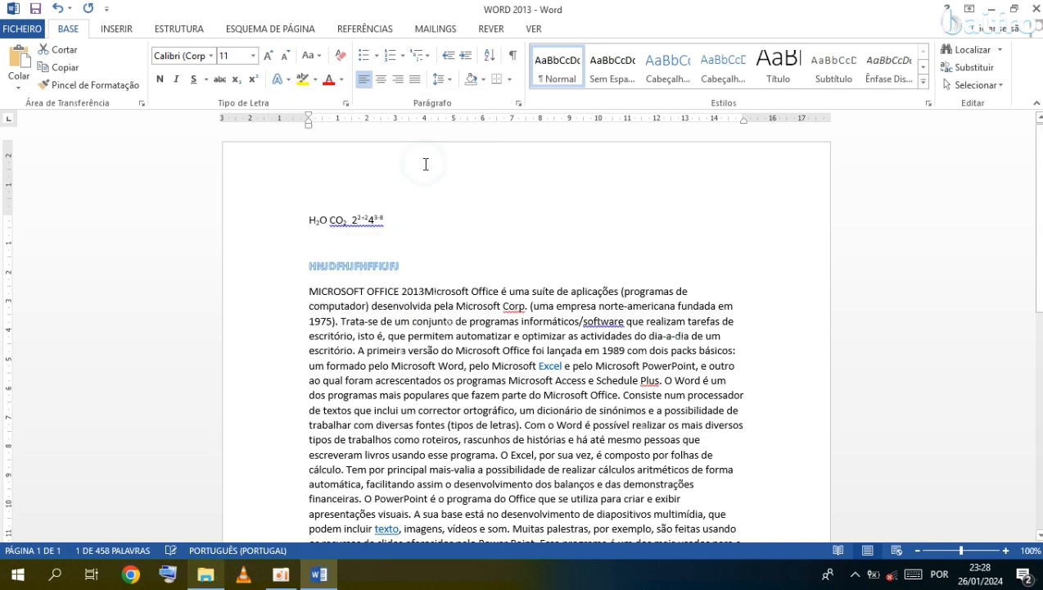
left_click(404, 270)
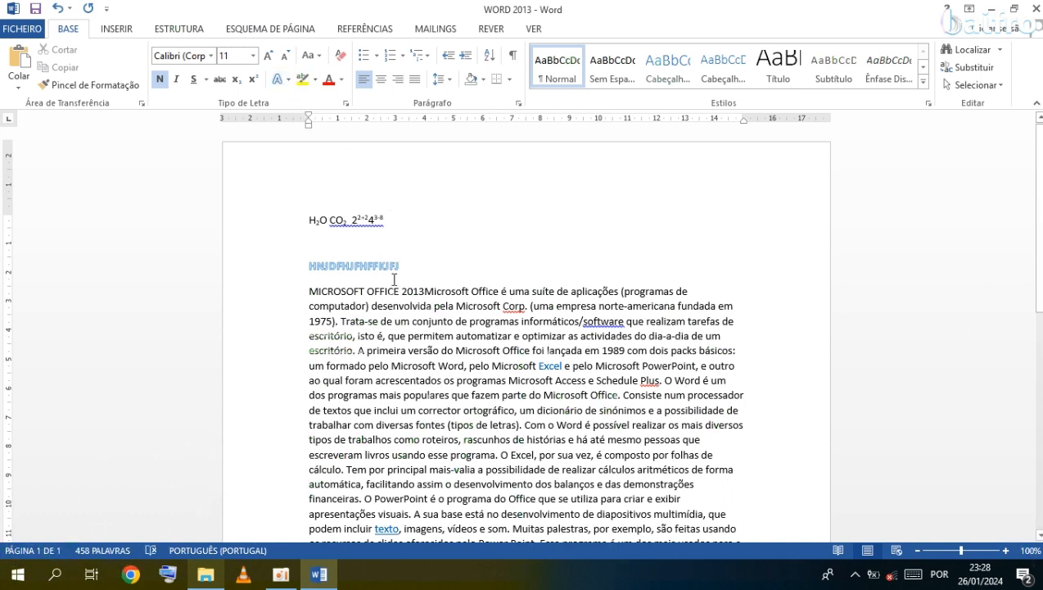
Highlight the sample letter line in yellow and insert KGKJGKGKGKLGKLGKLGKLKLG within it
left_click_drag(354, 260, 308, 265)
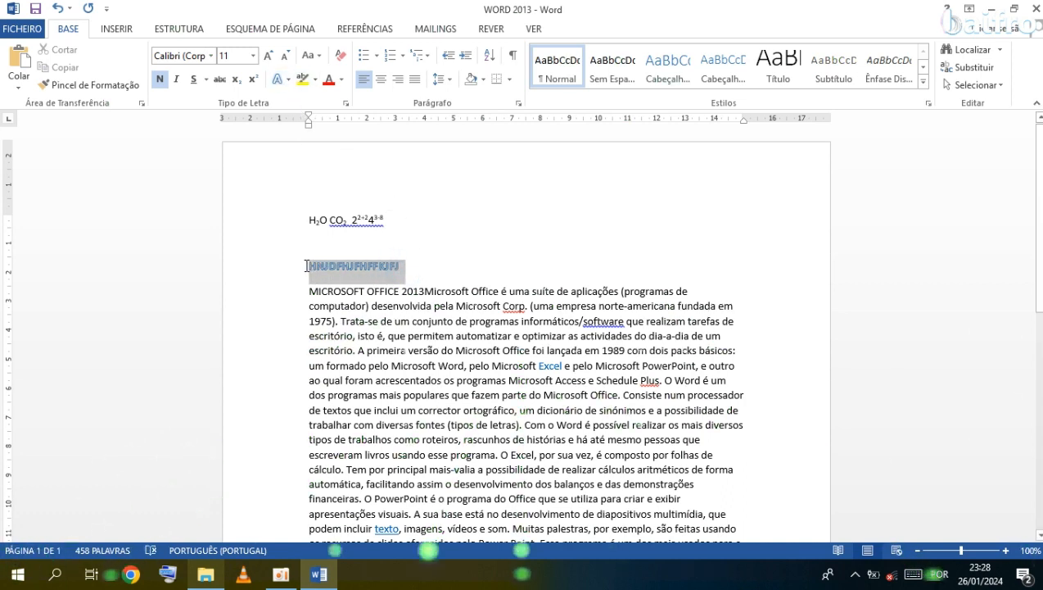
left_click(304, 85)
key("Left")
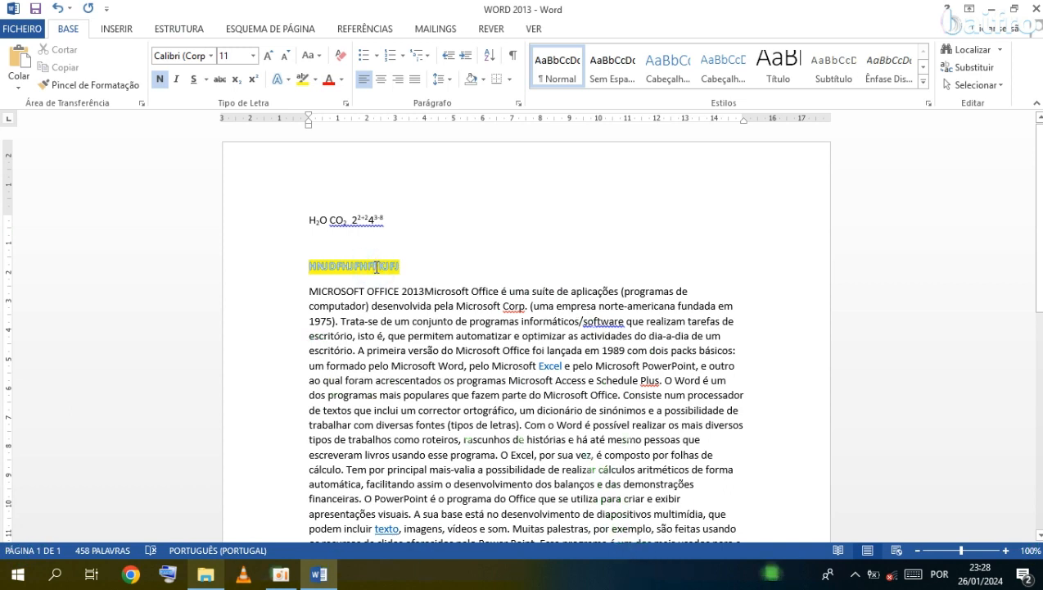
type("KGKJGKGKGKLGKLGKLGKLKL")
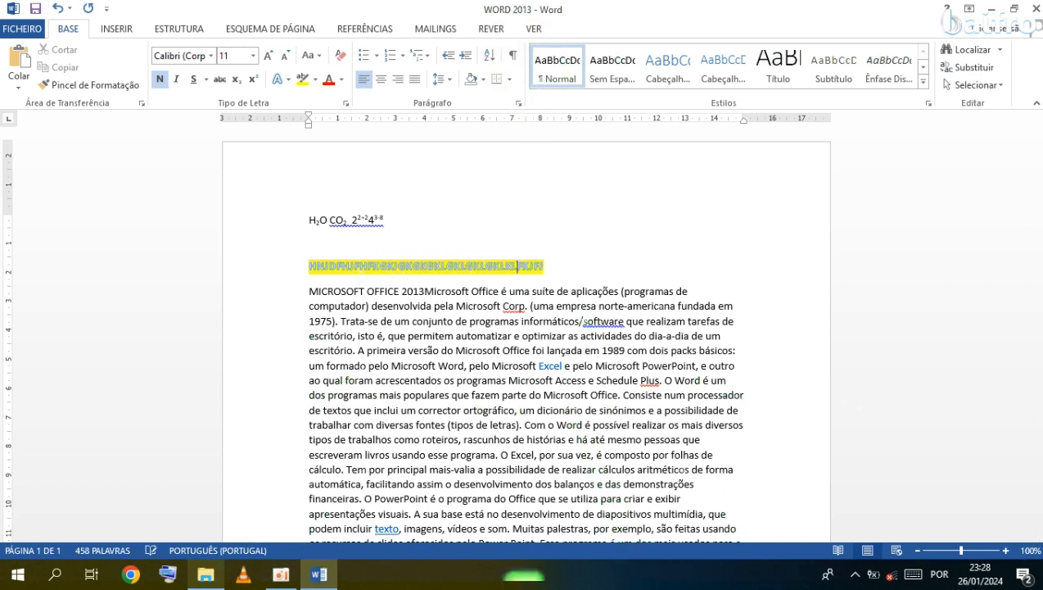
type("G")
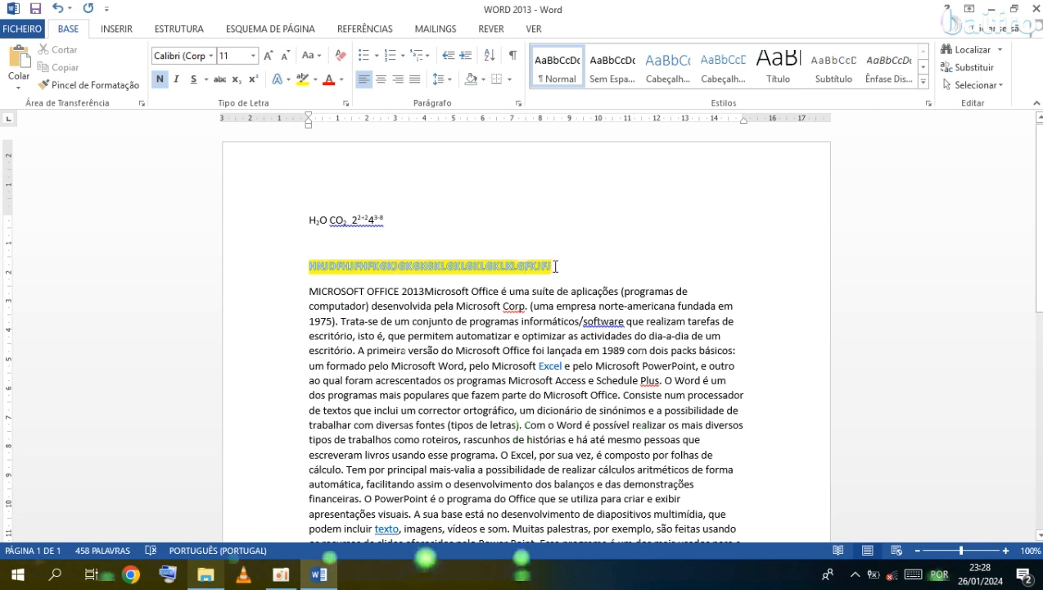
Remove the yellow highlight from the whole sample letter line and deselect it
left_click_drag(553, 267, 307, 260)
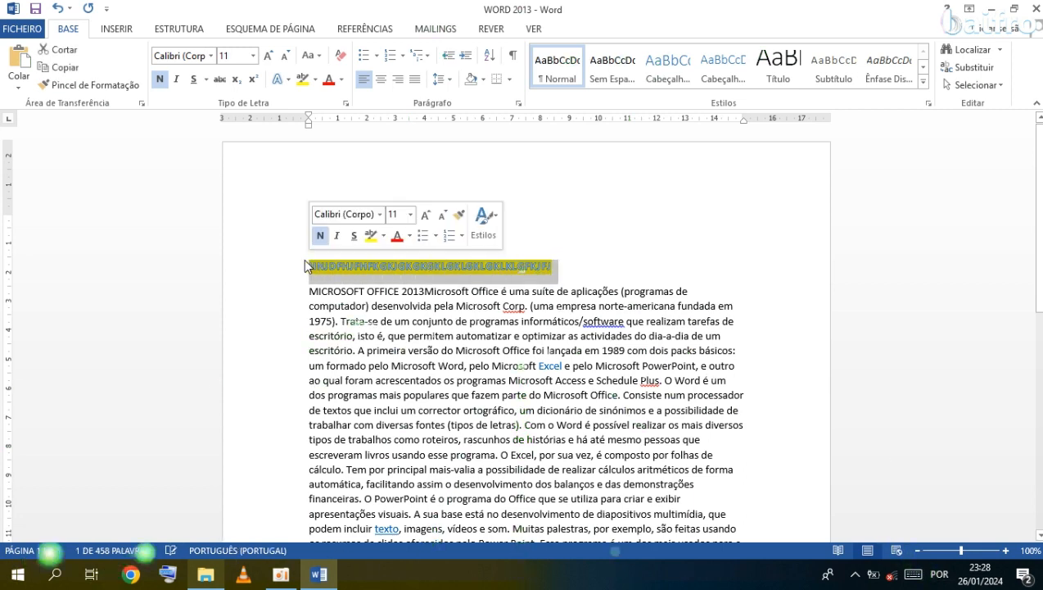
left_click(316, 80)
left_click(333, 168)
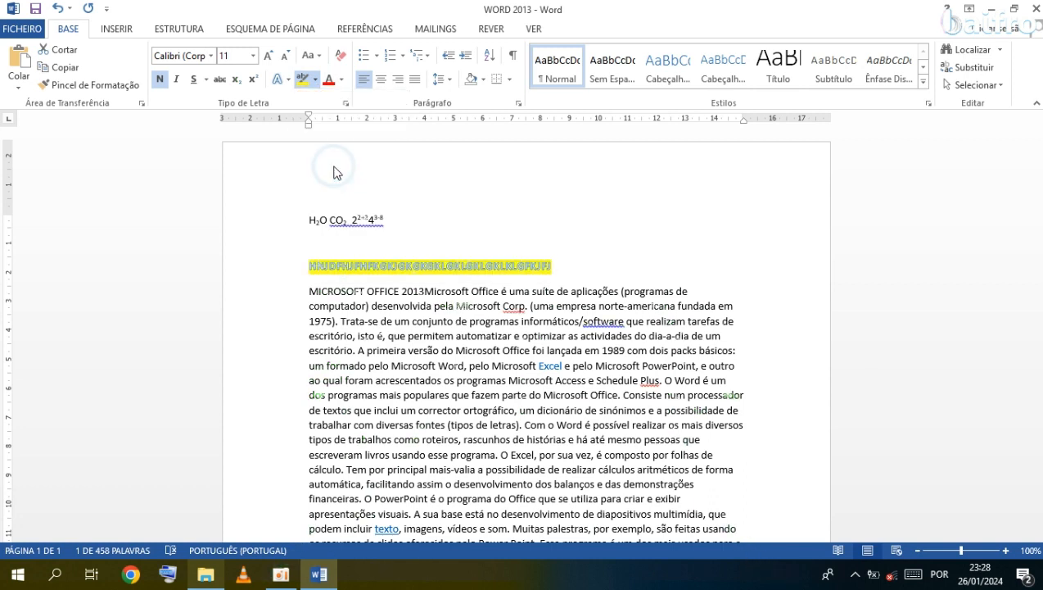
left_click(510, 290)
Highlight the sample letter line in dark blue and insert GJGJGGKGKKK near its end
left_click_drag(562, 264, 313, 265)
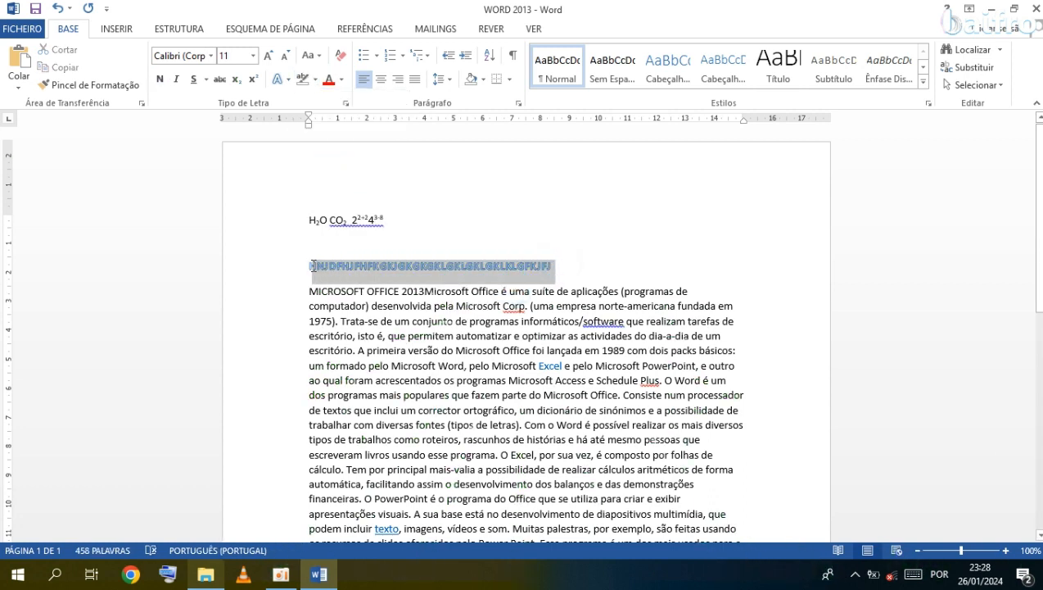
left_click(315, 79)
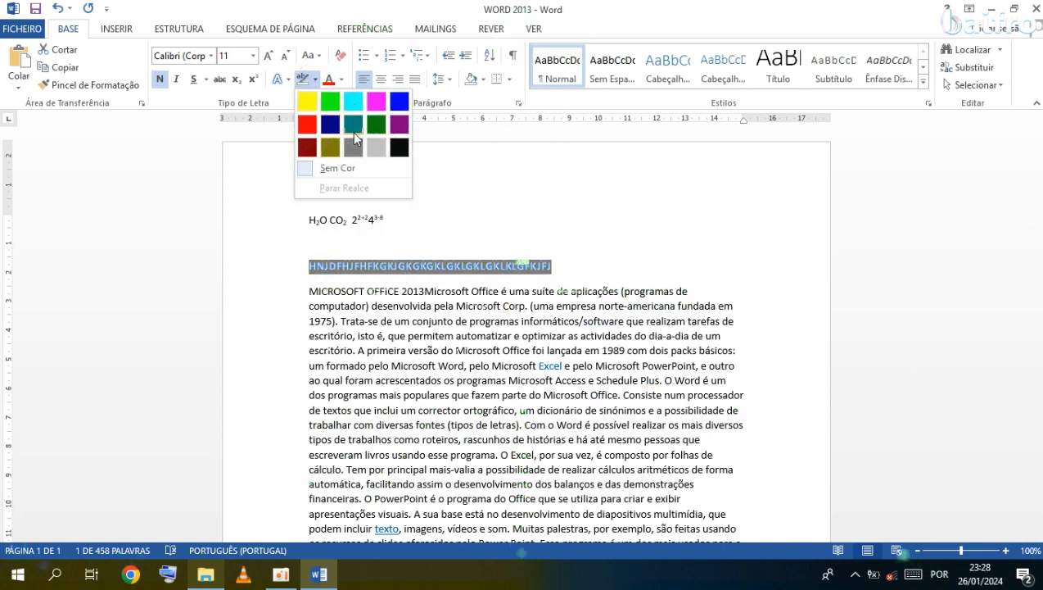
left_click(330, 125)
left_click(530, 273)
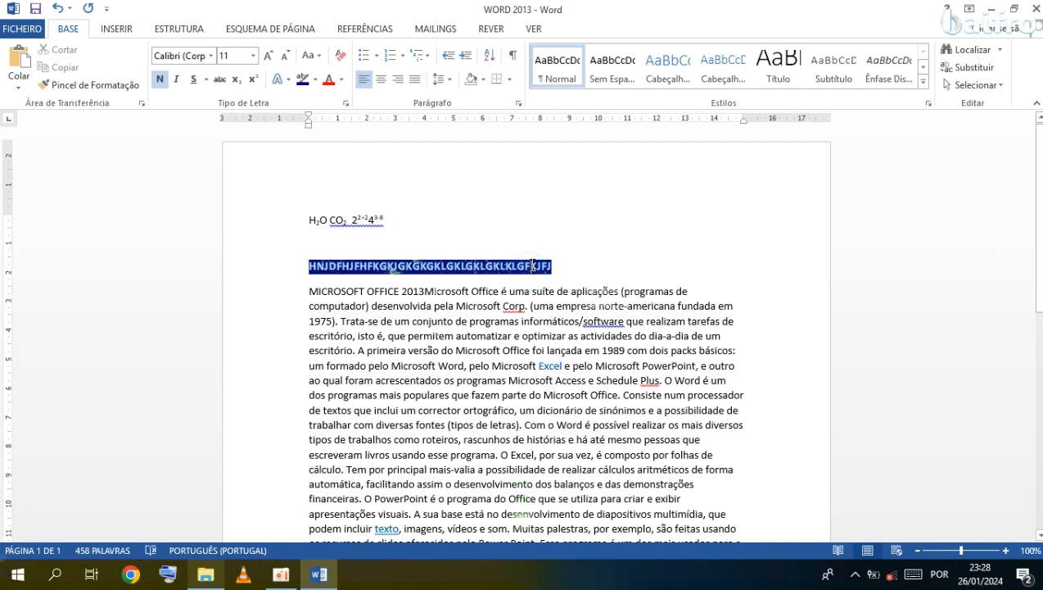
type("GJGJGGKGKKK")
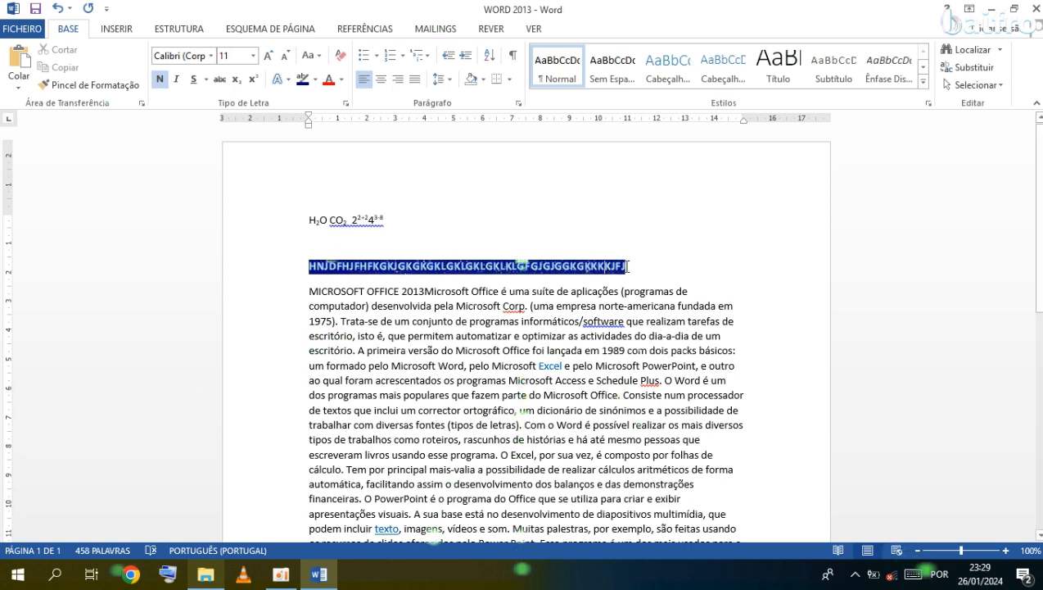
Remove the dark blue highlight from the whole sample letter line above the main paragraph
double_click(312, 266)
left_click(314, 80)
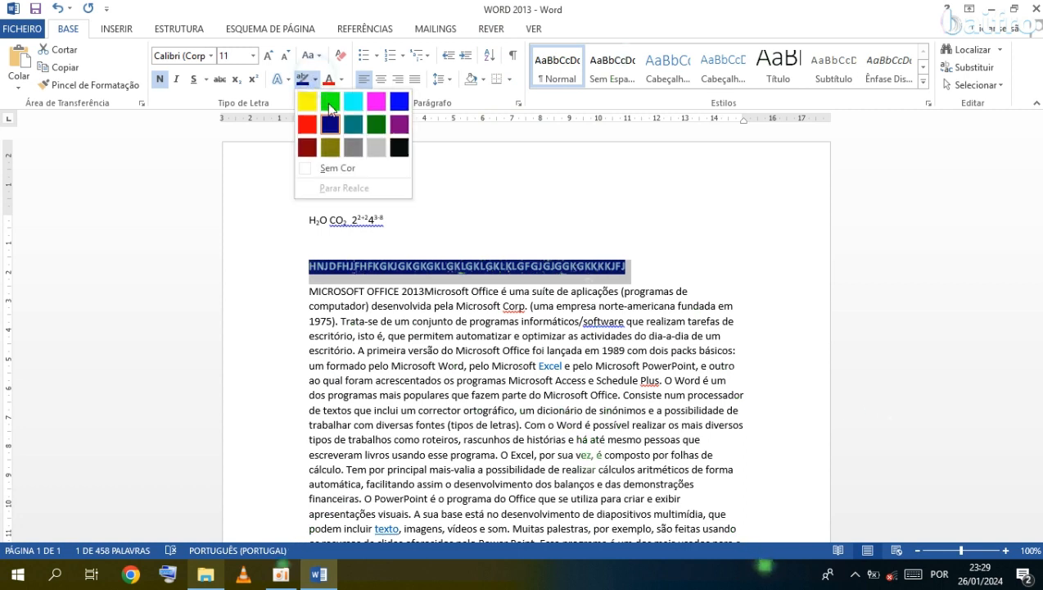
left_click(340, 169)
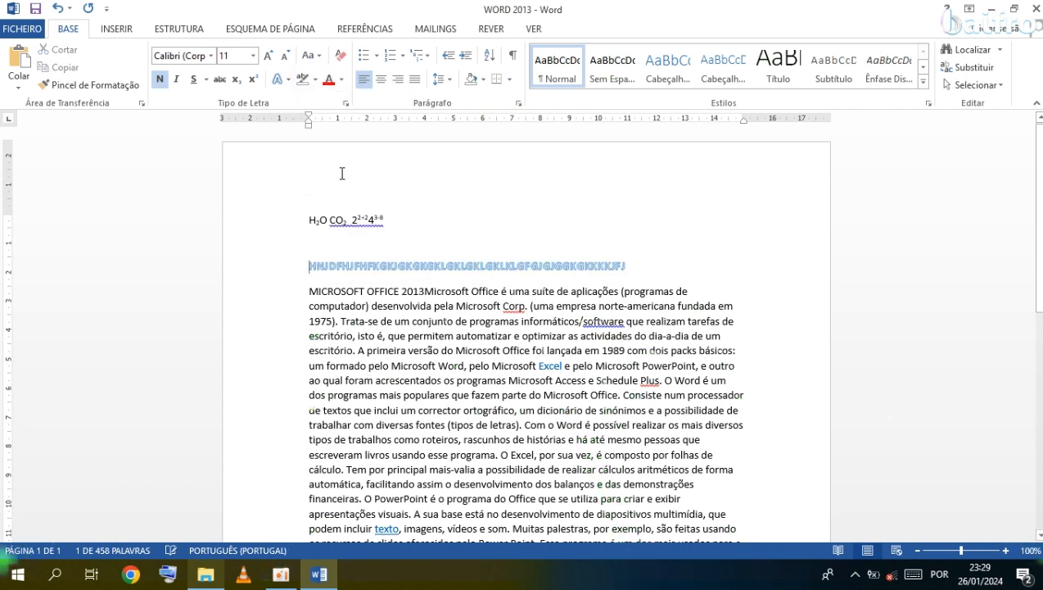
Colour the opening words MICROSOFT OFFICE 2013Microsoft red, change them to the base theme green, and deselect them
left_click_drag(327, 318, 425, 291)
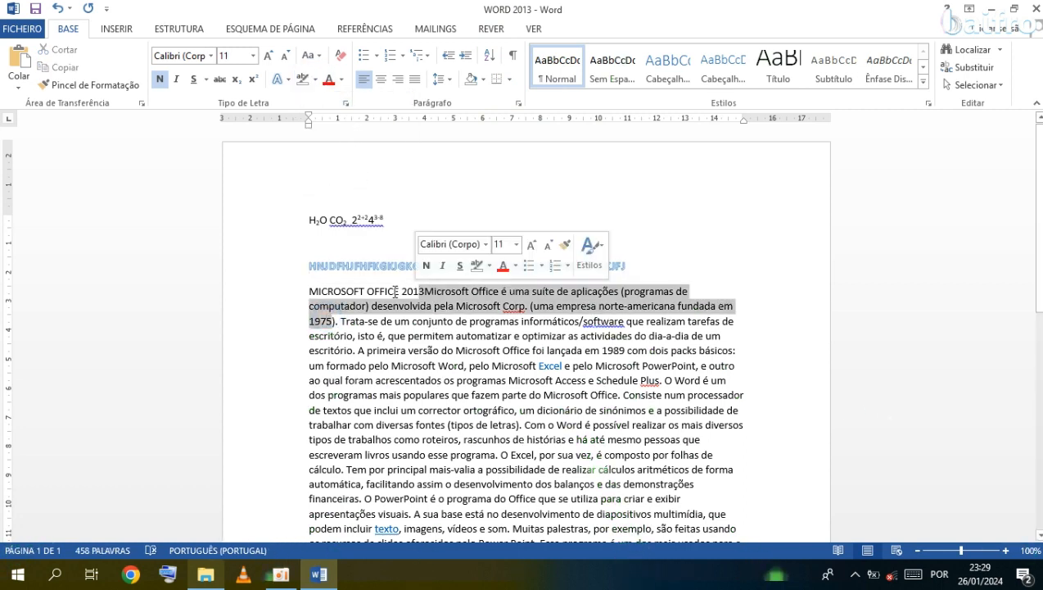
left_click_drag(309, 290, 434, 295)
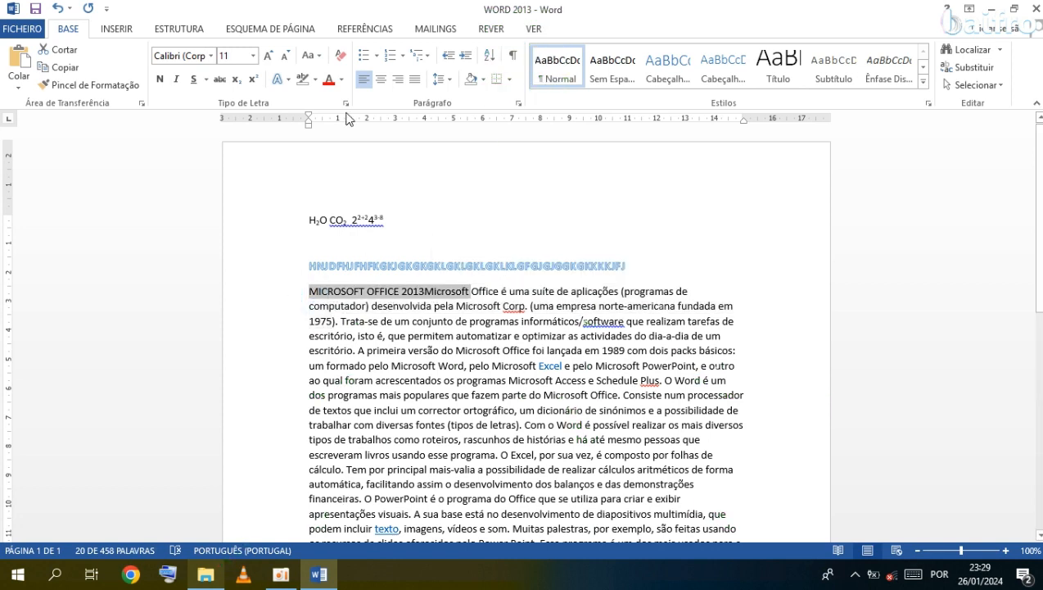
left_click(329, 79)
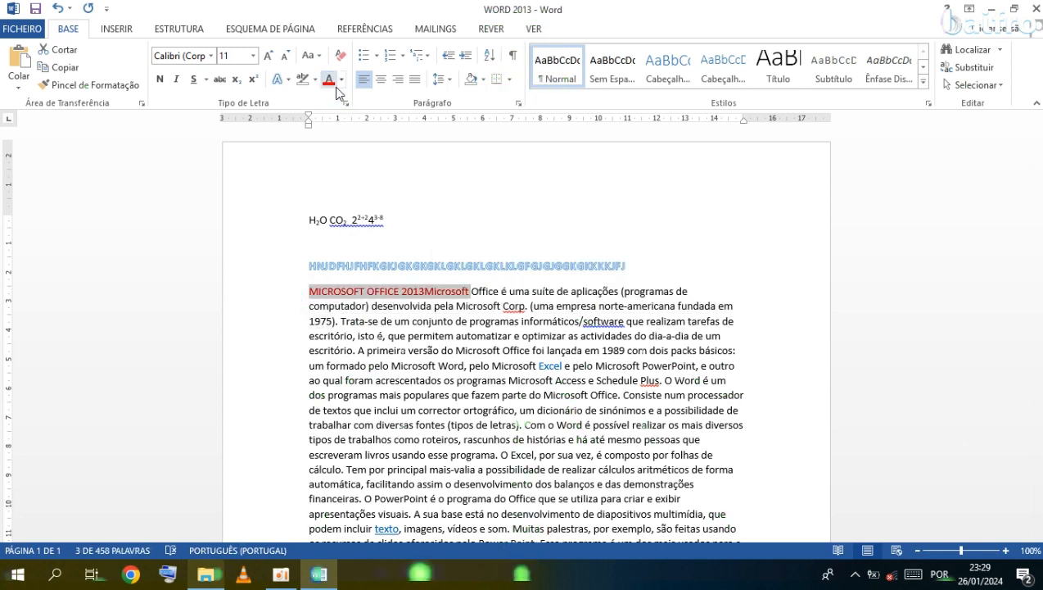
left_click(341, 79)
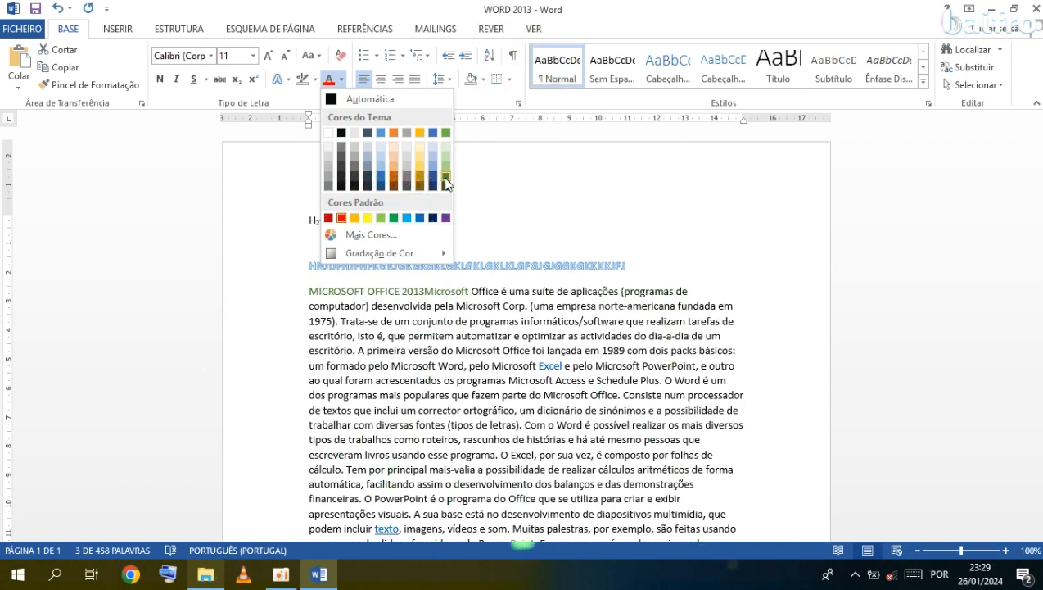
left_click(444, 133)
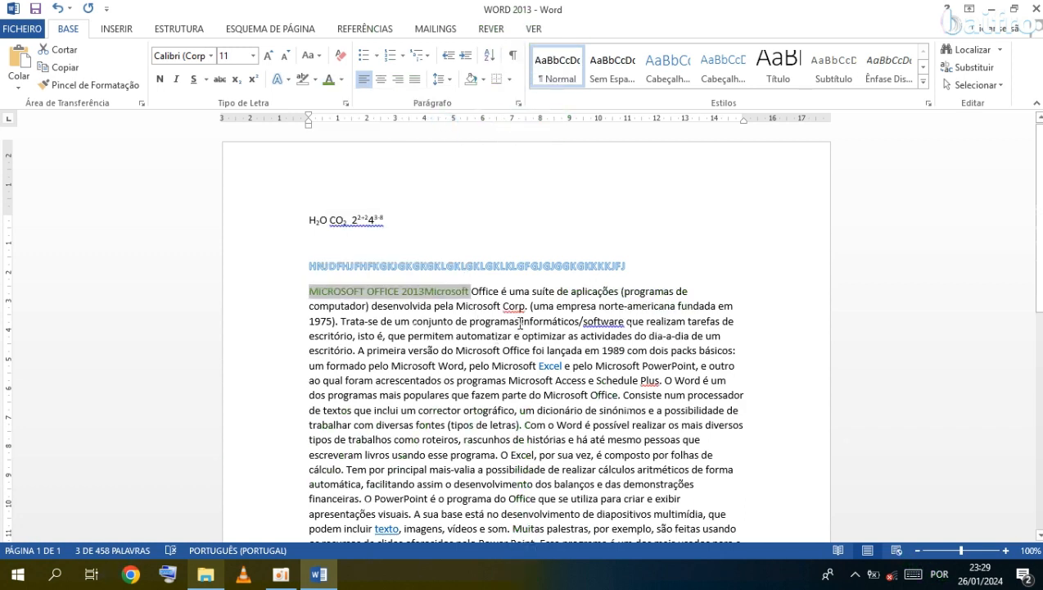
left_click(520, 323)
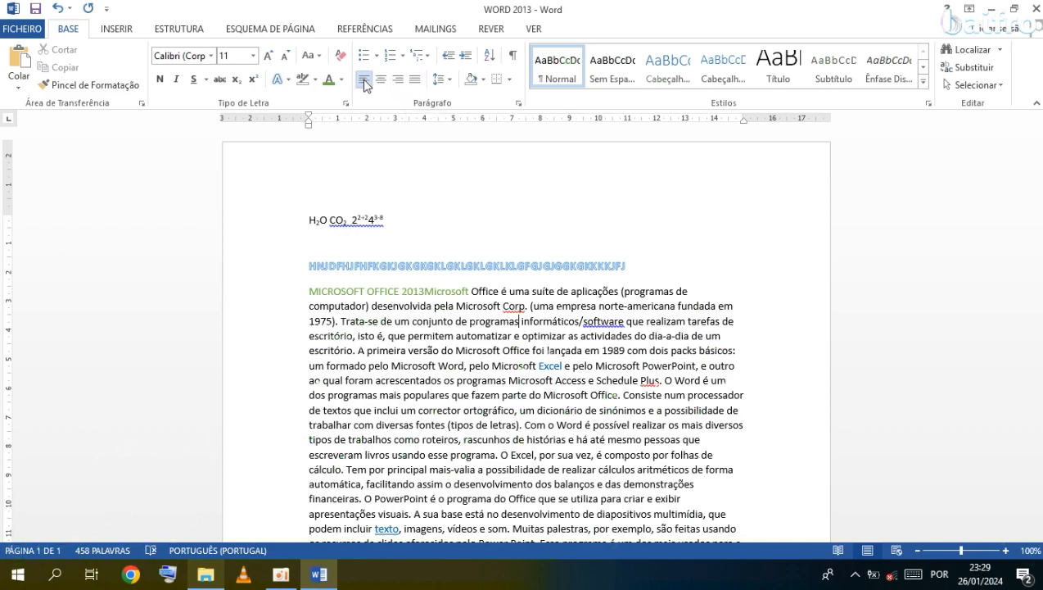
Select the whole document, try centred, left and right alignment on it, and justify all the text
scroll(459, 396, "down", 4)
scroll(459, 397, "down", 6)
scroll(460, 397, "up", 10)
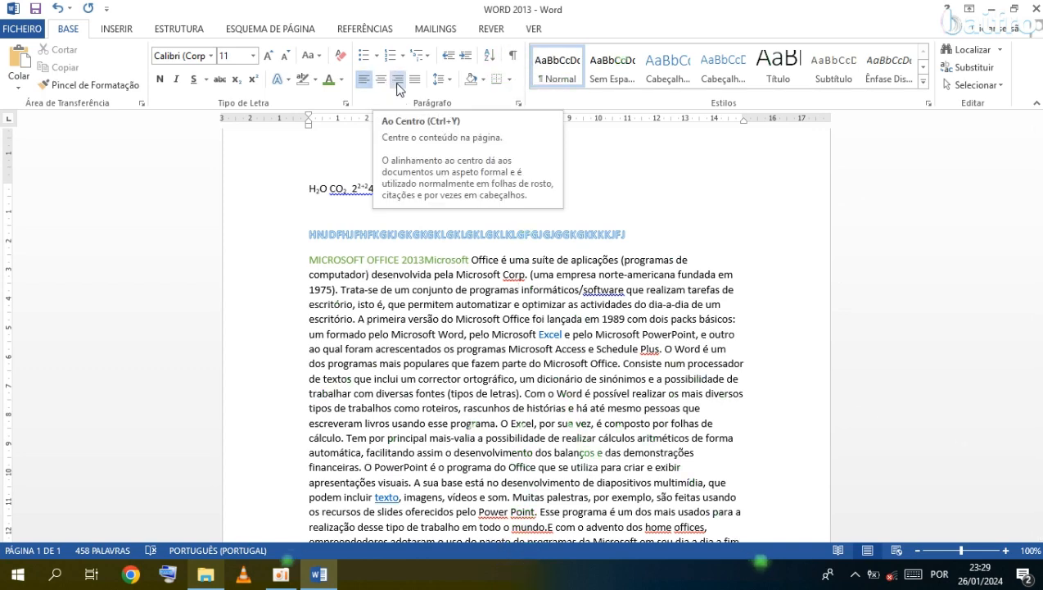
scroll(402, 342, "down", 7)
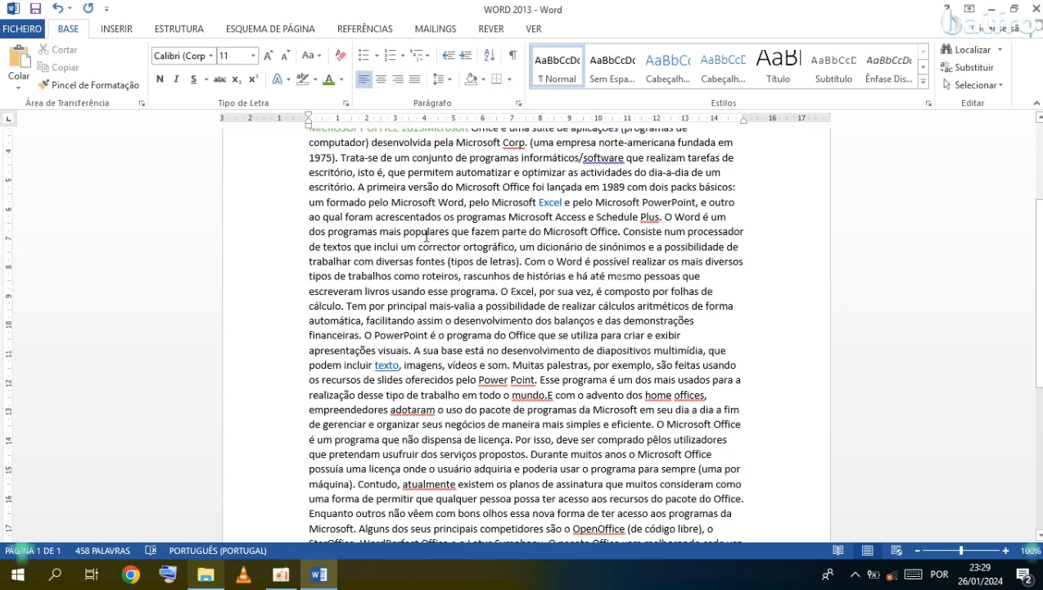
key("ctrl+a")
scroll(402, 341, "up", 7)
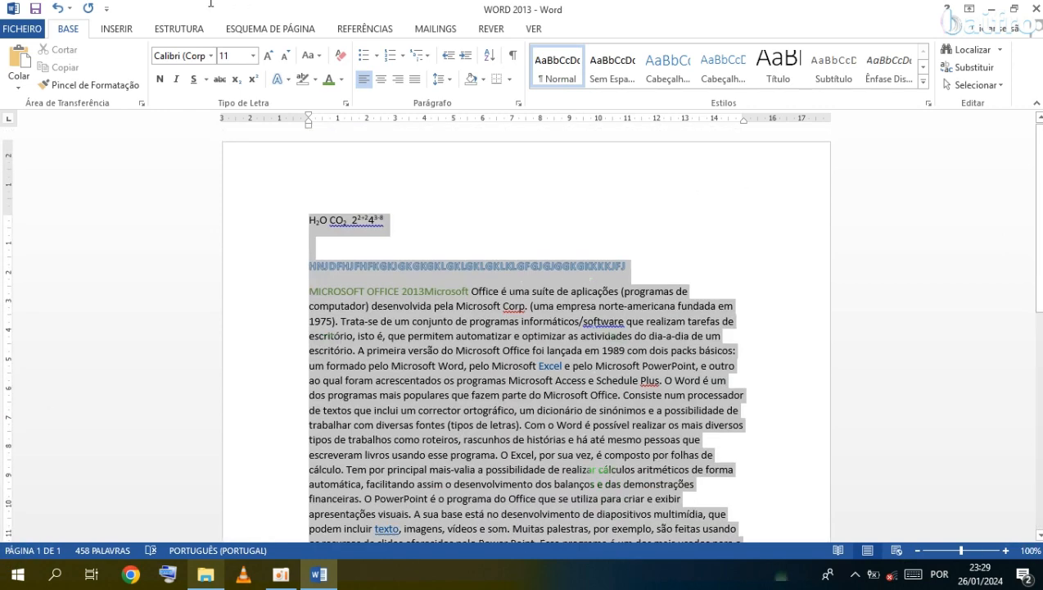
left_click(383, 82)
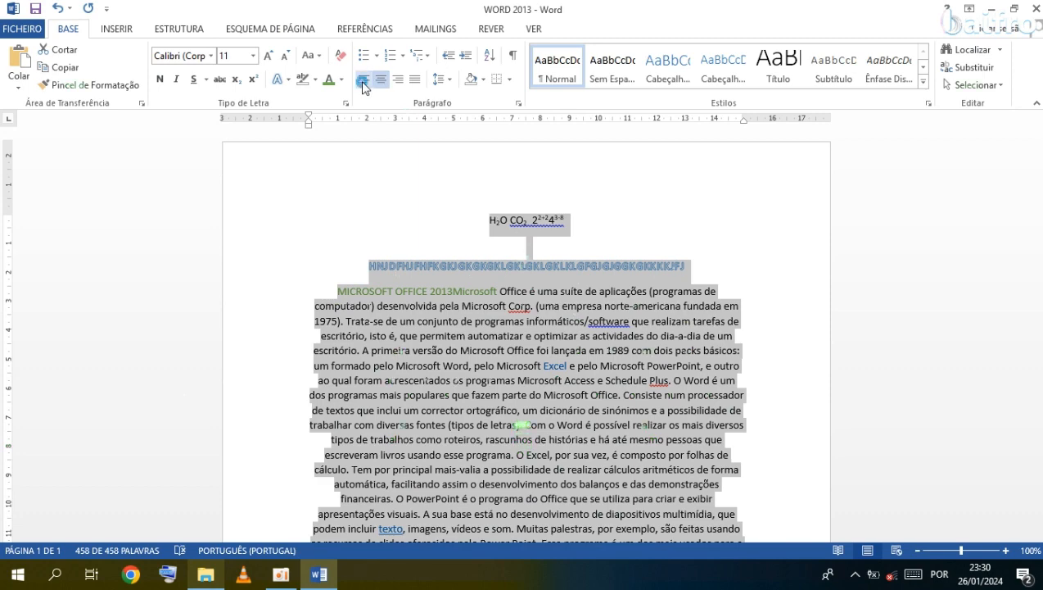
left_click(363, 81)
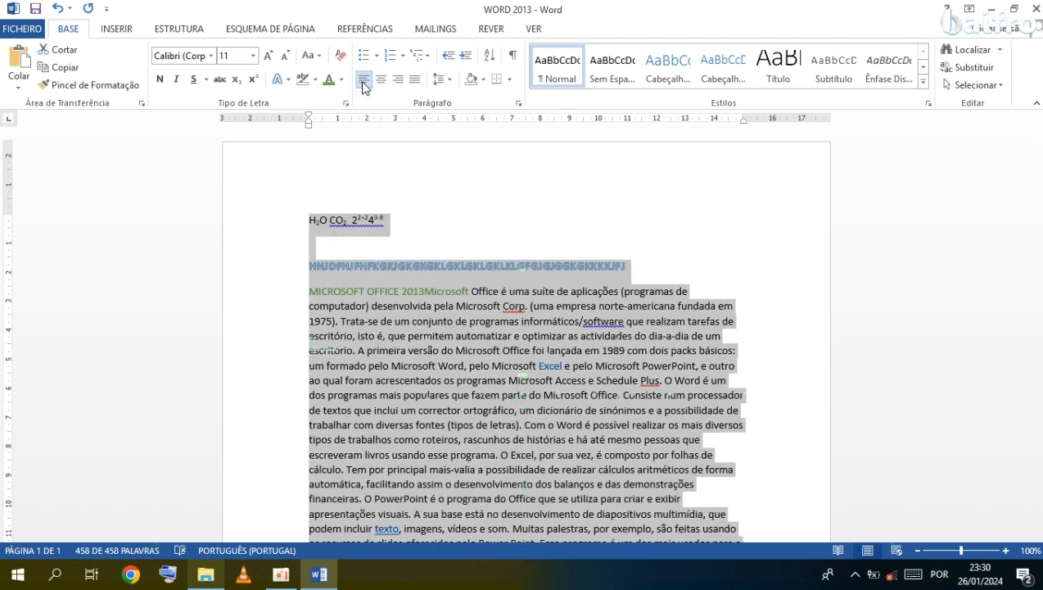
left_click(381, 81)
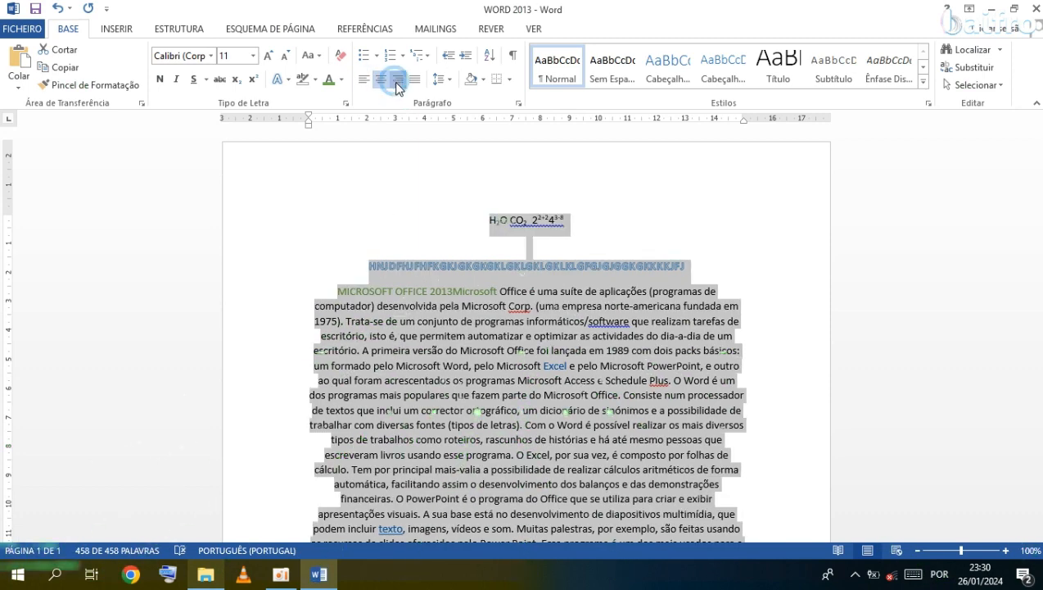
left_click(397, 86)
left_click(415, 80)
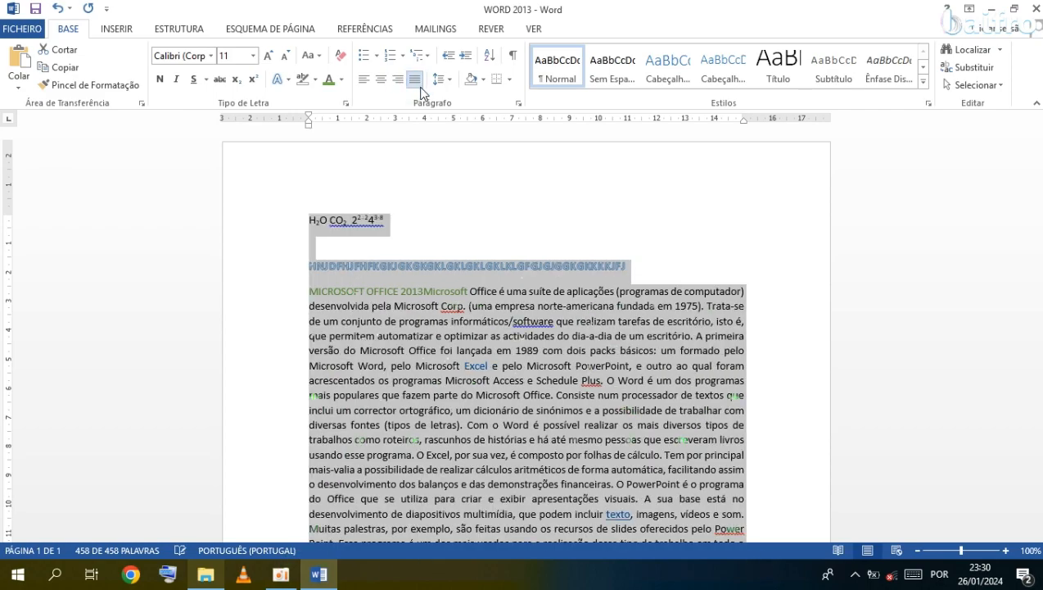
Examine the justified margins of the text from the start to the end of the document
scroll(551, 434, "down", 8)
scroll(556, 443, "up", 3)
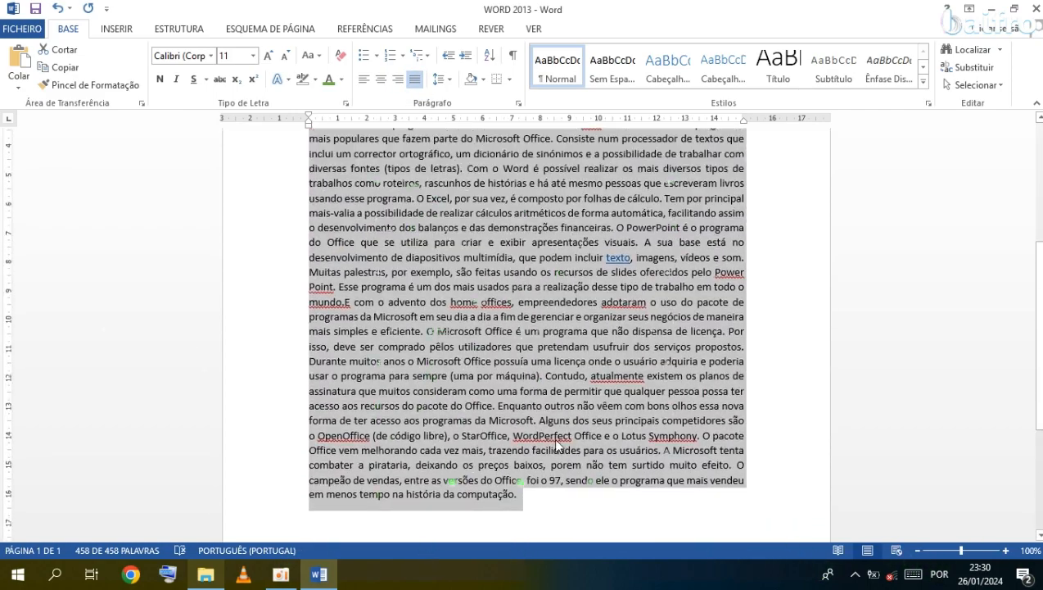
scroll(552, 436, "up", 5)
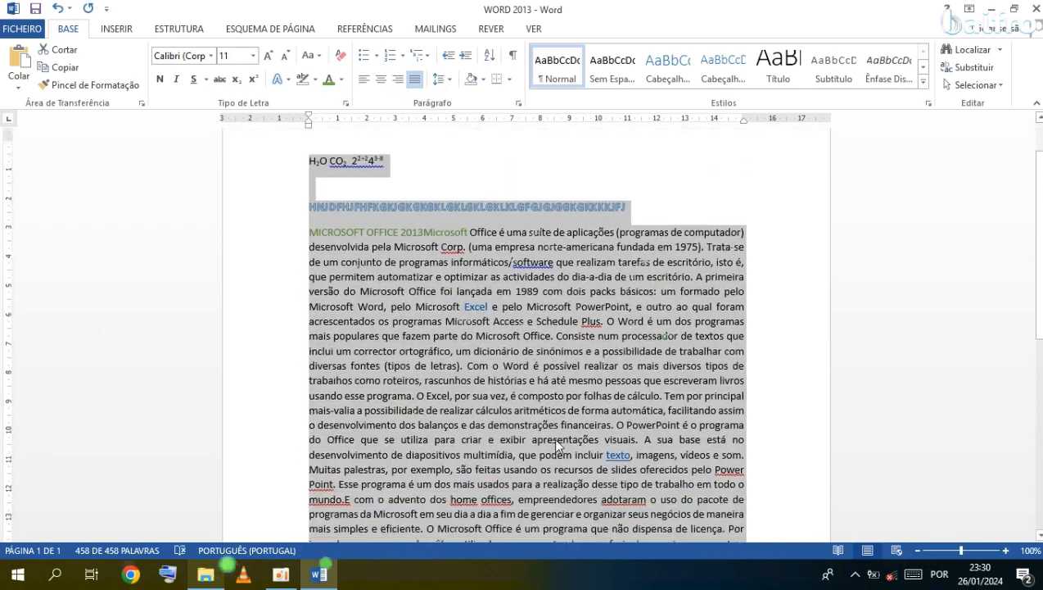
scroll(554, 443, "down", 2)
scroll(554, 442, "down", 2)
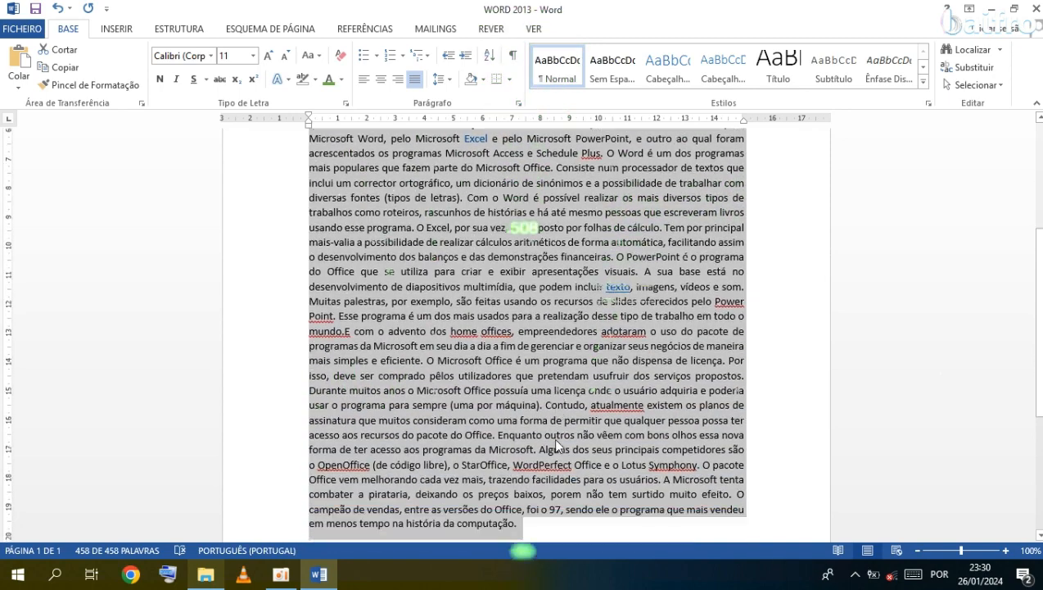
scroll(555, 443, "down", 3)
scroll(551, 458, "up", 7)
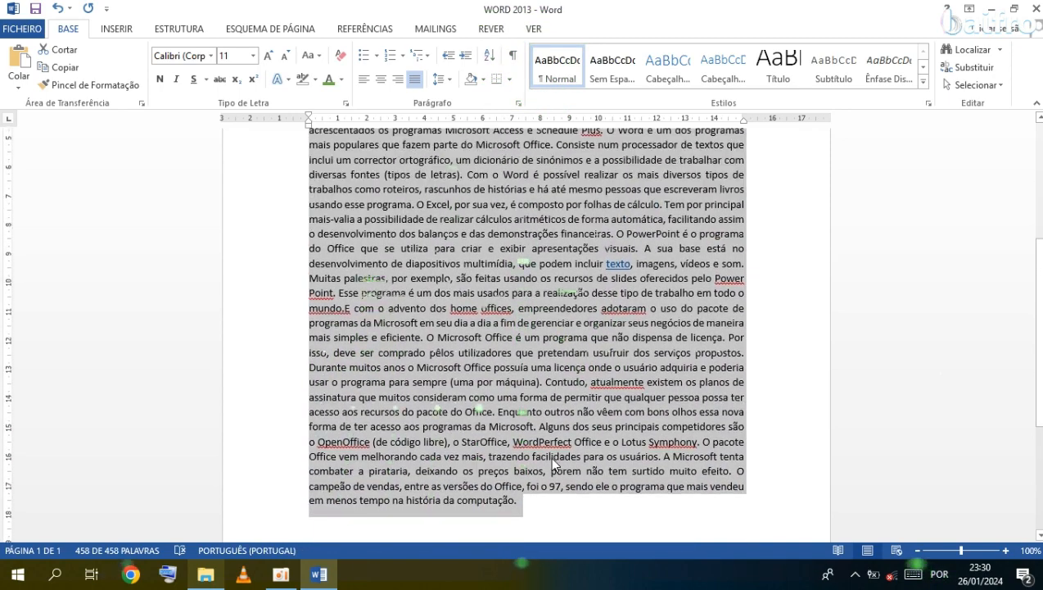
scroll(552, 463, "up", 1)
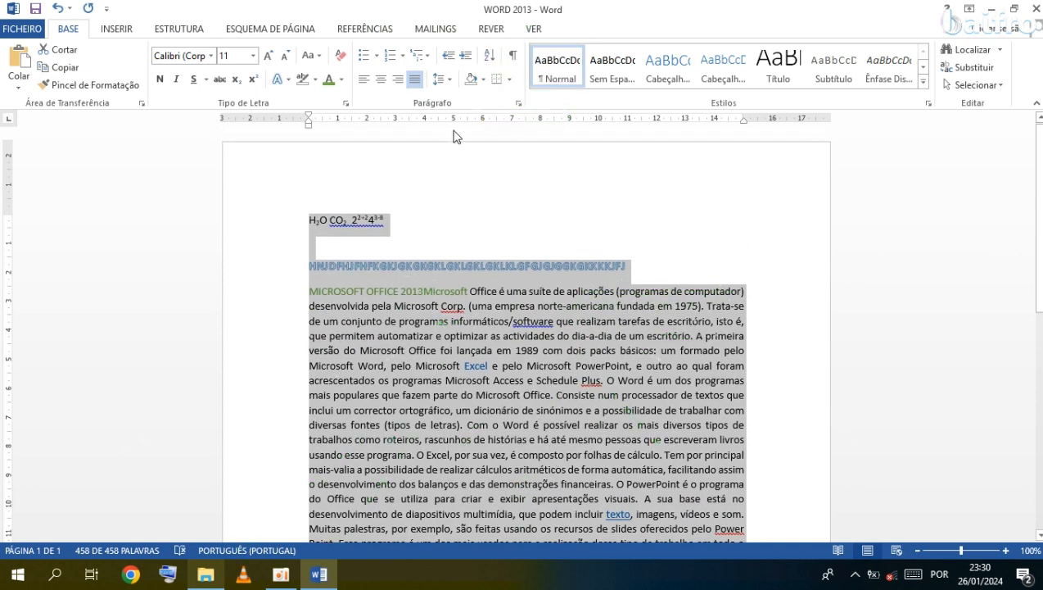
Set the line spacing of the whole document to 1,15 and deselect the text
left_click(451, 82)
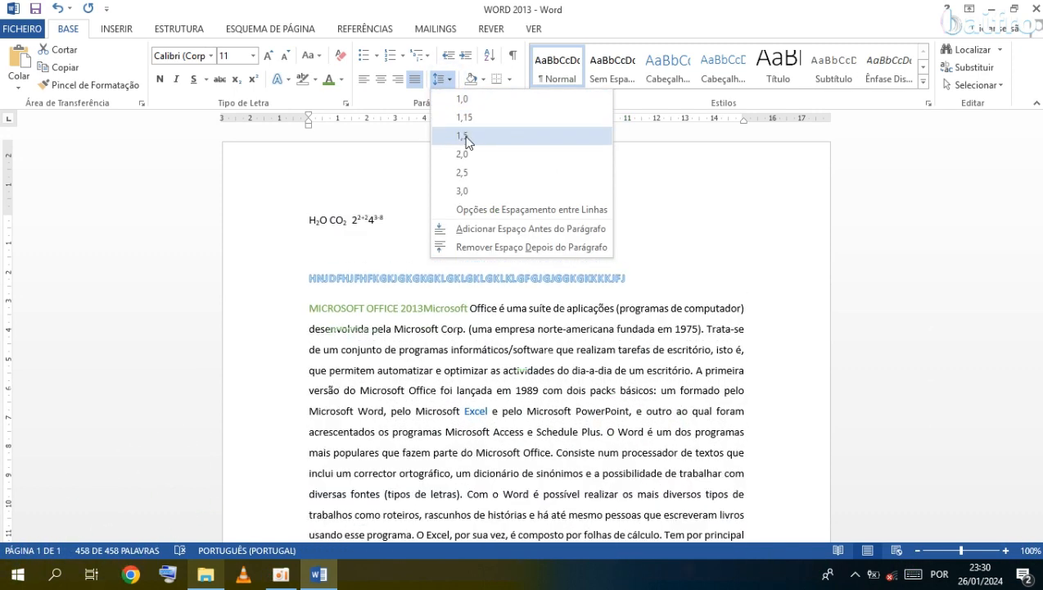
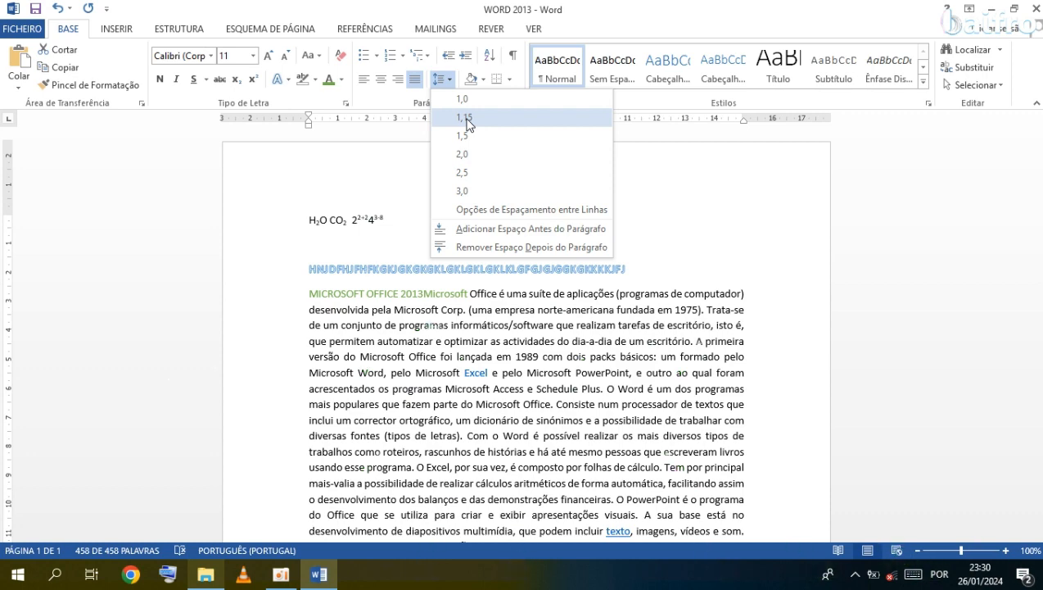
left_click(466, 120)
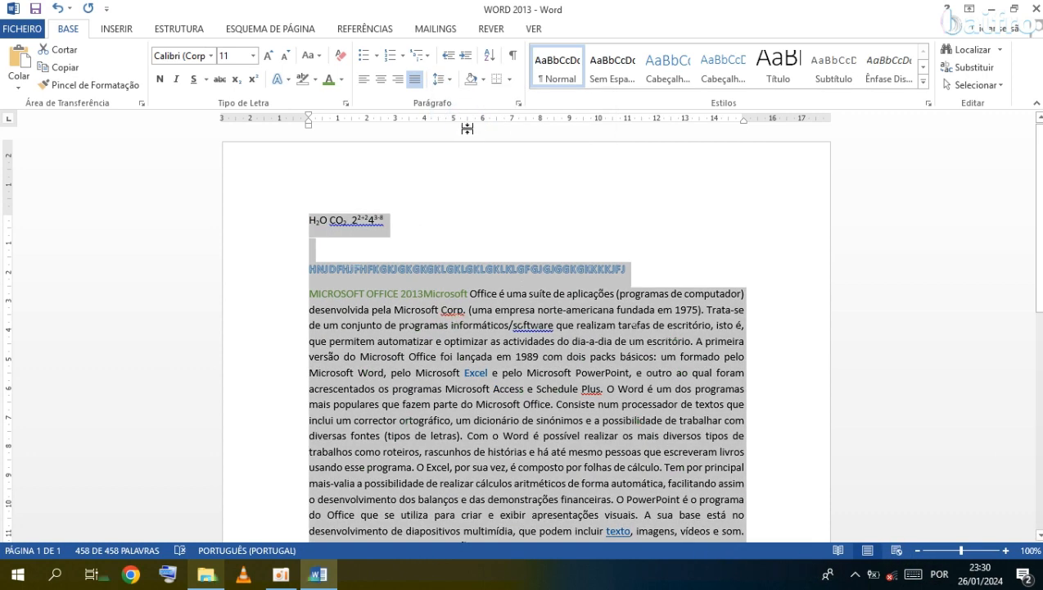
left_click(451, 80)
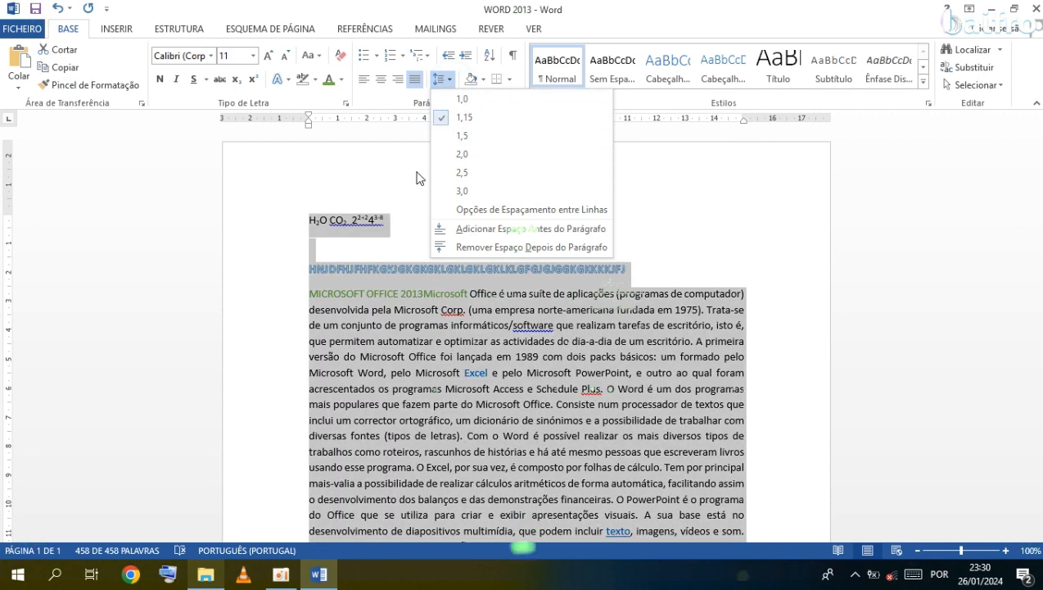
left_click(415, 176)
left_click(590, 295)
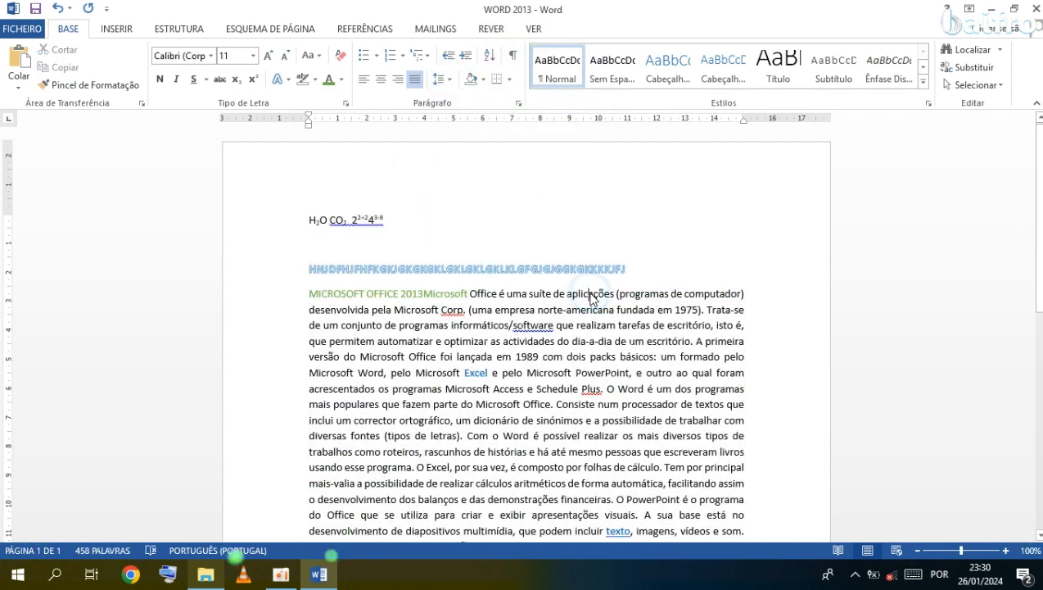
Apply dark orange theme shading behind the whole document's text and review it from start to end
key("ctrl+shift+End")
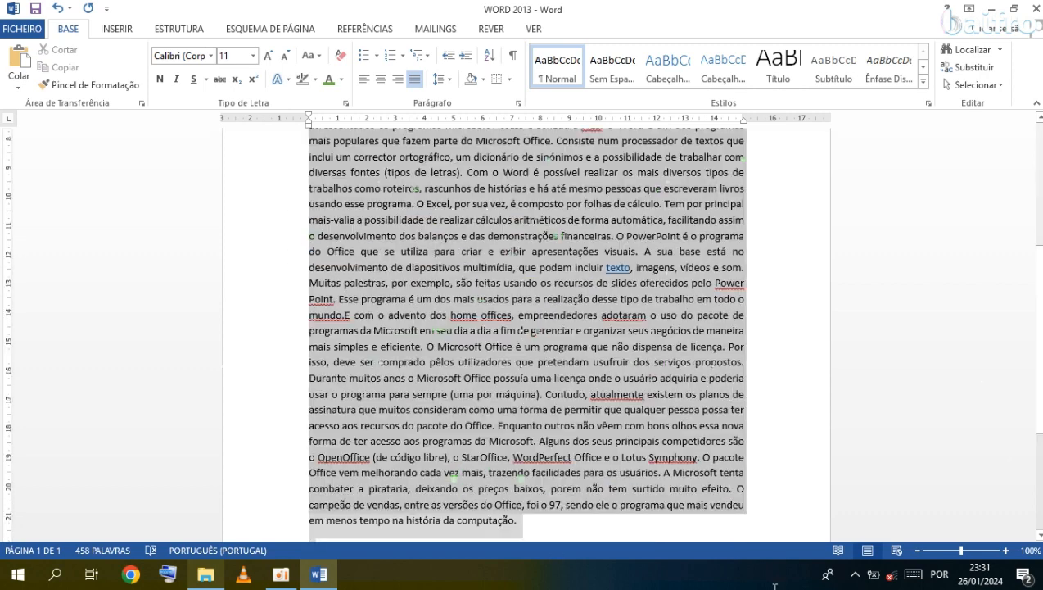
left_click(481, 79)
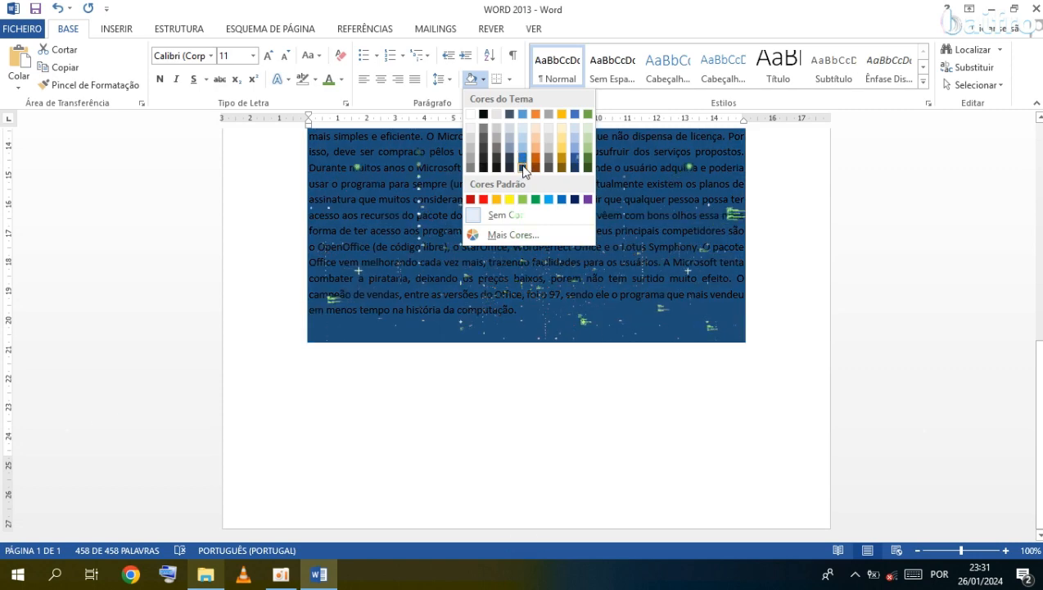
left_click(535, 163)
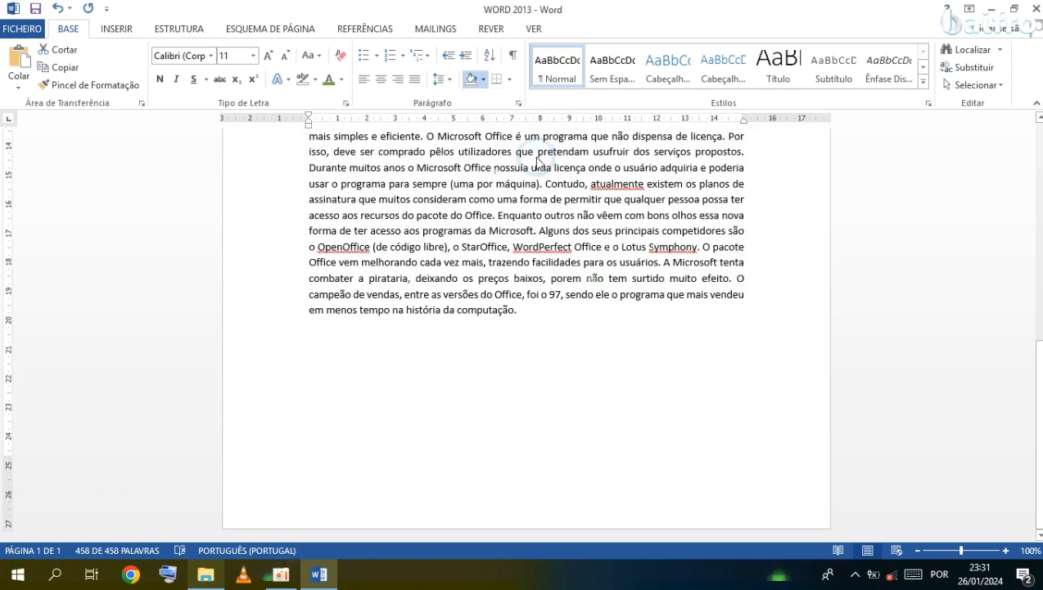
key("ctrl+Home")
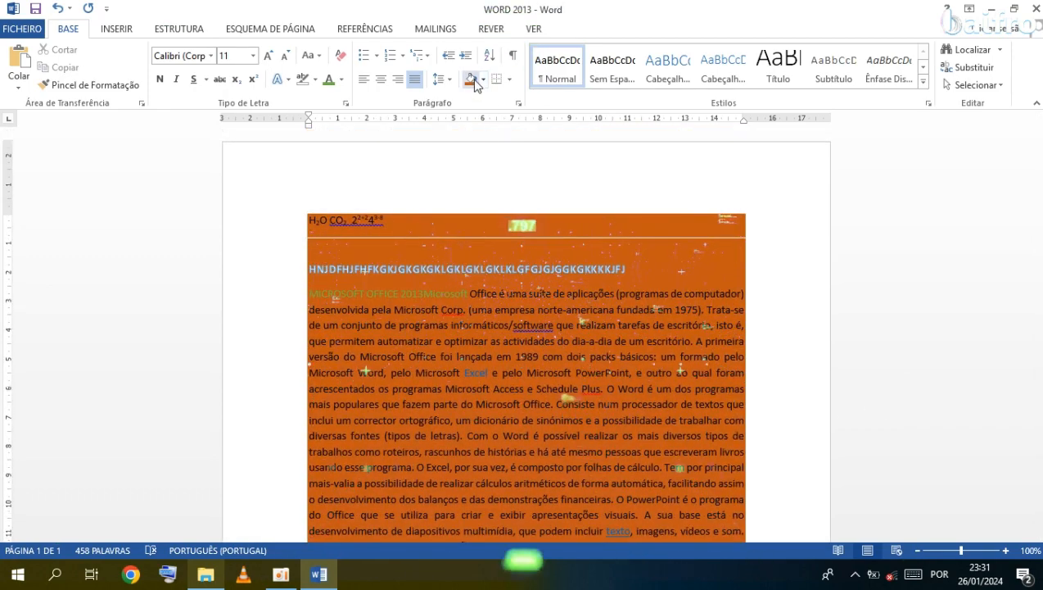
scroll(524, 328, "down", 3)
scroll(712, 353, "down", 6)
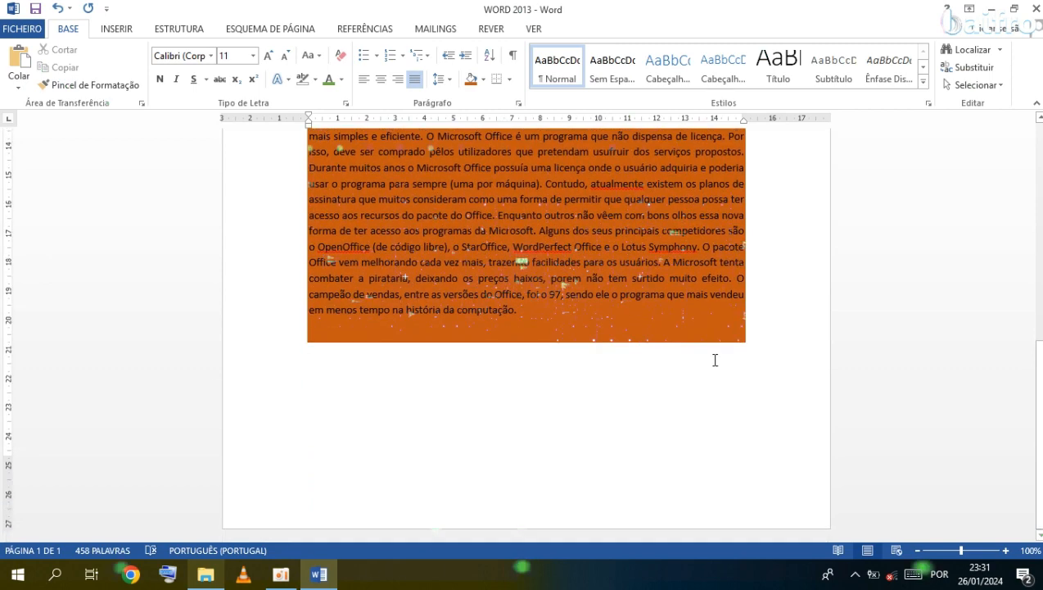
scroll(758, 343, "up", 10)
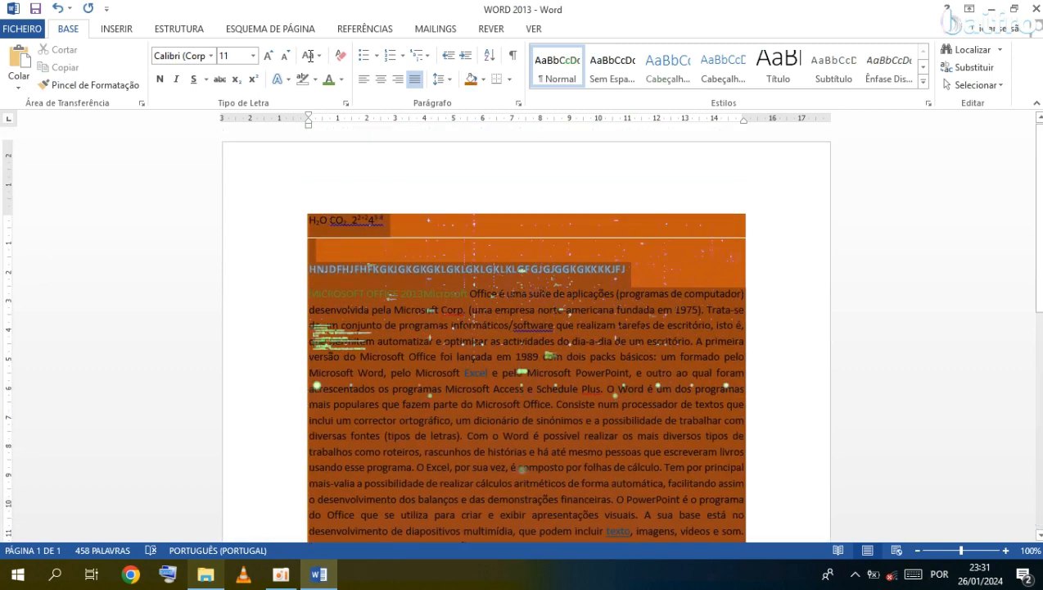
Remove the shading from the entire document with Sem Cor and deselect the text
key("ctrl+a")
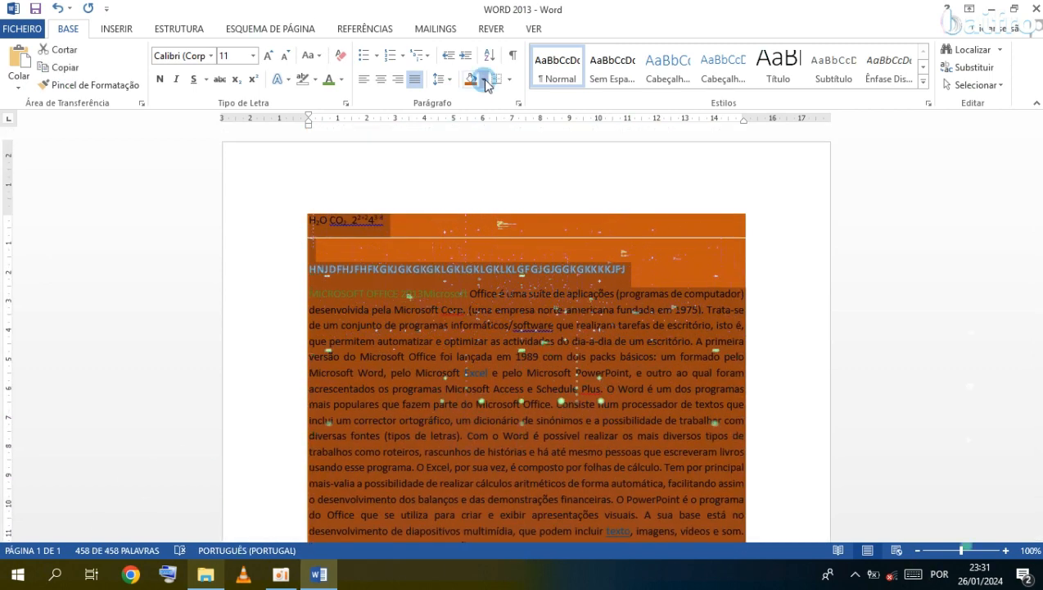
left_click(483, 79)
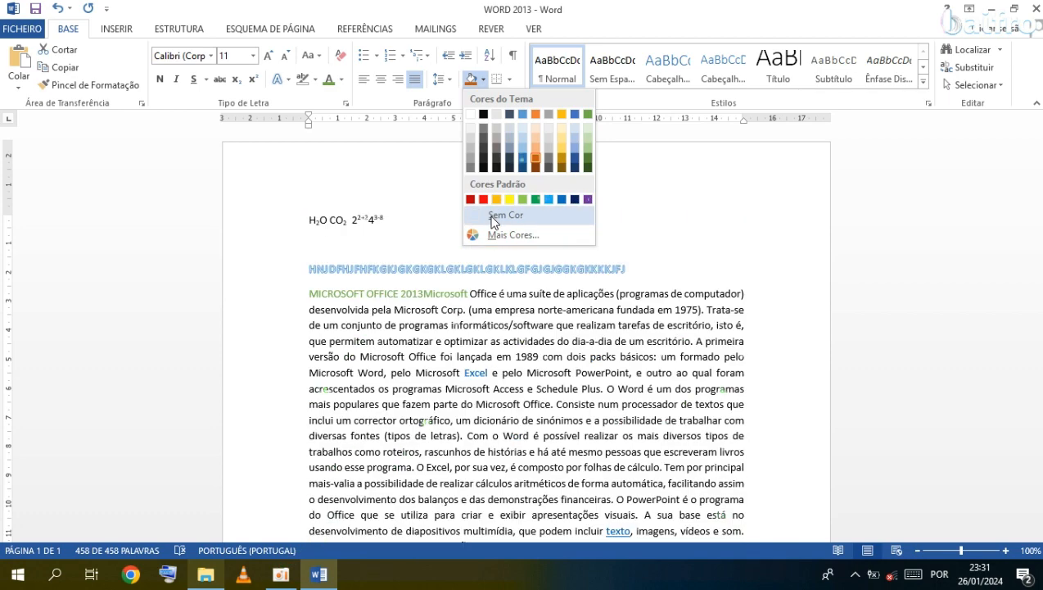
left_click(493, 218)
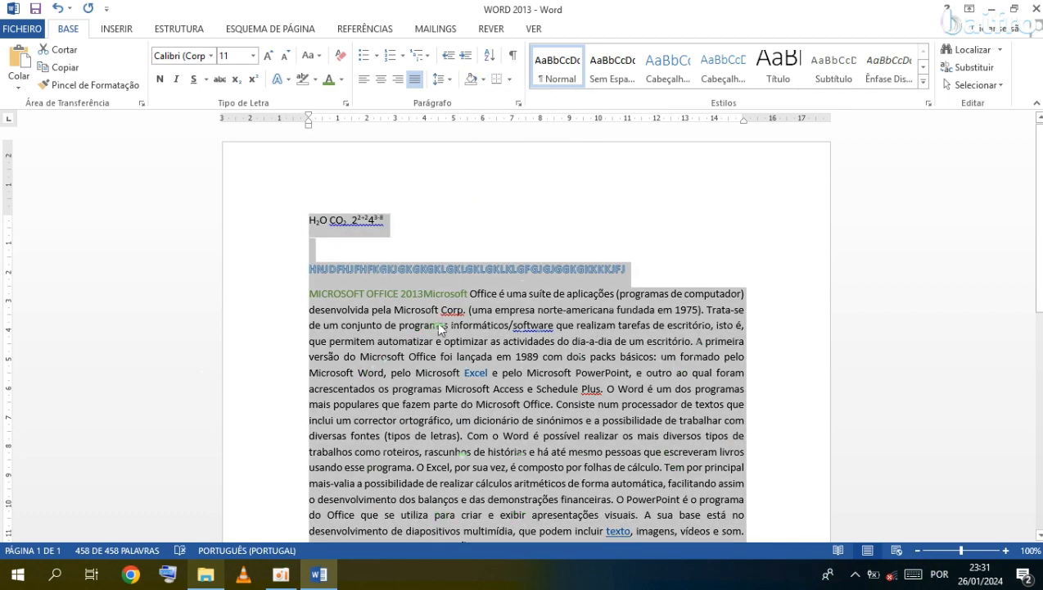
left_click(517, 317)
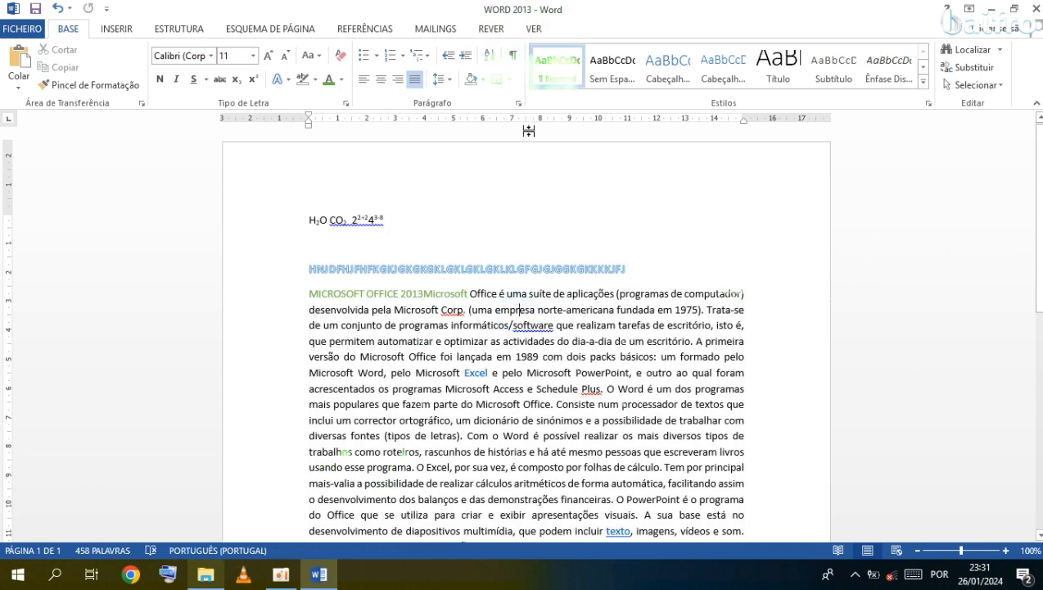
Add a right border to the main Microsoft Office paragraph and review it down the page
left_click(509, 82)
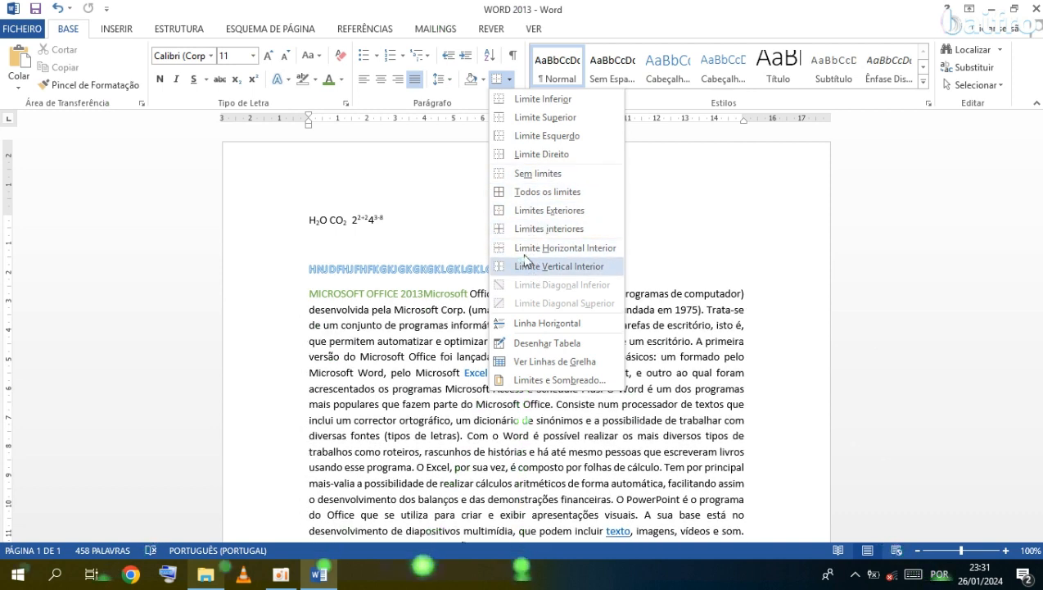
left_click(525, 156)
scroll(598, 302, "down", 10)
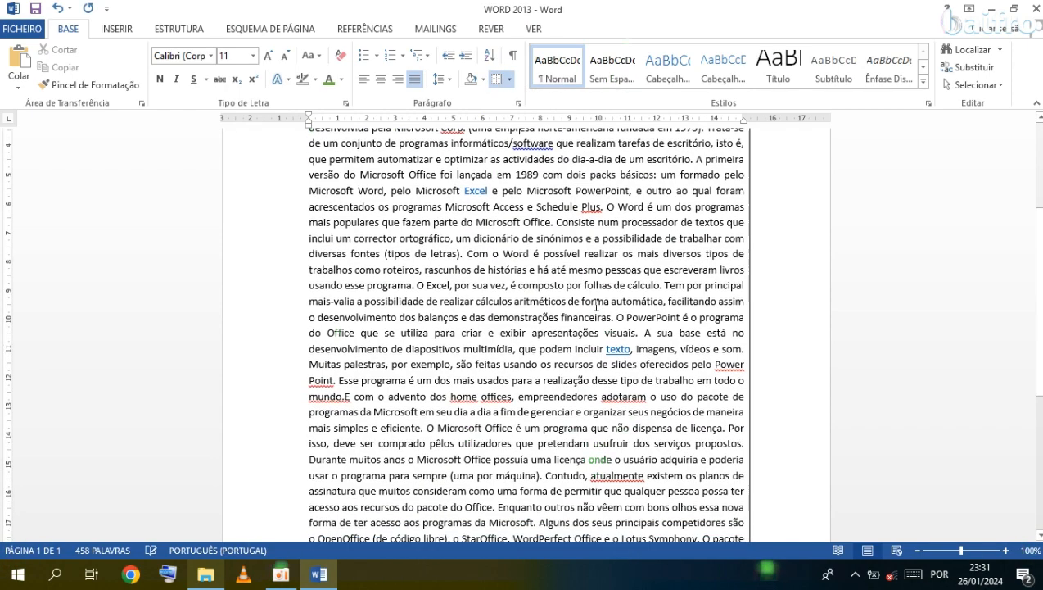
scroll(599, 303, "up", 10)
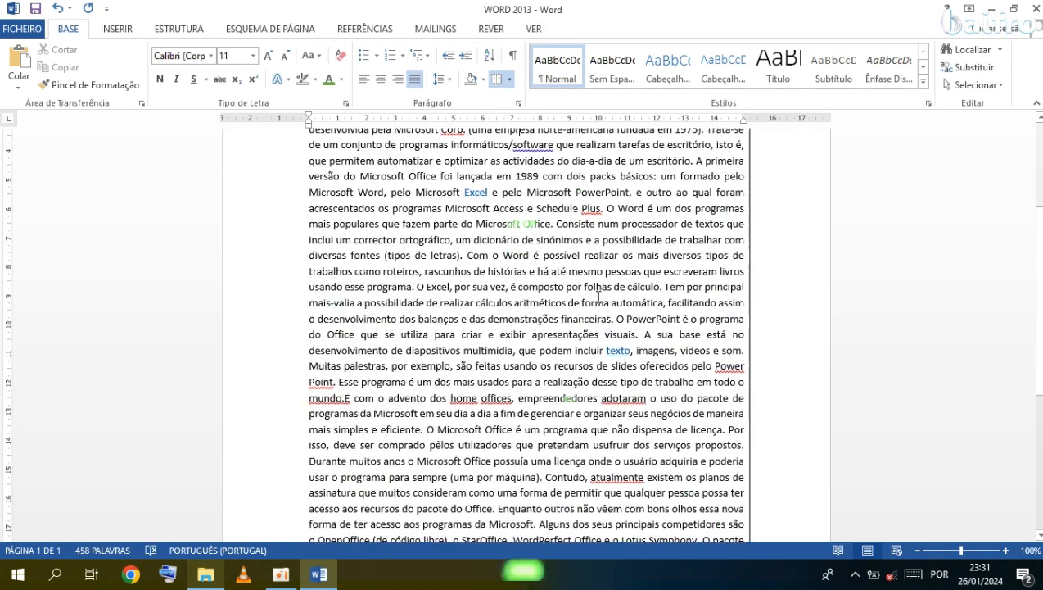
Apply Todos os limites to the main Microsoft Office paragraph, review the borders, and remove them with Sem limites
left_click(509, 78)
left_click(524, 193)
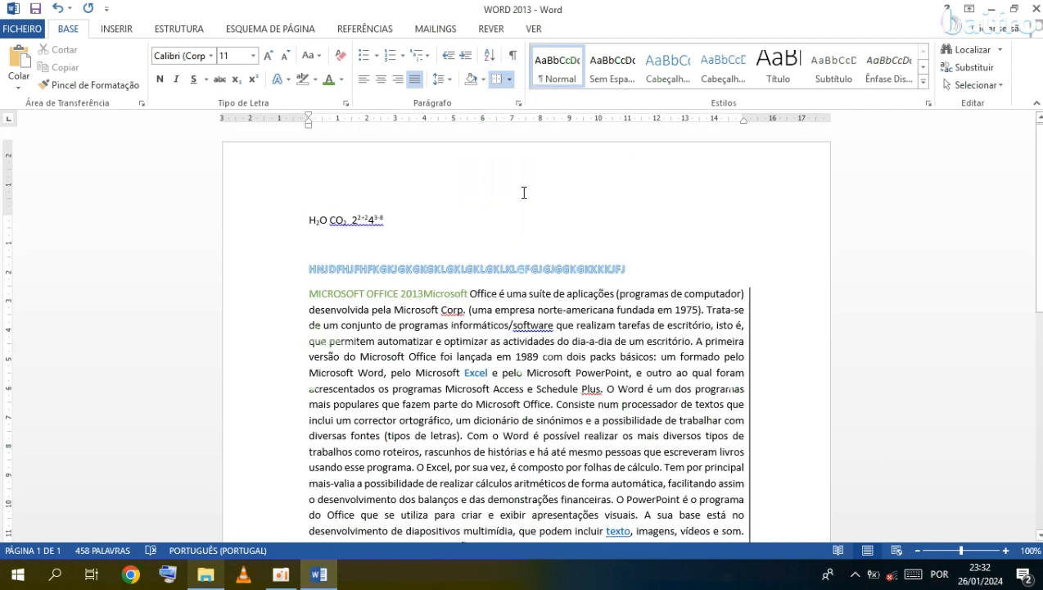
scroll(509, 332, "down", 10)
scroll(508, 333, "down", 1)
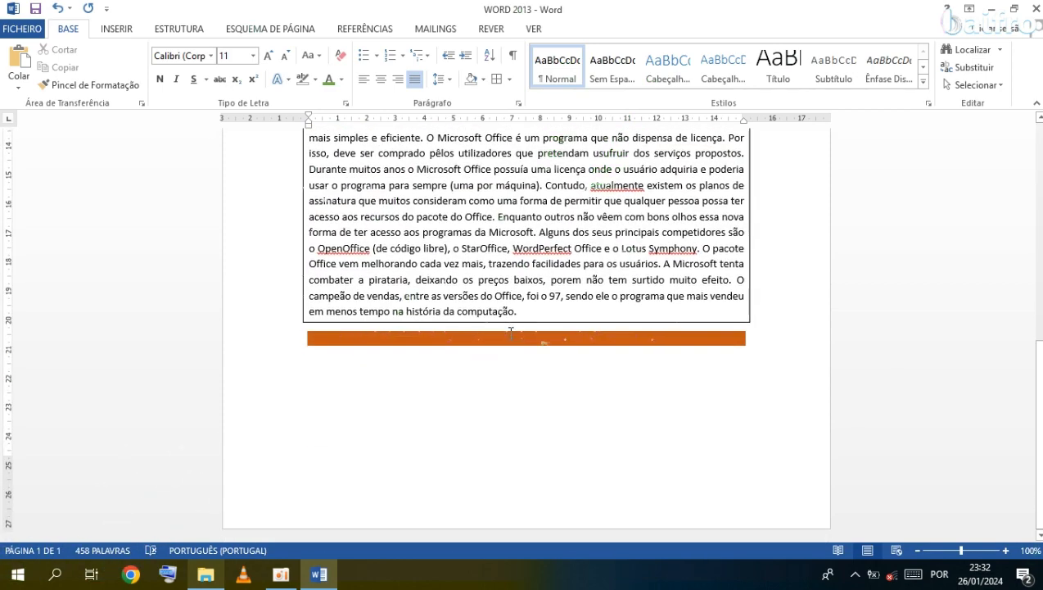
scroll(511, 332, "up", 10)
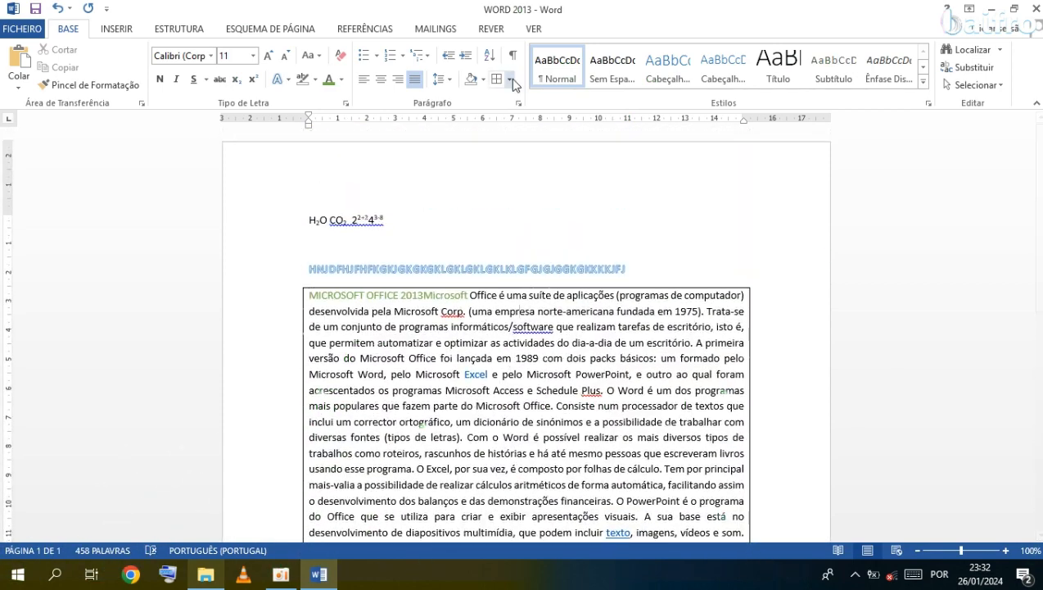
left_click(510, 80)
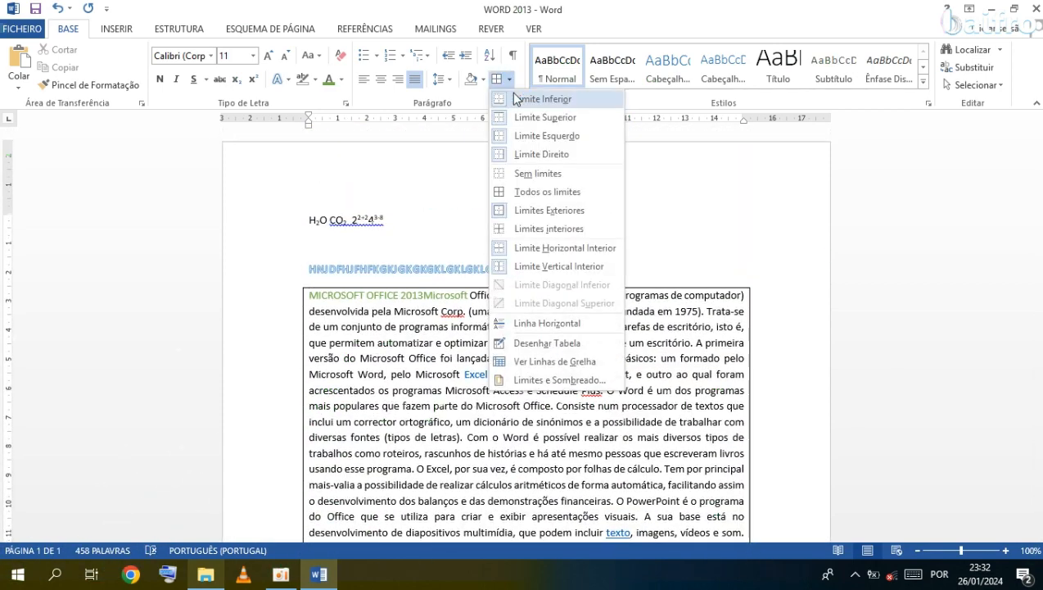
left_click(541, 174)
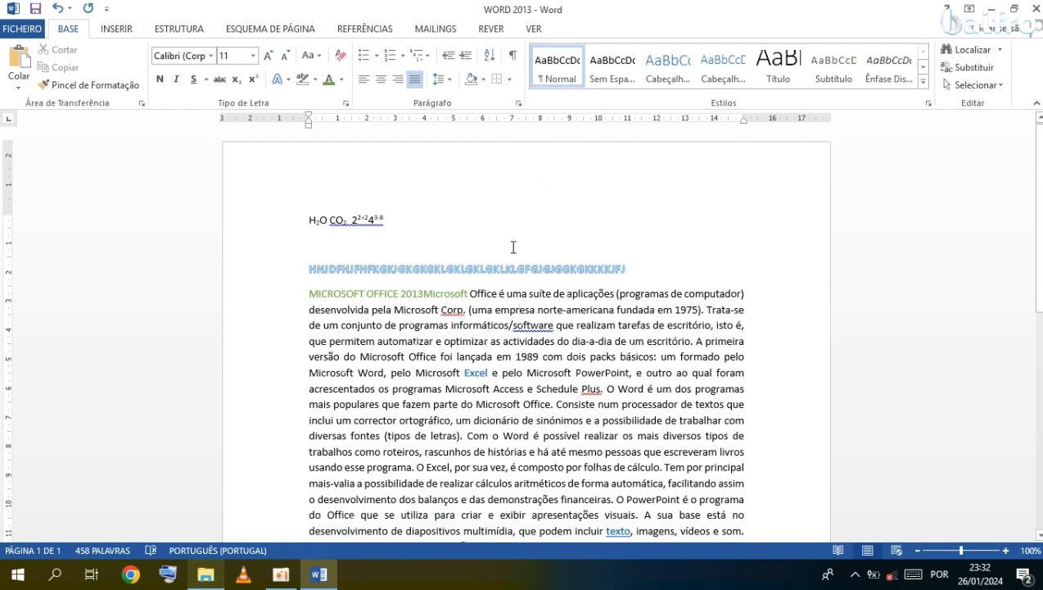
Remove the leftover orange shading from the empty line below the last paragraph with Sem Cor and deselect the text
scroll(513, 246, "down", 12)
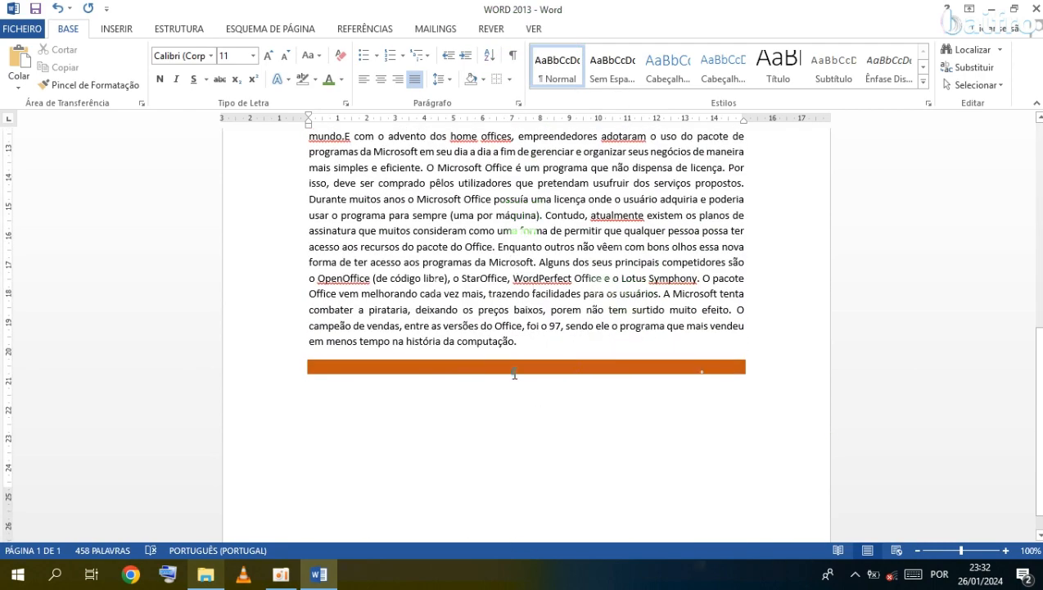
left_click(514, 374)
left_click_drag(358, 358, 389, 398)
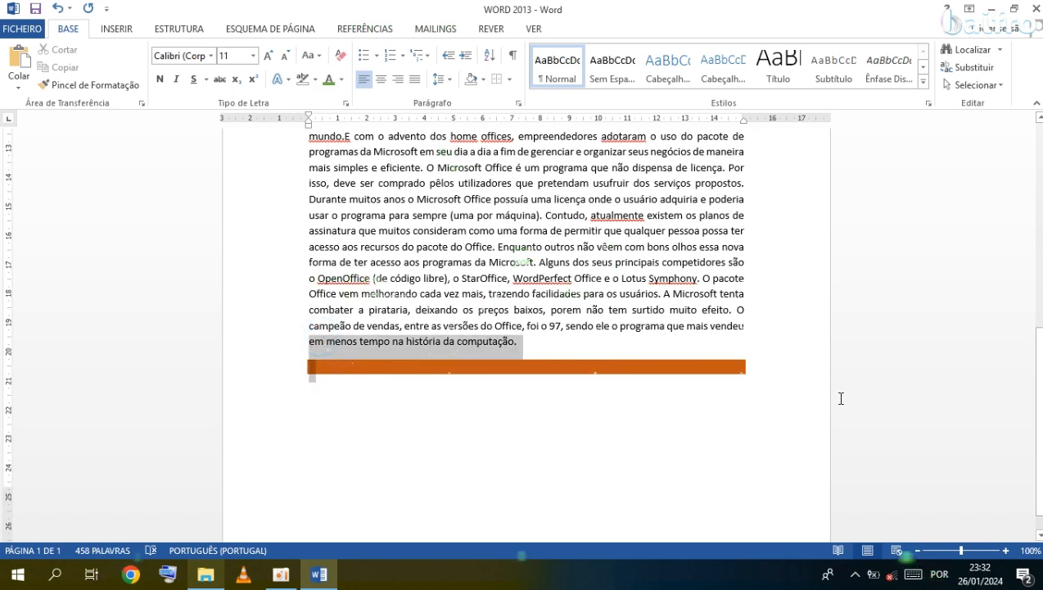
left_click(483, 80)
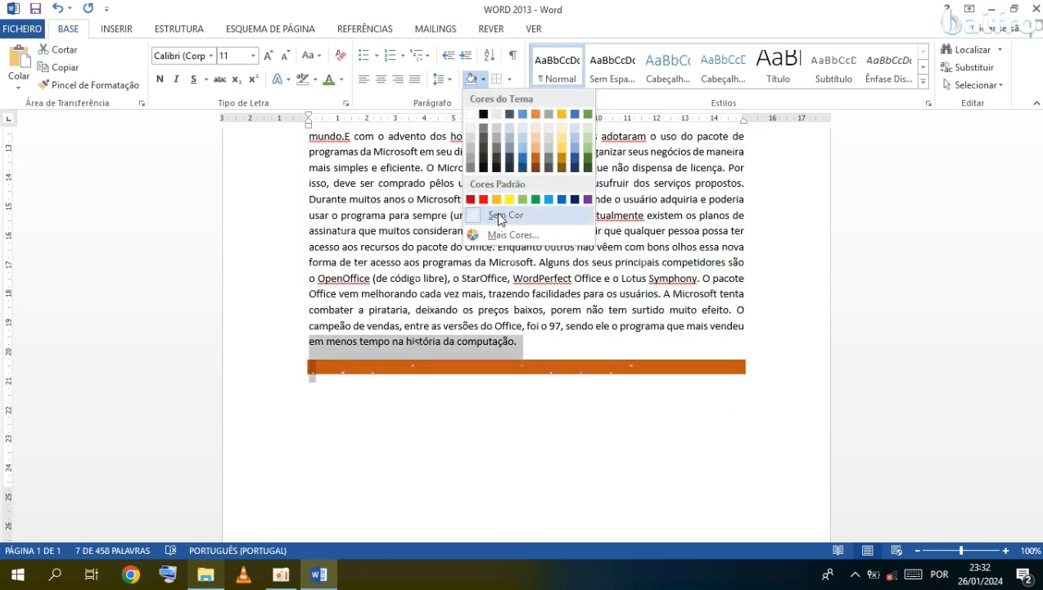
left_click(496, 213)
left_click(588, 329)
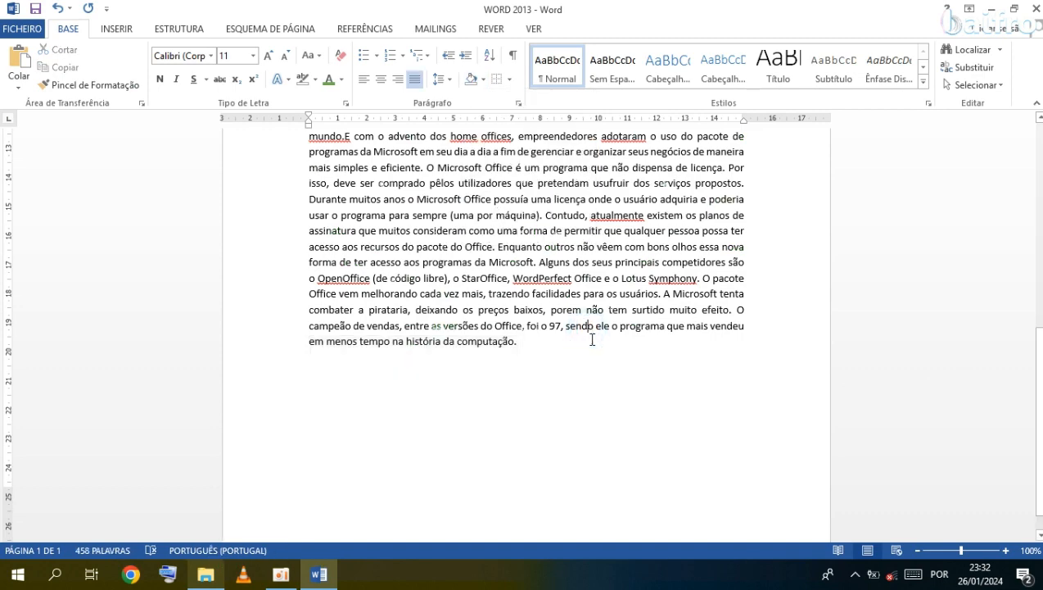
Search the document for HOME and TEXTO, and look at the matches in the text
scroll(590, 337, "up", 3)
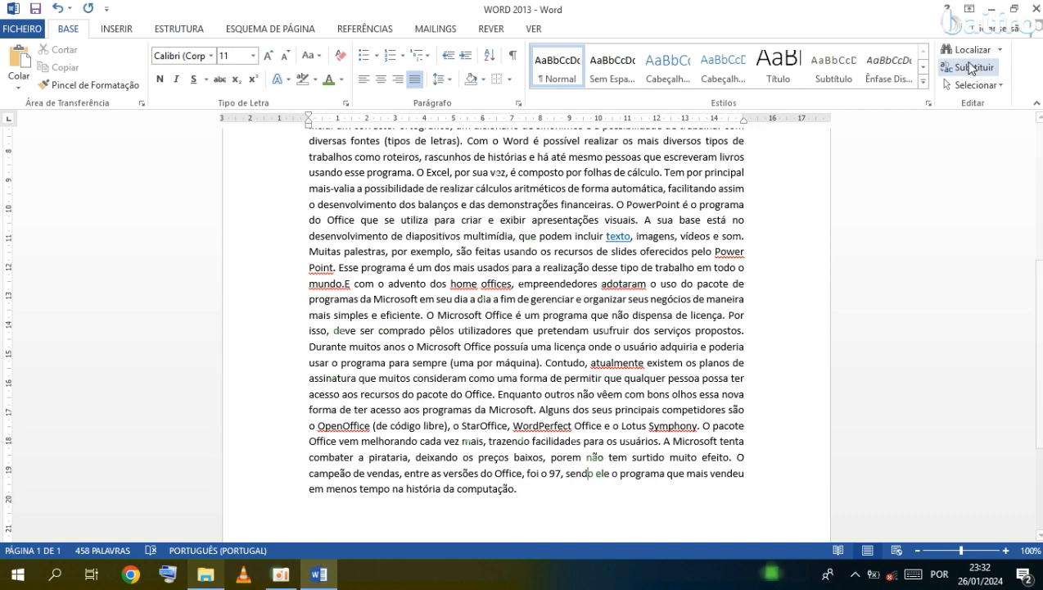
left_click(989, 51)
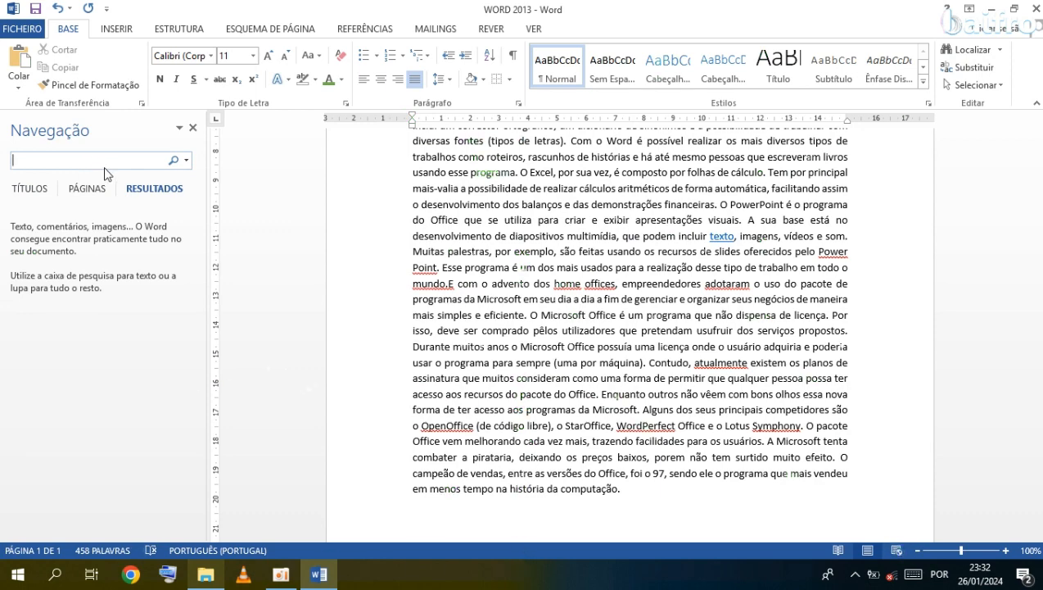
type("HOME")
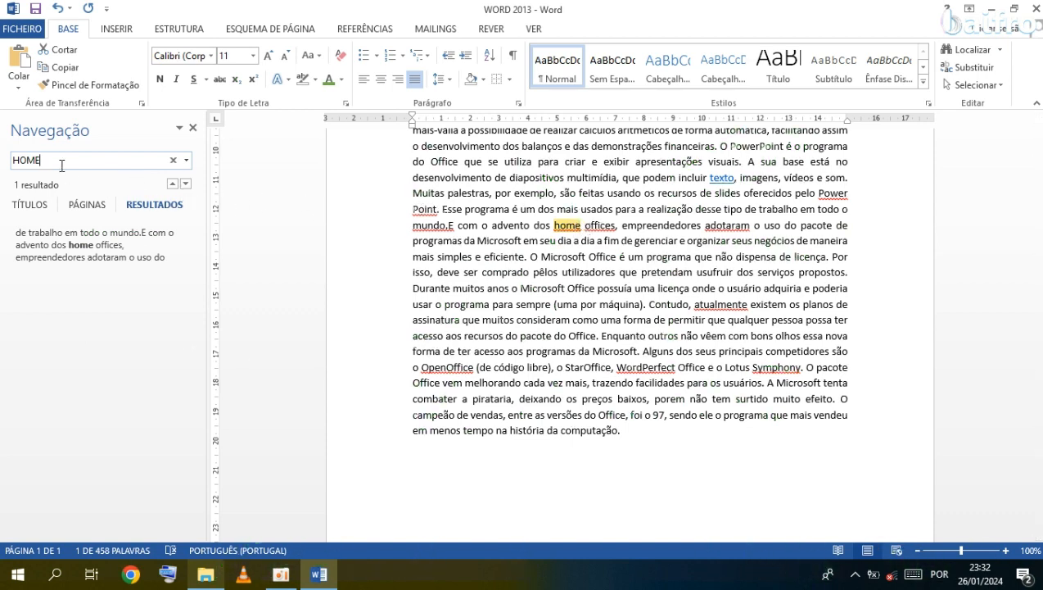
left_click_drag(61, 161, 15, 158)
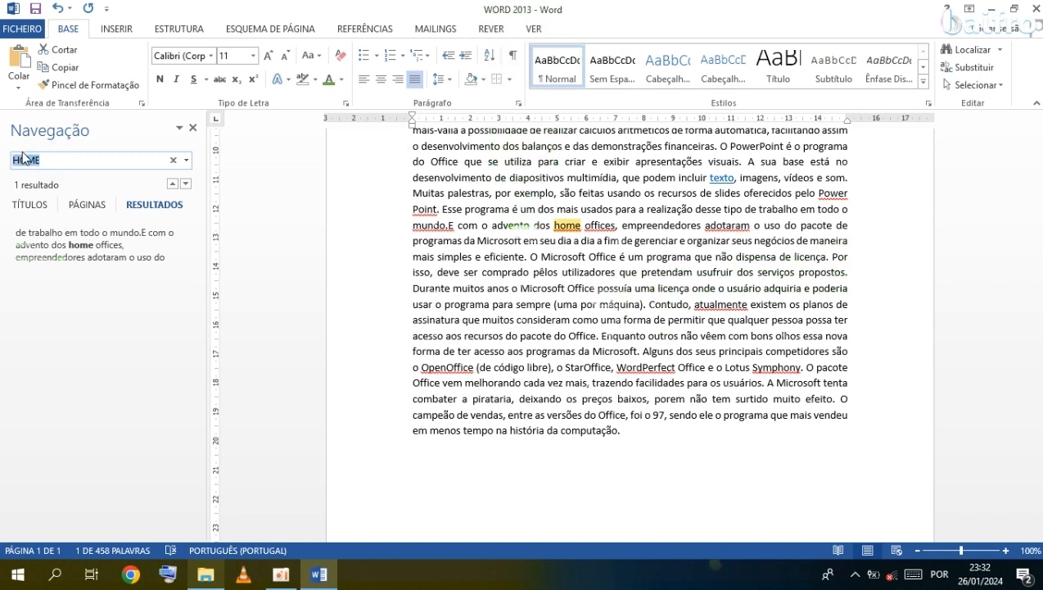
type("TEXTO")
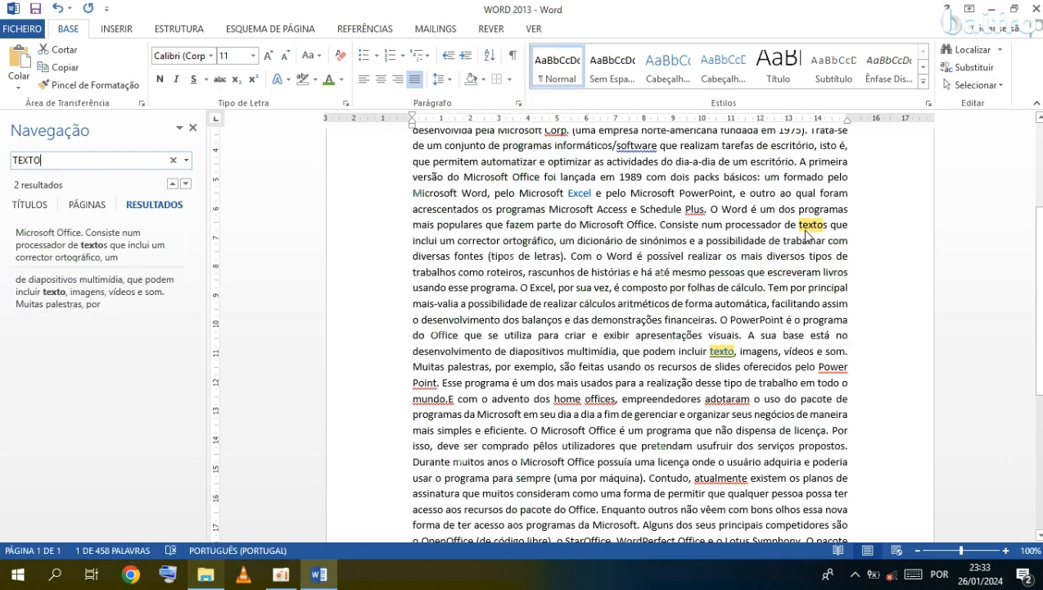
scroll(802, 246, "up", 2)
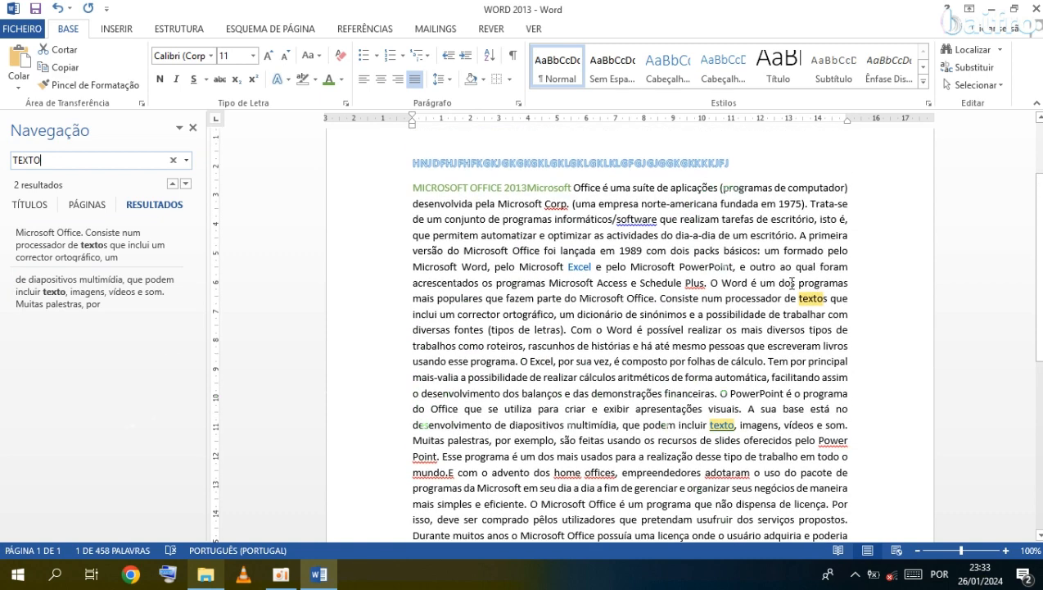
Search the document for OFFICE and review the highlighted occurrences from start to end
double_click(54, 157)
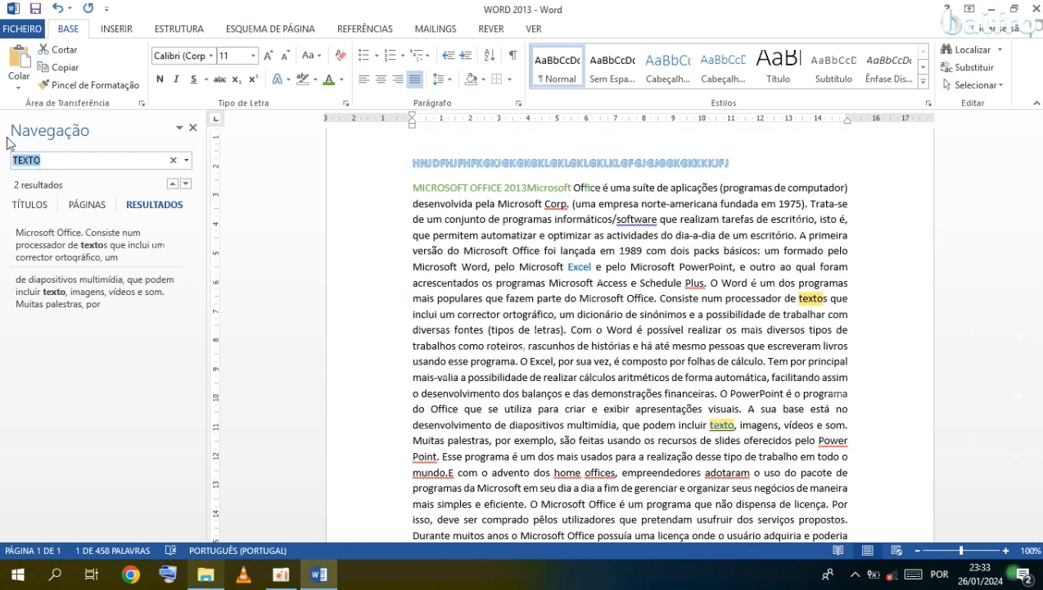
type("OFFI")
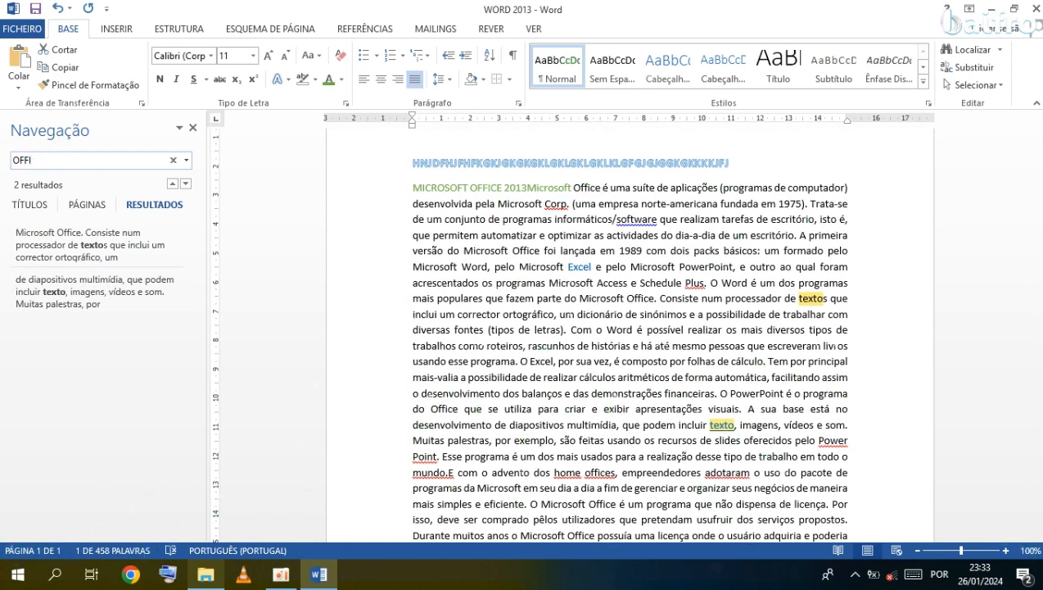
type("CE")
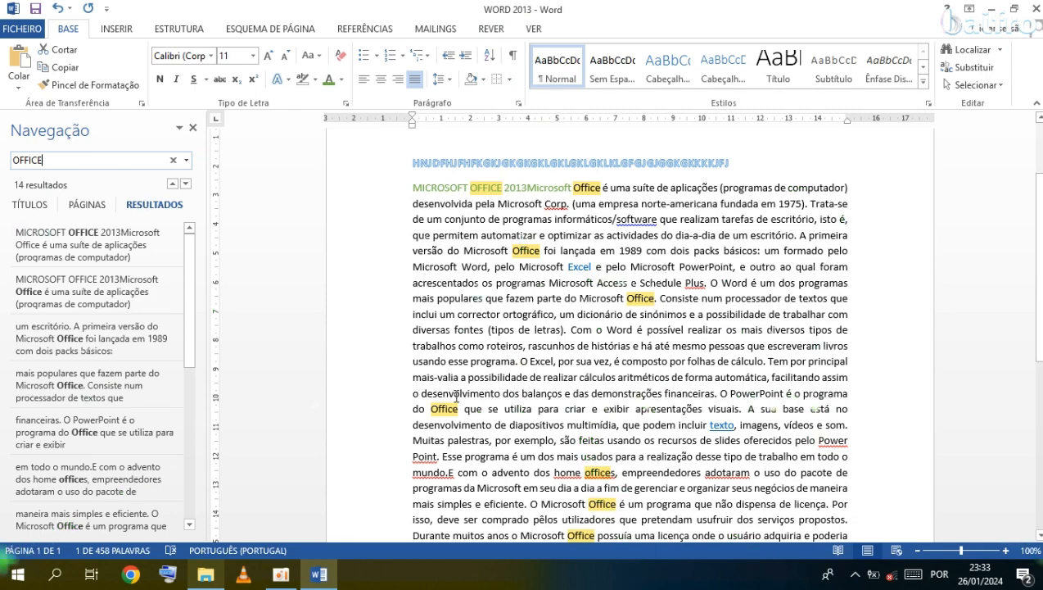
scroll(688, 387, "down", 5)
scroll(696, 385, "down", 3)
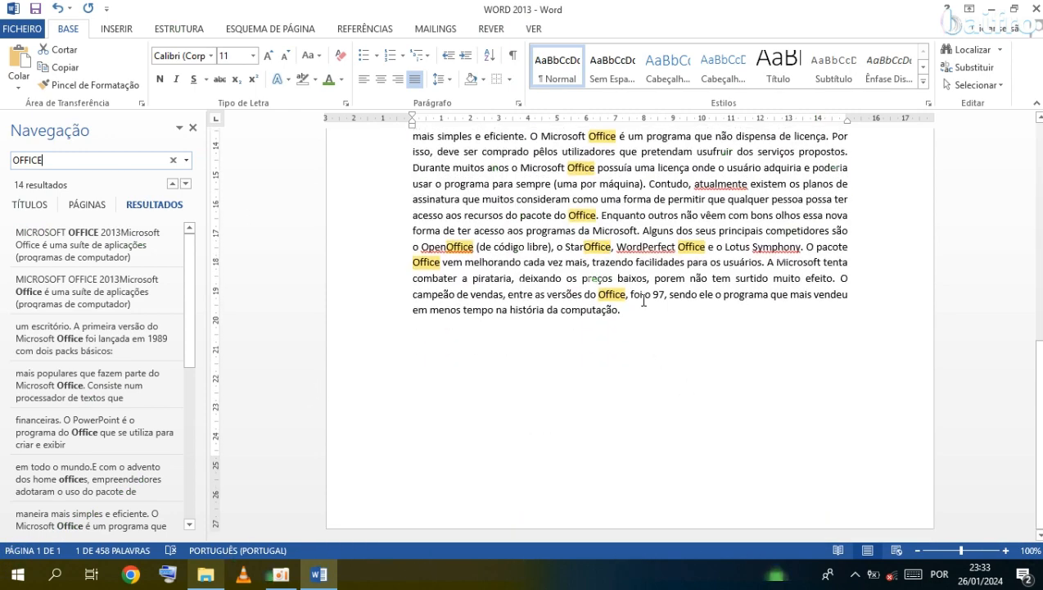
scroll(644, 301, "up", 15)
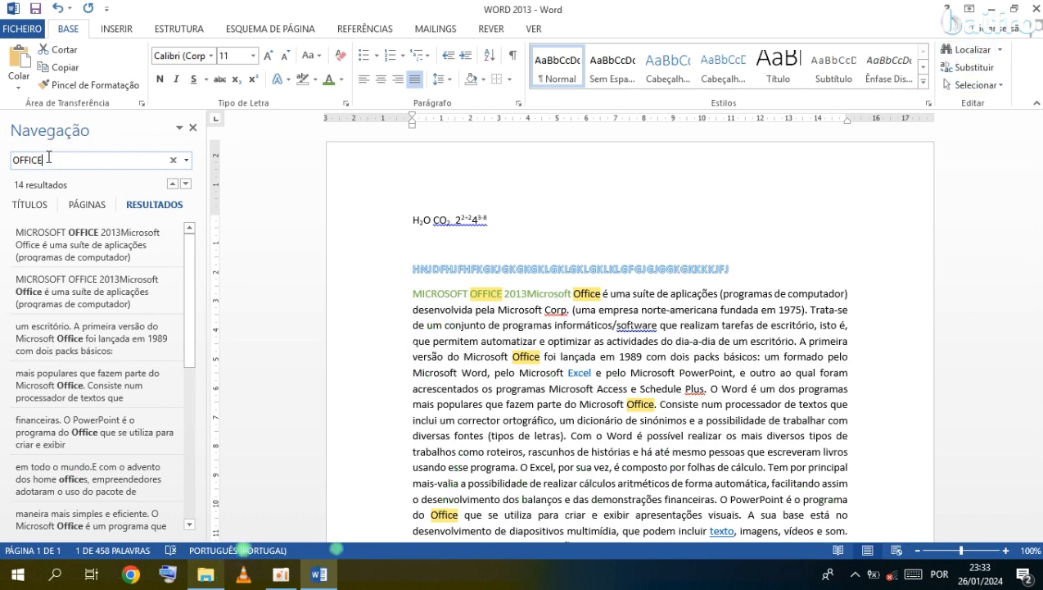
Clear the search term and close the document search
left_click_drag(49, 159, 3, 159)
key("Delete")
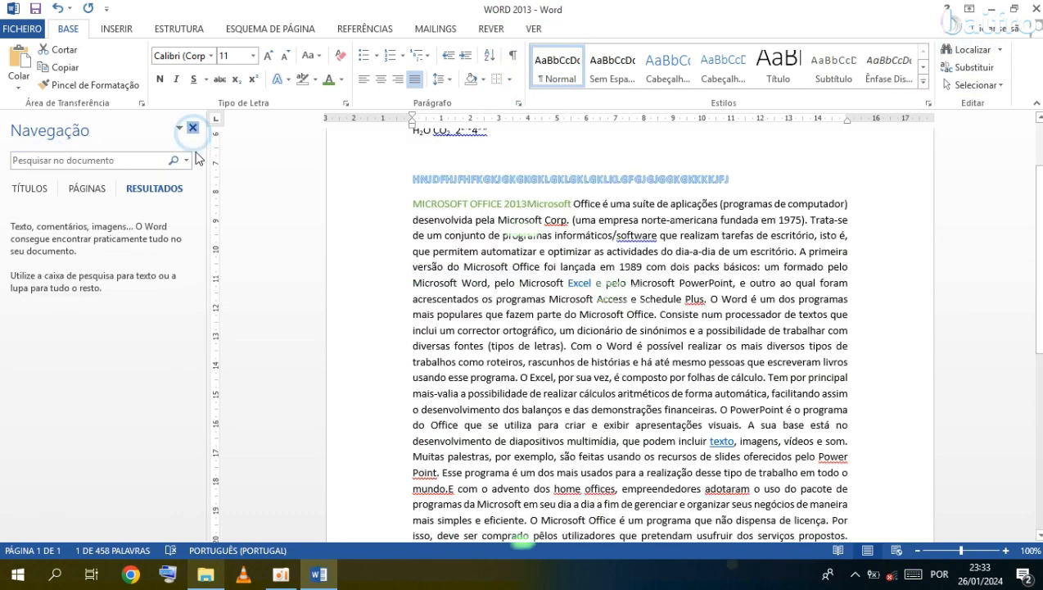
left_click(192, 128)
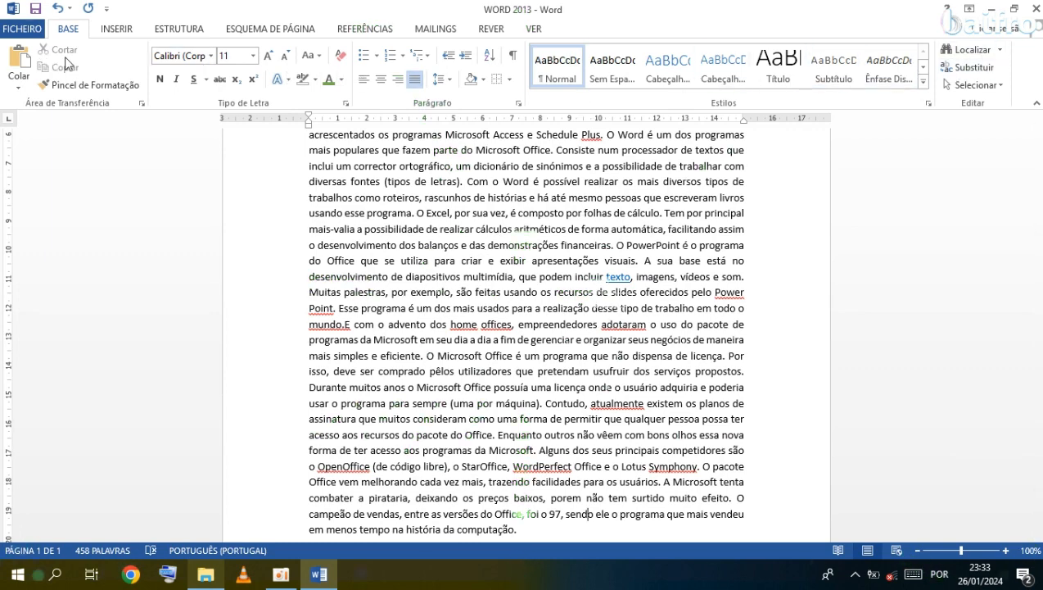
Examine the commands available for inserting objects and shapes, document design, page layout, references, mailings and reviewing
left_click(115, 30)
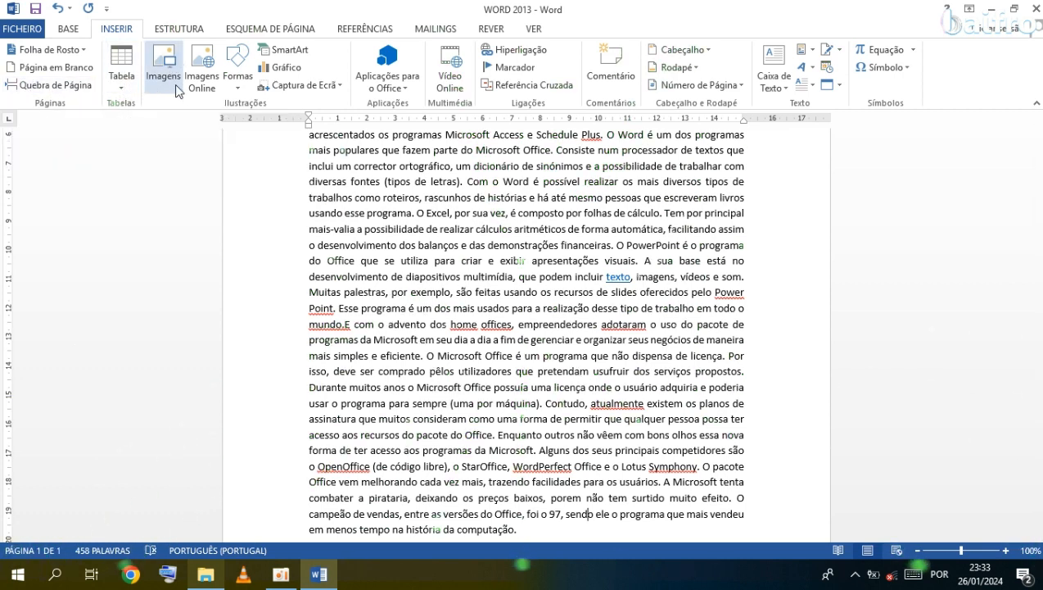
left_click(242, 89)
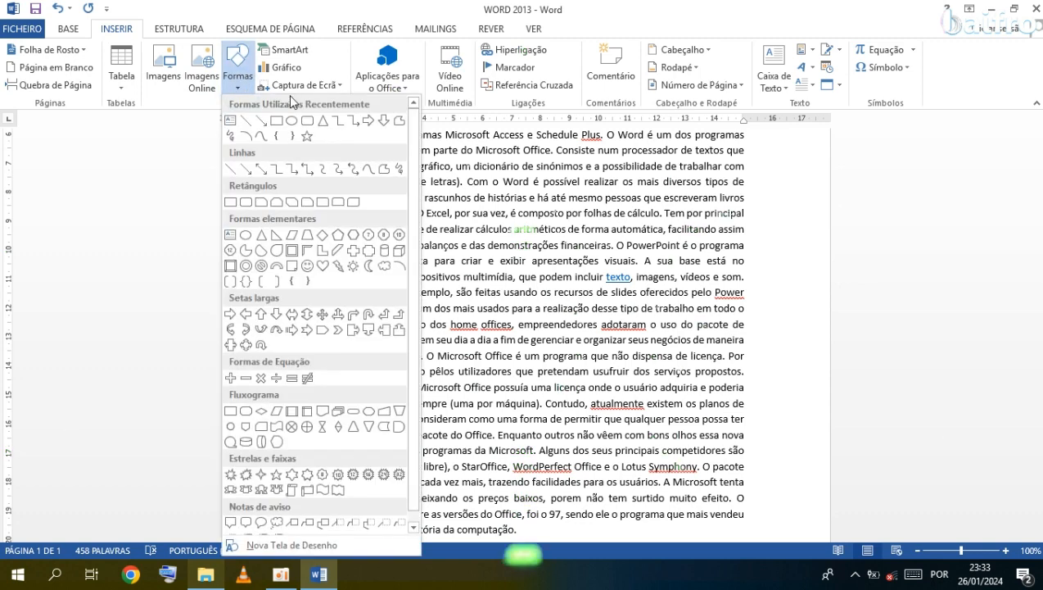
left_click(248, 89)
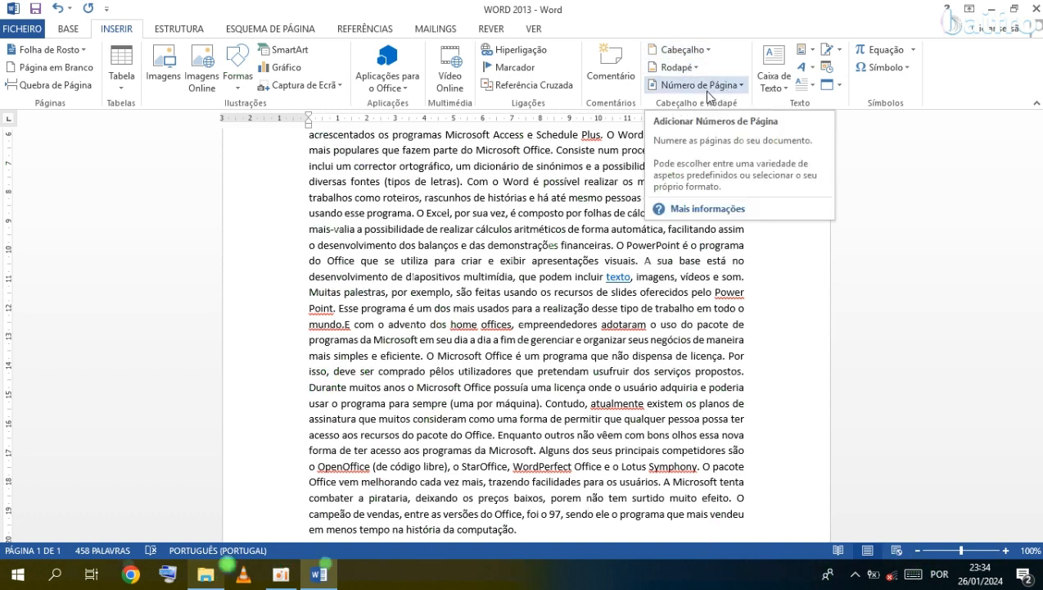
left_click(177, 29)
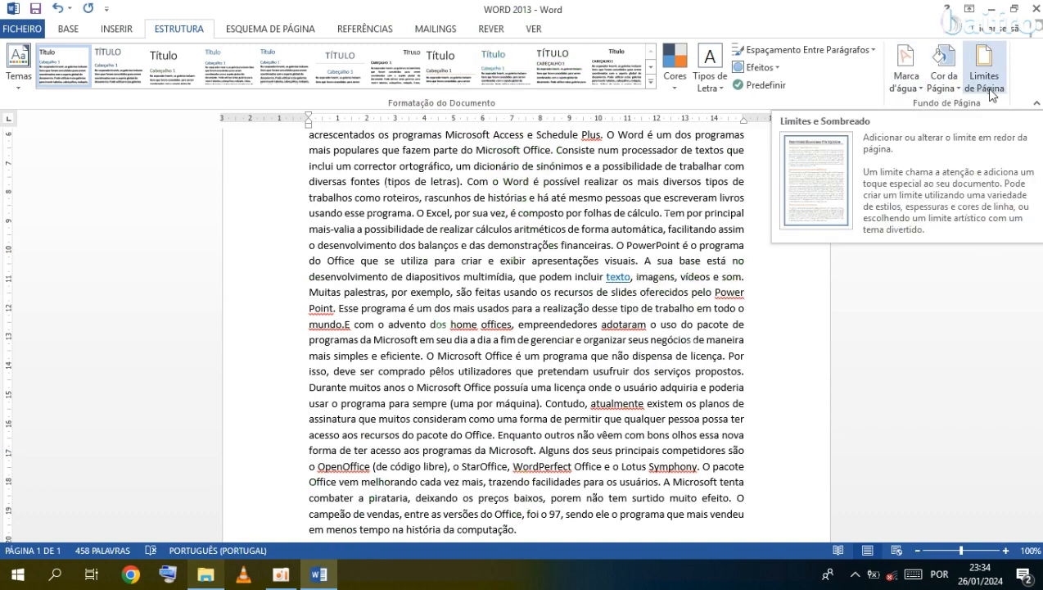
left_click(280, 33)
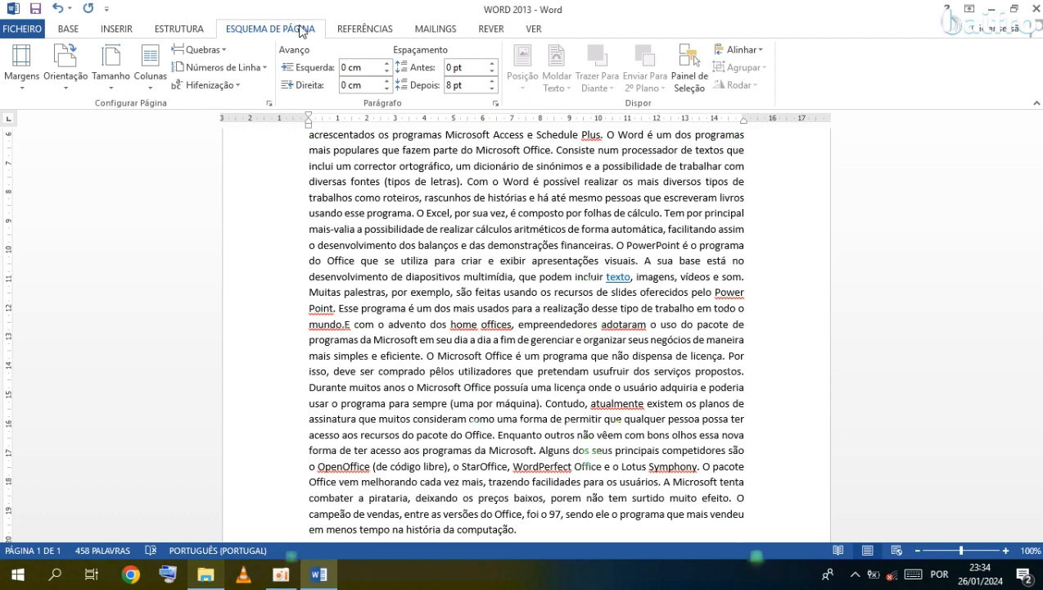
left_click(350, 29)
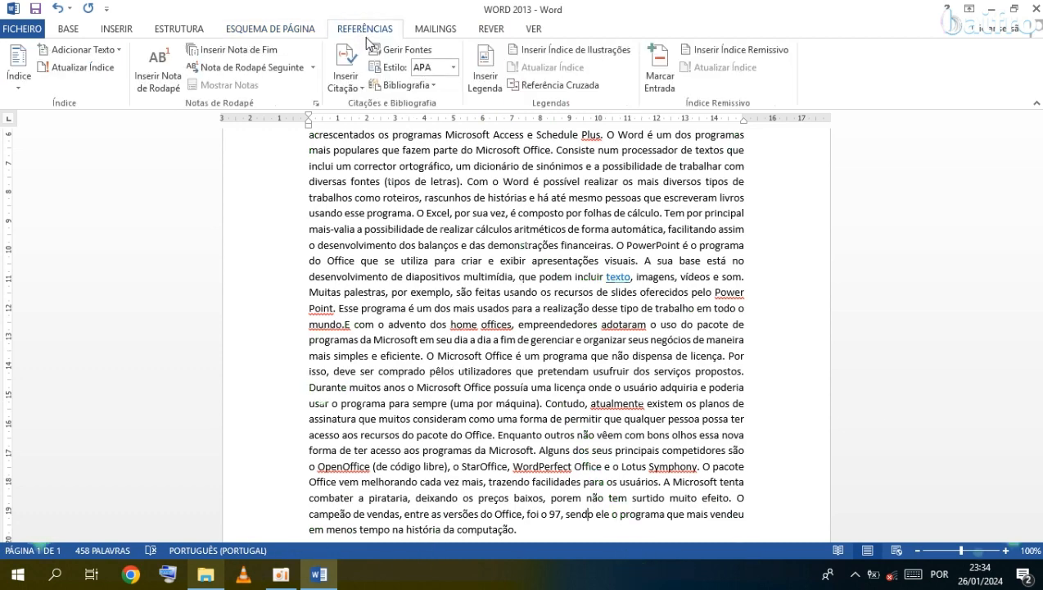
left_click(436, 29)
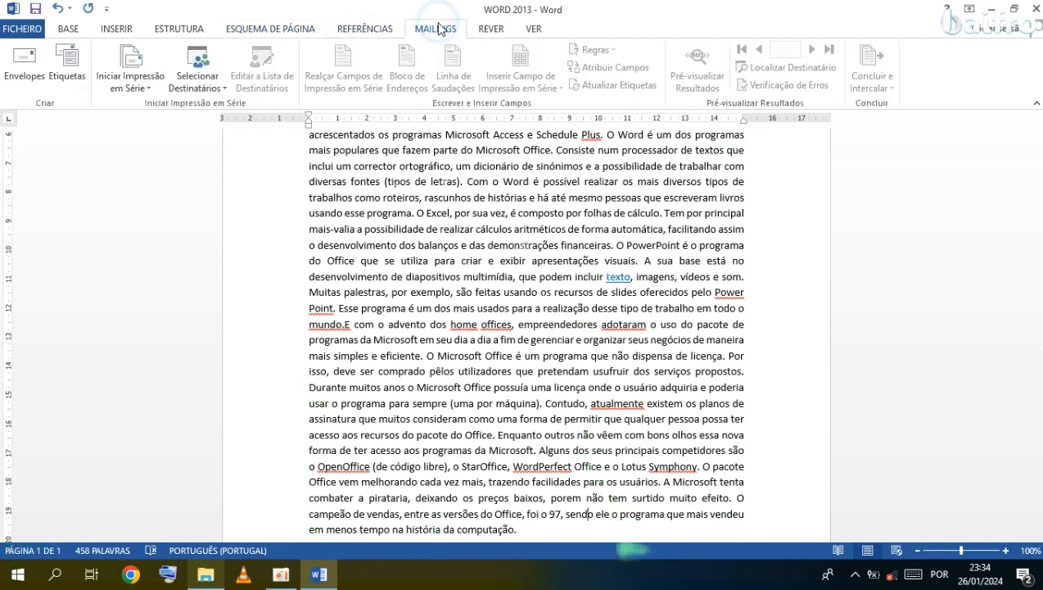
left_click(491, 33)
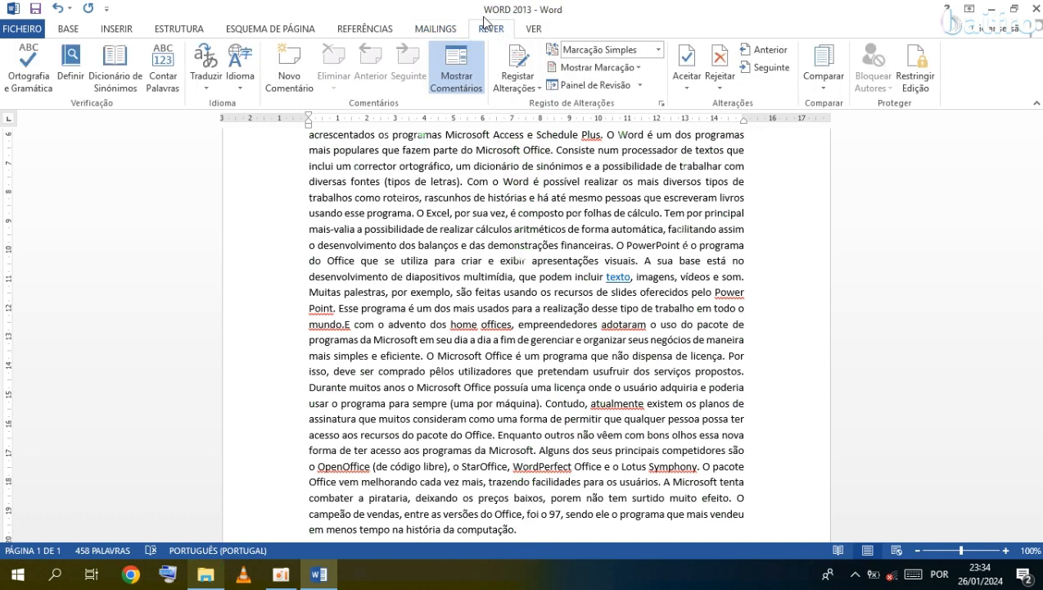
left_click(365, 29)
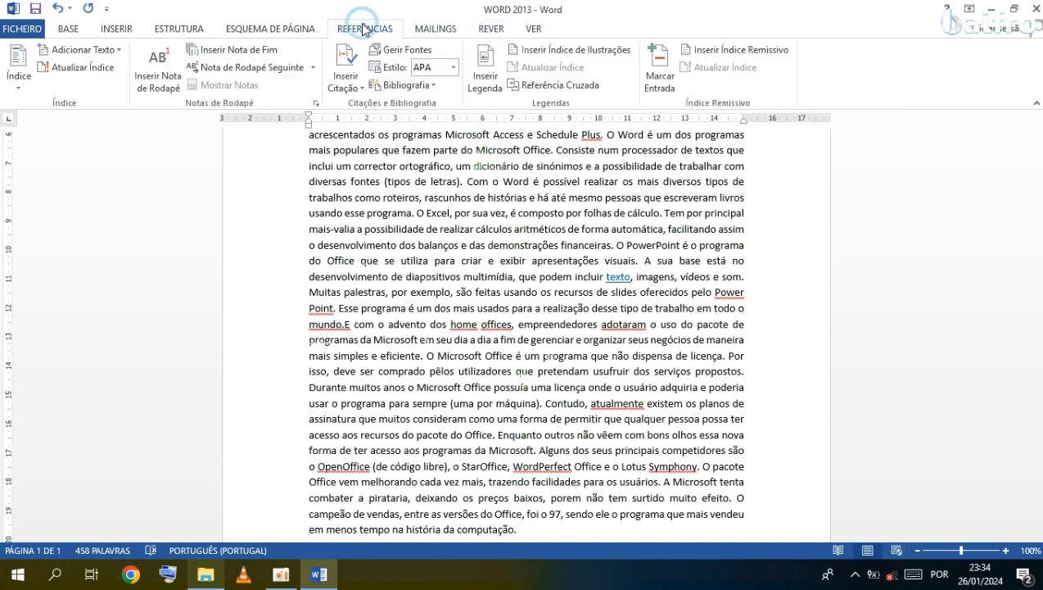
scroll(435, 33, "down", 1)
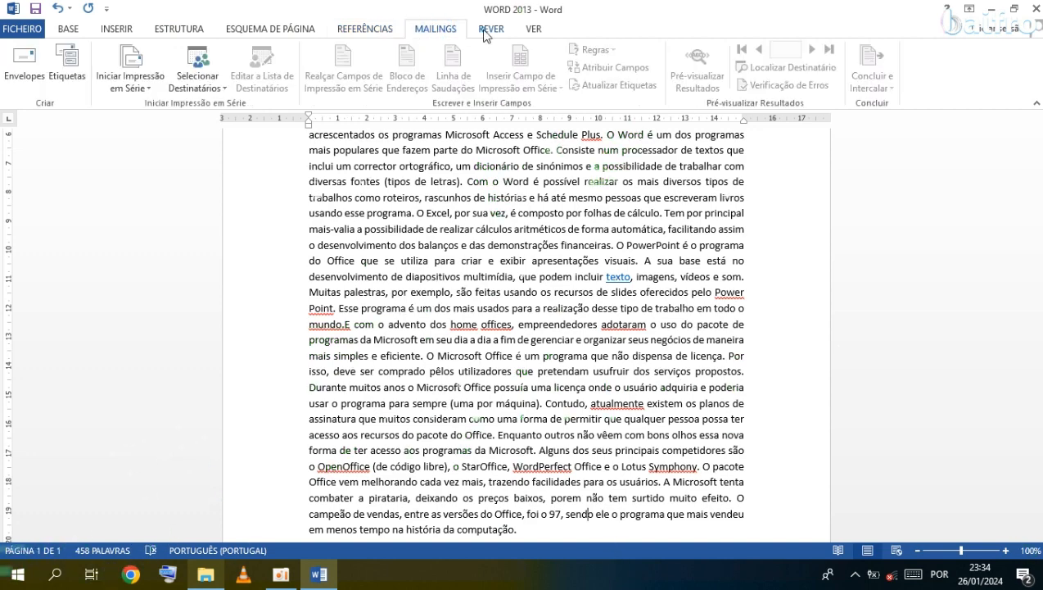
Compare the references and mailings commands, and look through the reviewing and document view commands
scroll(435, 32, "down", 1)
left_click(434, 30)
left_click(365, 29)
left_click(433, 29)
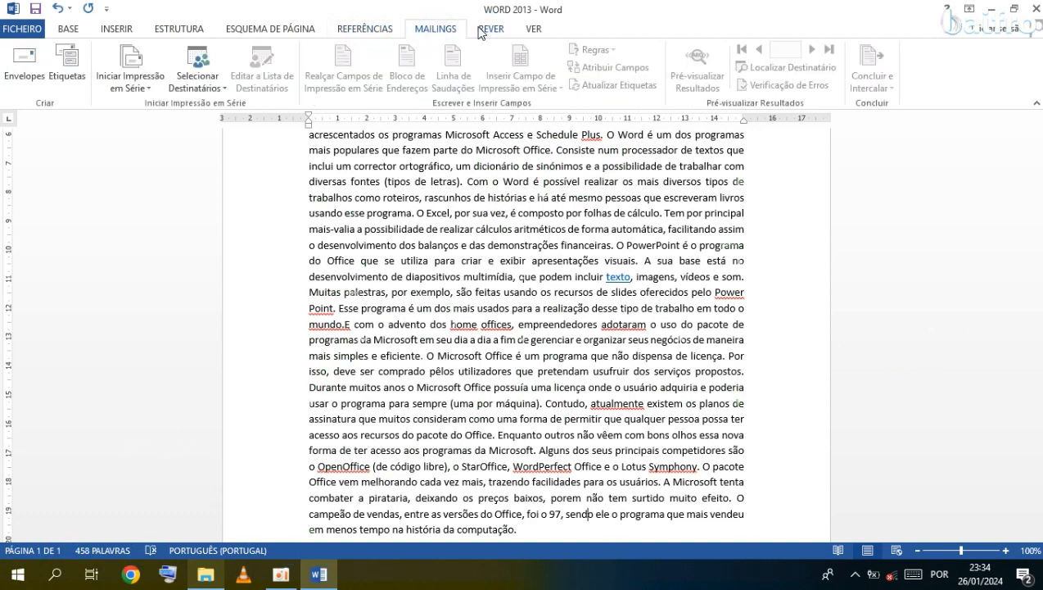
left_click(495, 31)
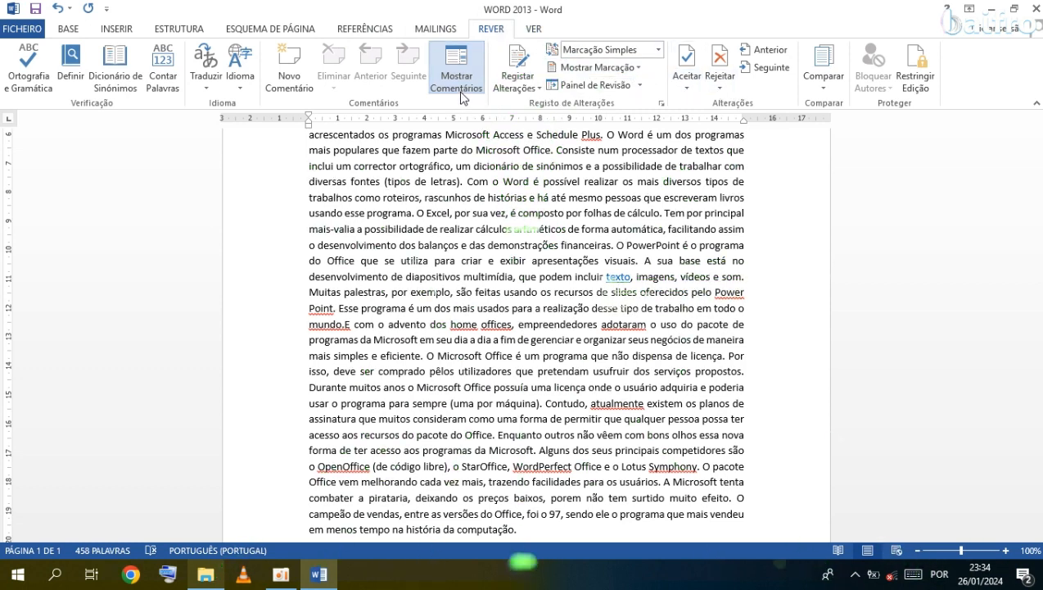
left_click(533, 31)
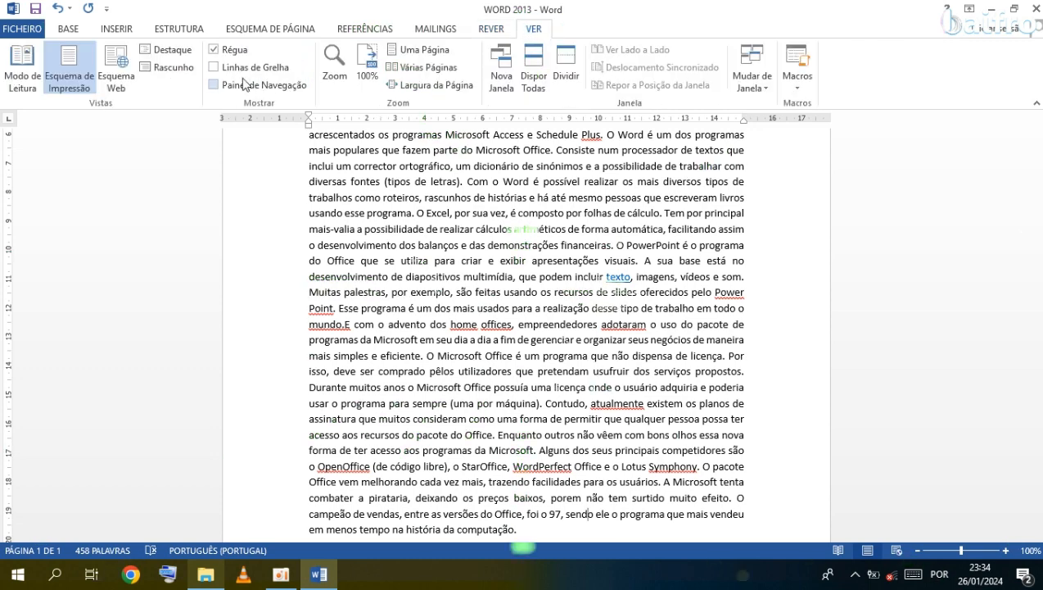
Hide the document ruler and show it again, twice in a row
left_click(213, 50)
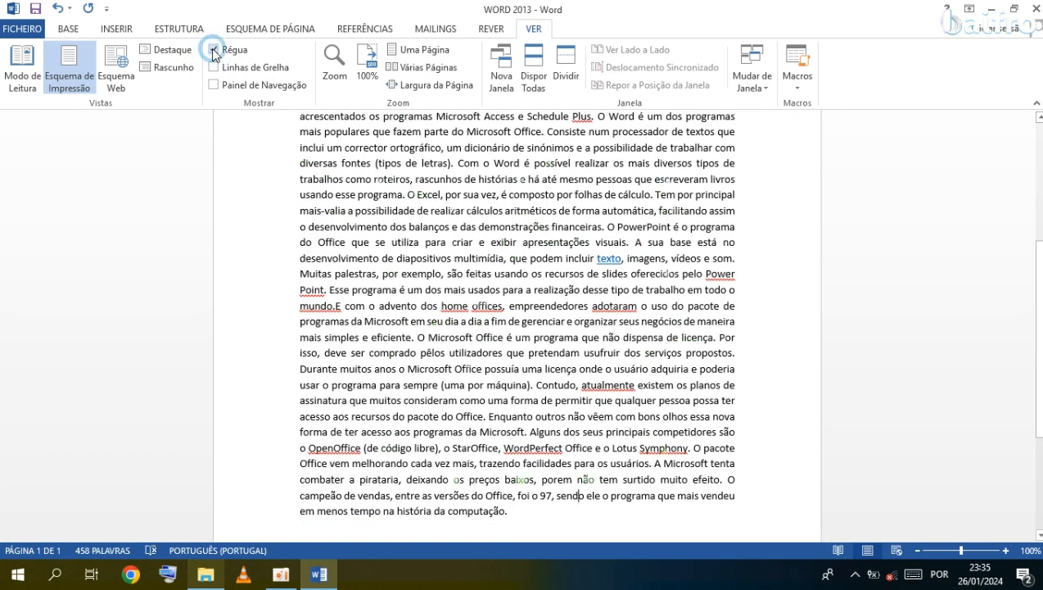
left_click(213, 50)
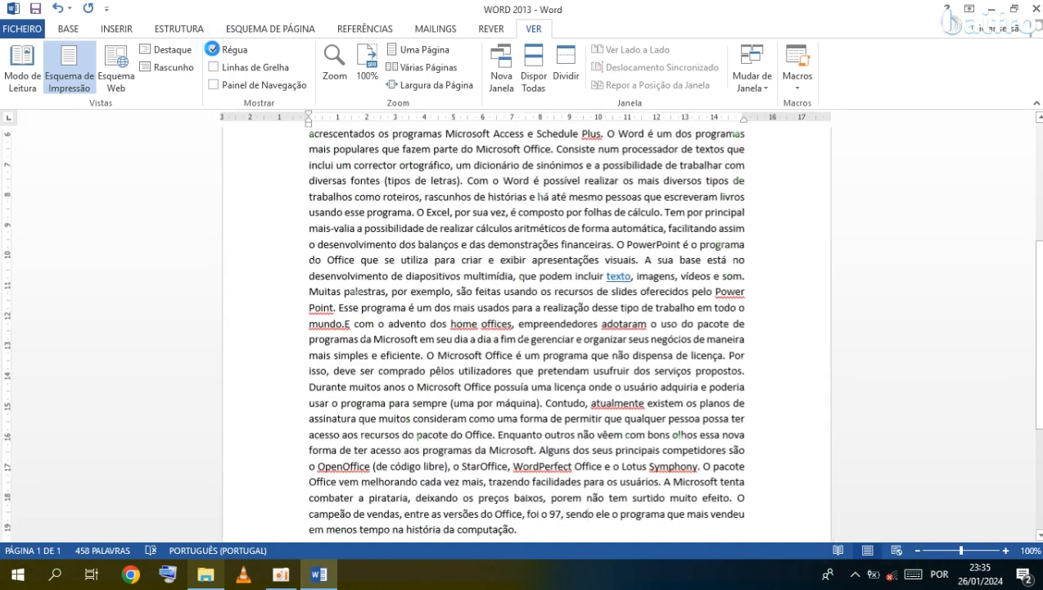
left_click(214, 50)
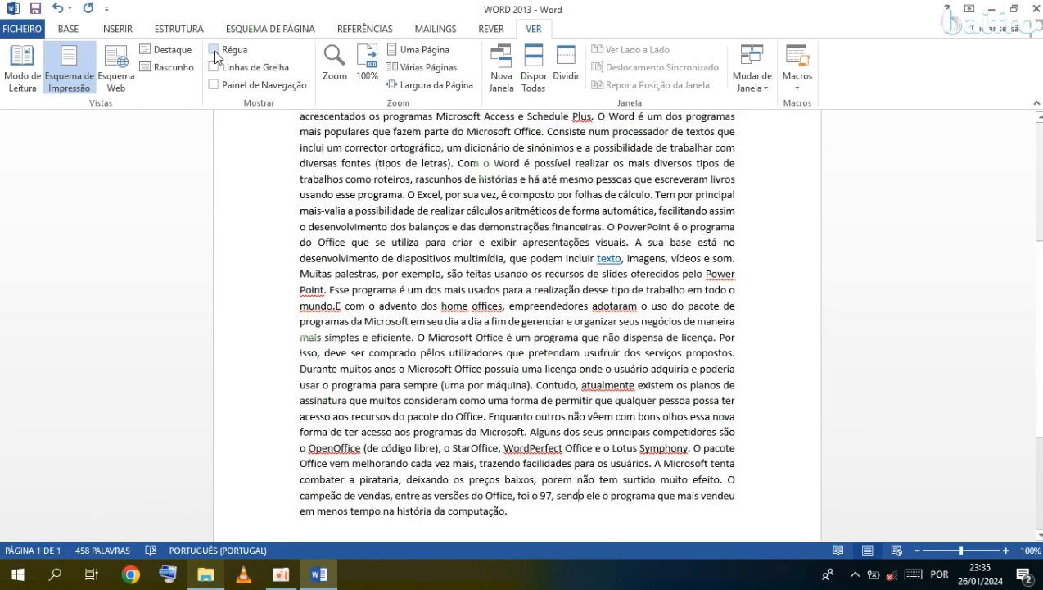
left_click(215, 51)
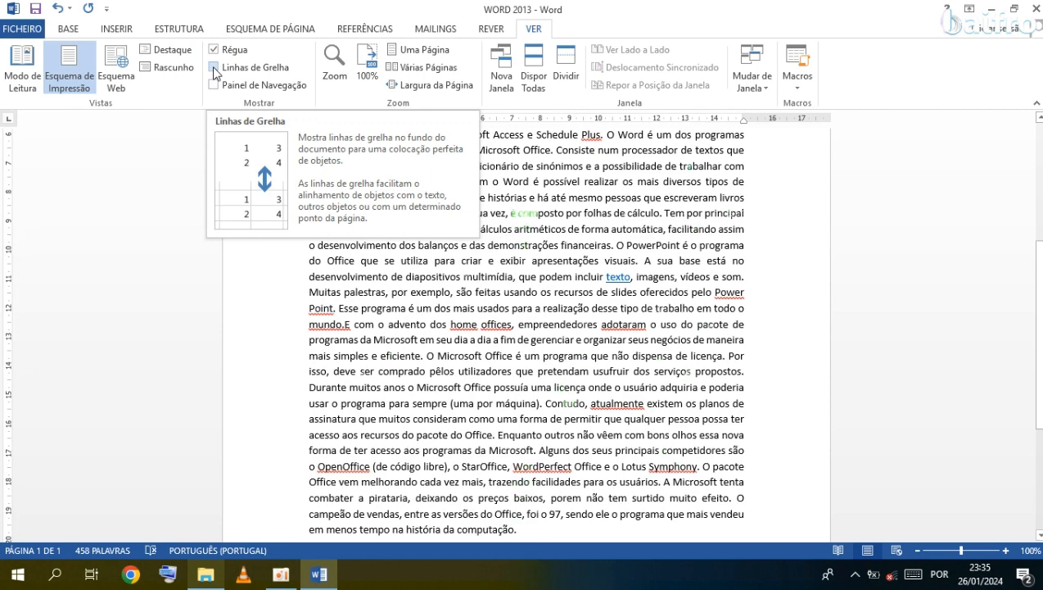
Show the gridlines and the navigation pane in the document, and hide both again
left_click(215, 69)
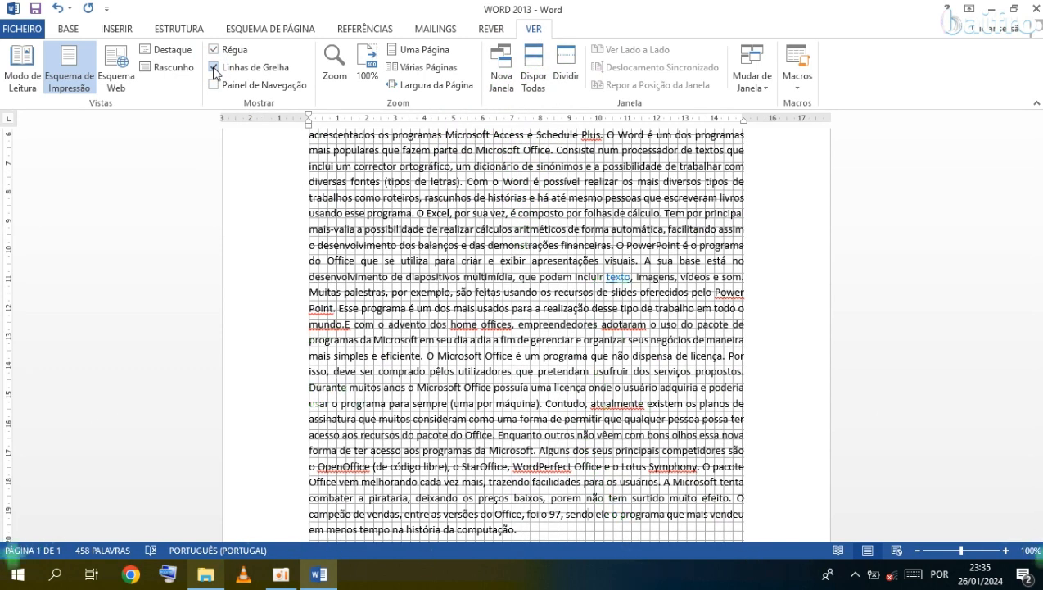
left_click(214, 85)
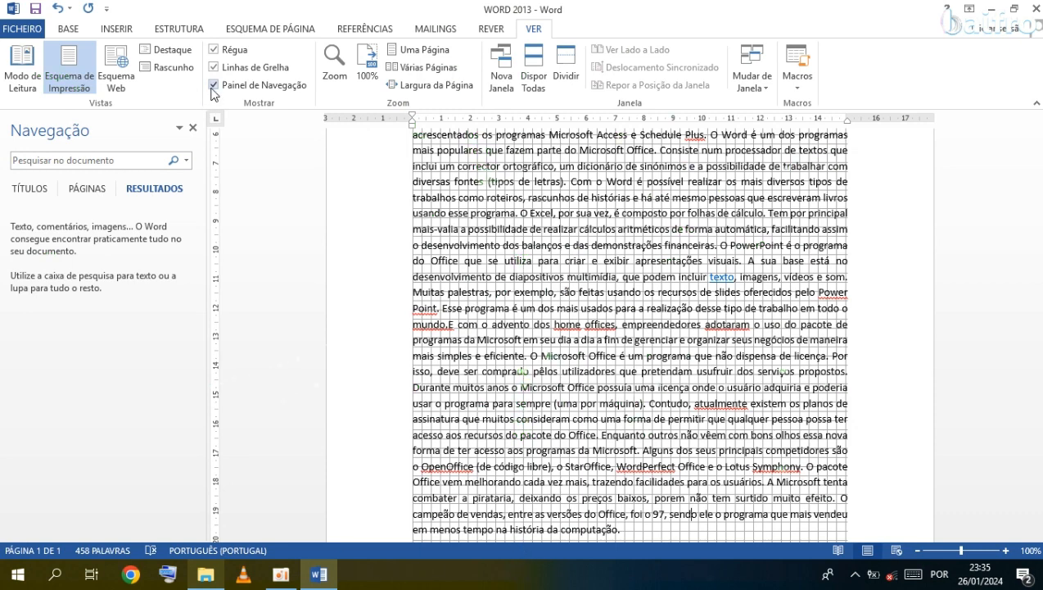
left_click(193, 128)
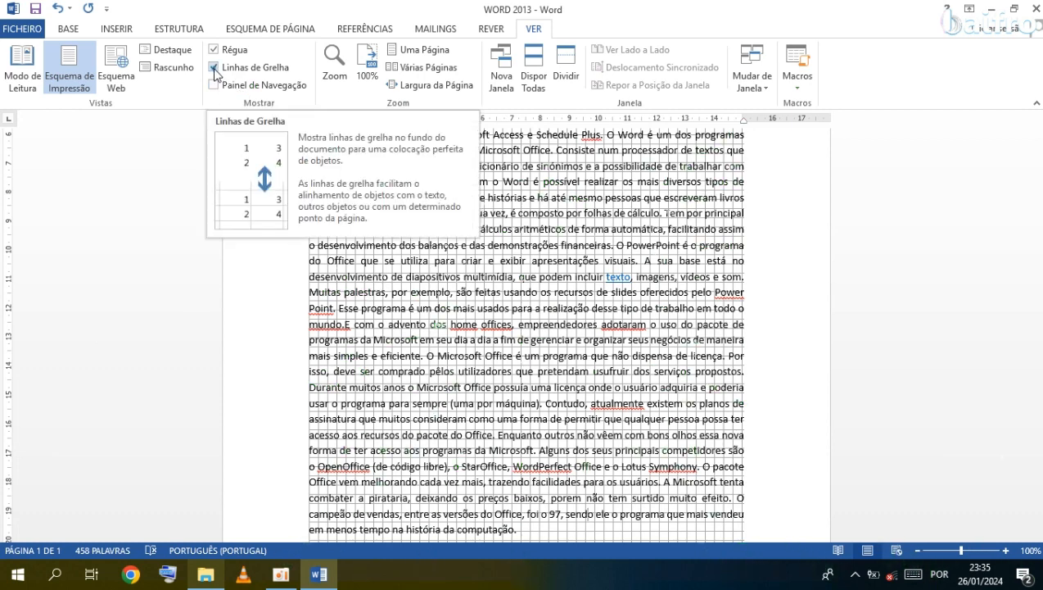
left_click(213, 68)
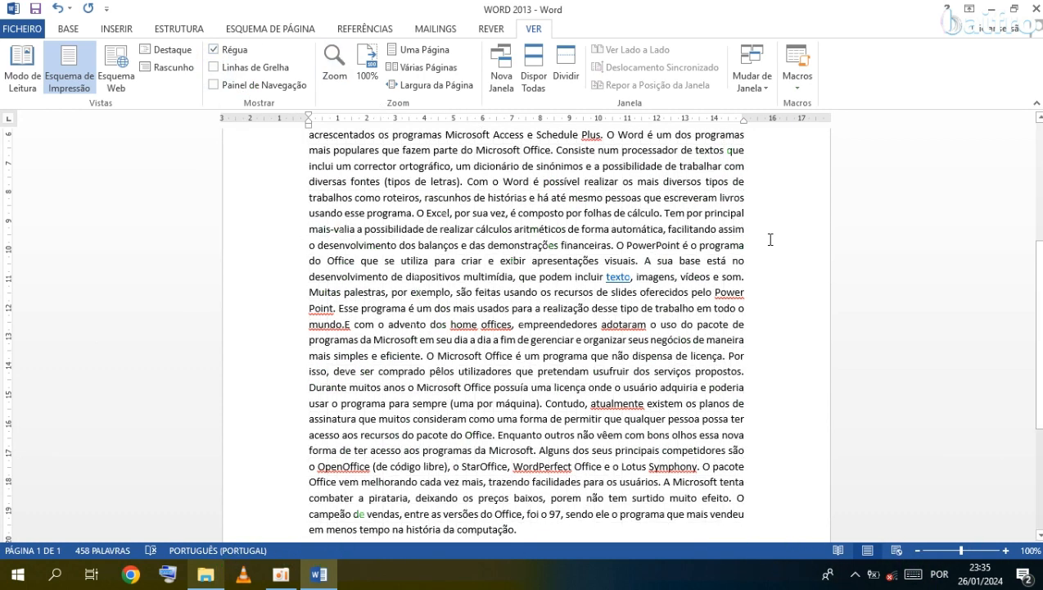
scroll(745, 244, "down", 5)
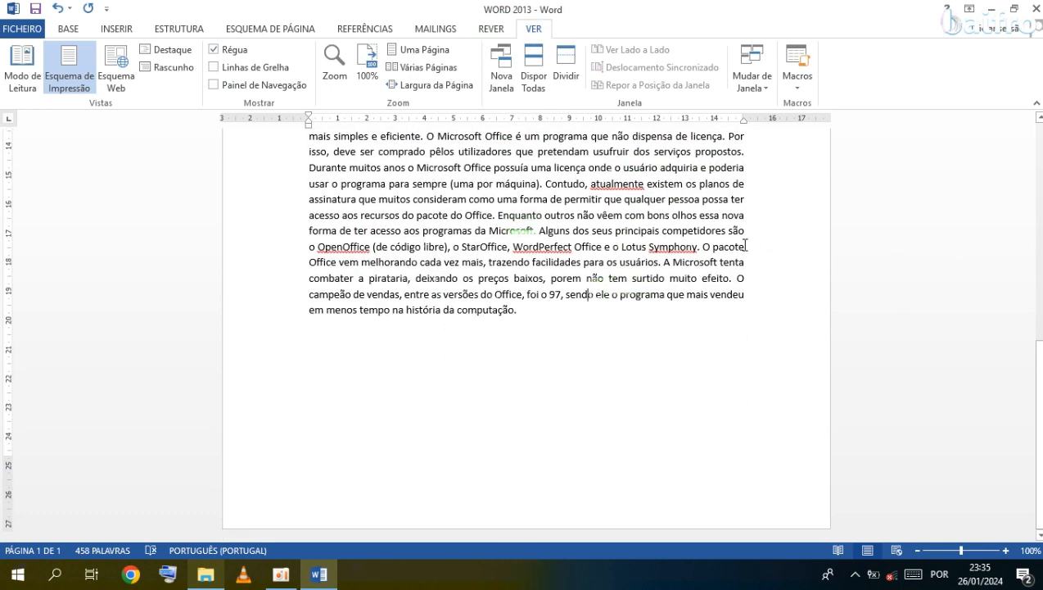